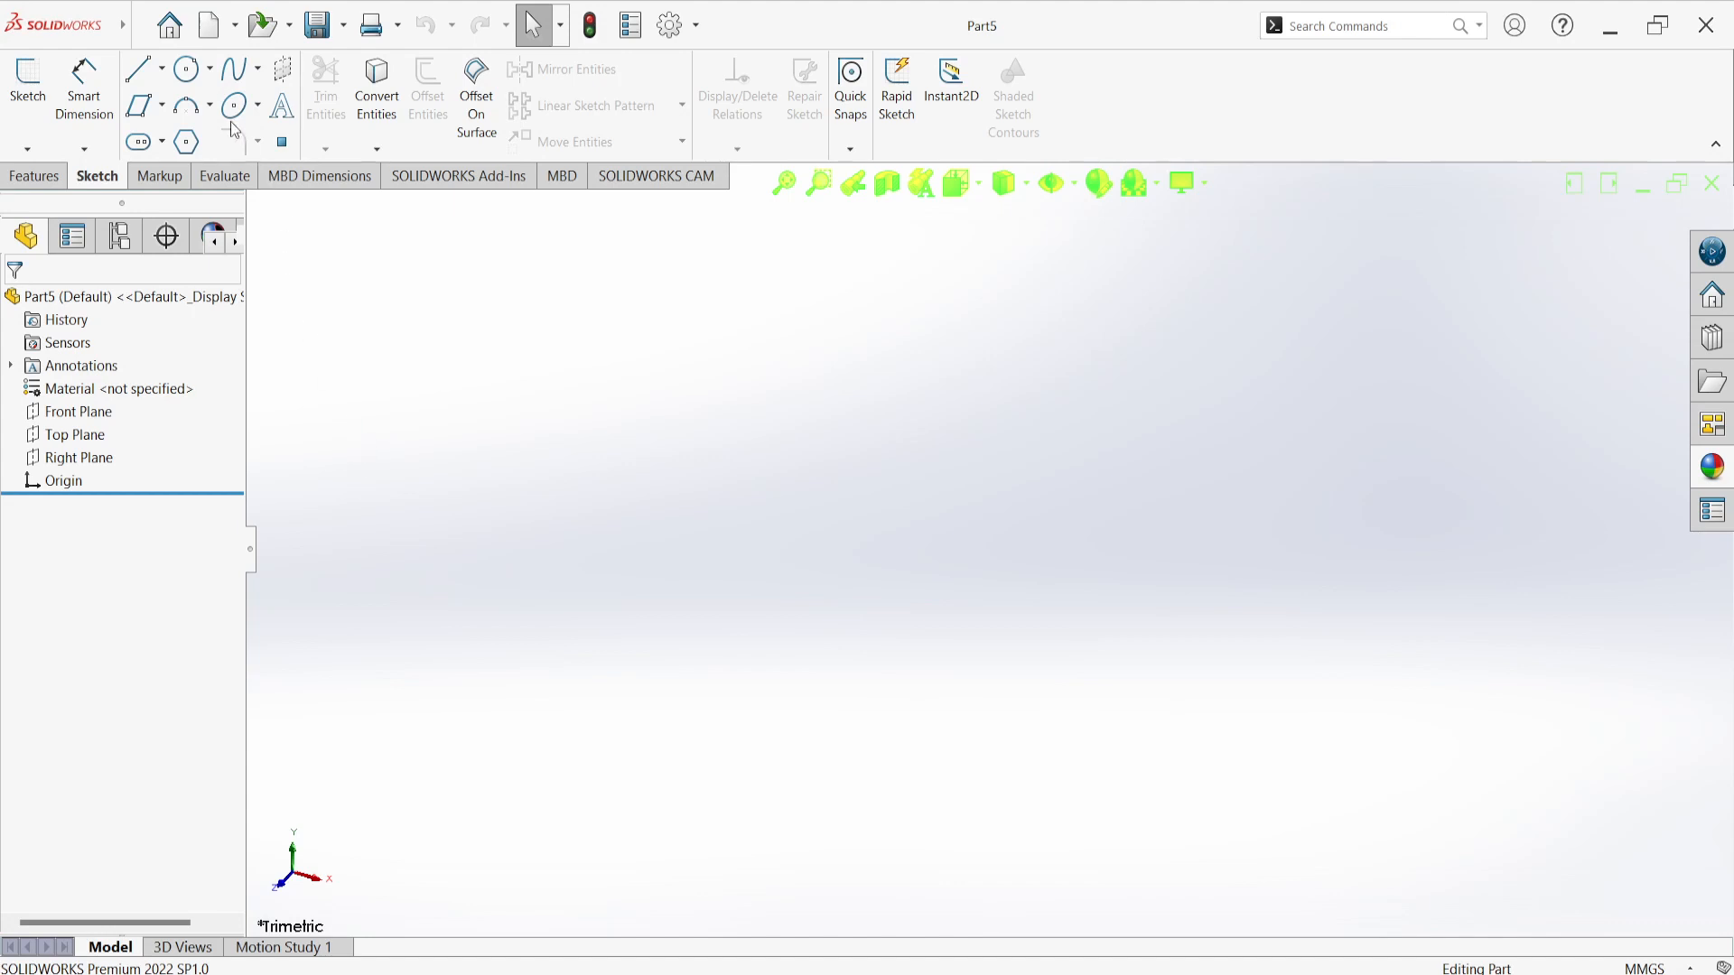
Step: Start a sketch on the Front Plane and draw a slanted line about 75 mm long, up and left of the origin
click(140, 70)
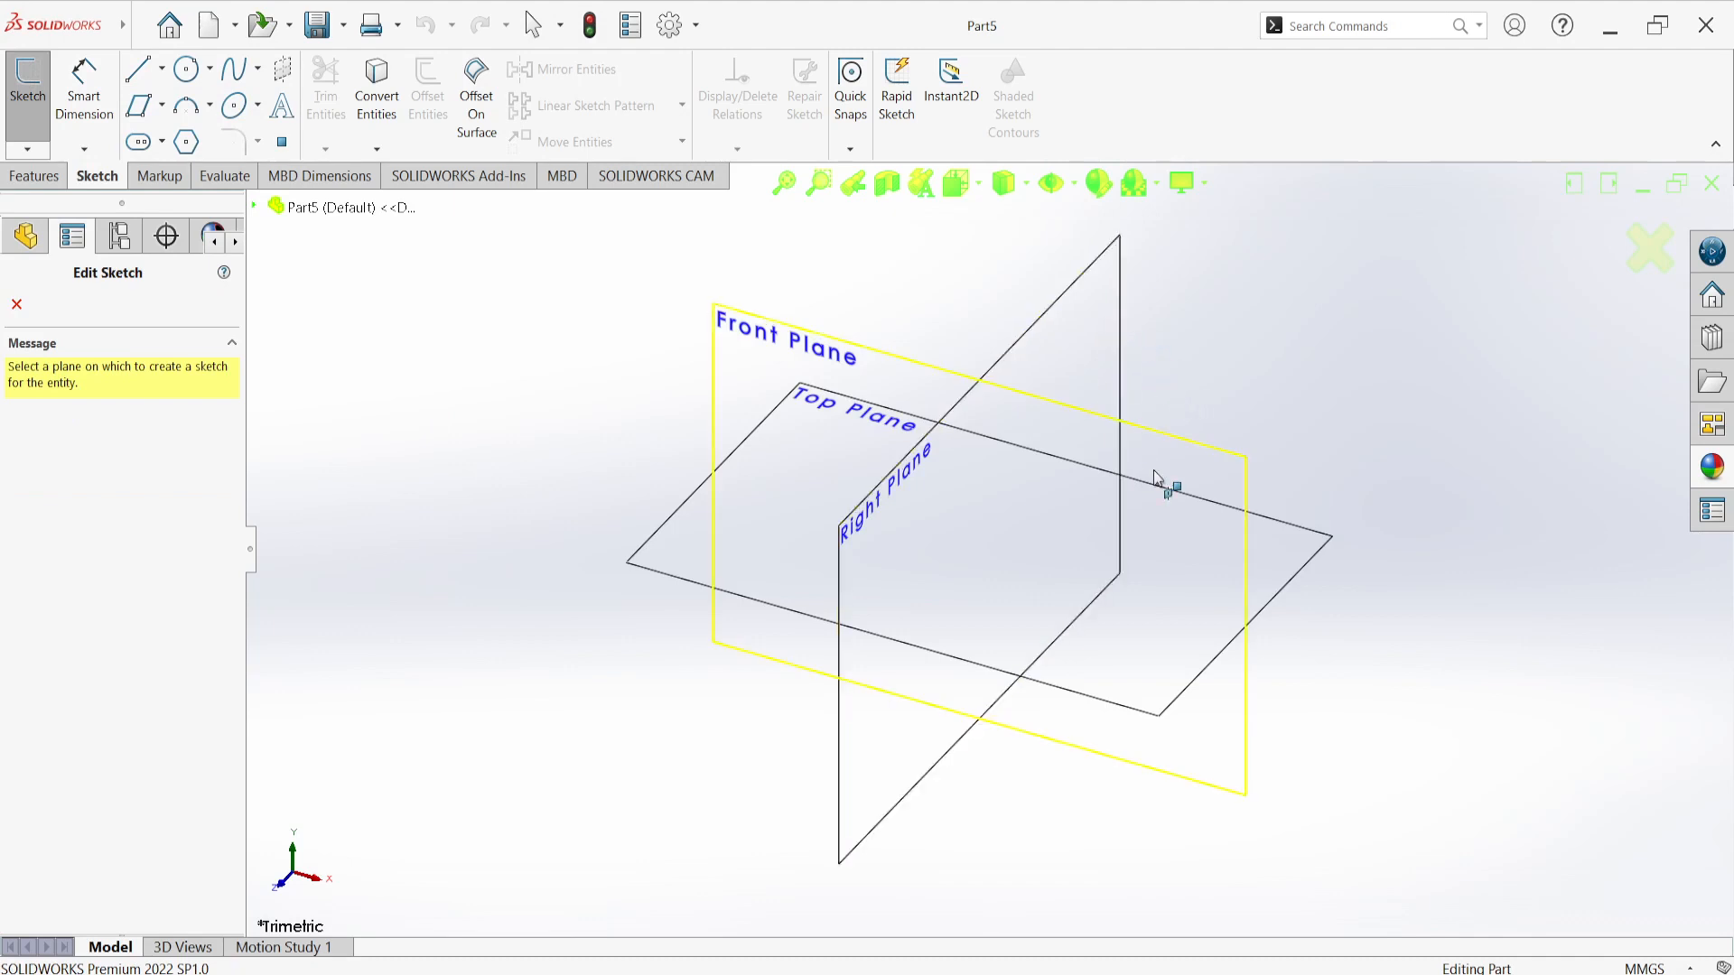
click(1200, 491)
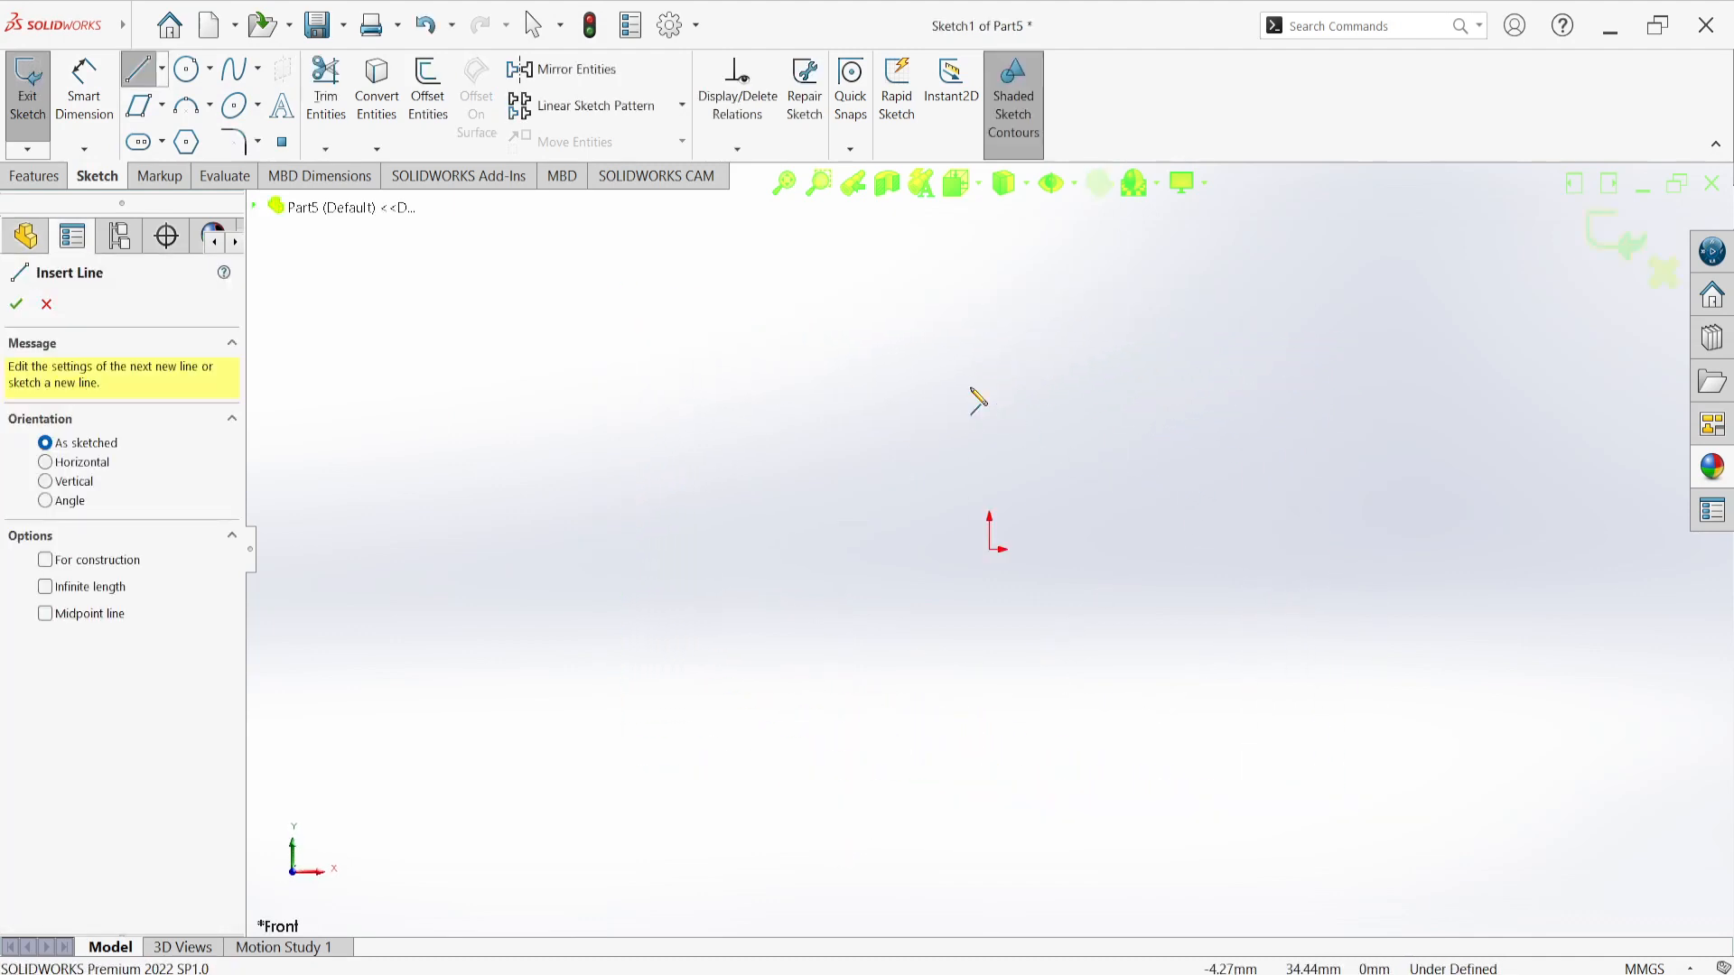
click(635, 516)
click(903, 312)
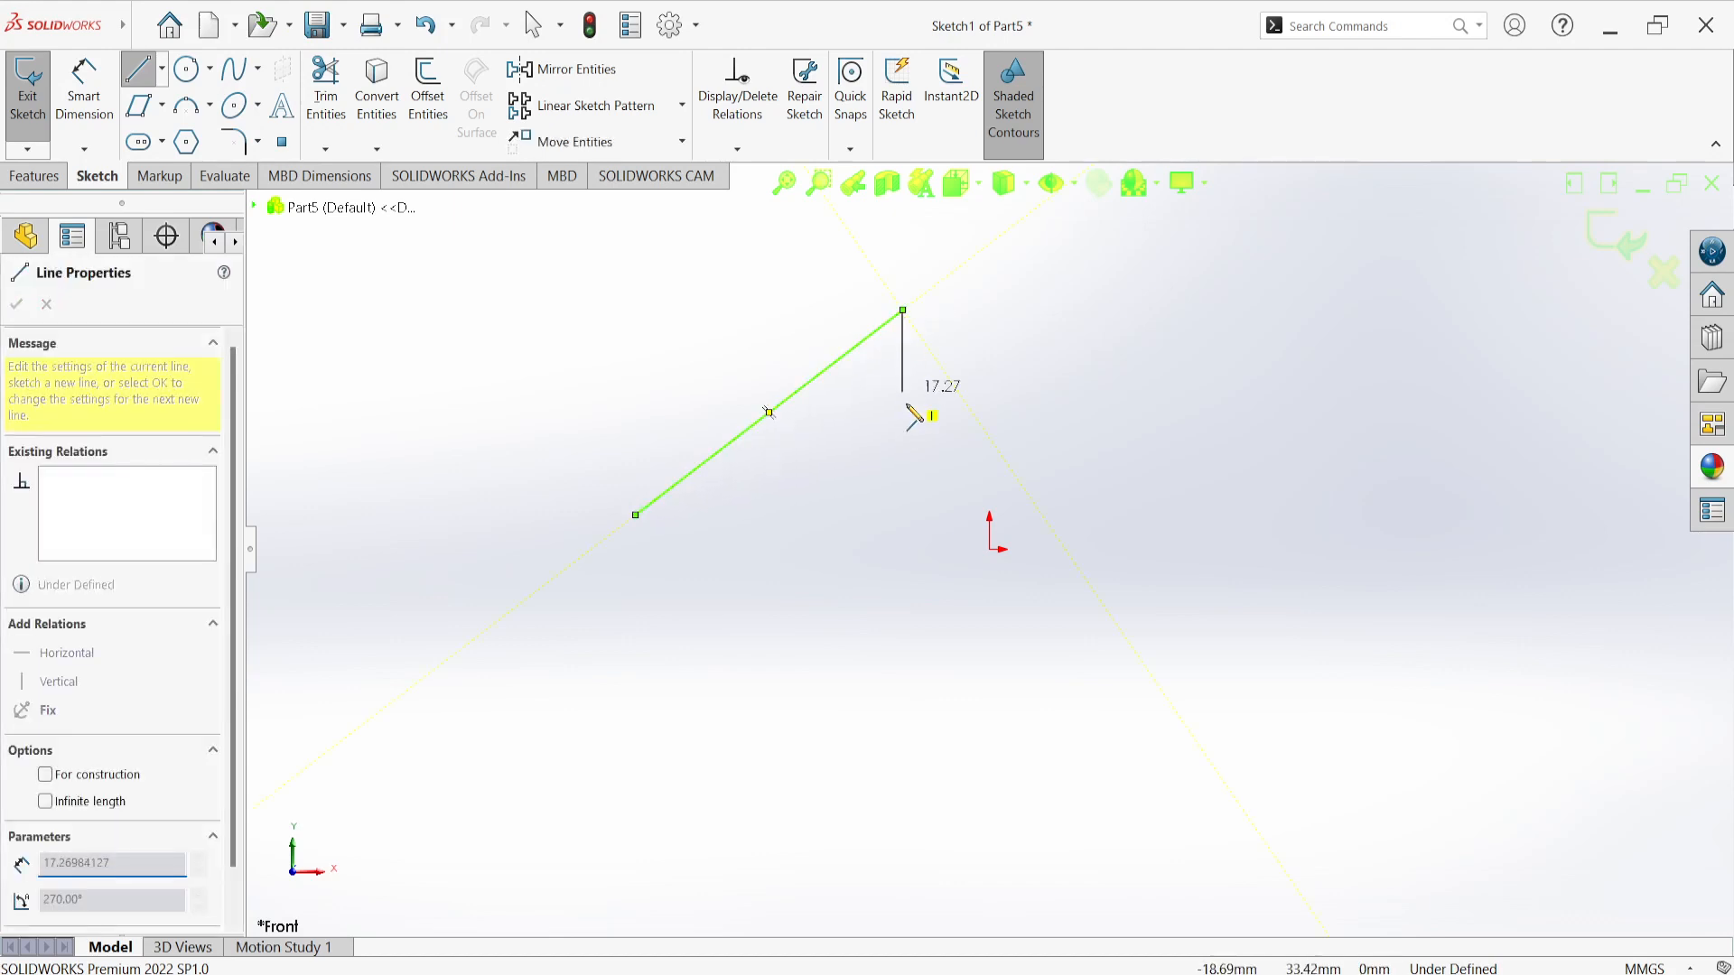
right_click(939, 397)
click(940, 398)
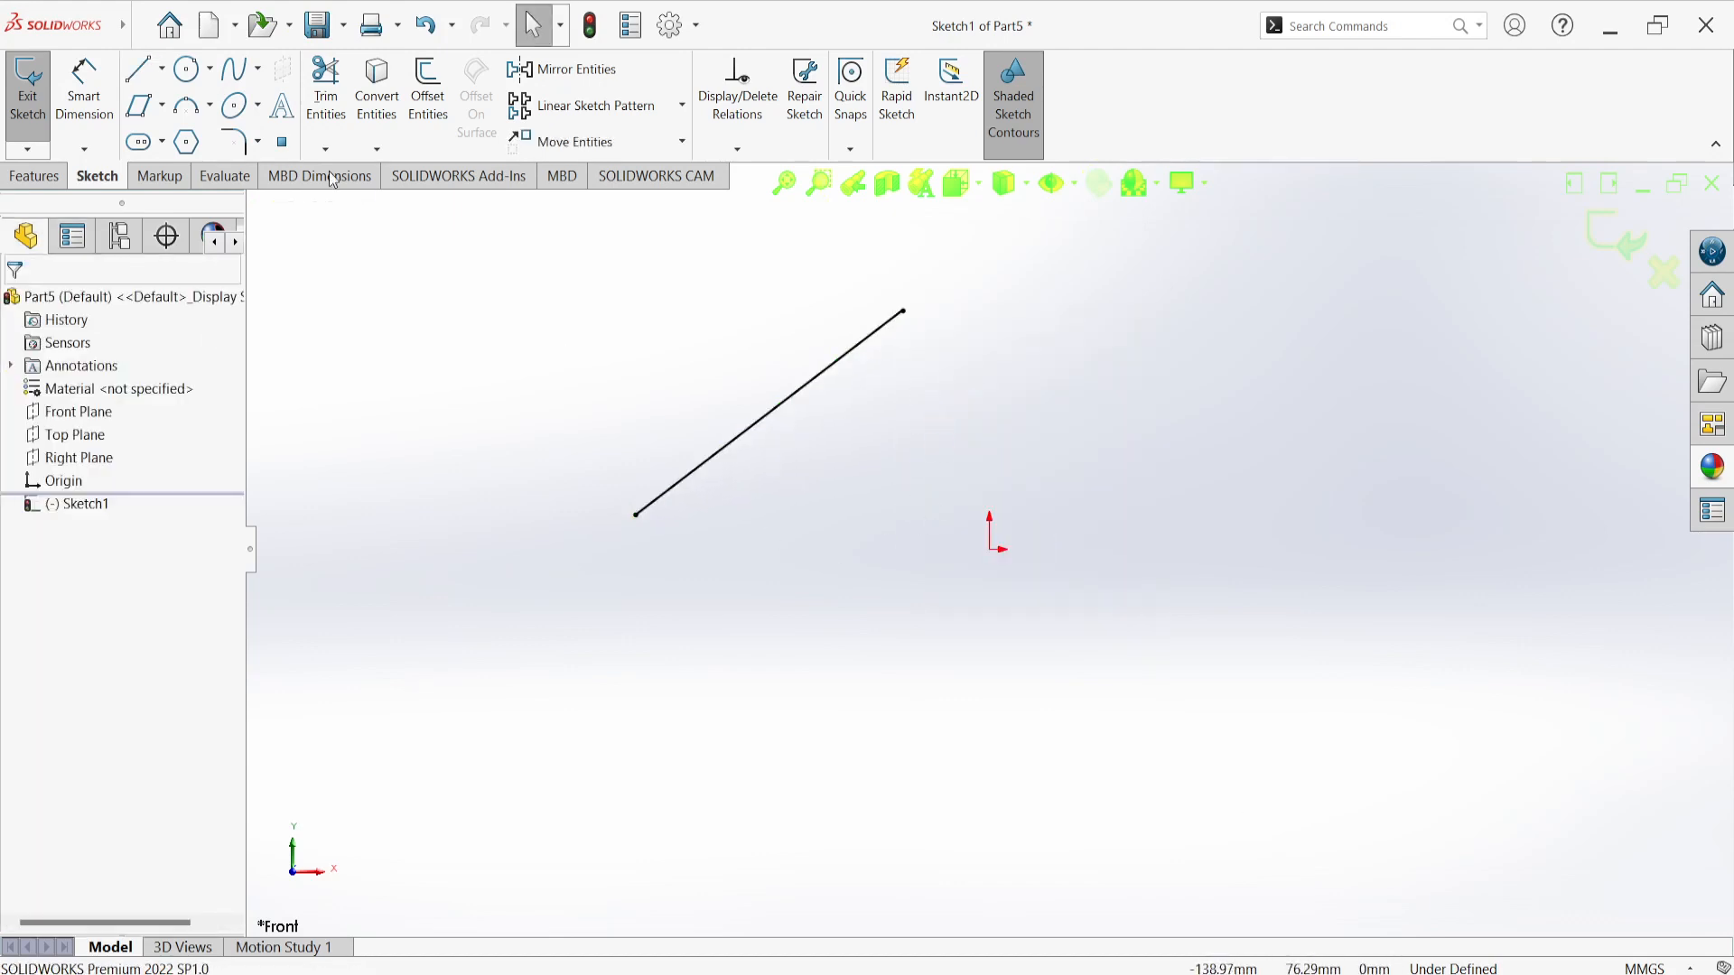
Step: Draw a separate, nearly vertical line about 48 mm long below the slanted line's upper end
click(138, 69)
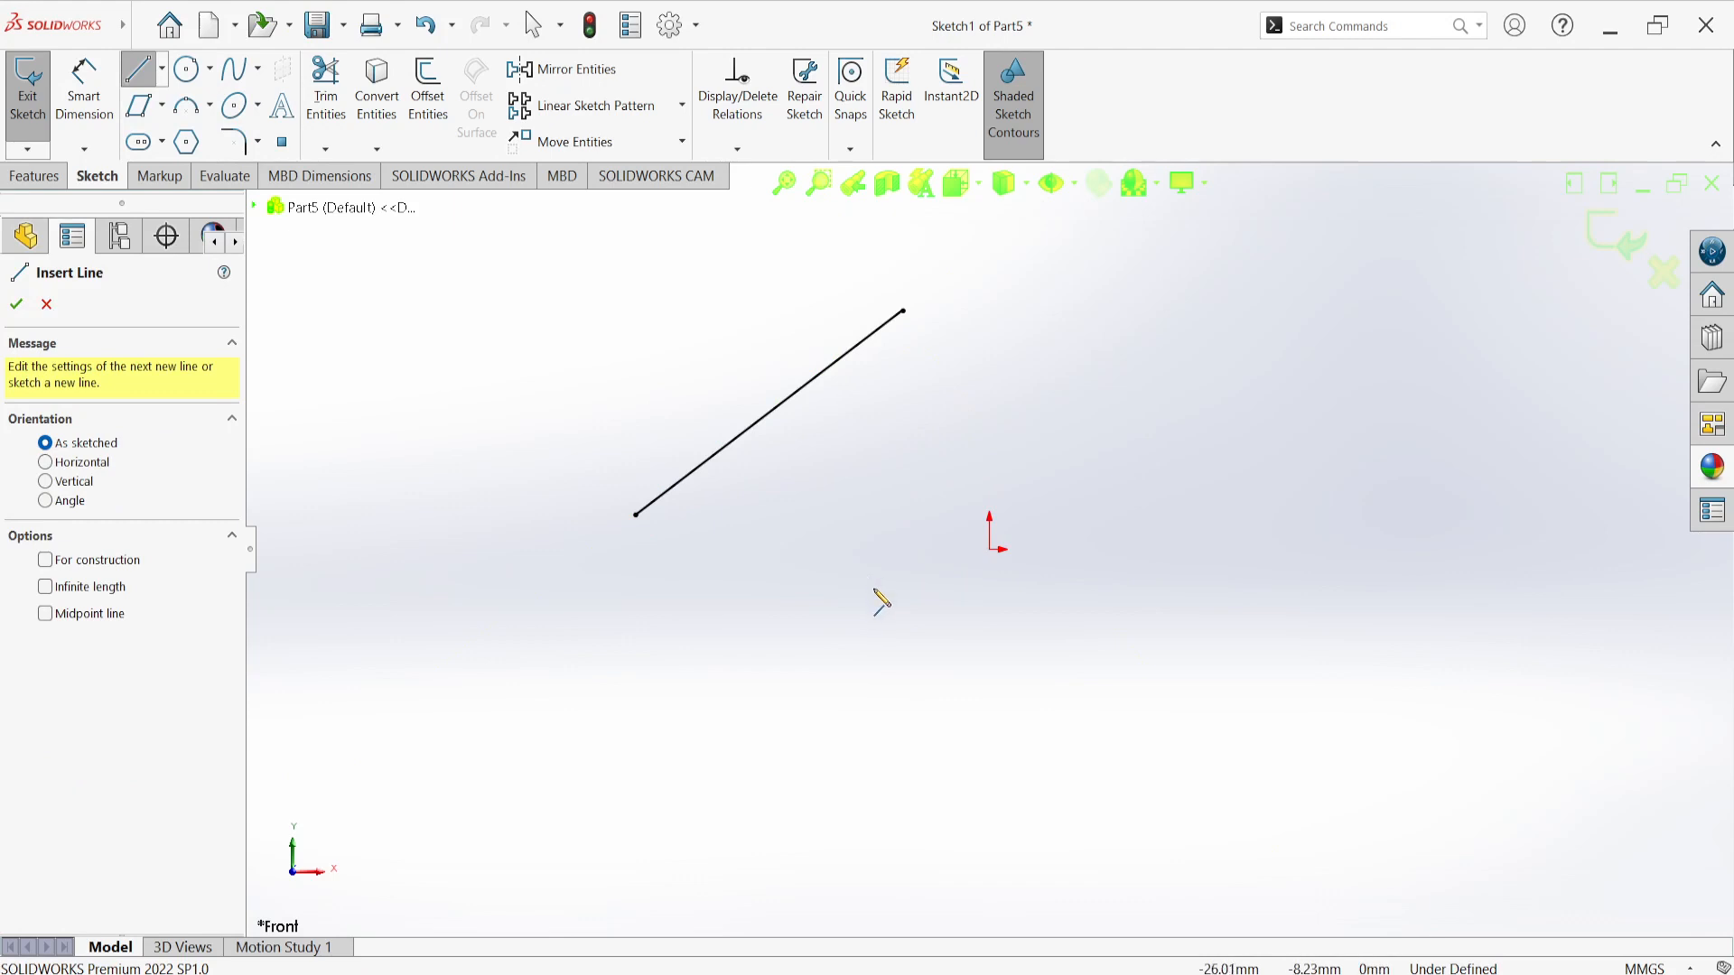
click(873, 588)
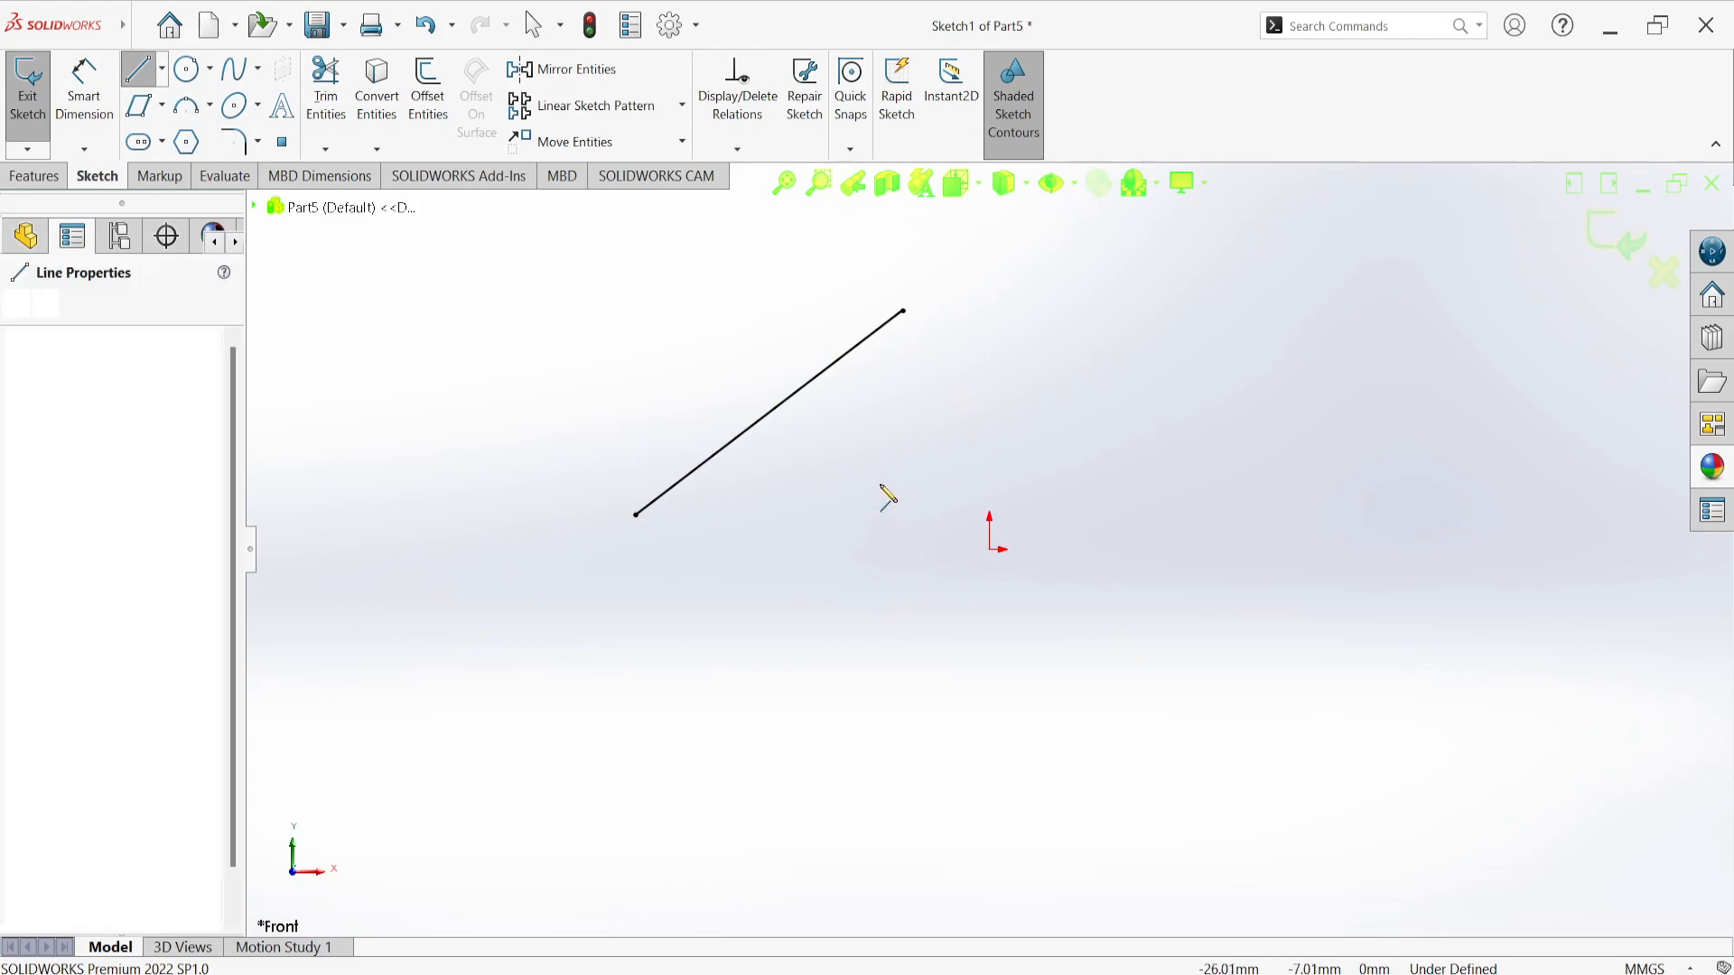
click(892, 369)
right_click(953, 380)
click(953, 379)
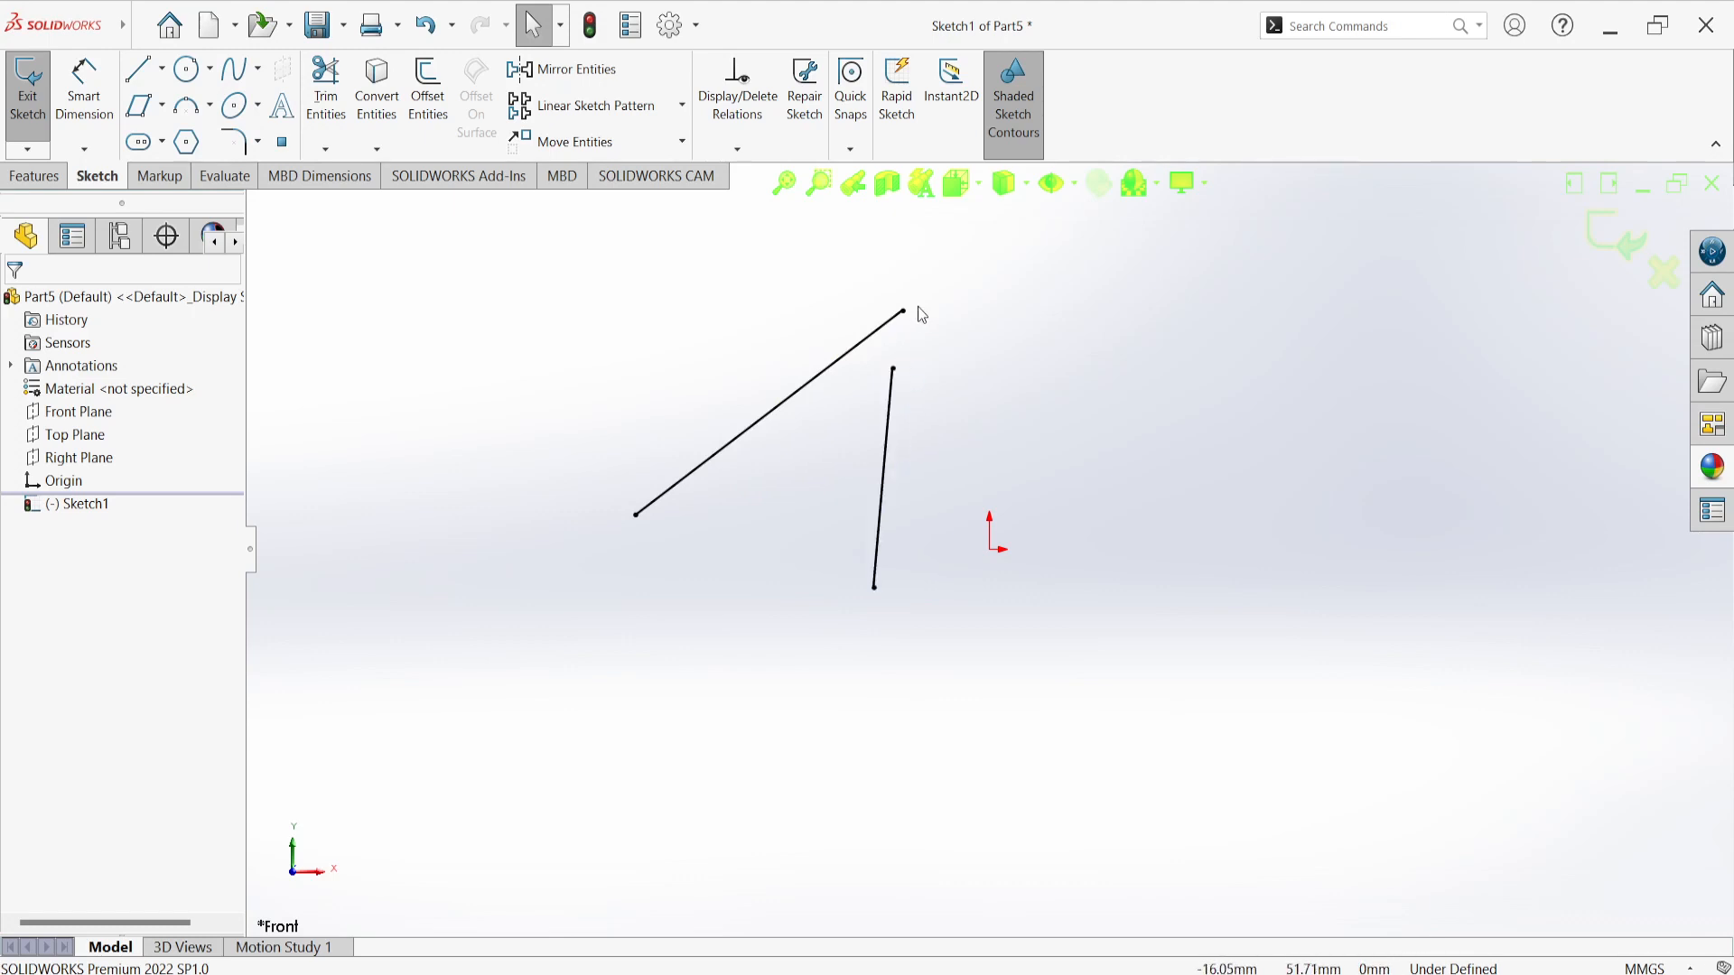
Step: Add a Coincident relation between the upper endpoints of the slanted line and the nearly vertical line
click(894, 370)
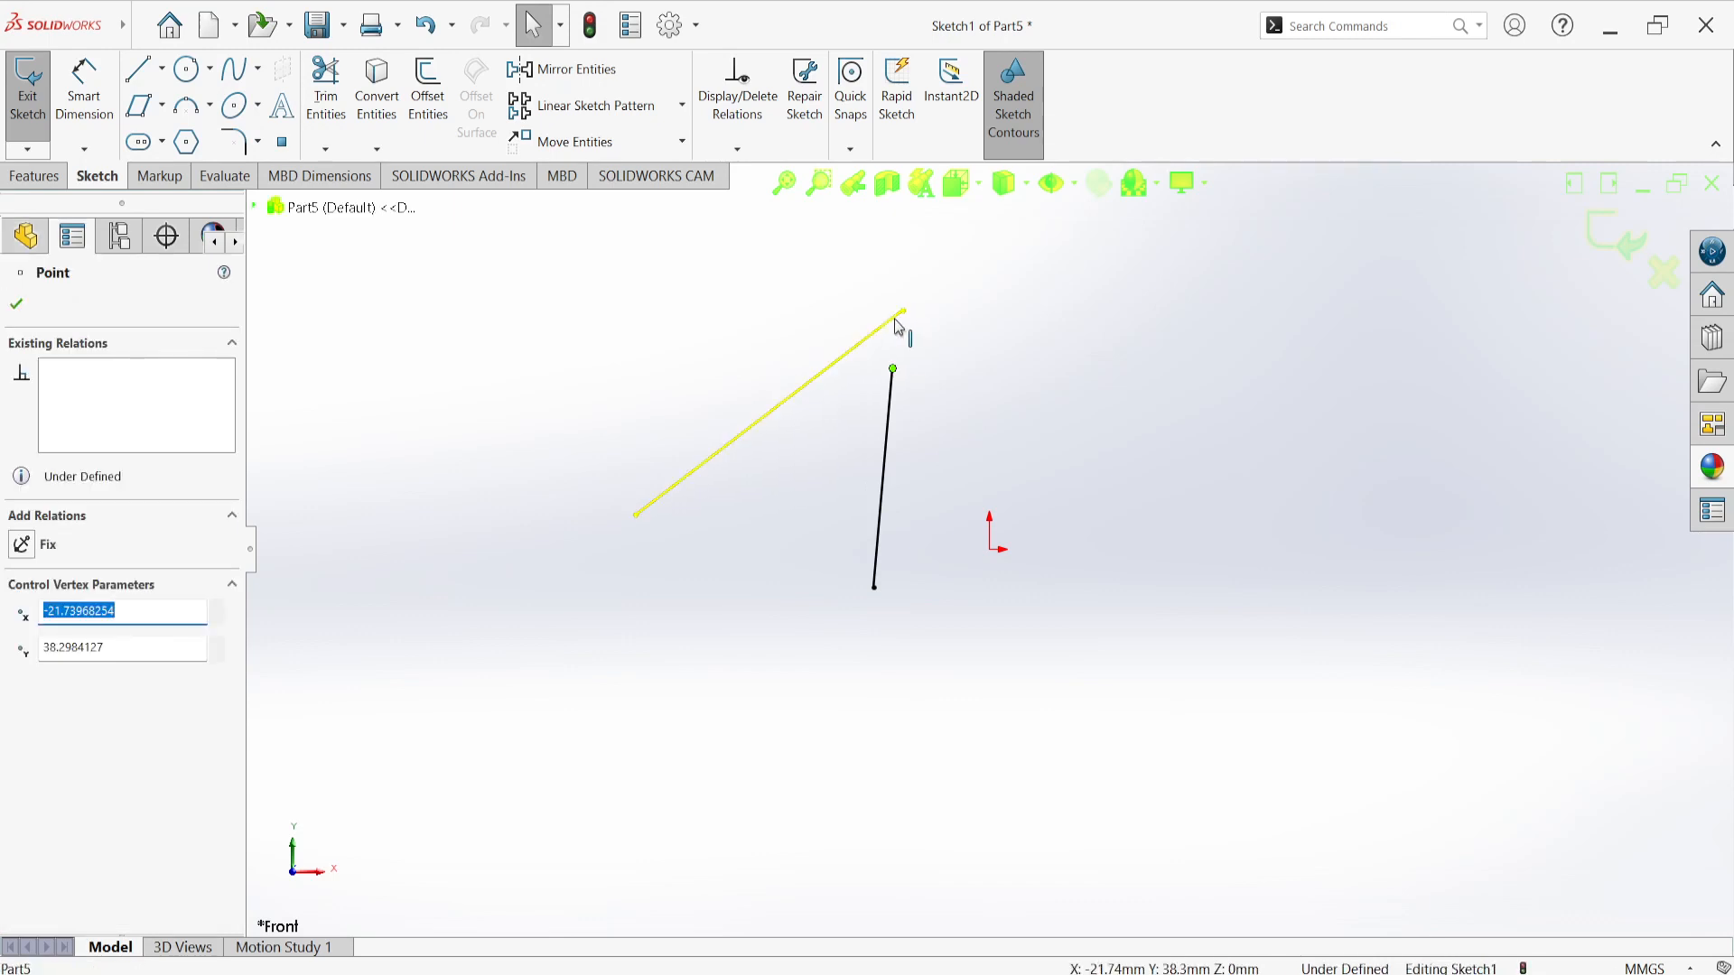
ctrl+click(903, 312)
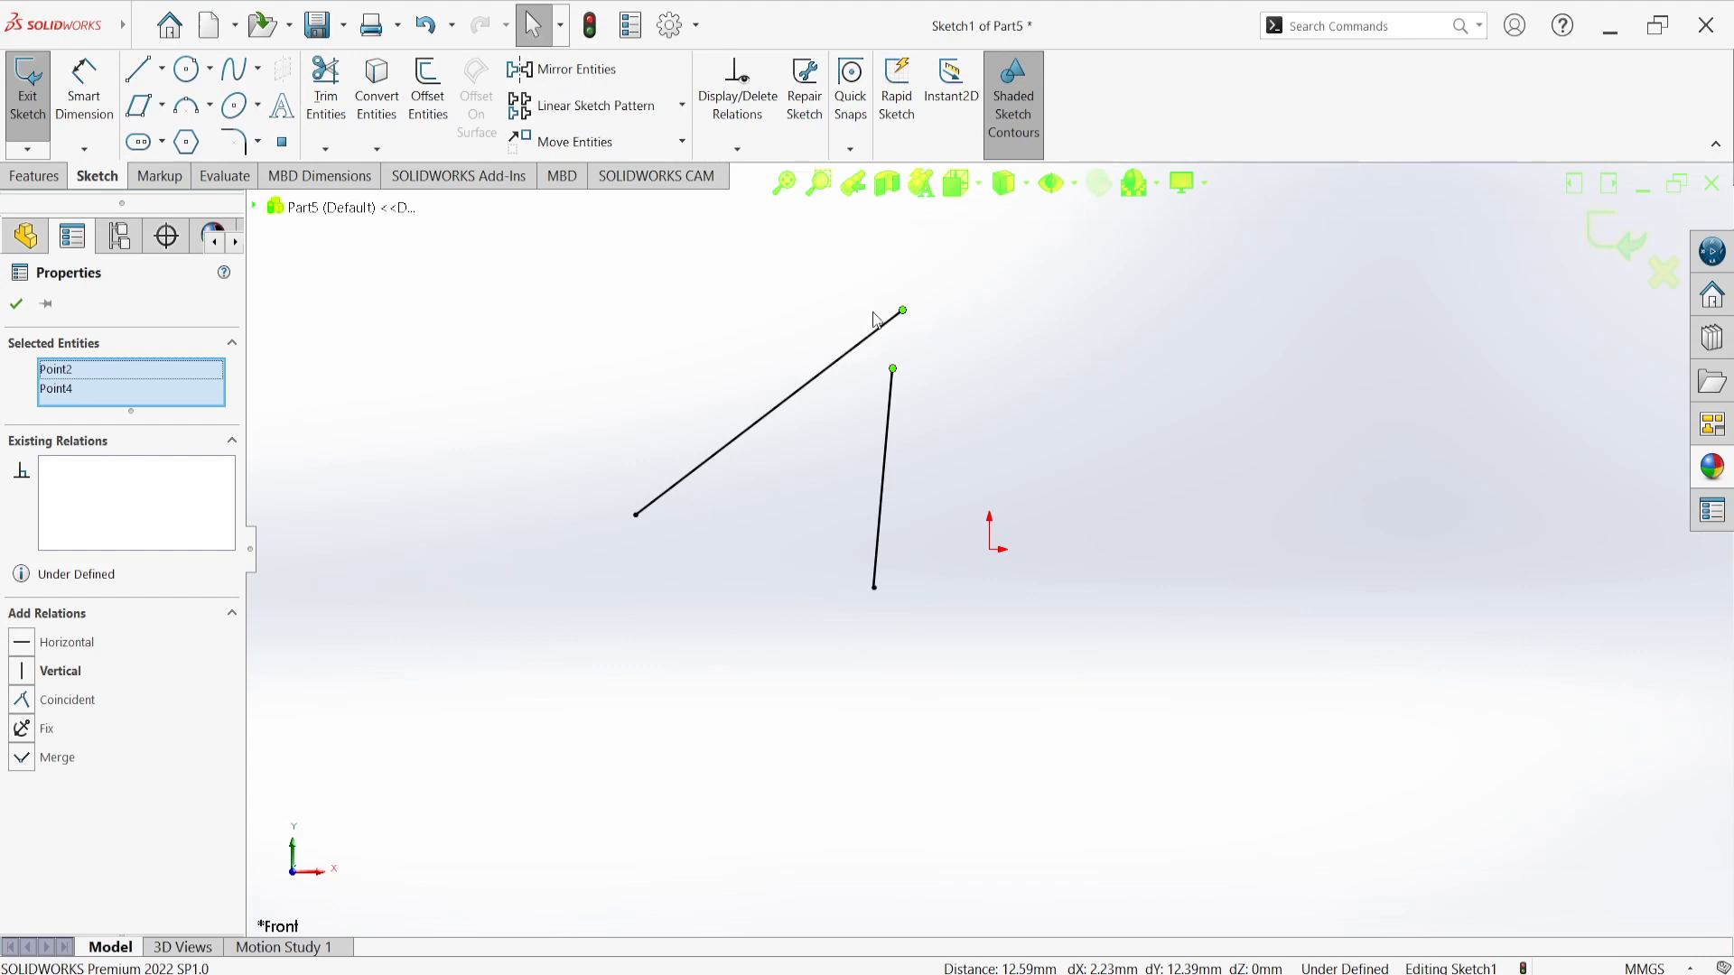
click(903, 311)
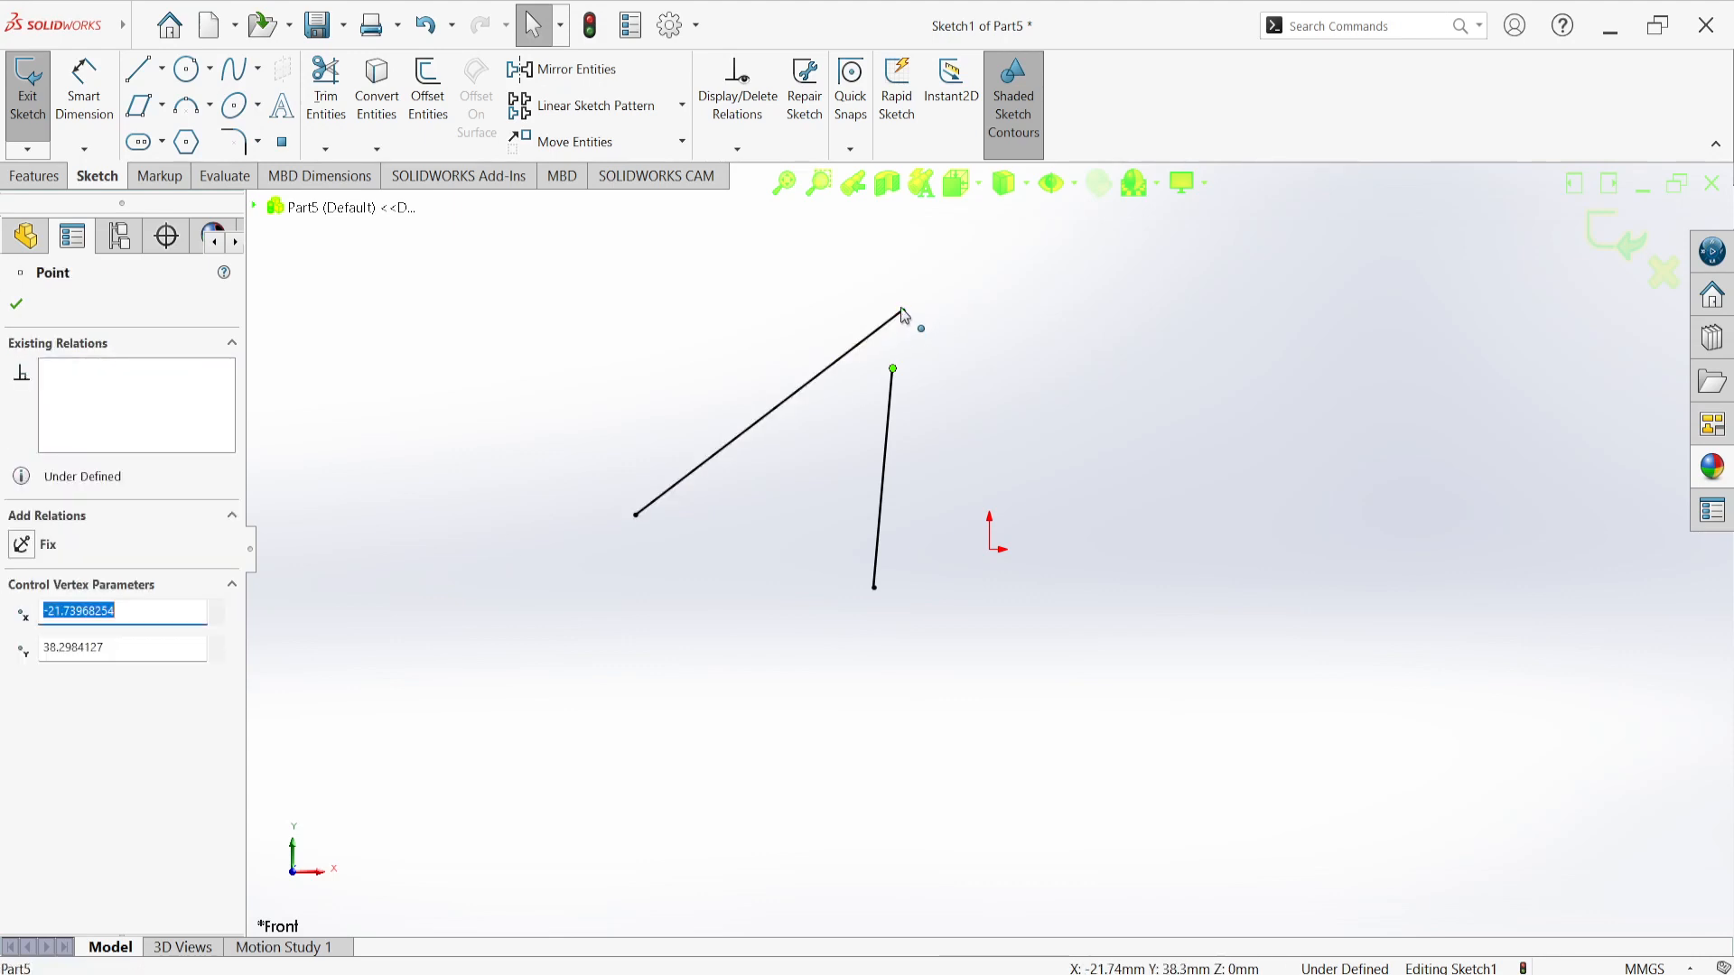
ctrl+click(904, 312)
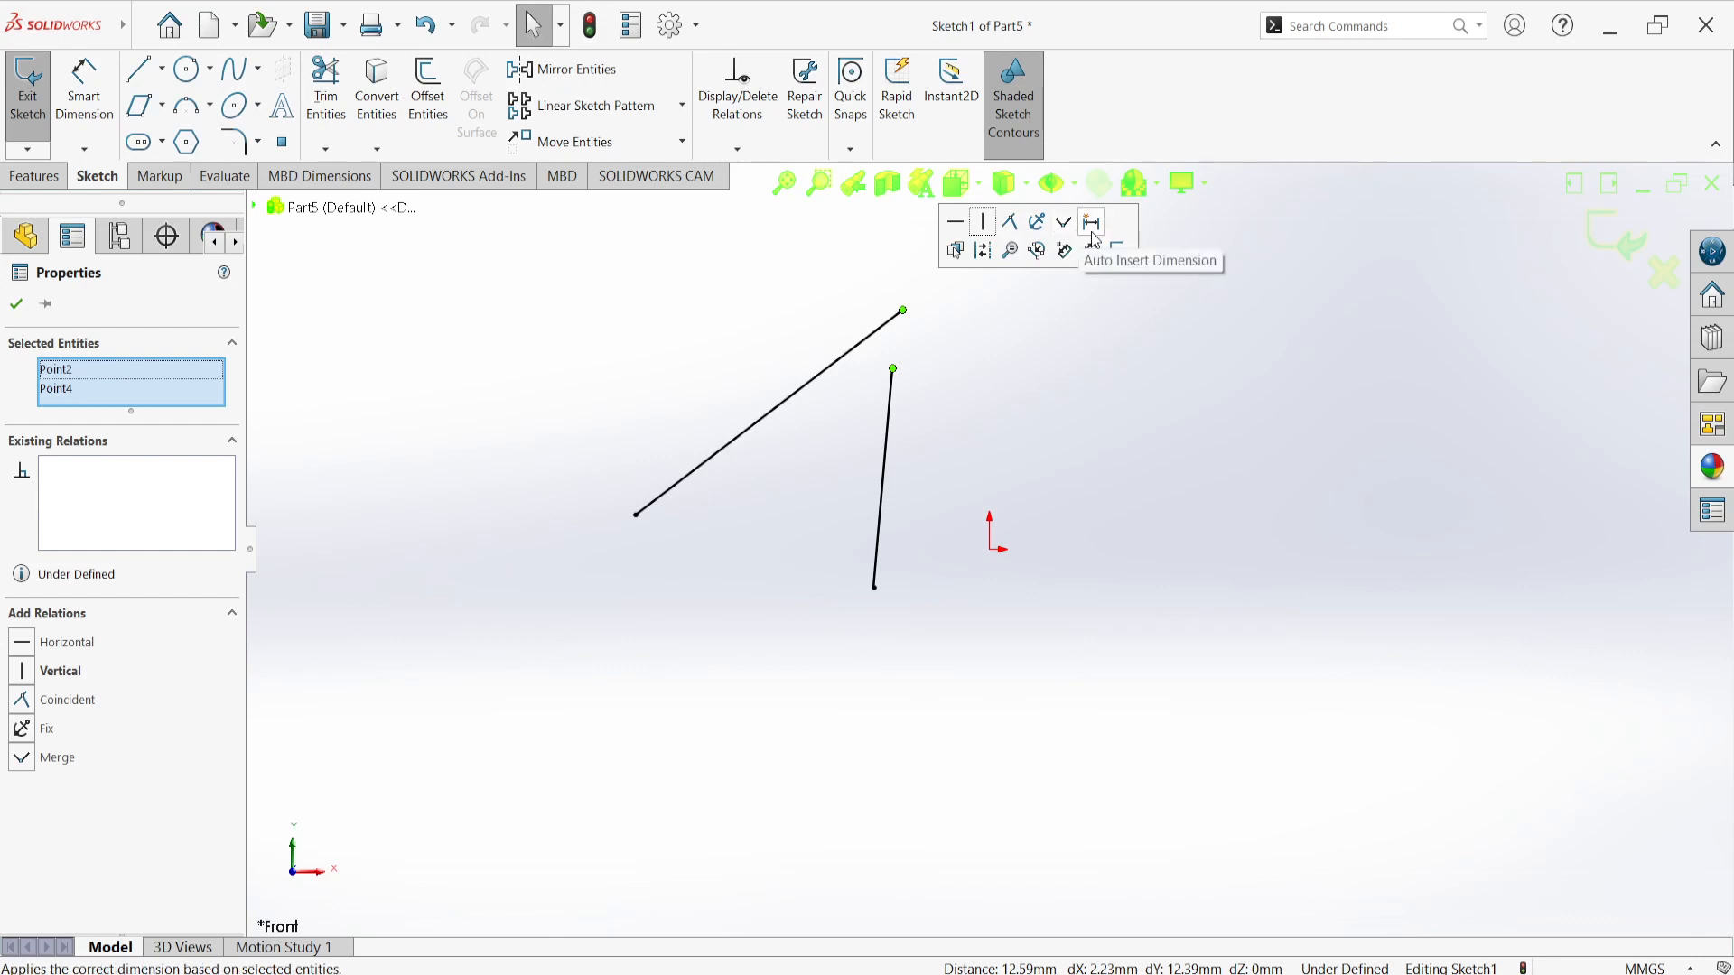
click(1008, 229)
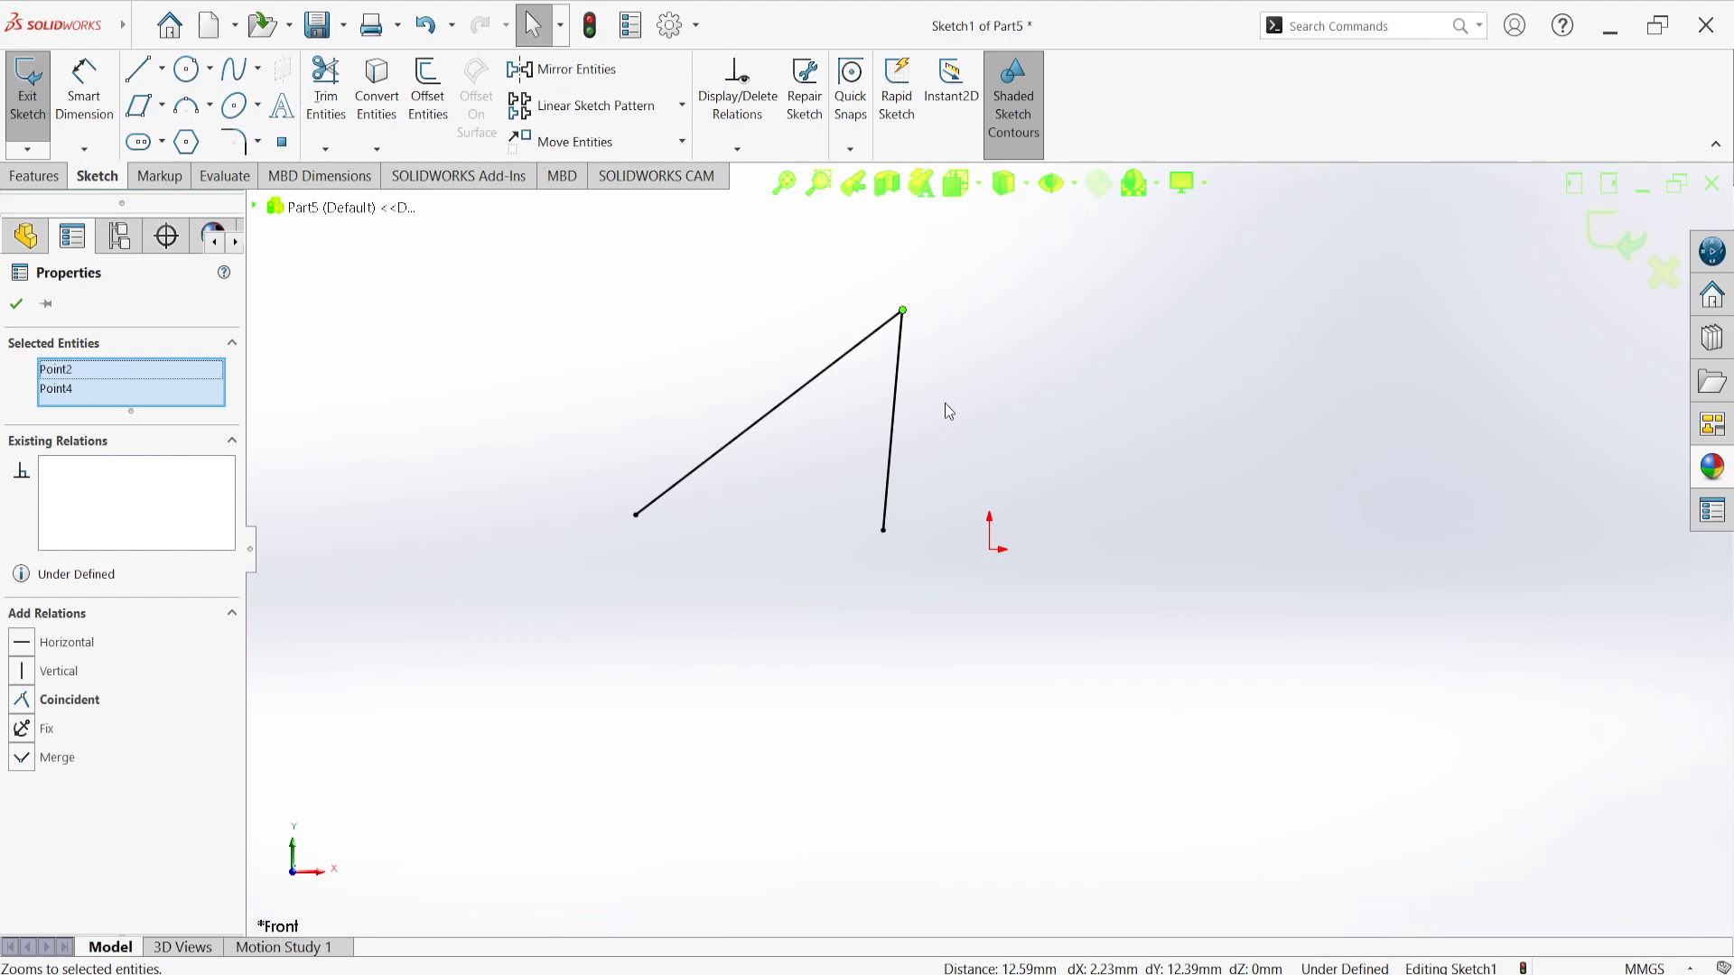
click(16, 303)
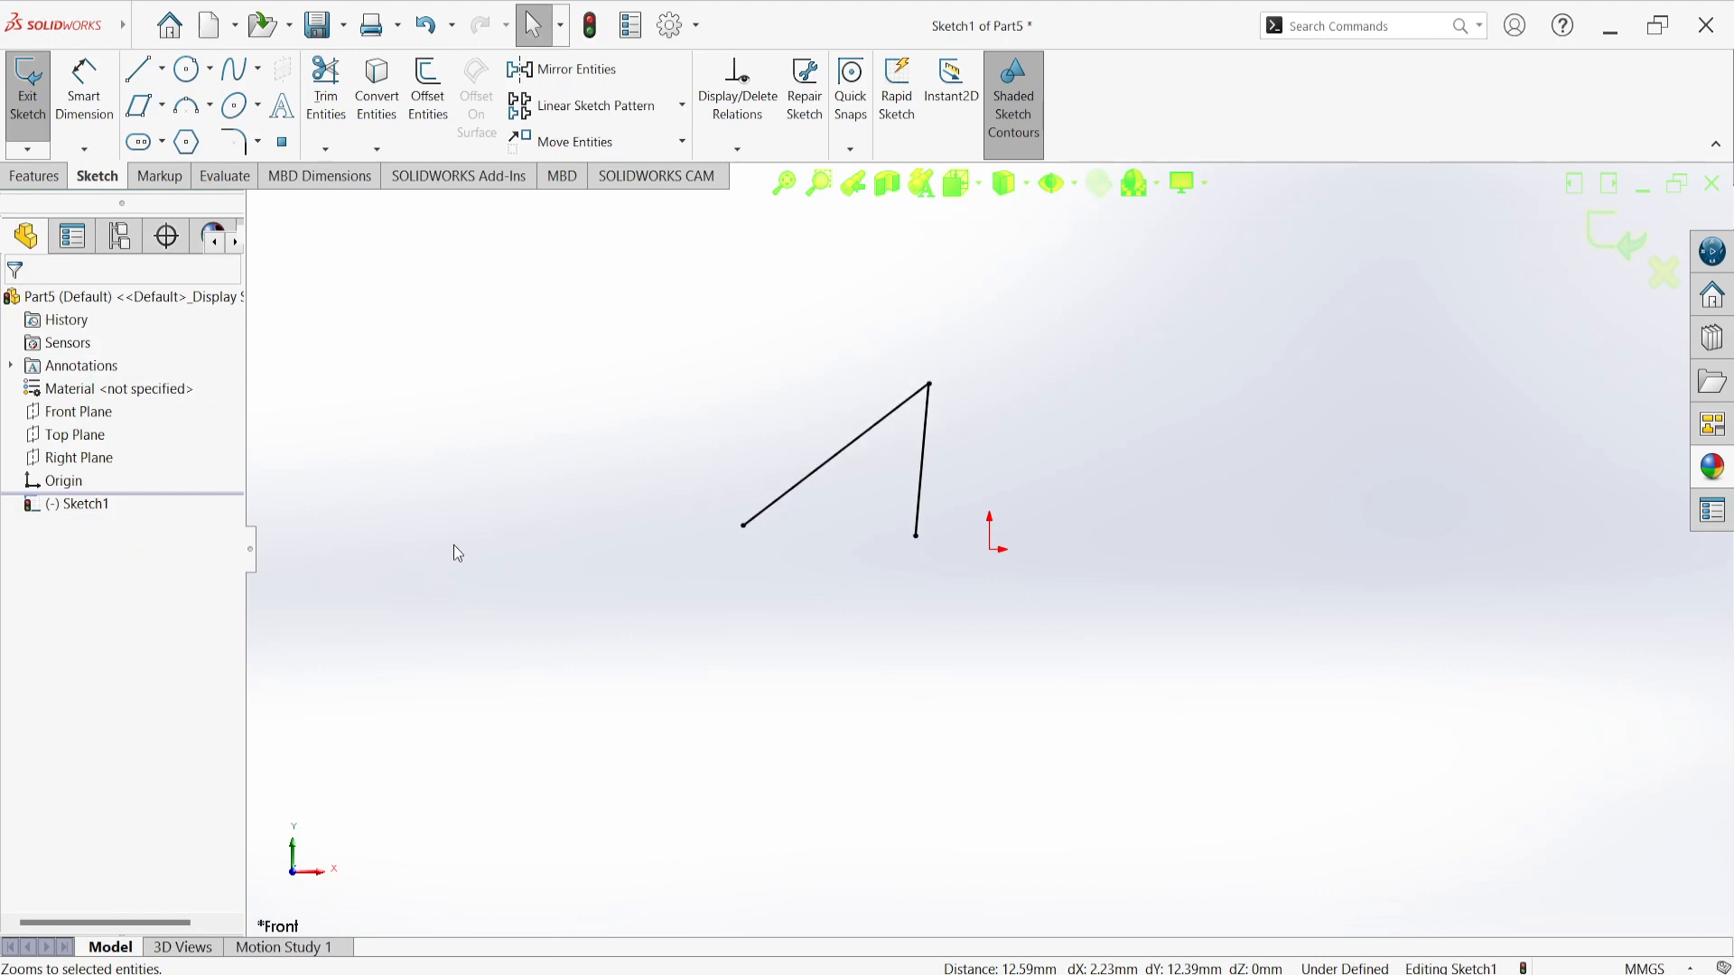
Step: Copy the slanted line and place the copy below the original two lines
scroll(453, 545, up, 3)
scroll(1085, 534, down, 5)
scroll(751, 669, up, 1)
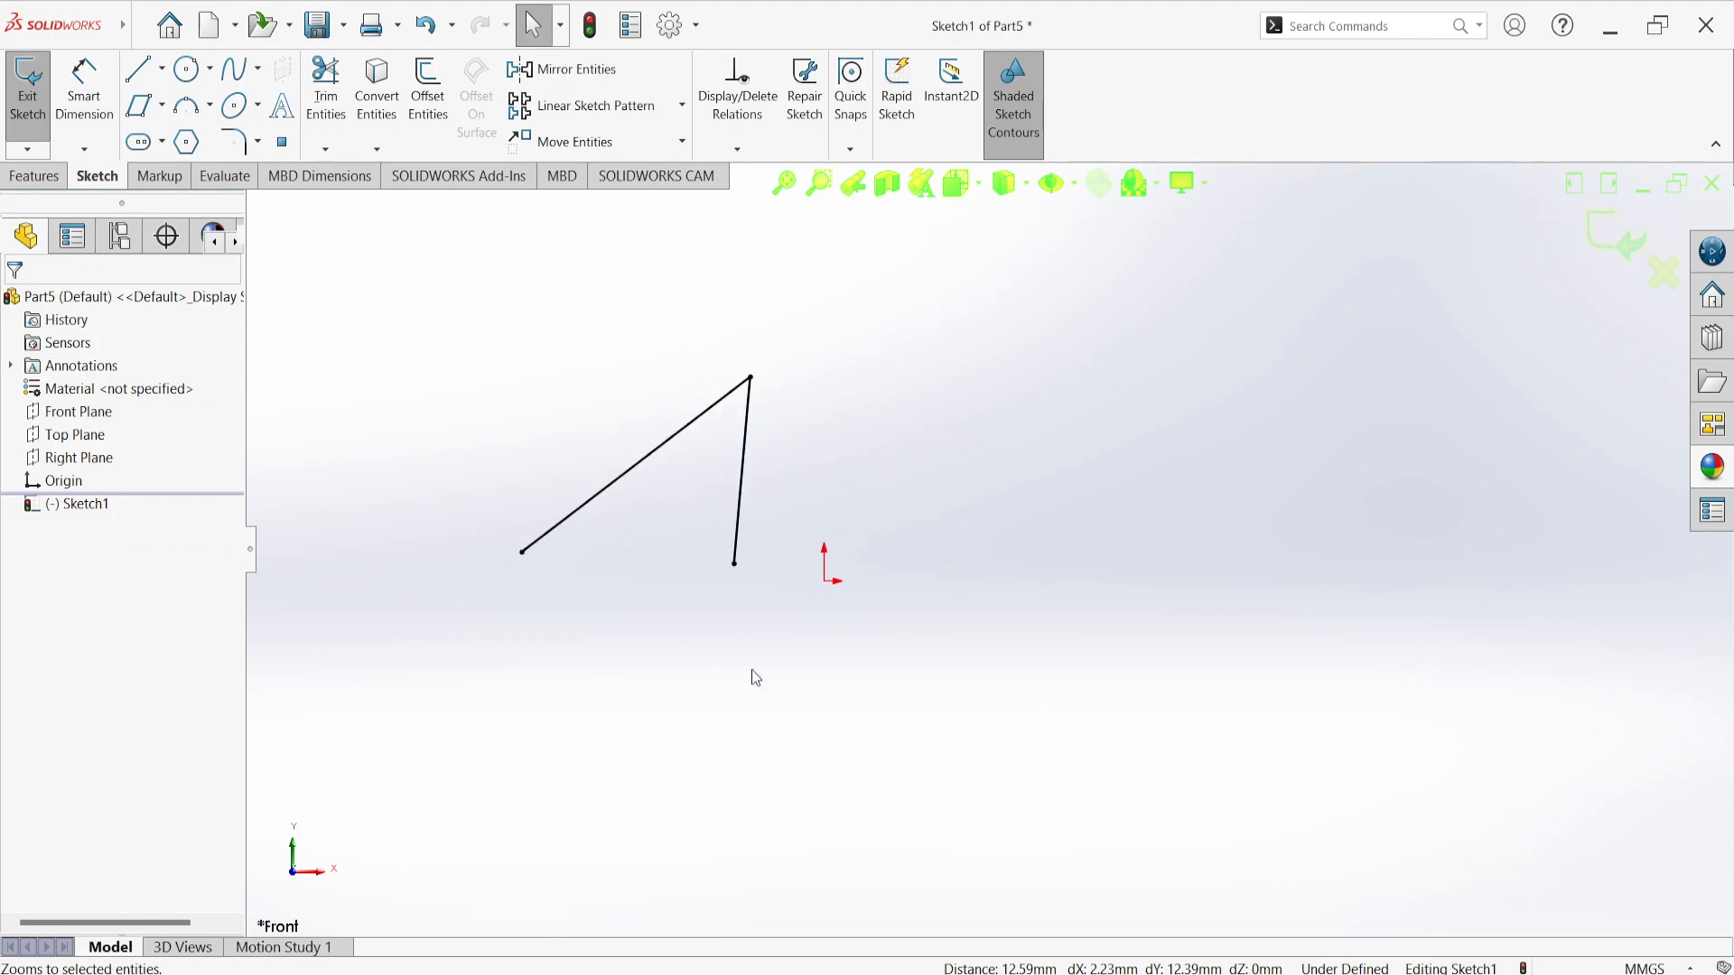
scroll(870, 592, down, 3)
scroll(827, 574, up, 2)
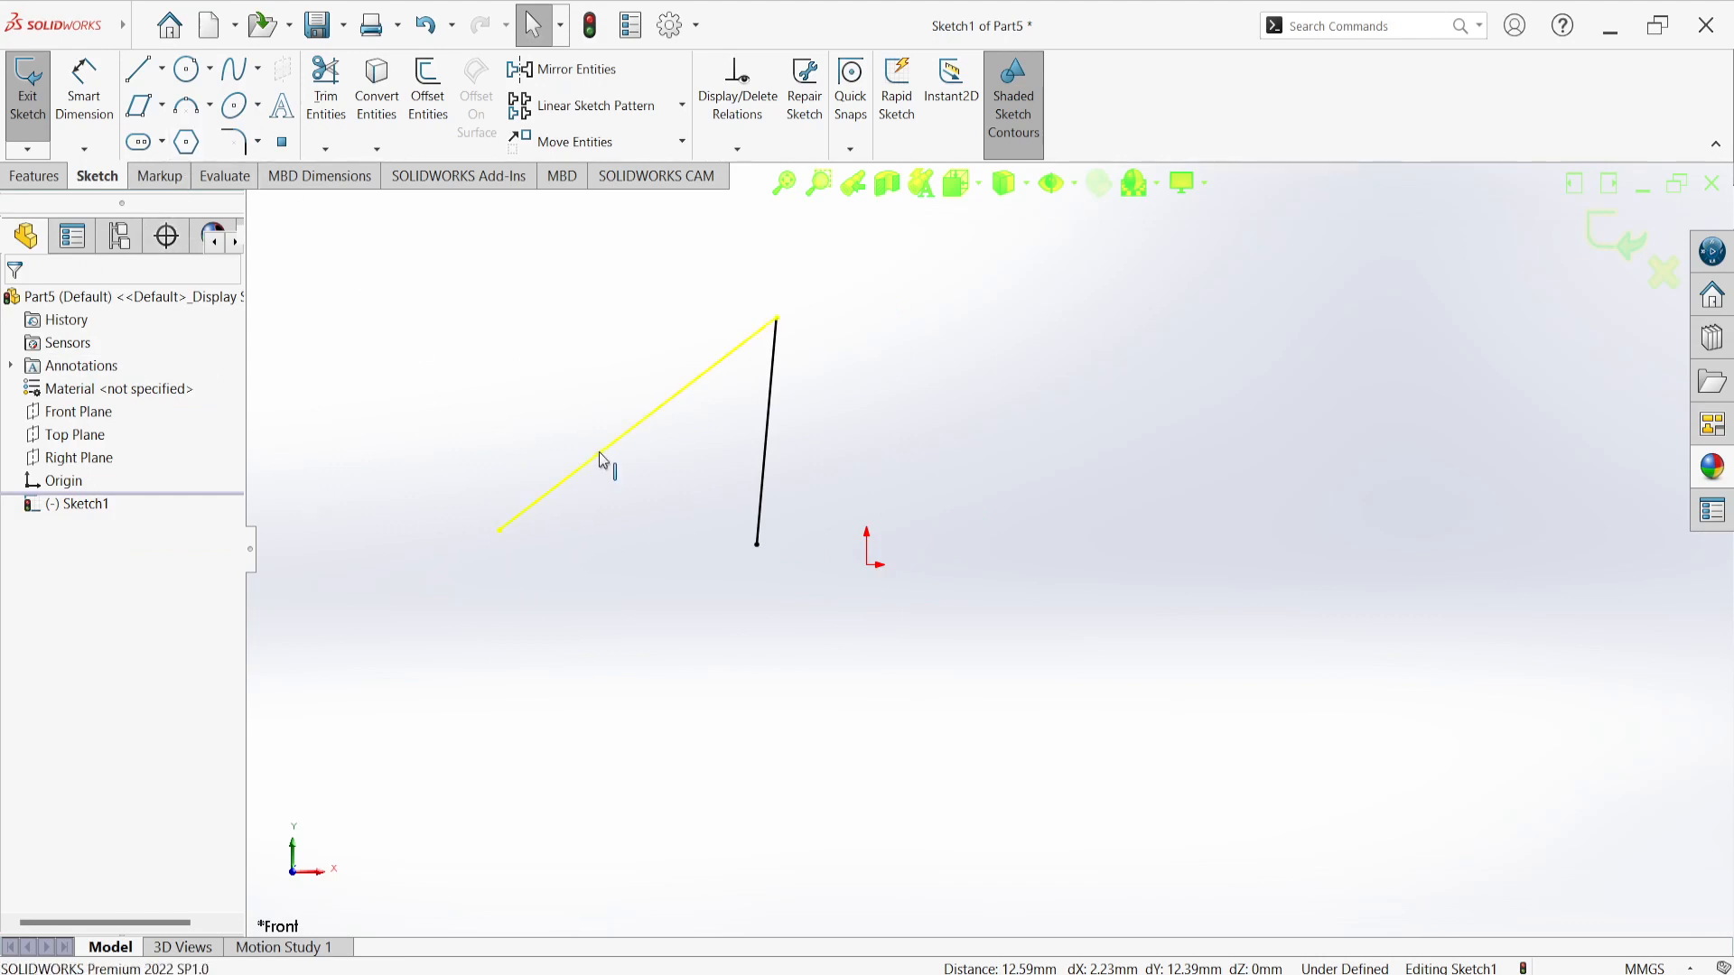
drag(599, 451, 582, 761)
click(652, 545)
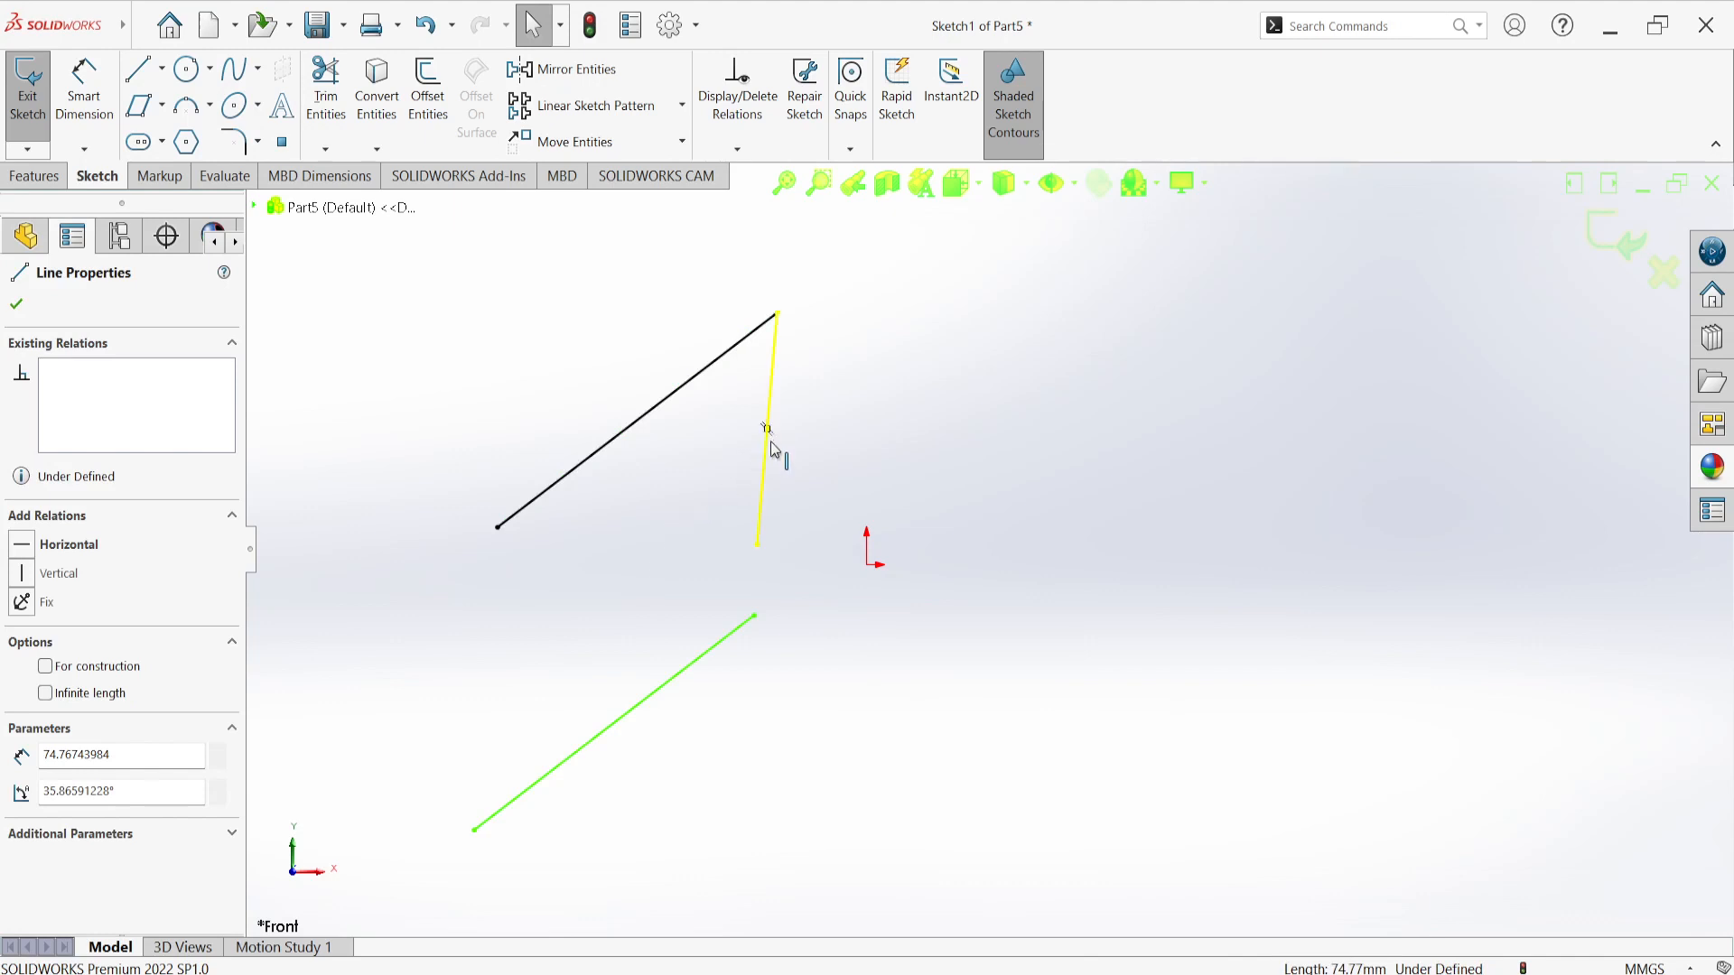
Step: Try to drag a copy of the nearly vertical line slightly downward, and undo the move
drag(766, 465, 771, 507)
click(845, 533)
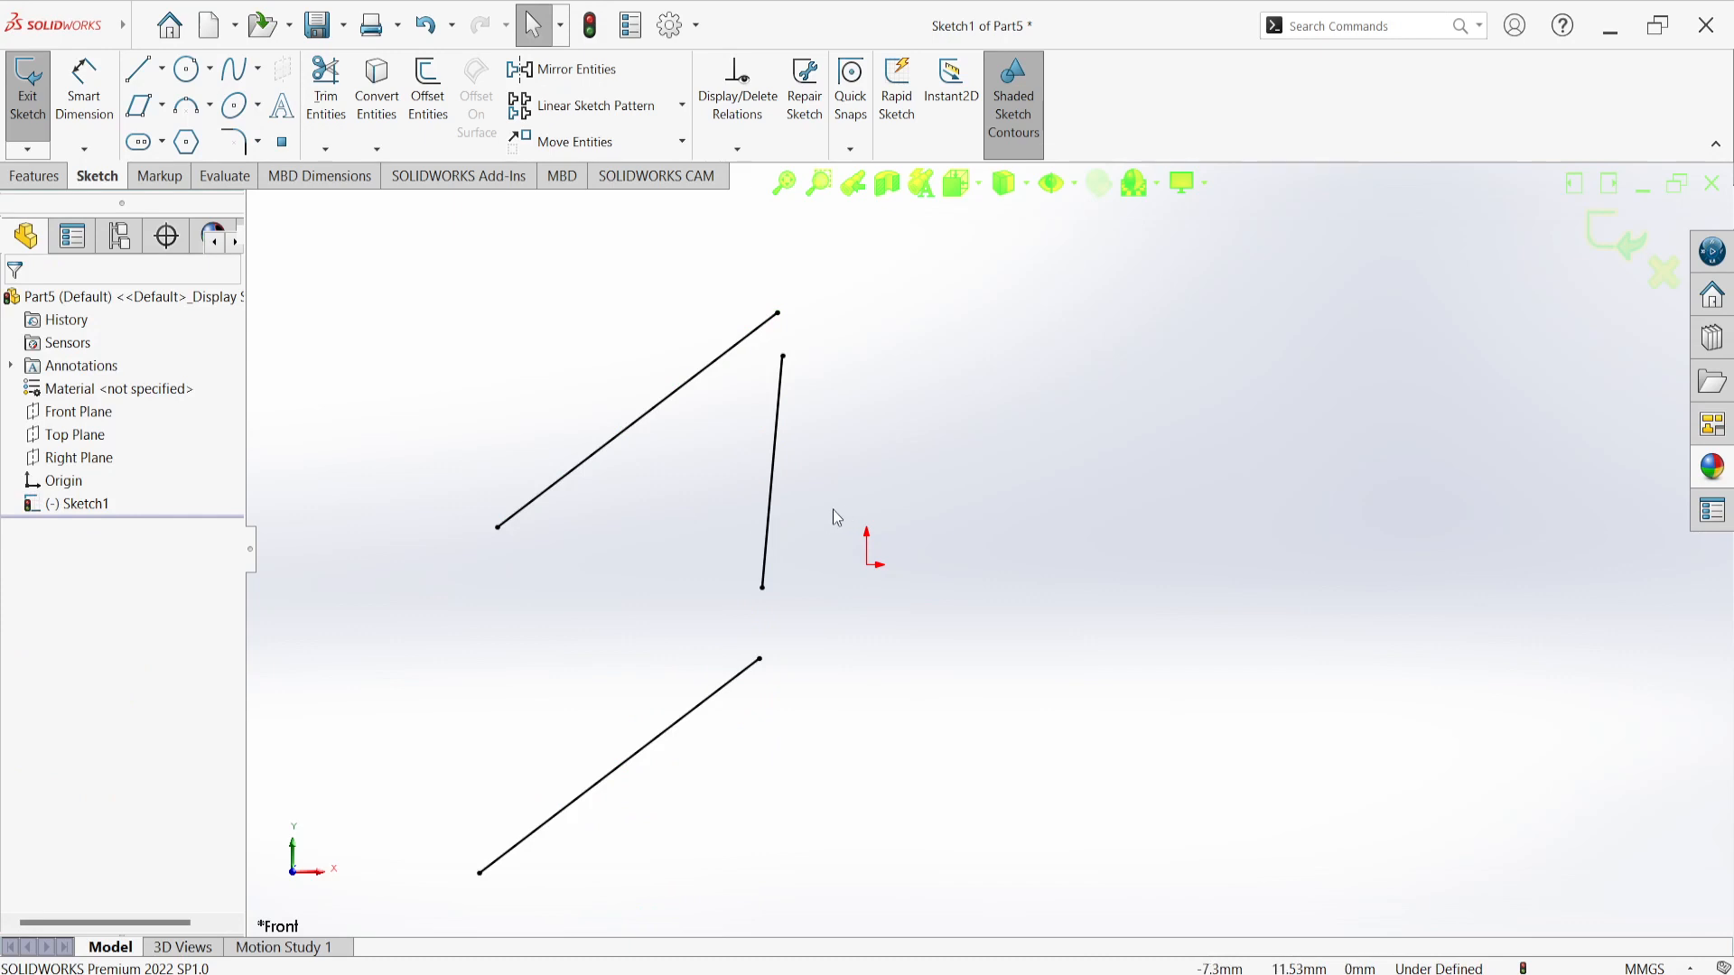
key(ctrl+z)
click(852, 432)
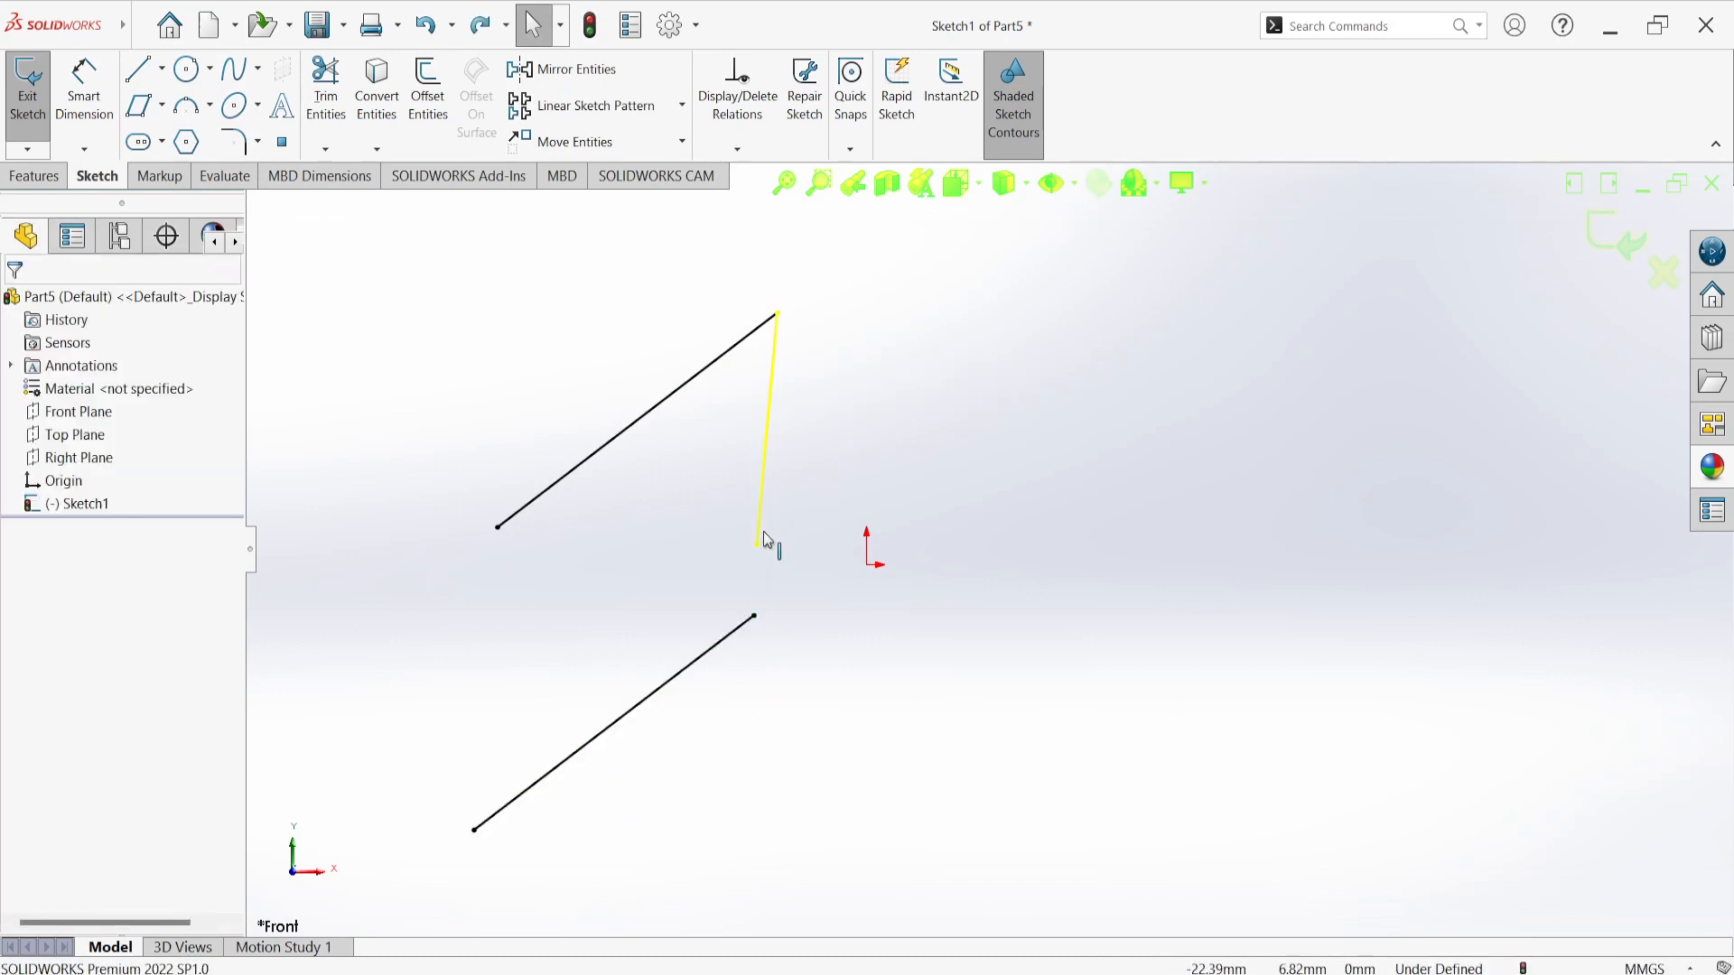
Step: Try twice to place the nearly vertical line below the lower slanted line, undoing each attempt
ctrl+drag(762, 475, 731, 849)
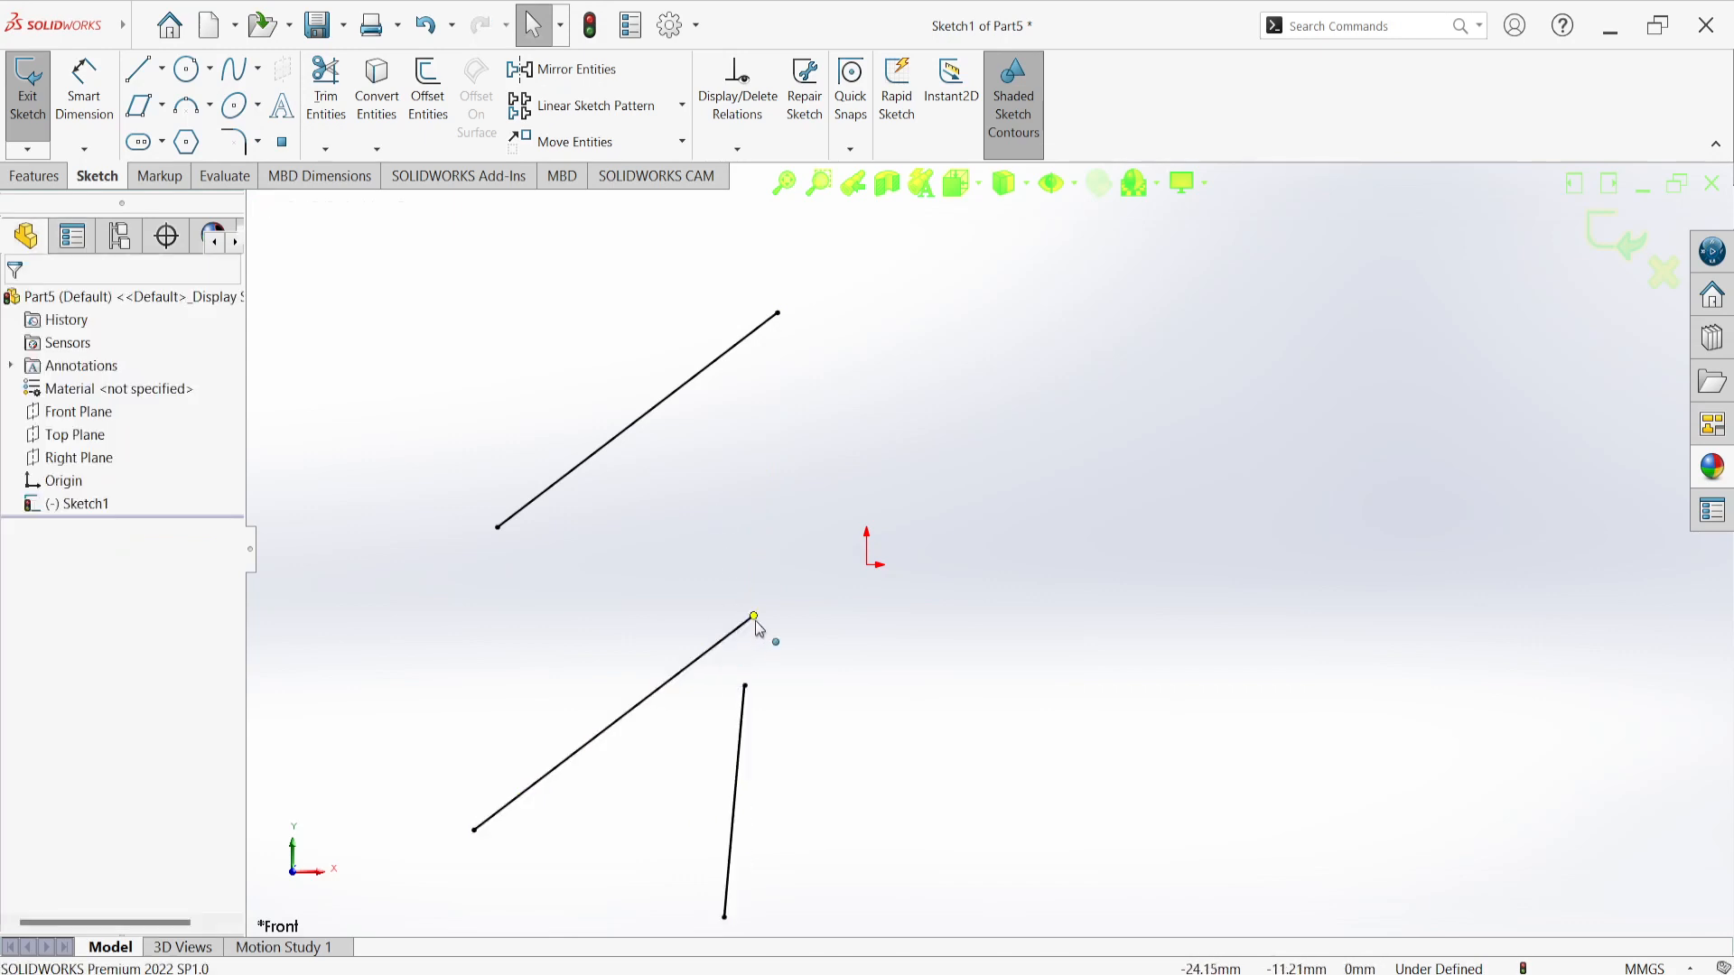
key(ctrl+z)
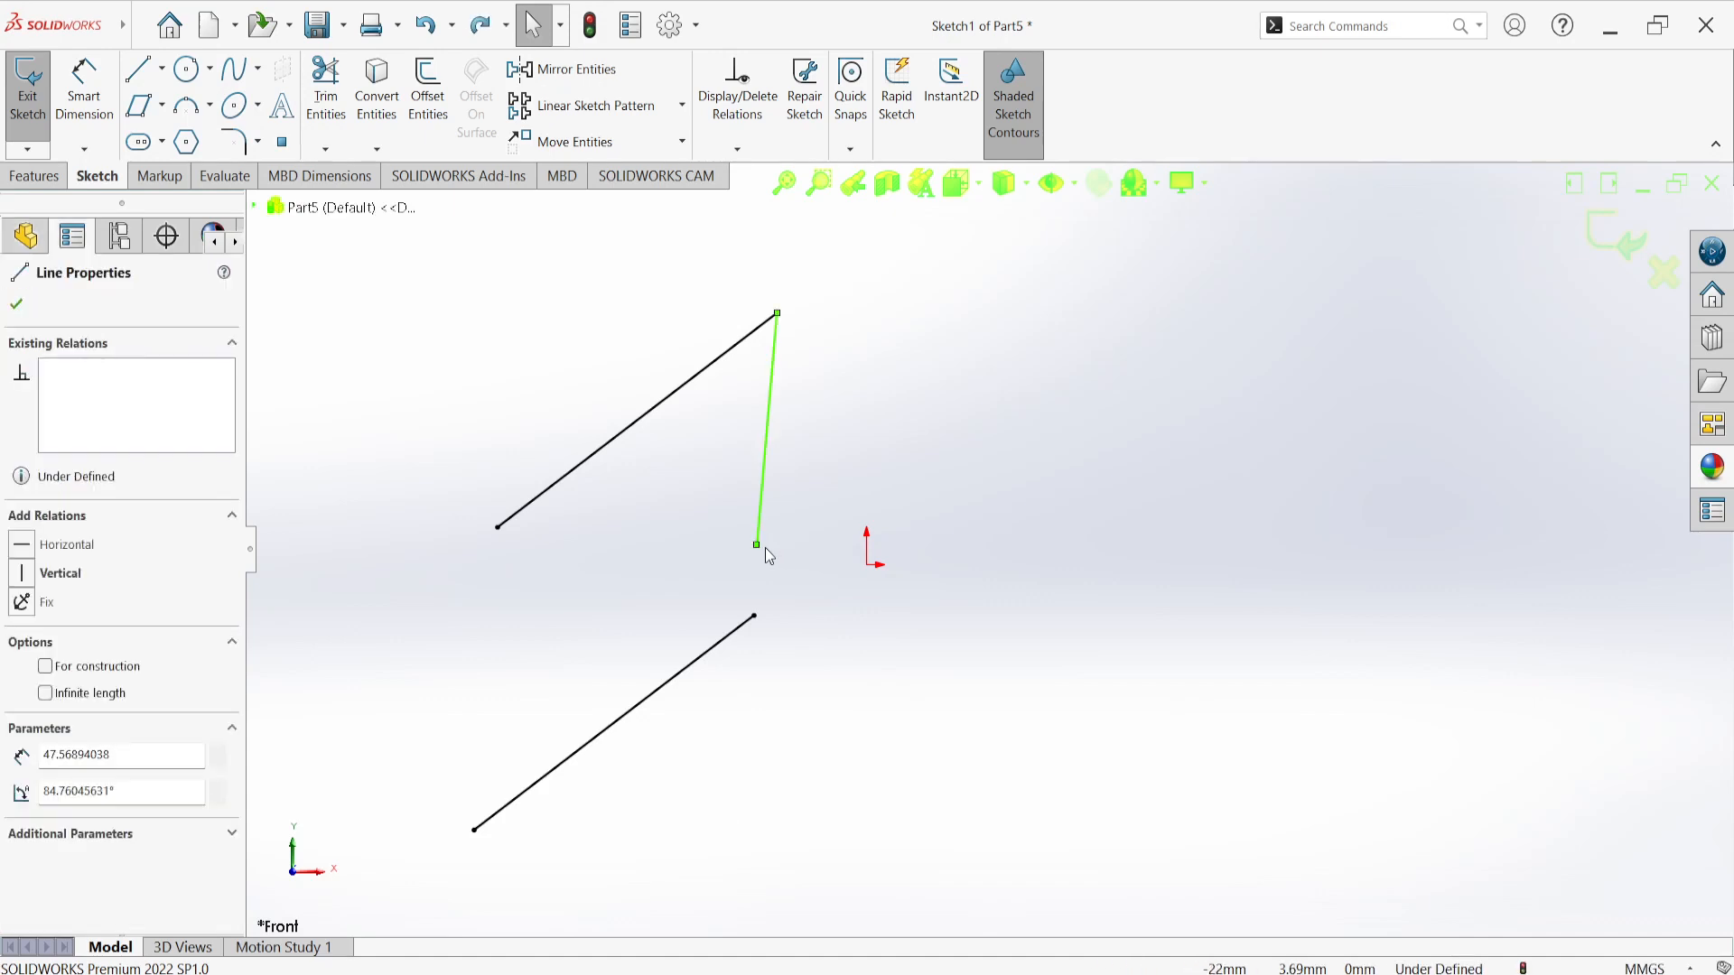
click(808, 475)
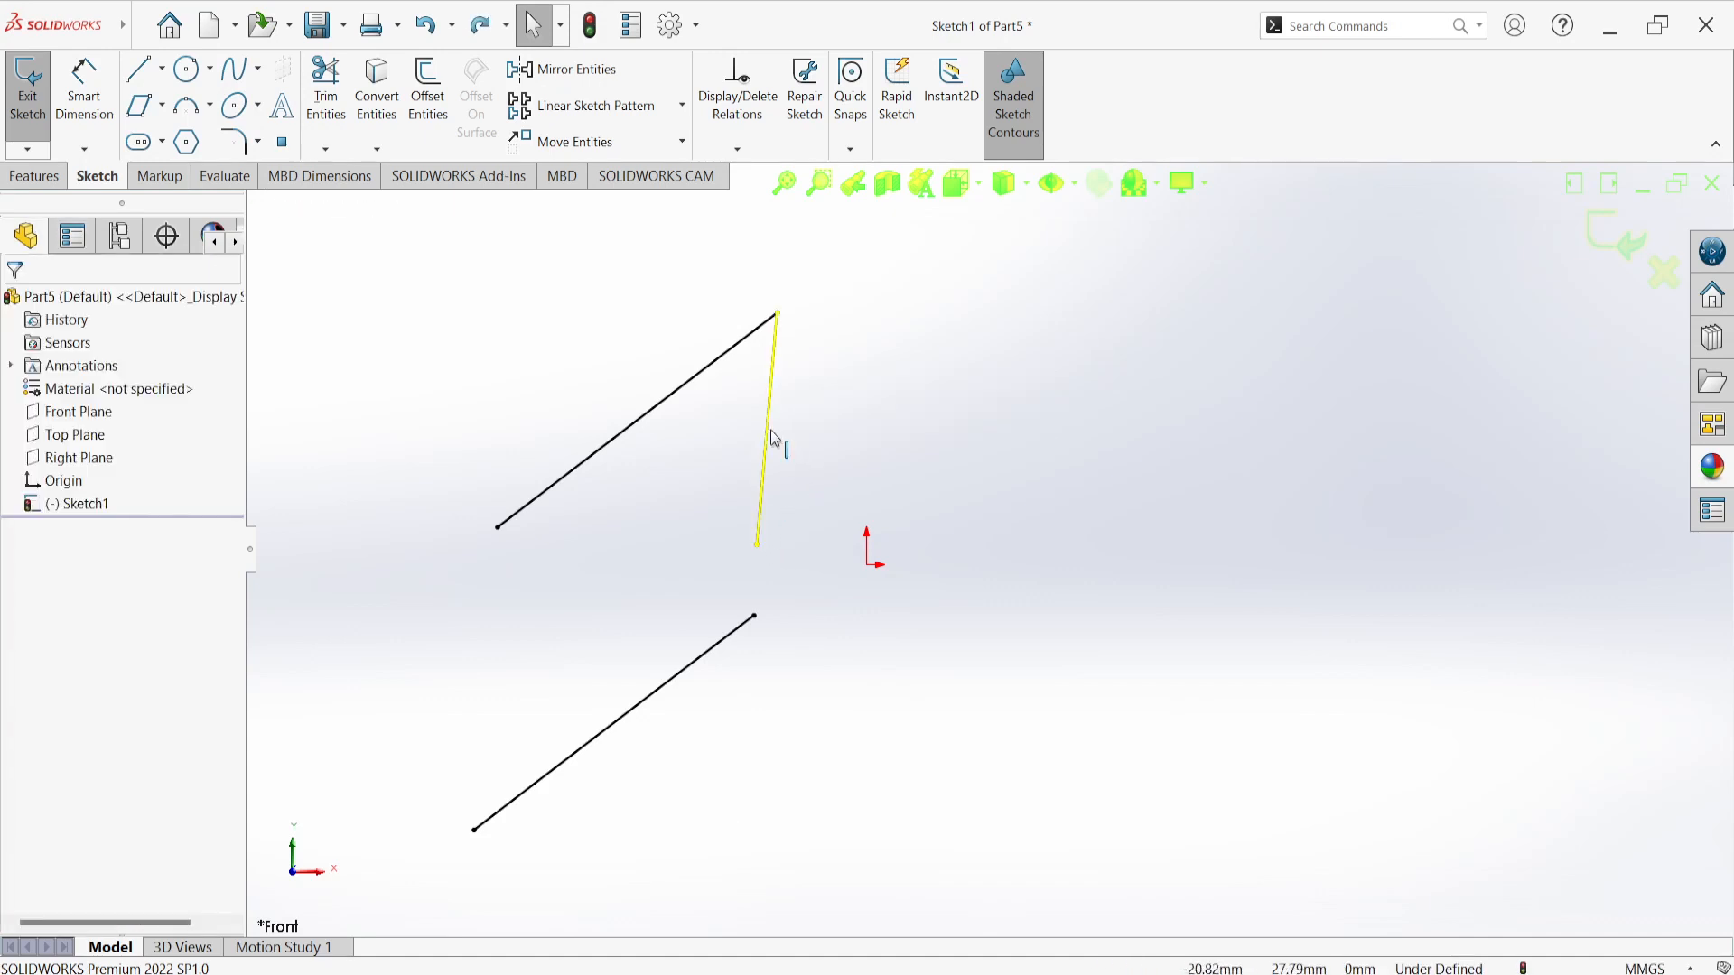
drag(789, 529, 750, 792)
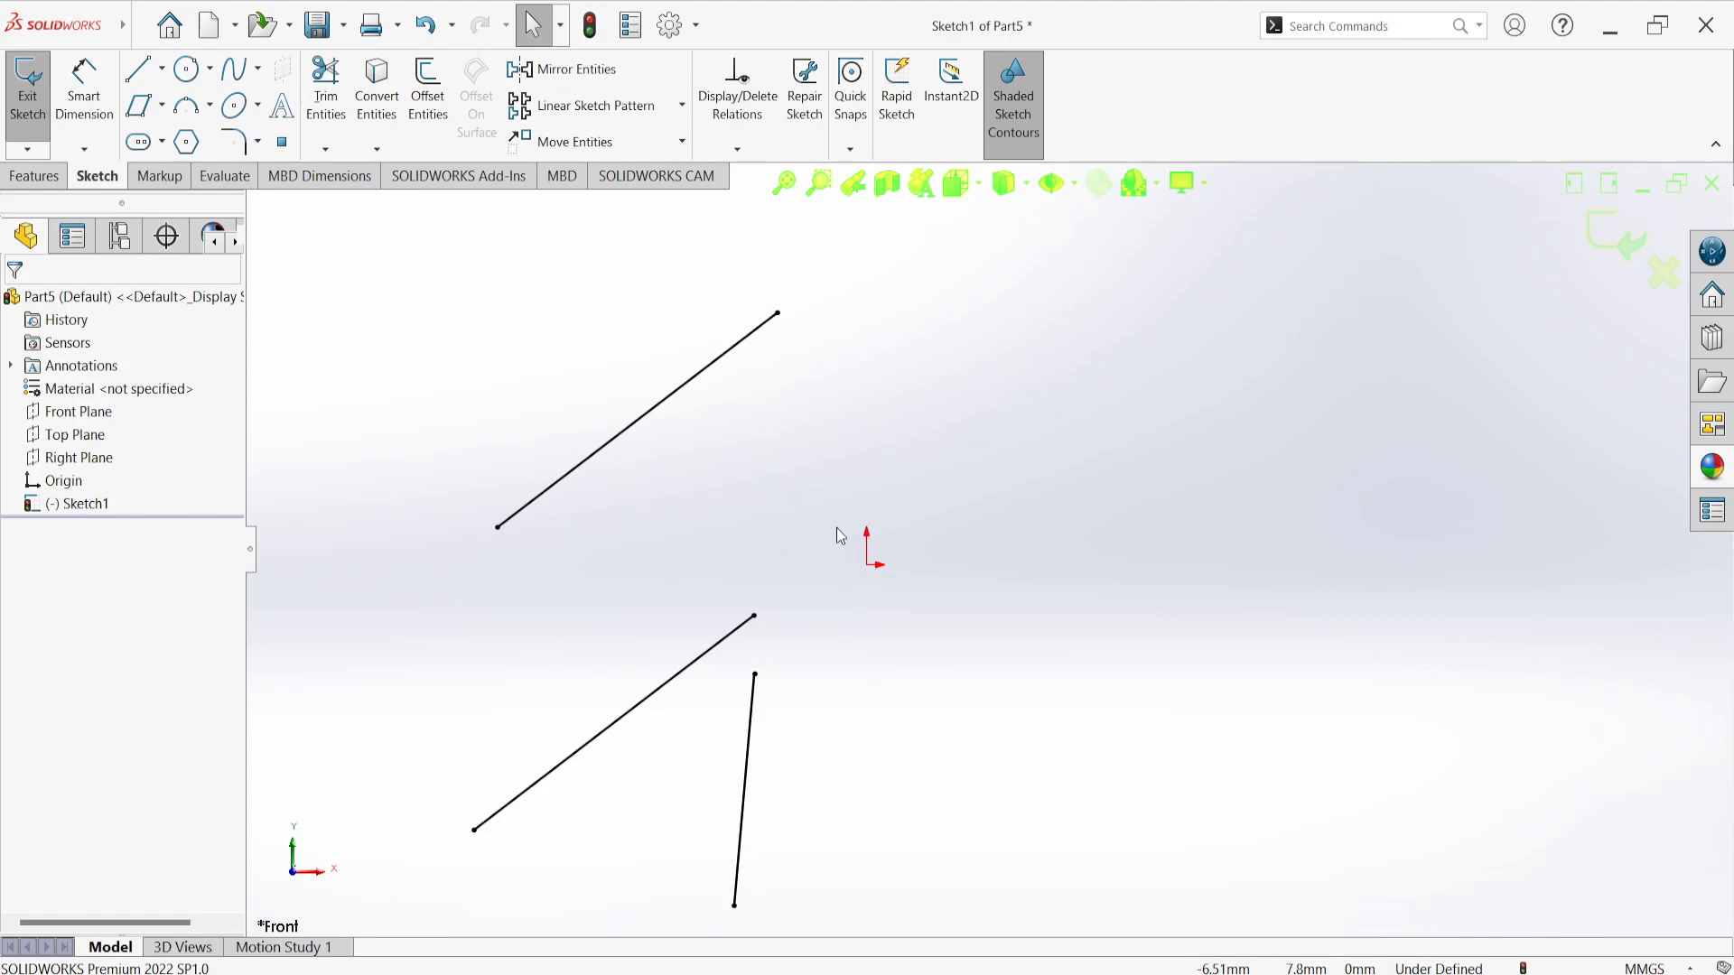
key(ctrl+z)
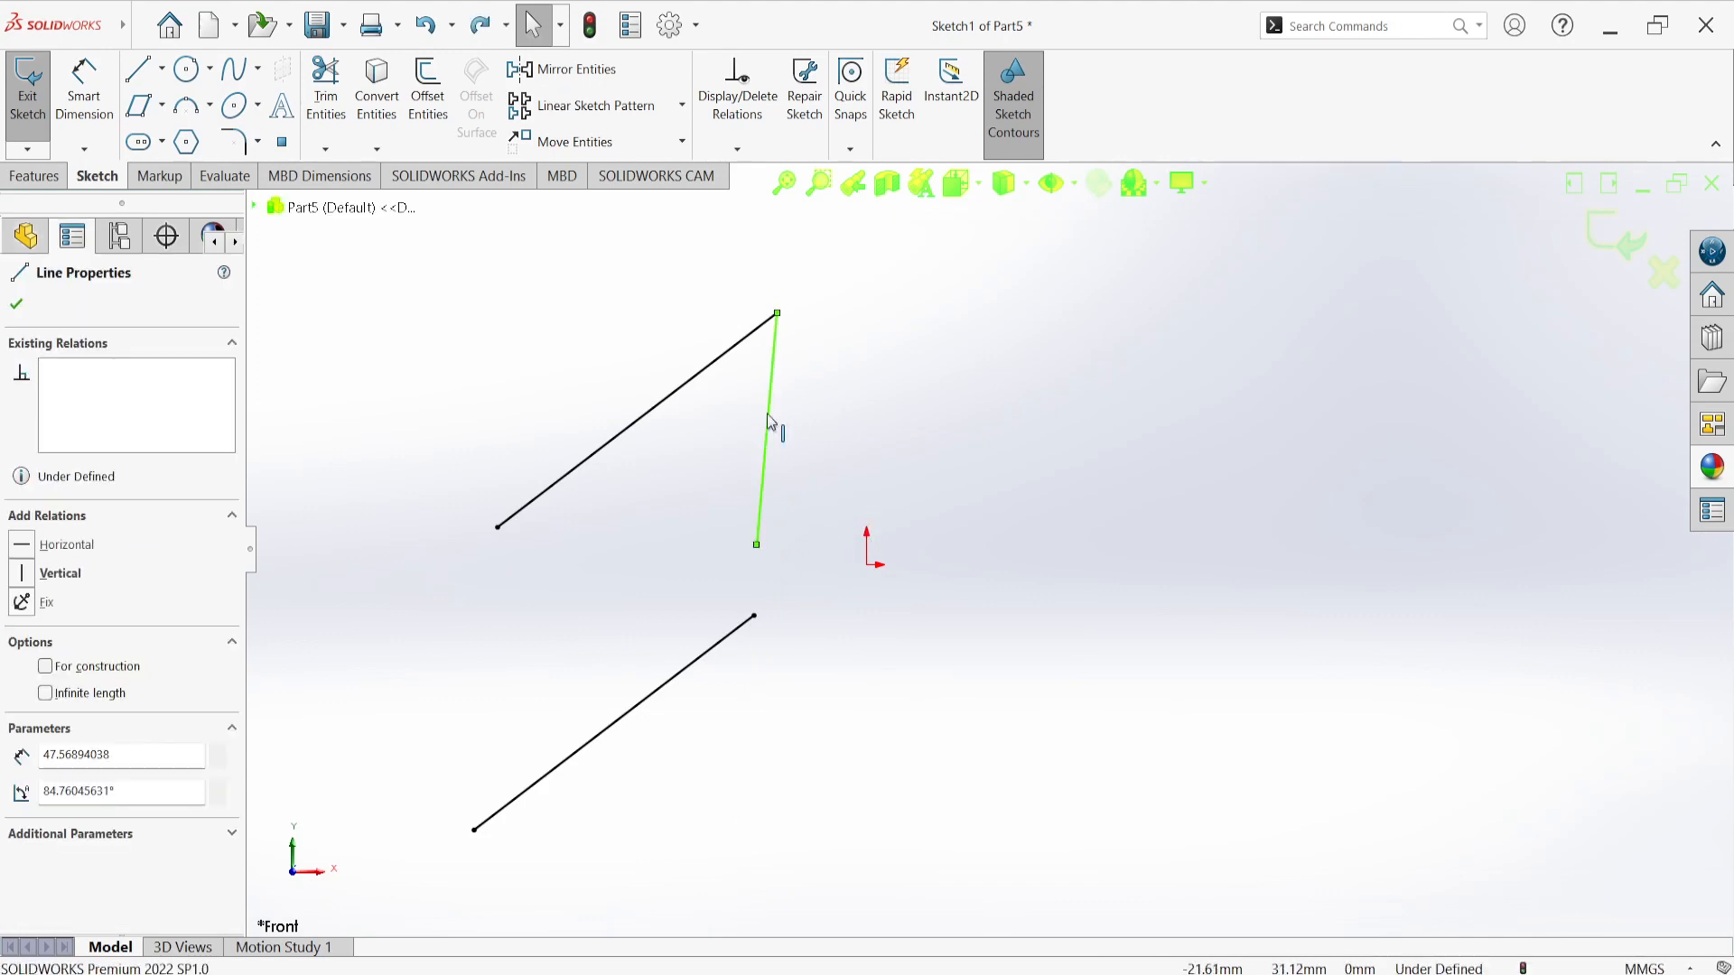
Step: Copy the nearly vertical line to the right of the original and shift the copy slightly sideways
ctrl+drag(769, 423, 904, 419)
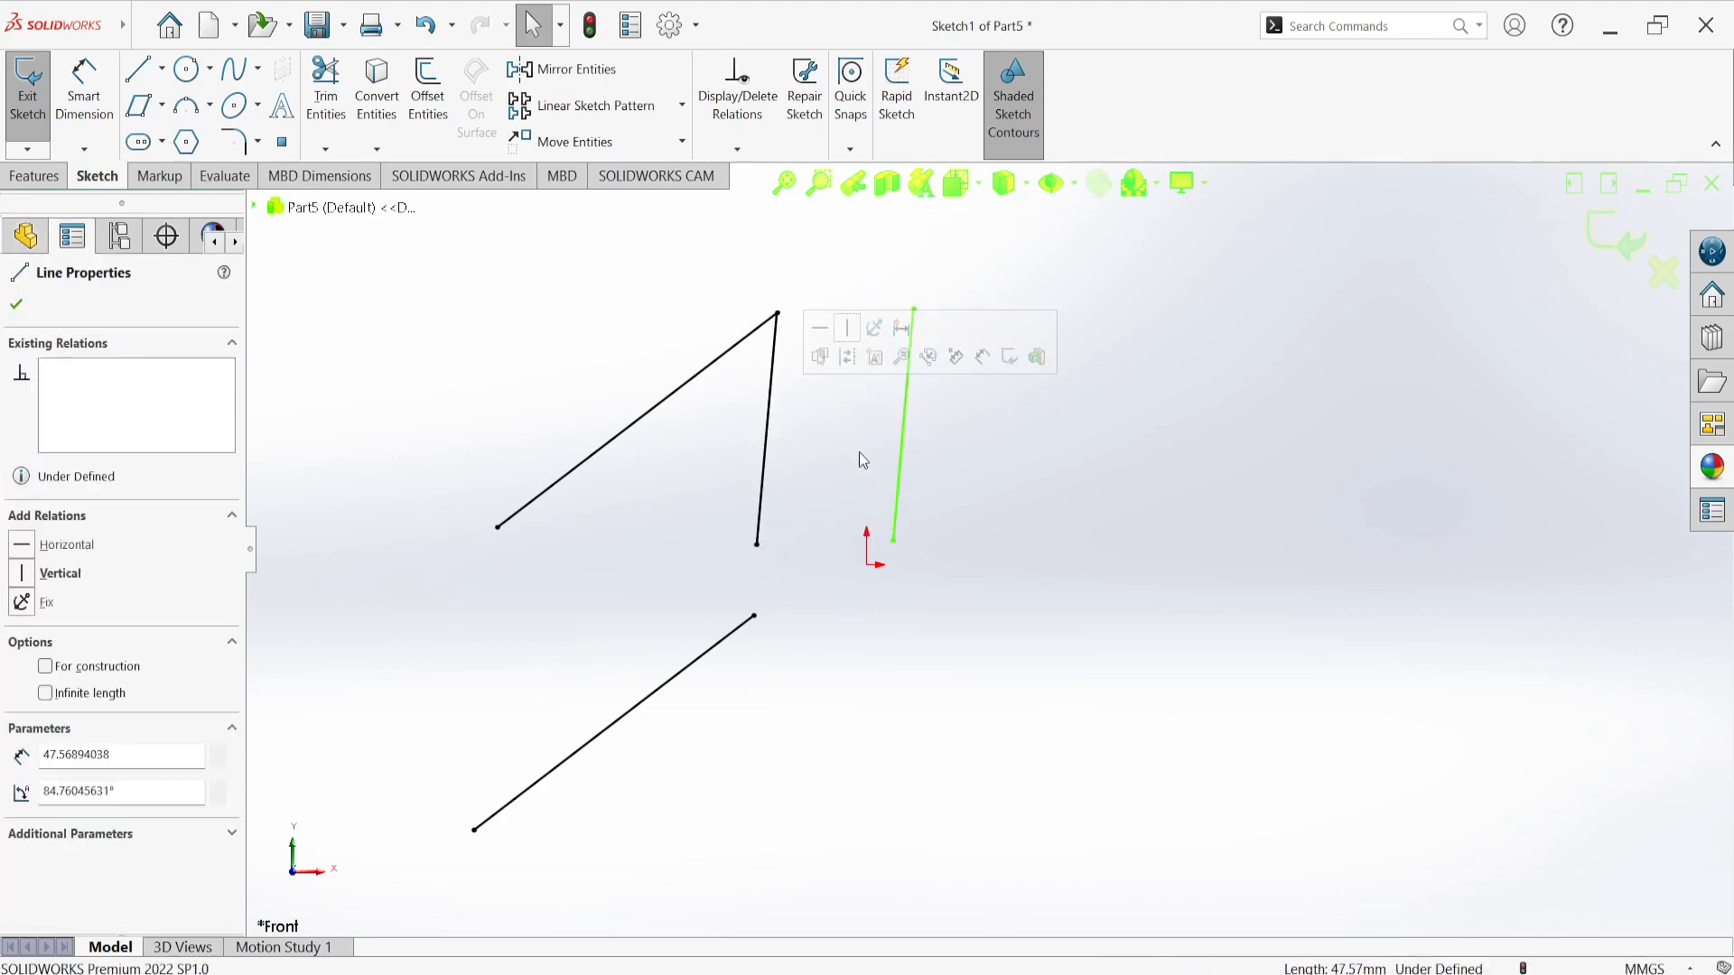
click(966, 447)
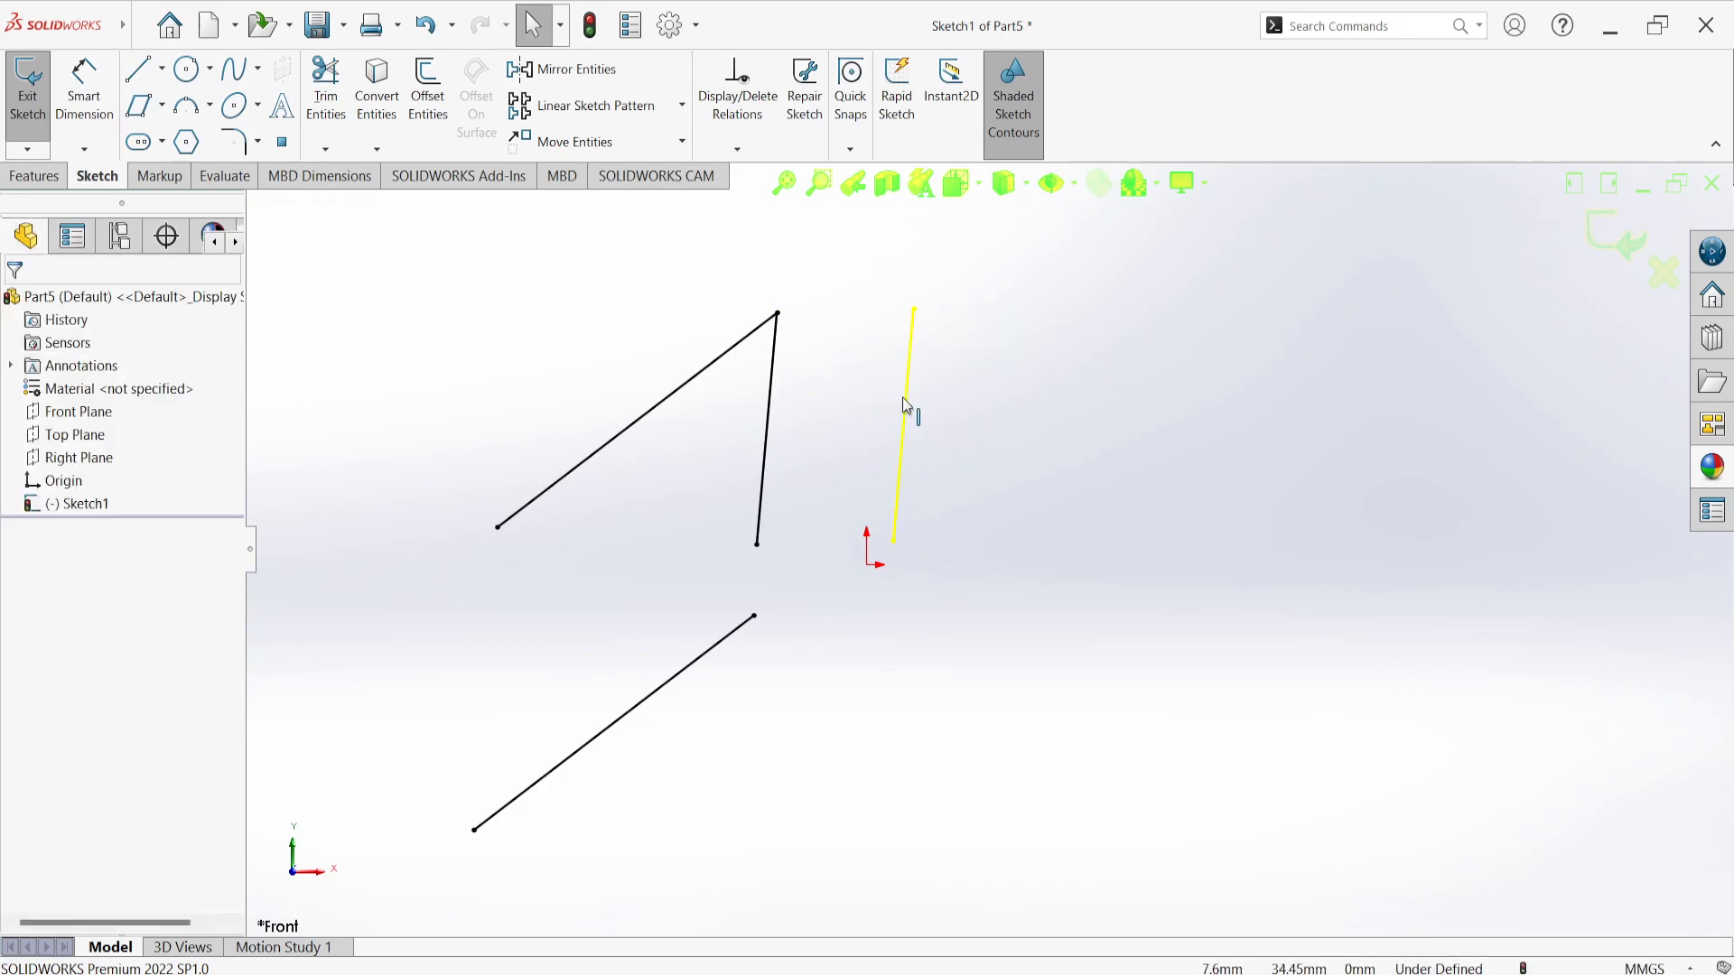
drag(902, 398, 890, 542)
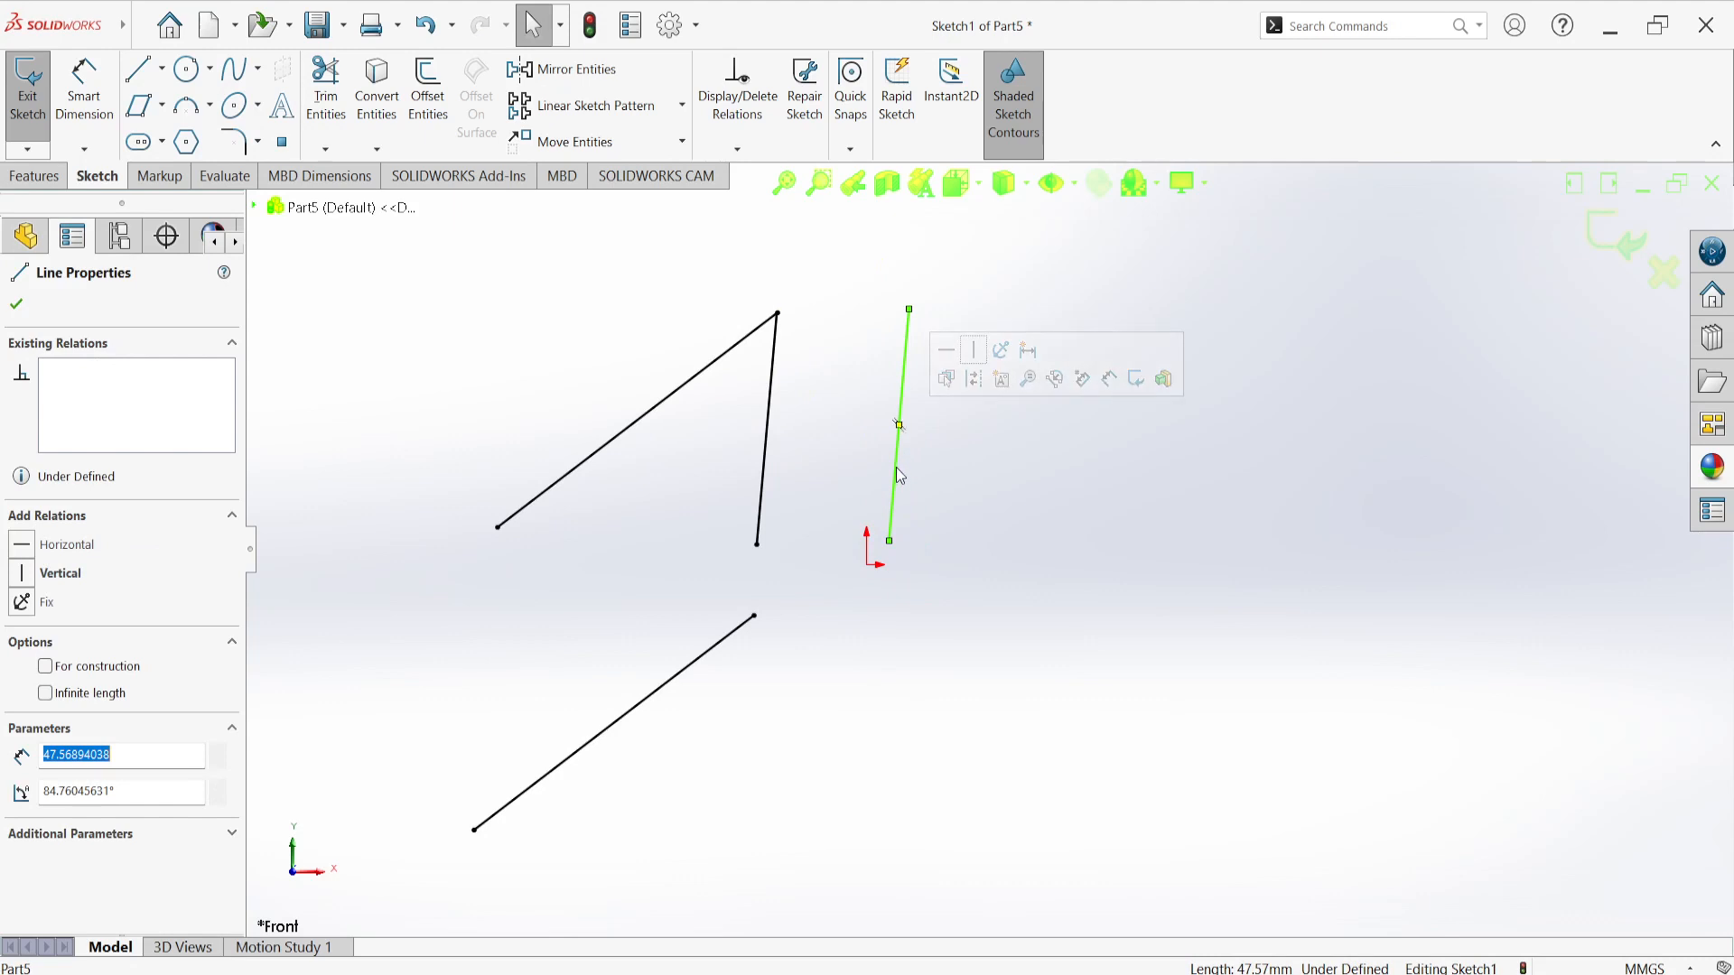
Step: Toggle the visibility of sketch relations, and check the copied nearly vertical line's relations and freedom to move
click(1027, 184)
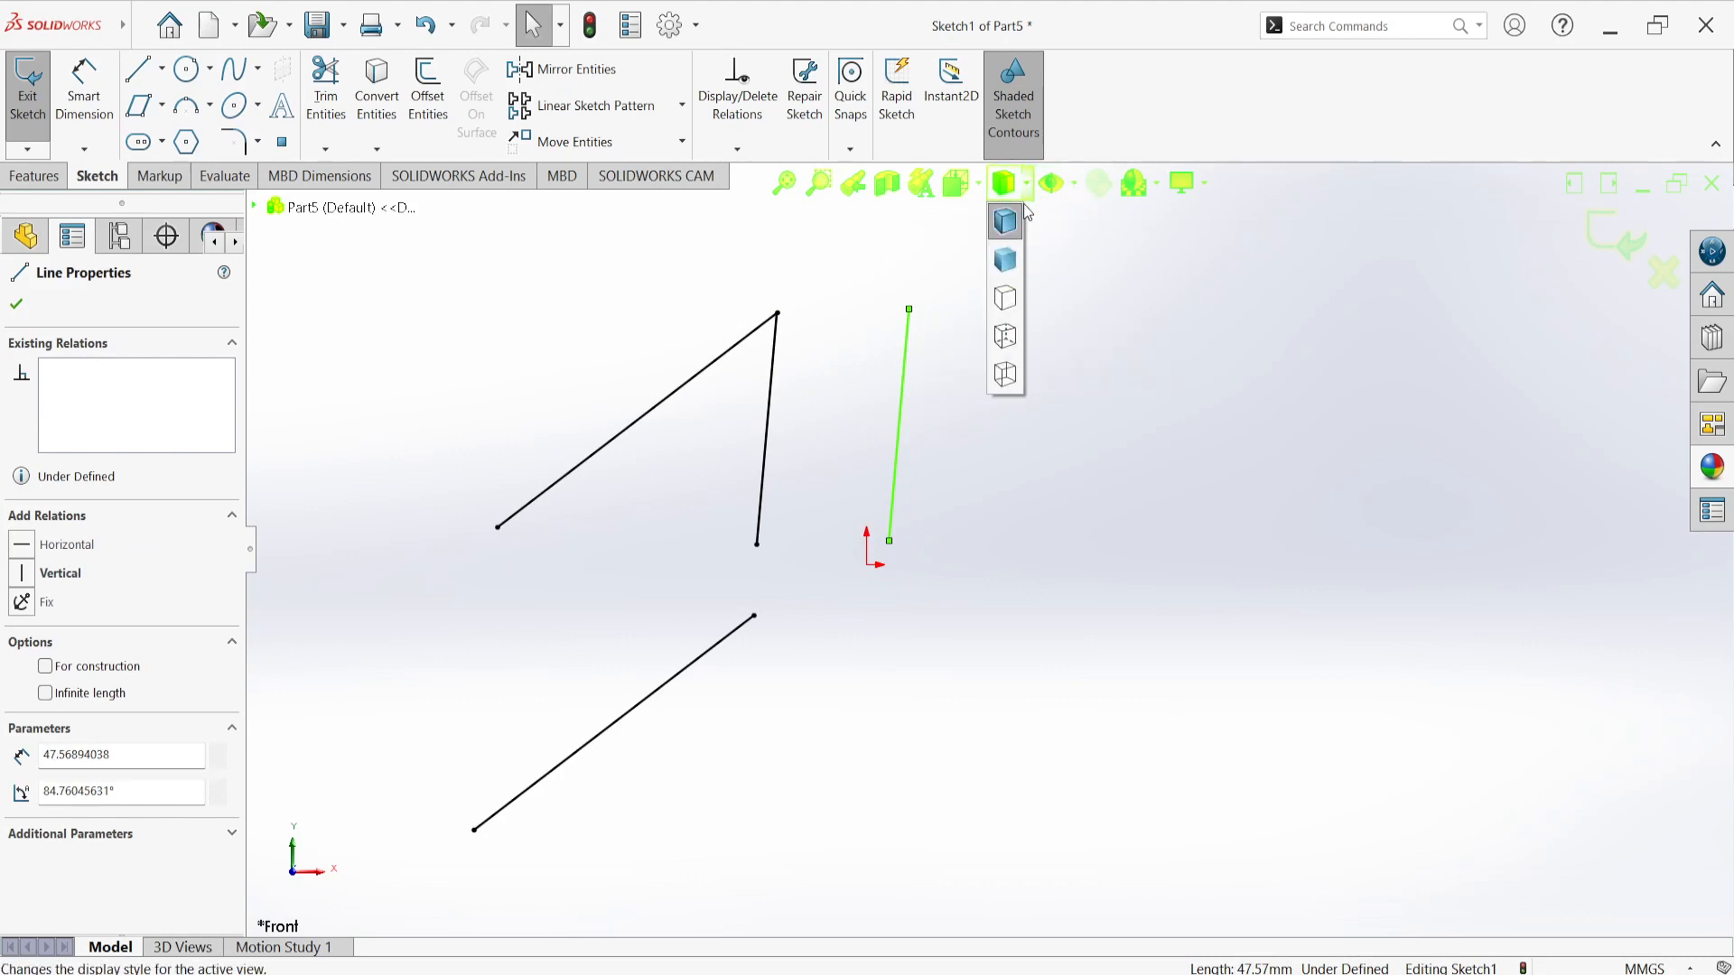
click(1073, 186)
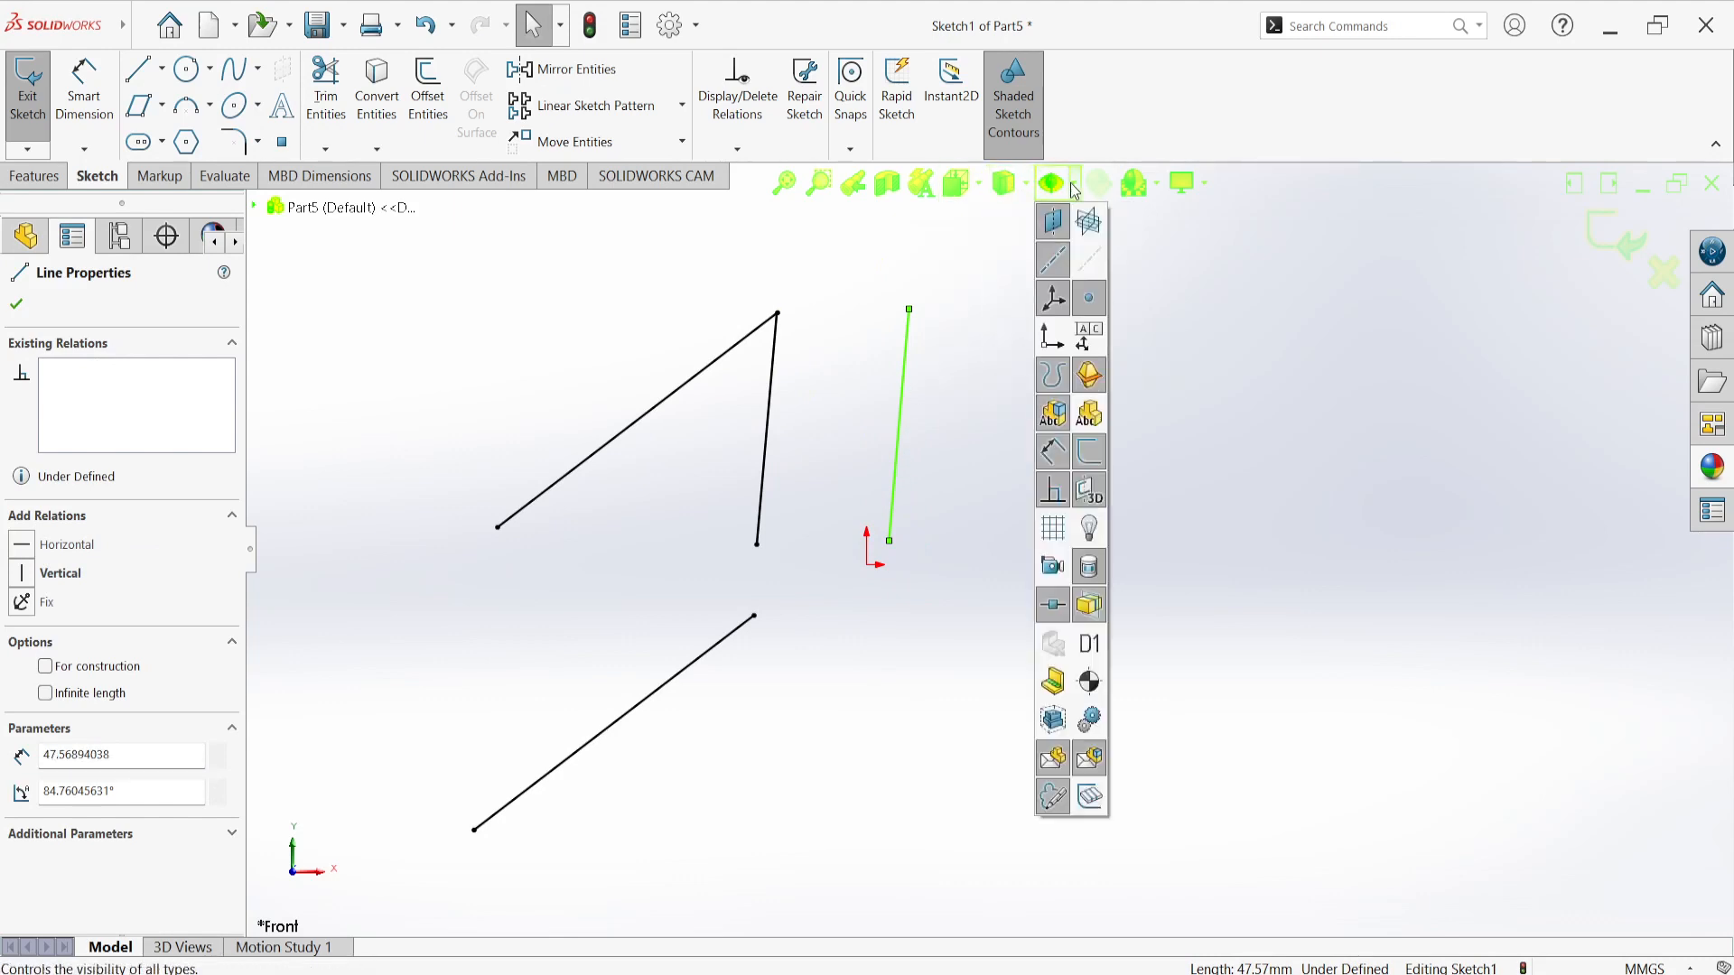
click(1044, 491)
click(933, 432)
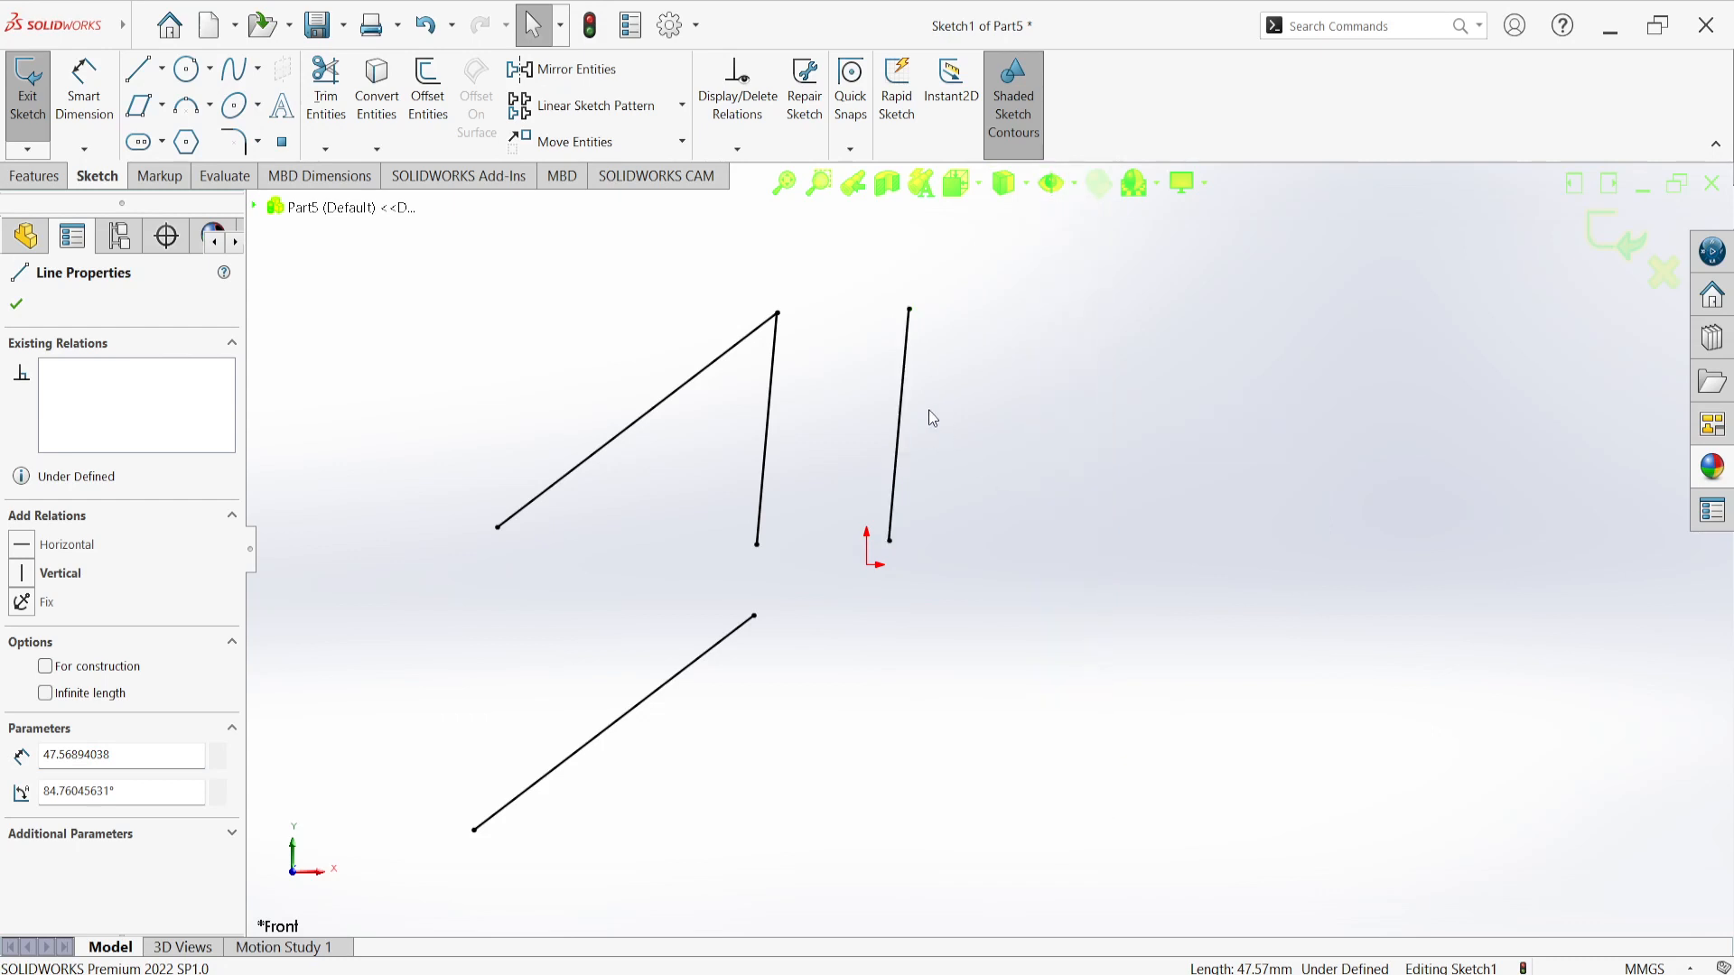
click(903, 417)
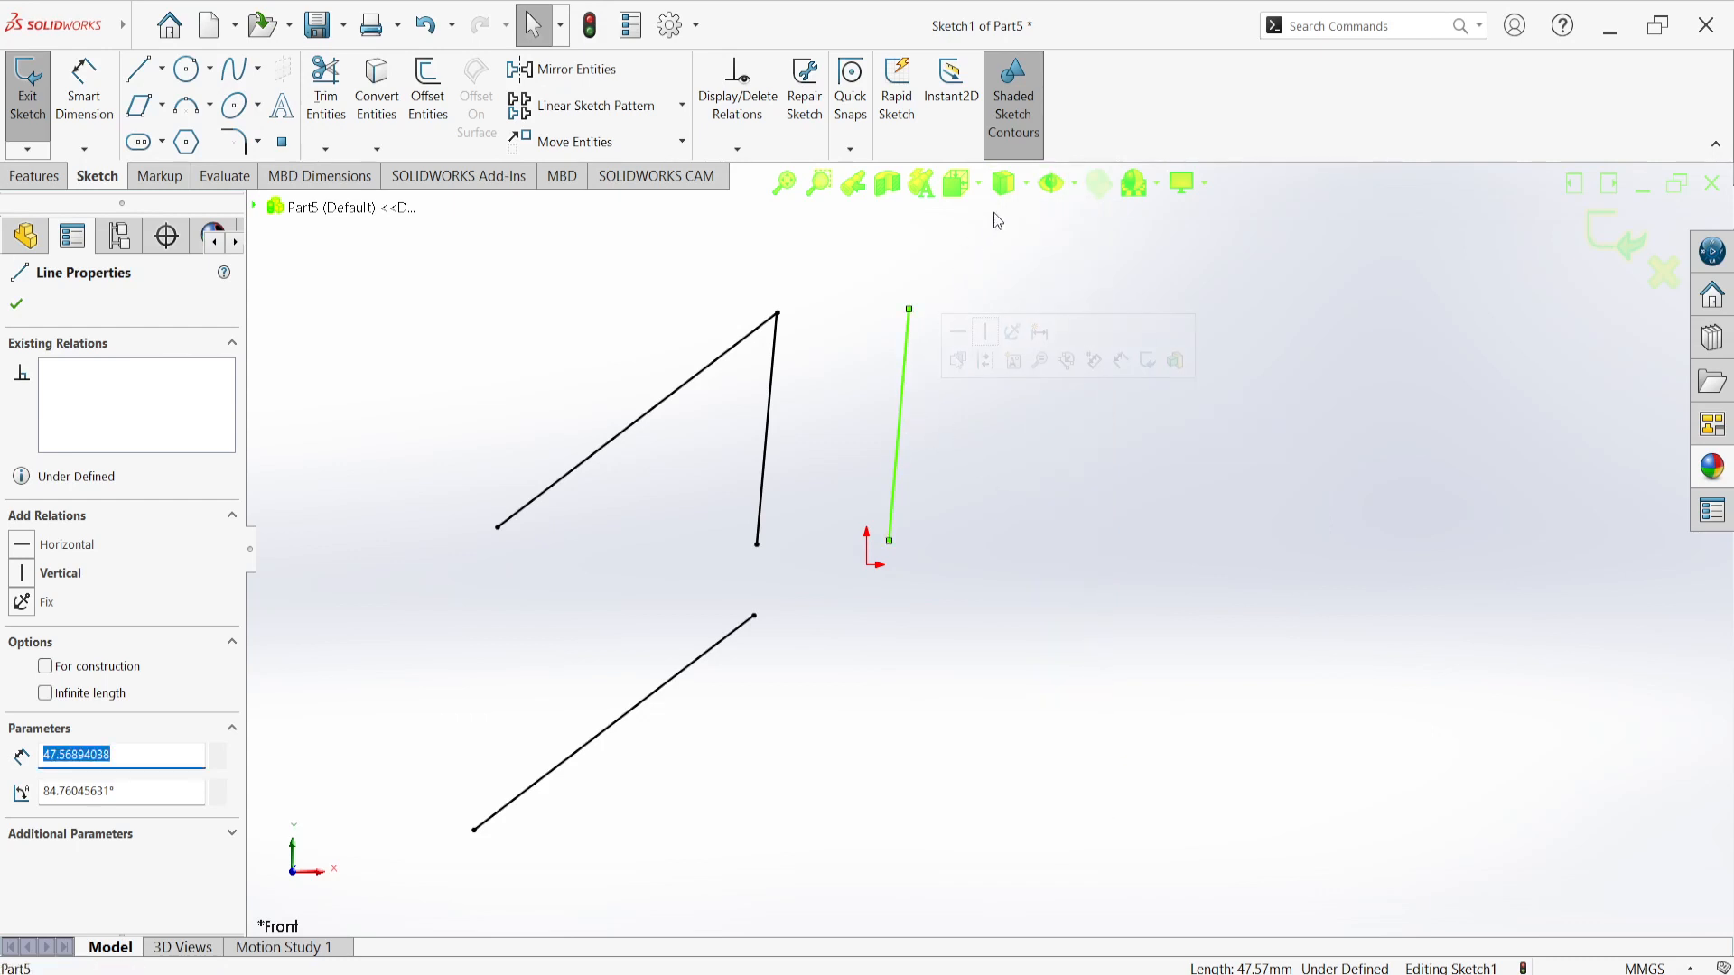
mouse_move(1073, 200)
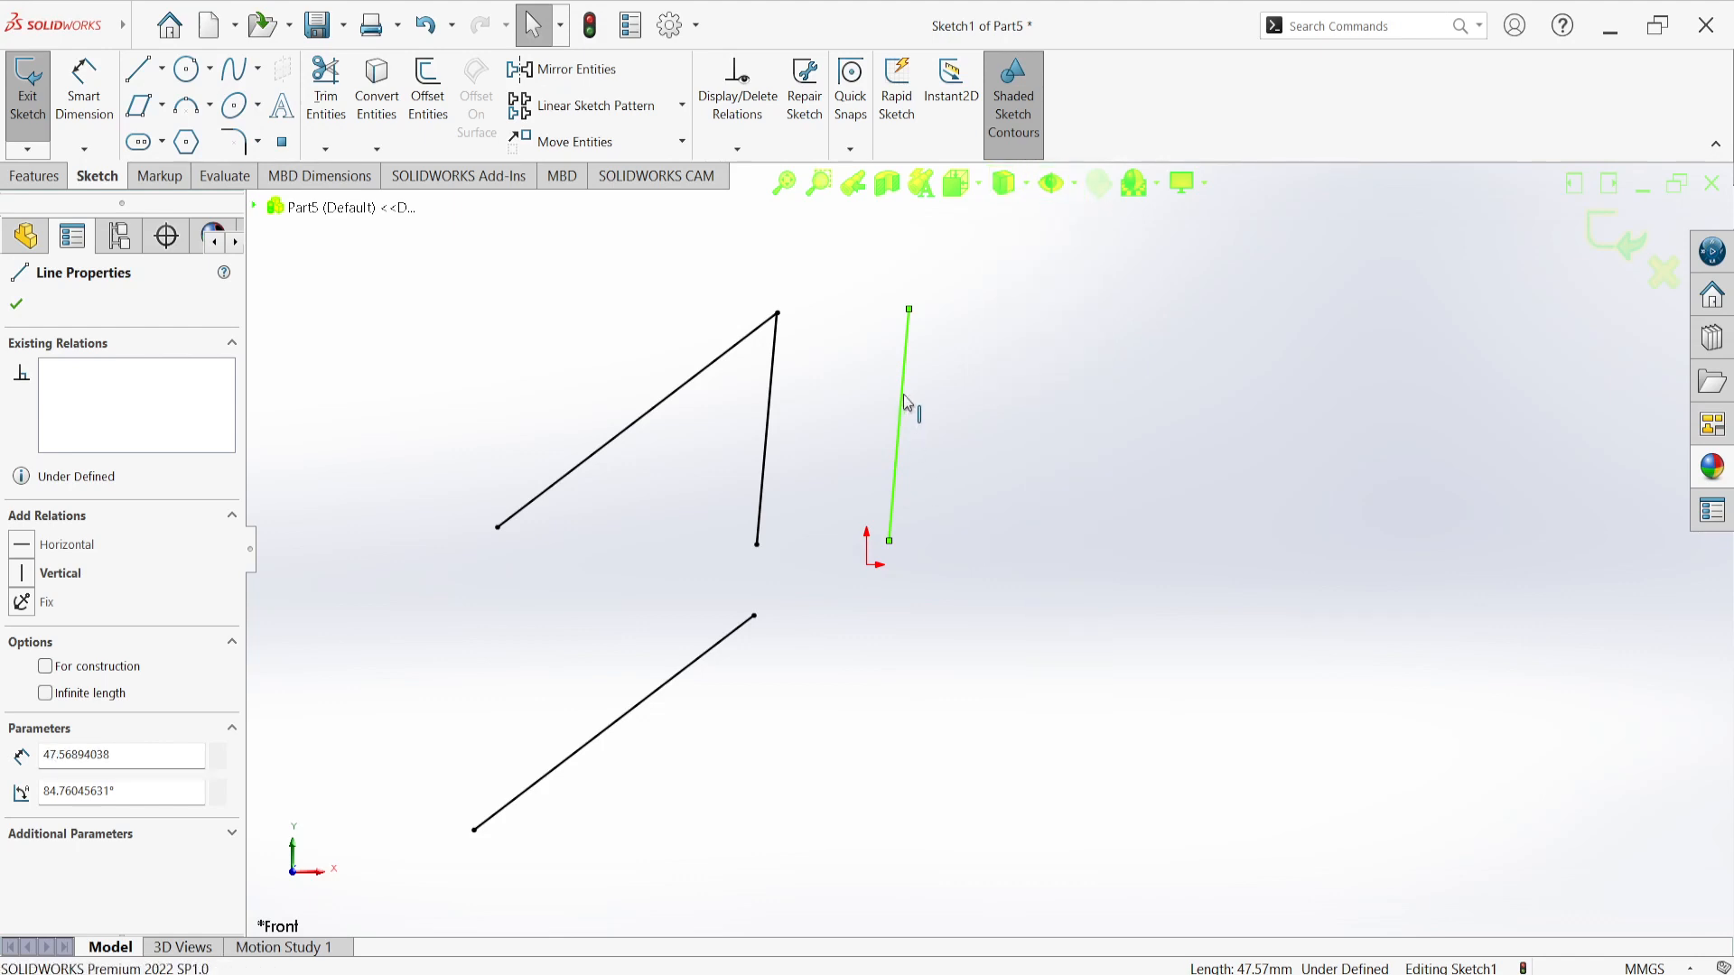
drag(906, 399, 906, 441)
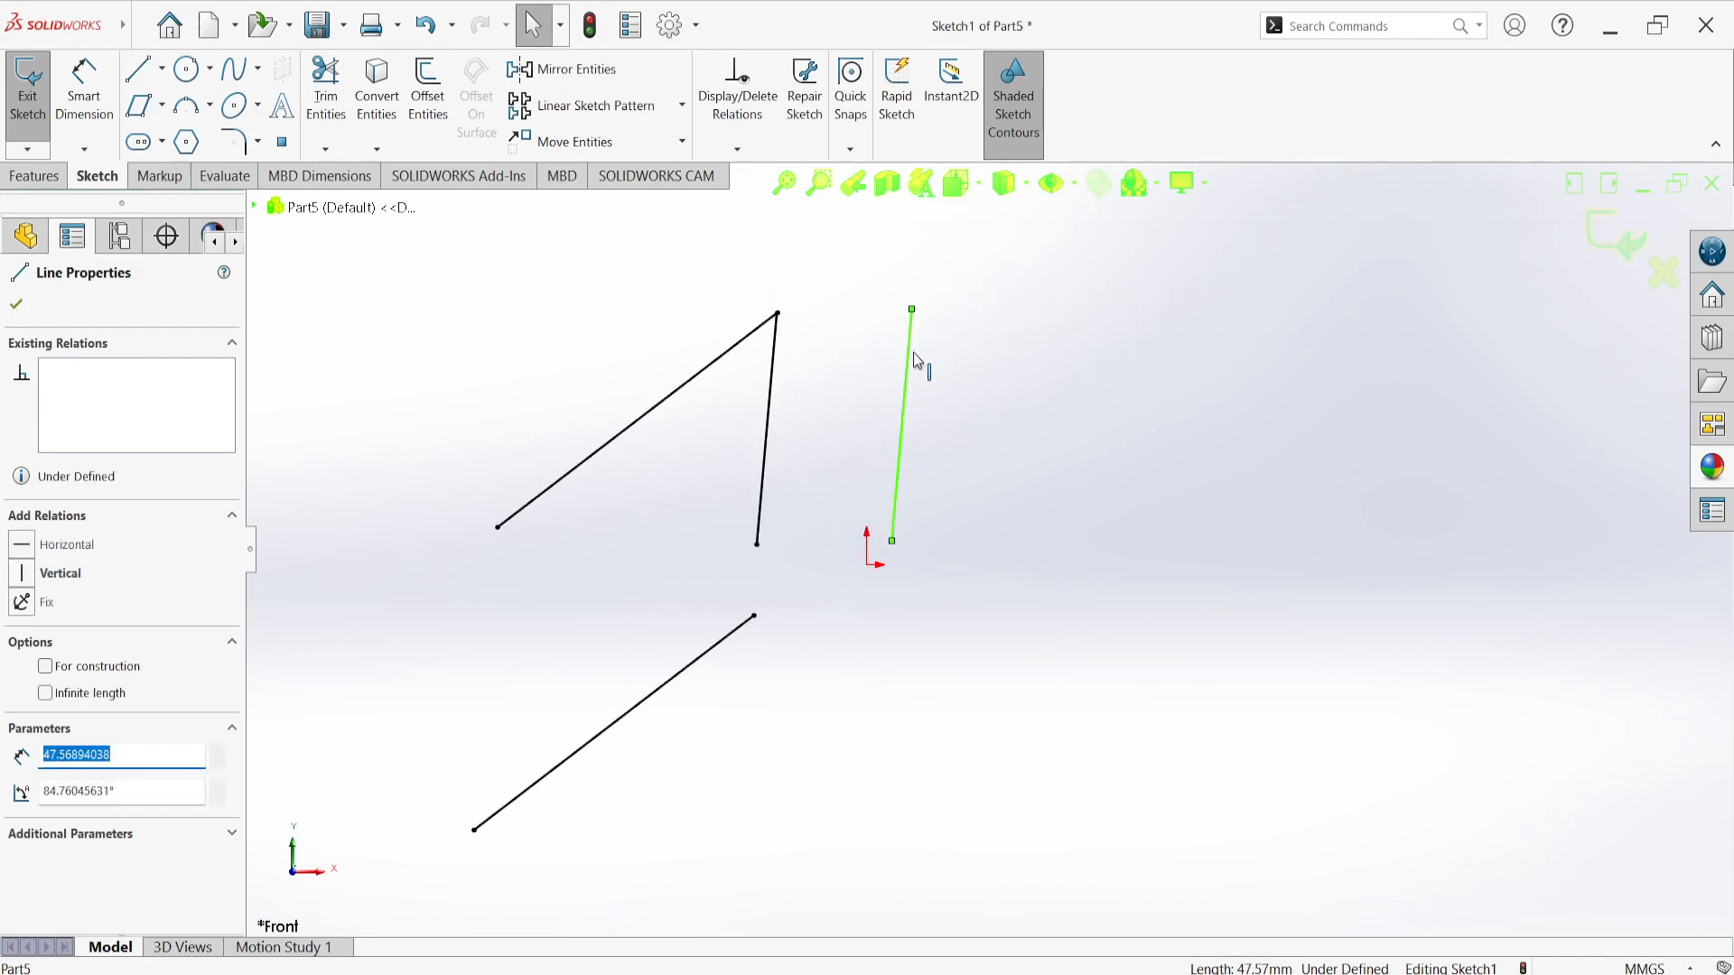
key(Escape)
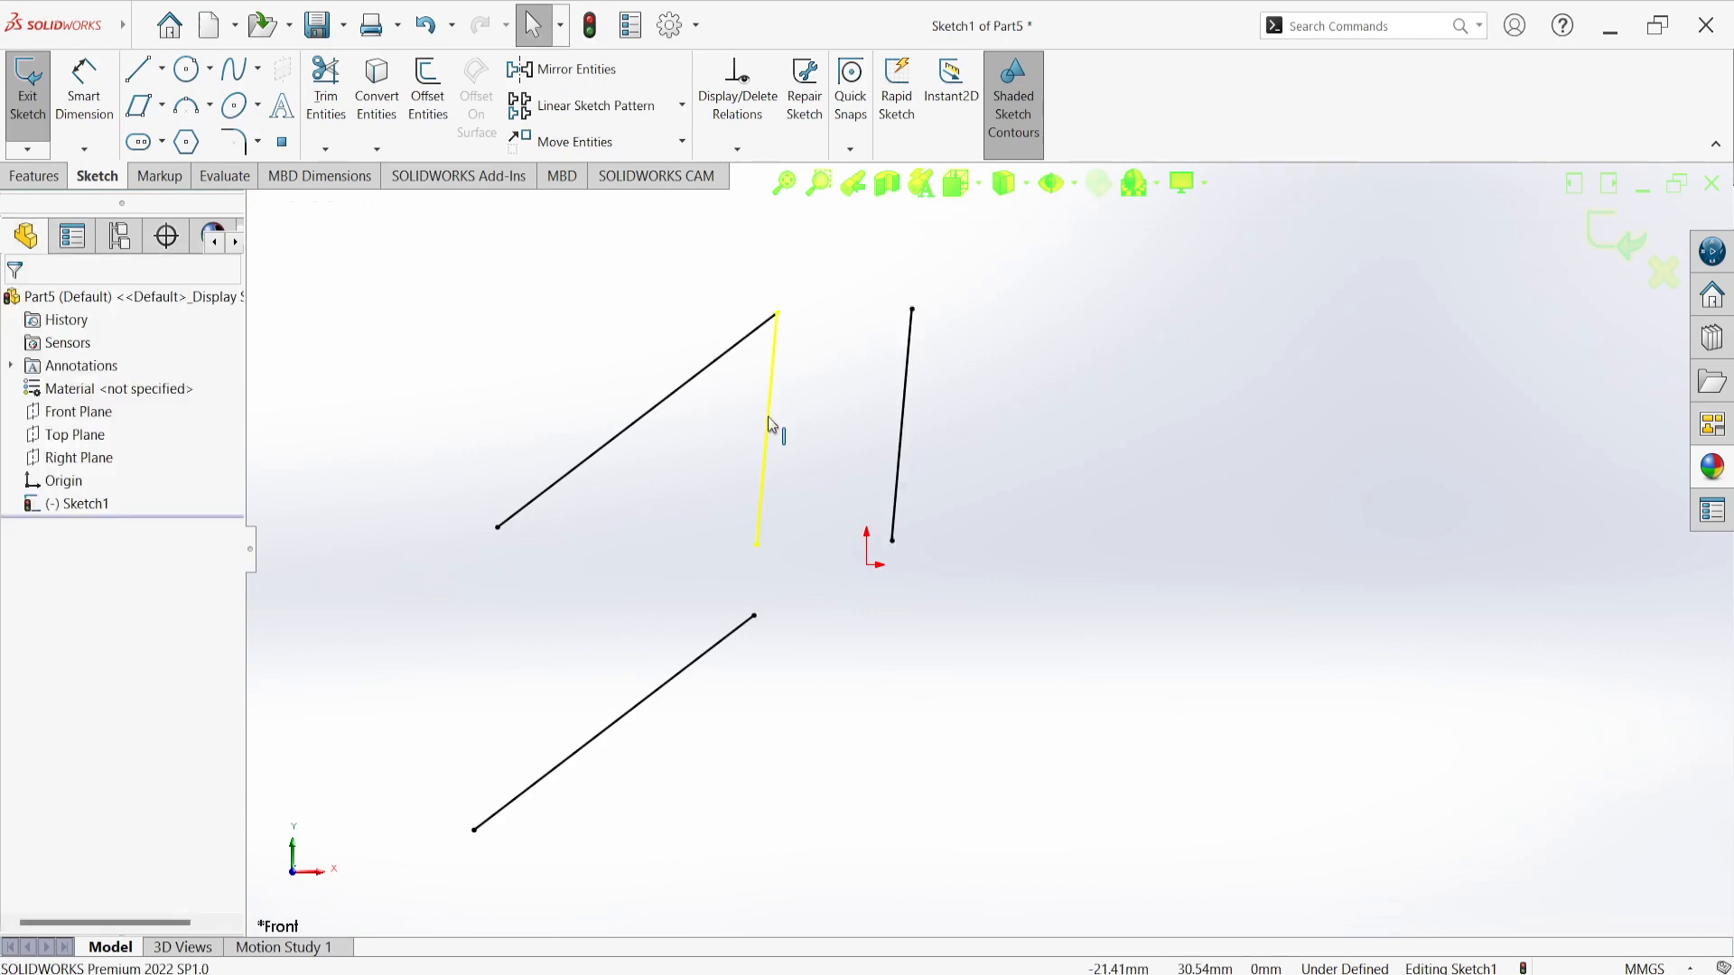
Step: Check which relations are available for the original nearly vertical line and its copy, and for the copy's upper endpoint
click(770, 422)
click(835, 433)
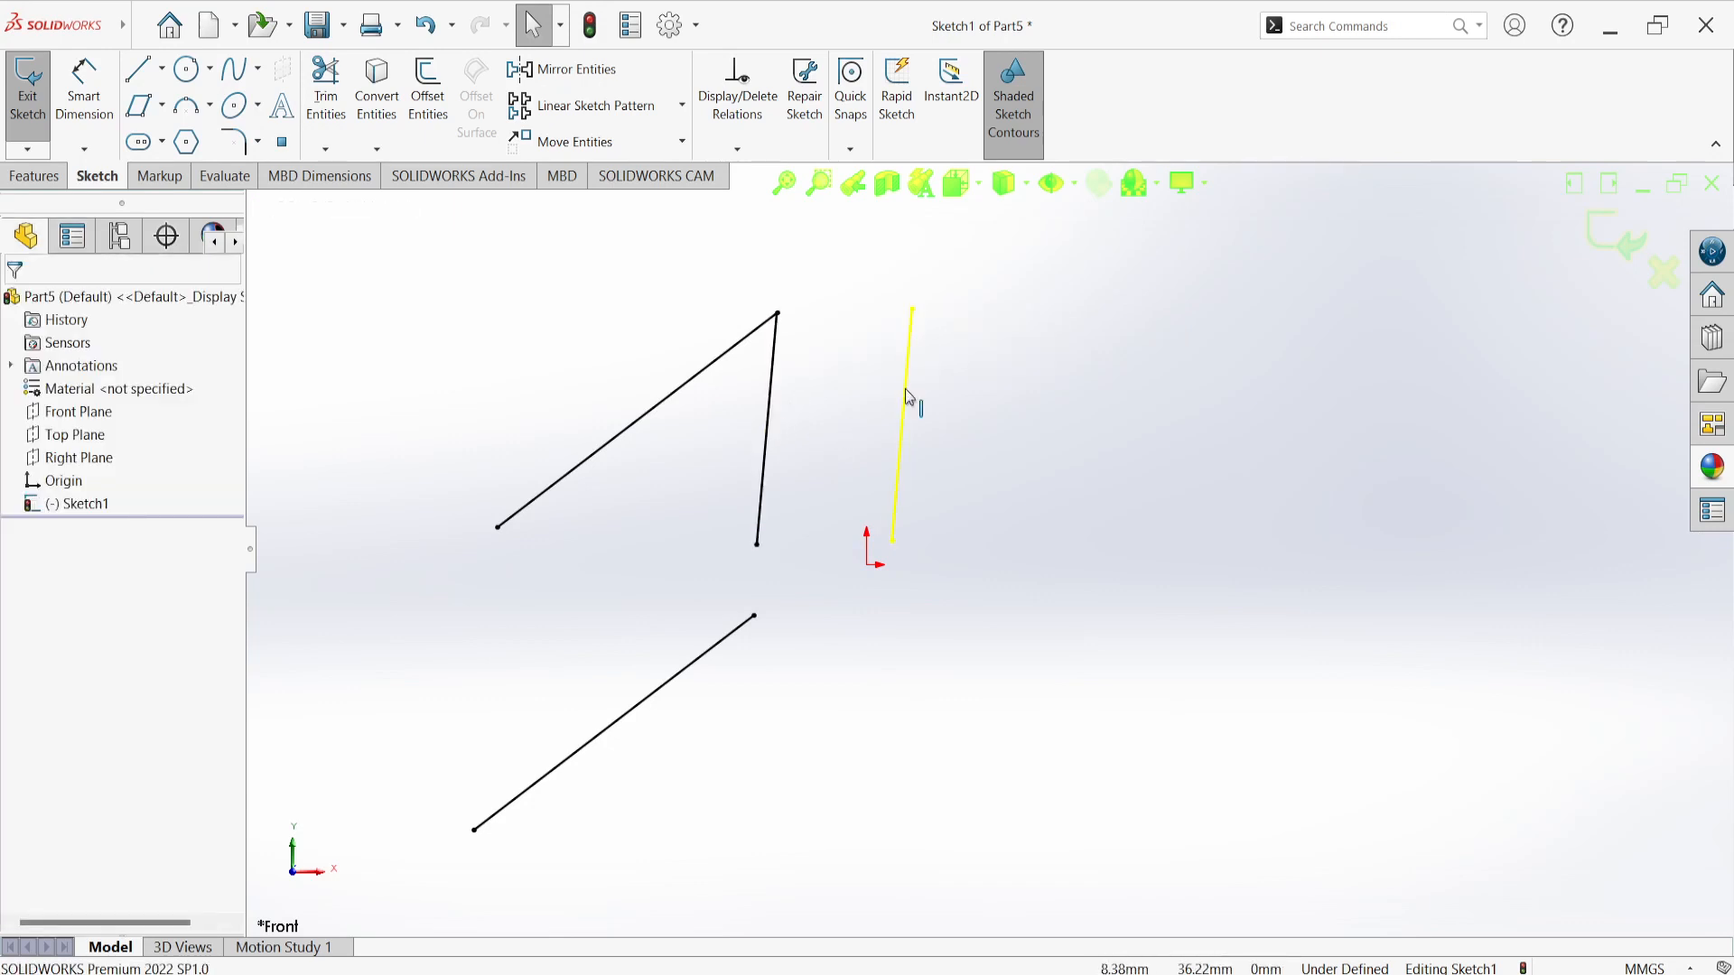
click(769, 446)
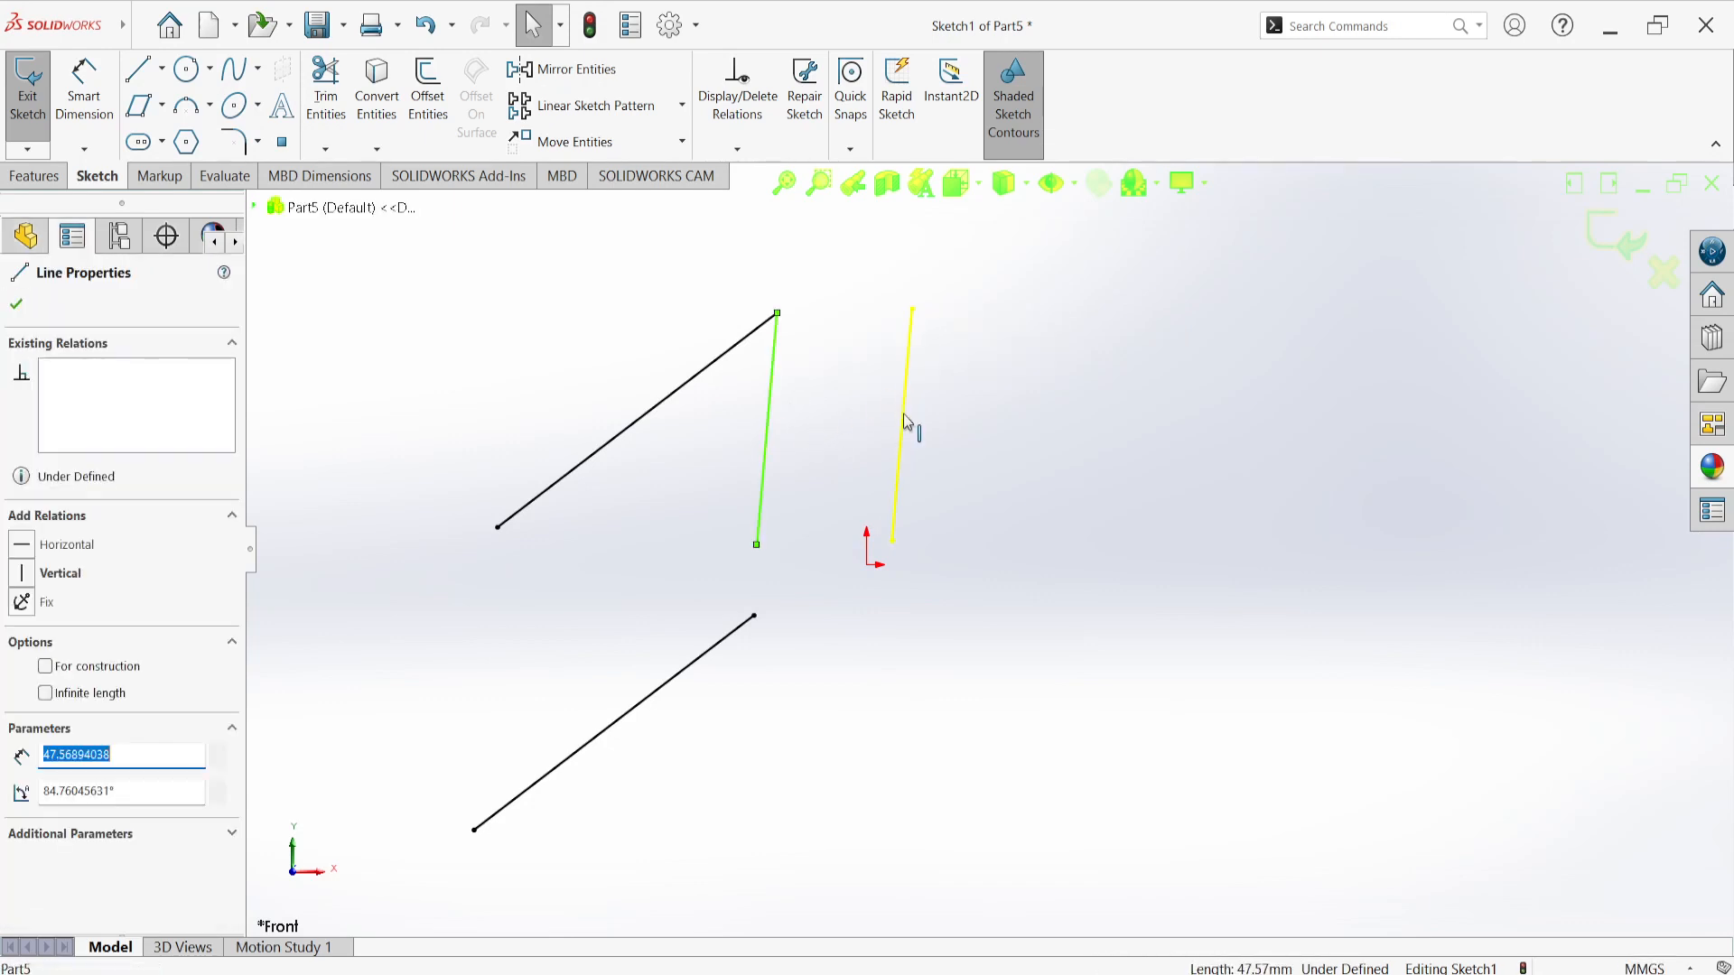
ctrl+click(899, 418)
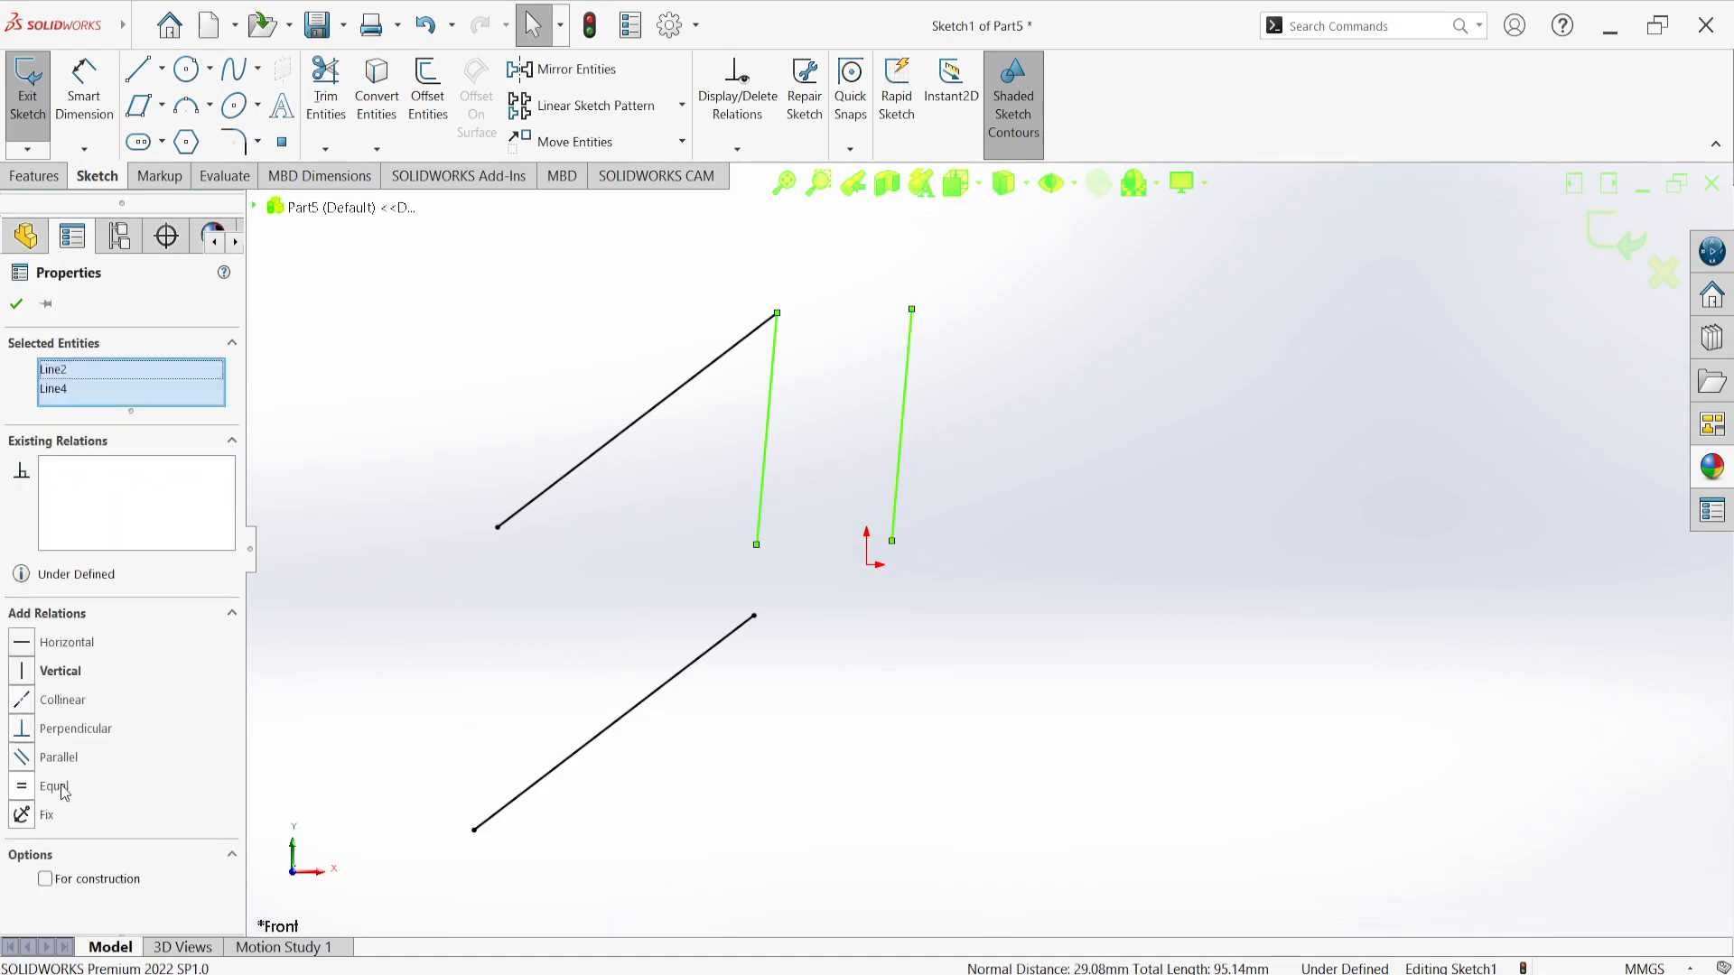
click(296, 461)
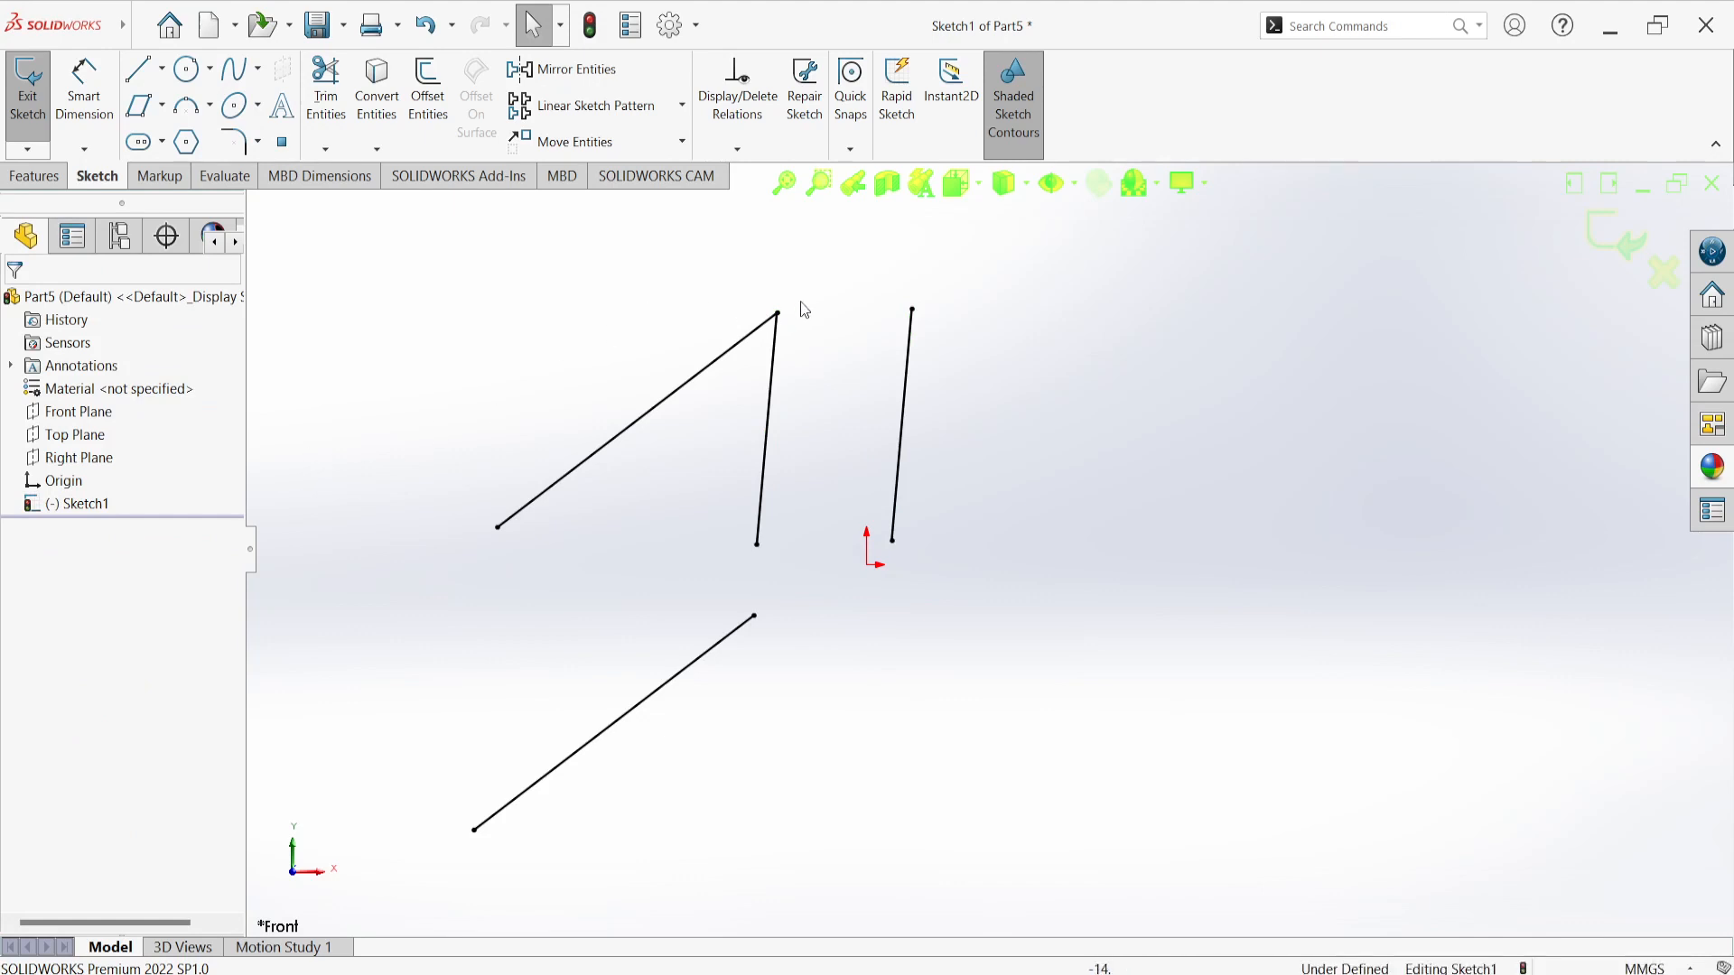
click(912, 309)
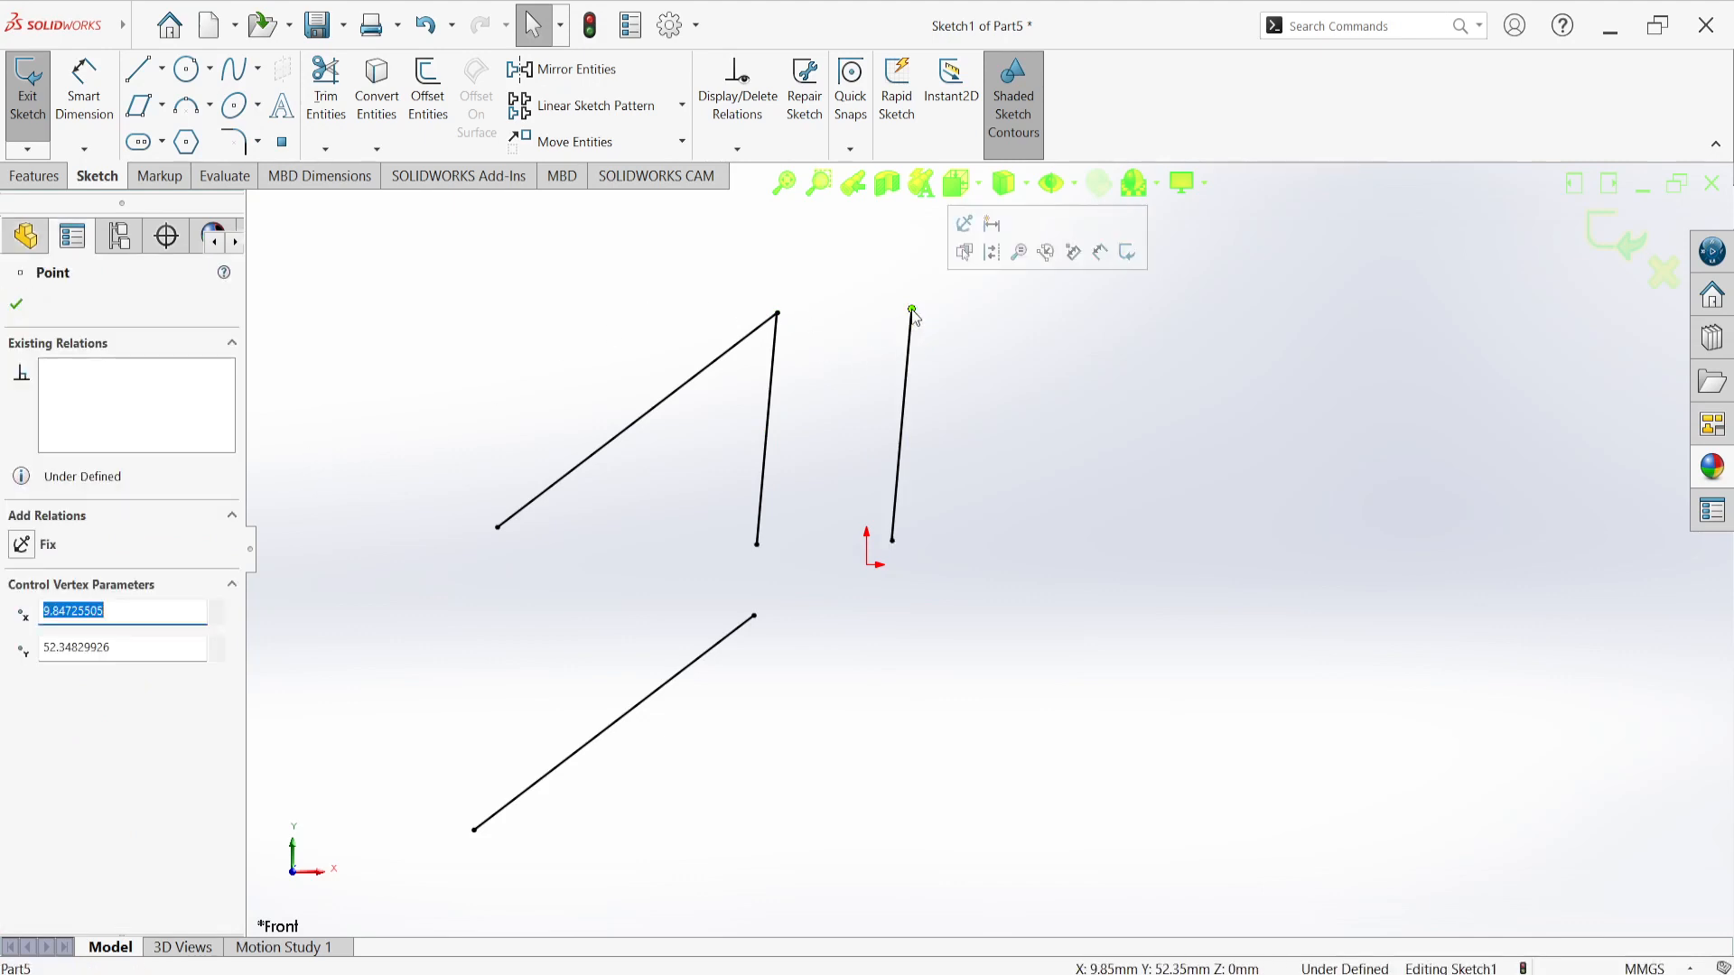
click(856, 496)
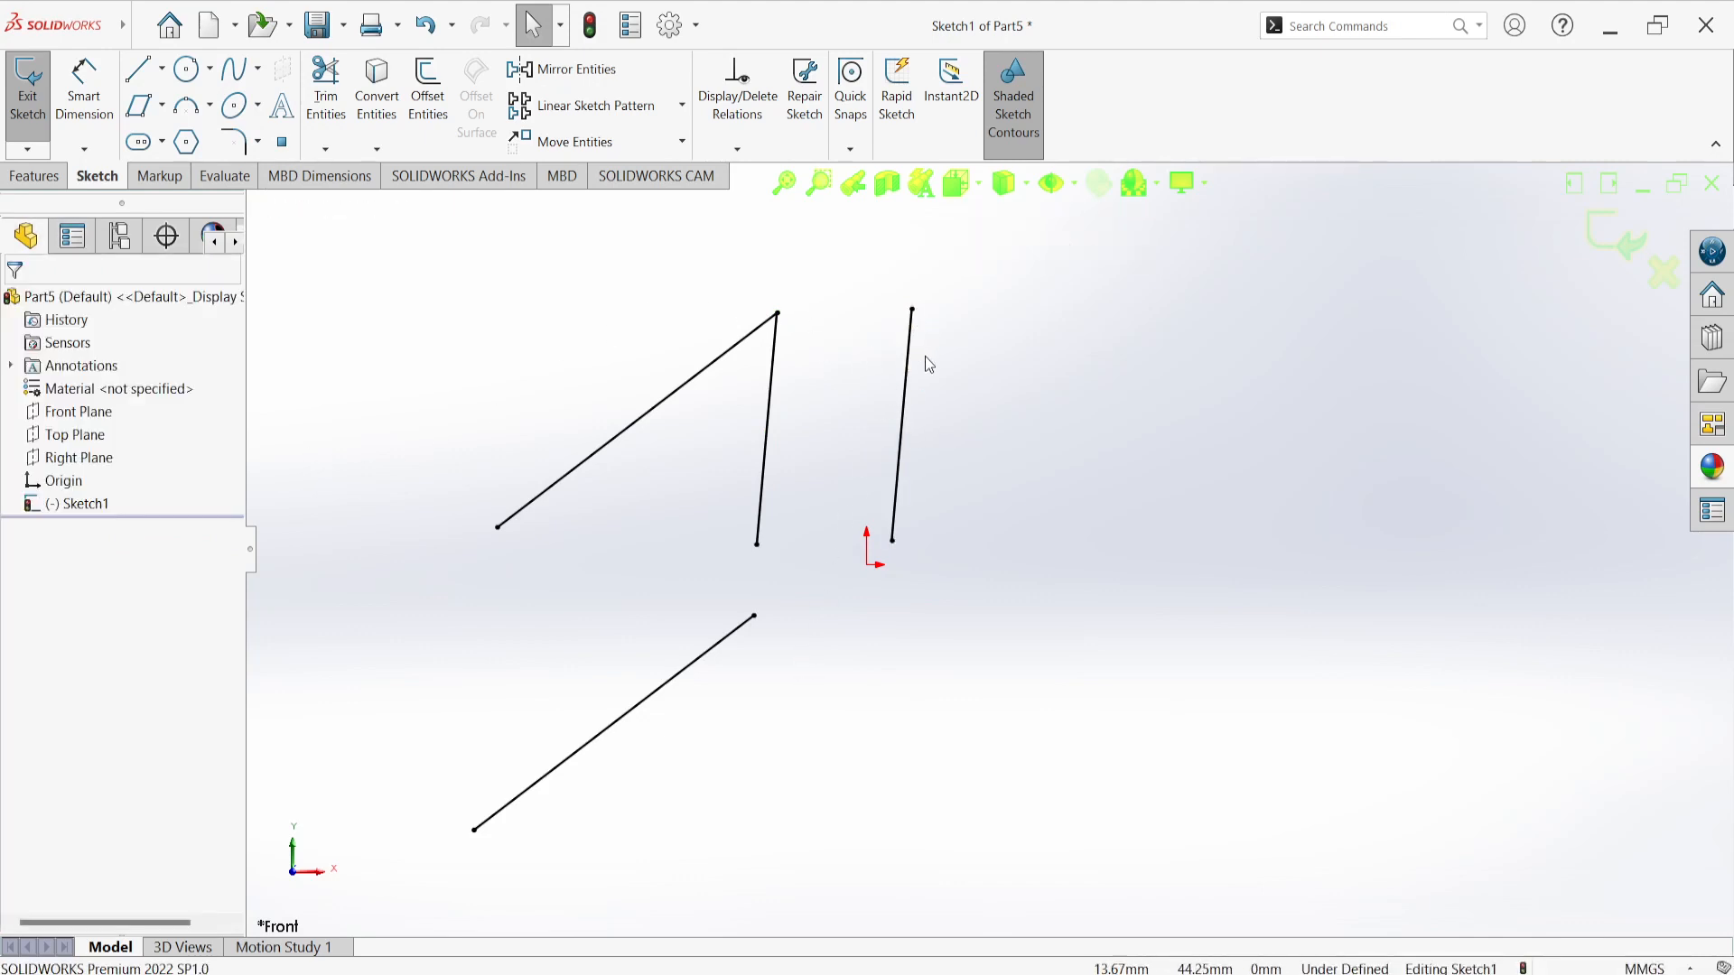
Step: Try moving the copied nearly vertical line closer to the original, and undo the move
mouse_move(910, 402)
mouse_down()
mouse_move(735, 774)
mouse_move(736, 813)
mouse_move(770, 669)
mouse_move(828, 554)
mouse_up()
click(743, 511)
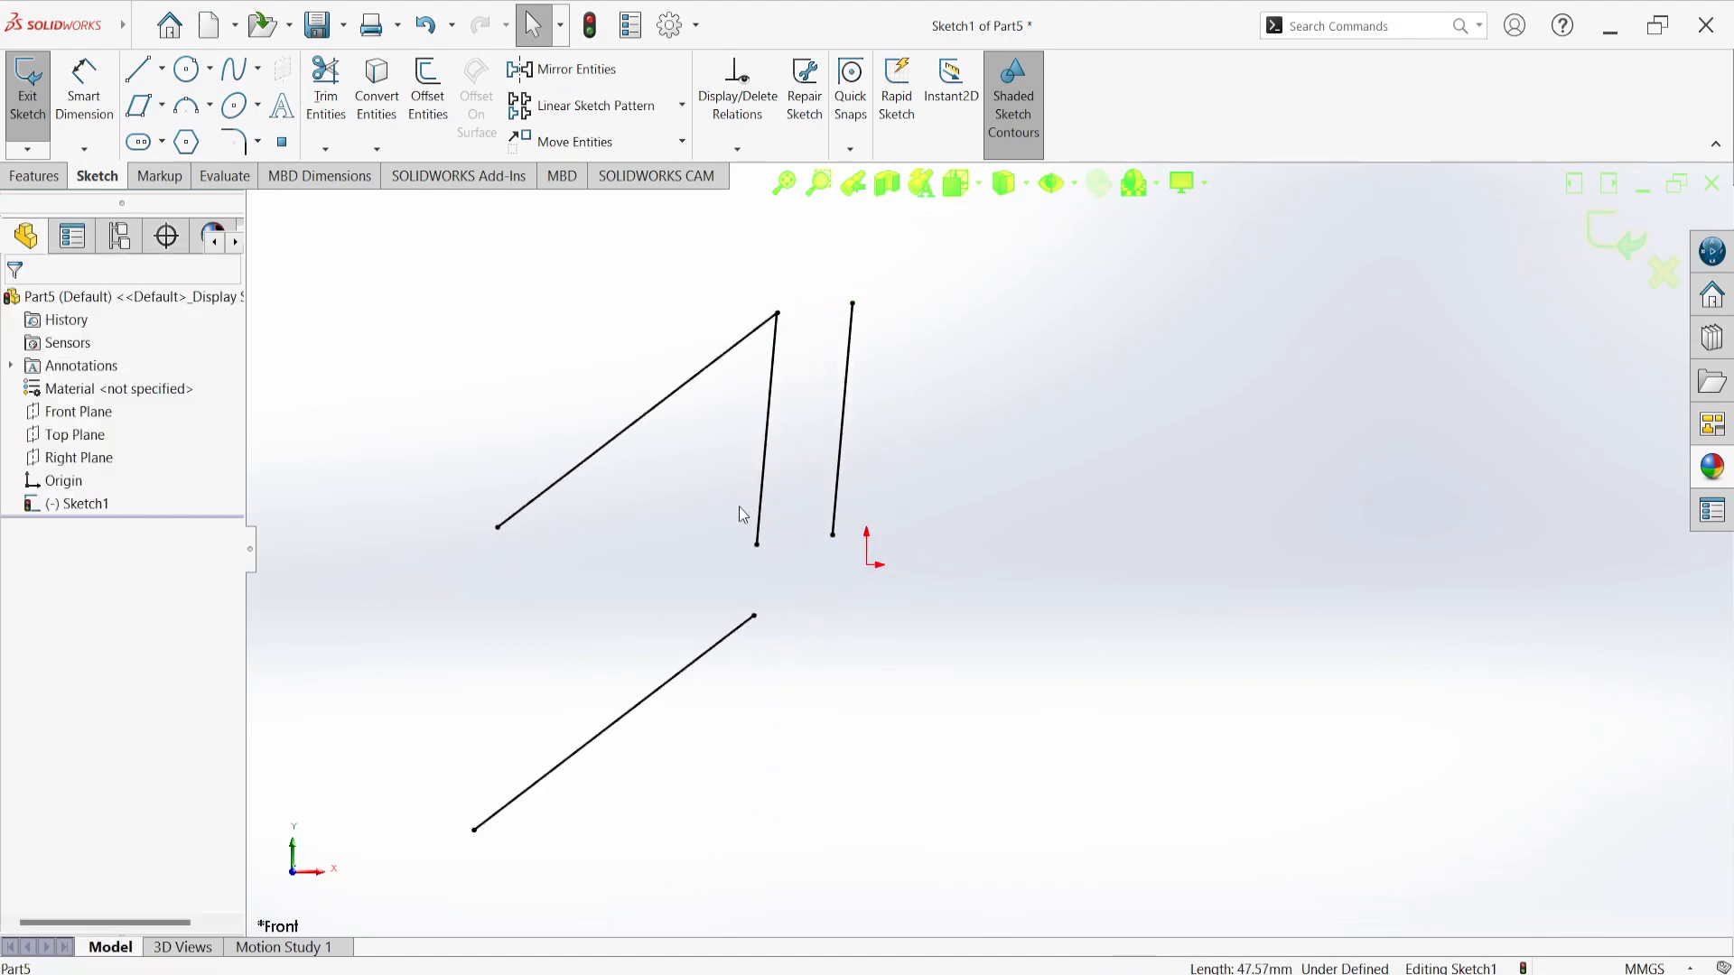
key(ctrl+z)
key(ctrl+z)
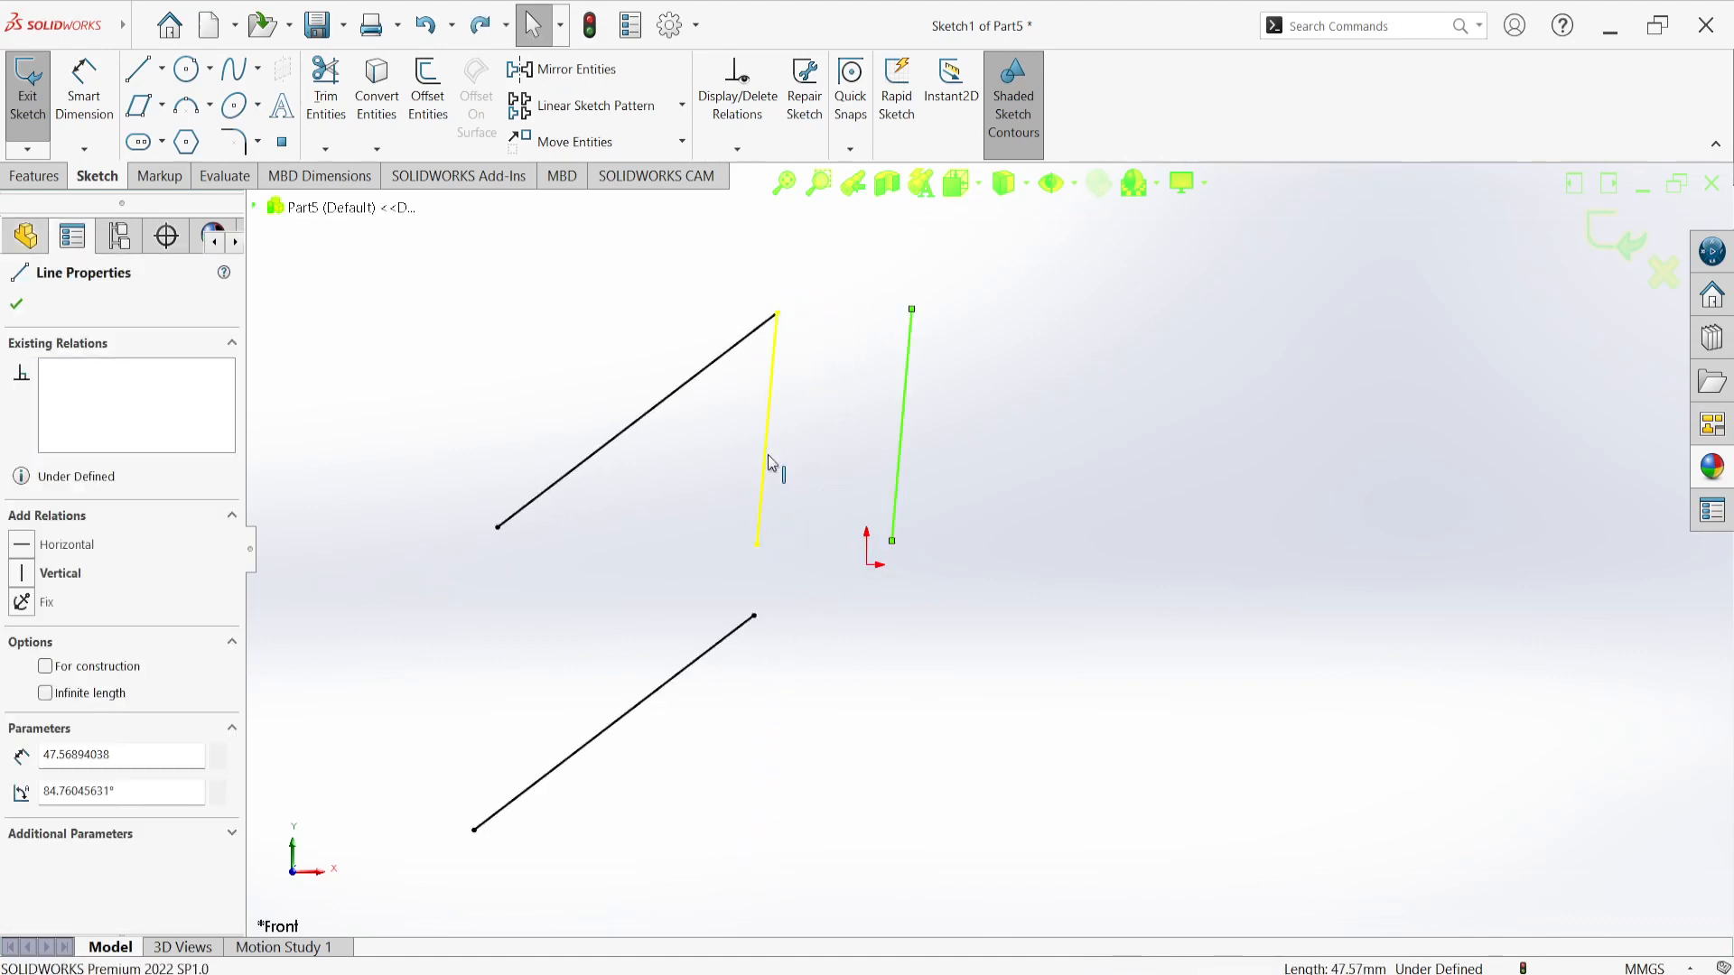
Step: Remove the copy beside the original nearly vertical line and place a new copy just below the lower slanted line's upper end
key(Delete)
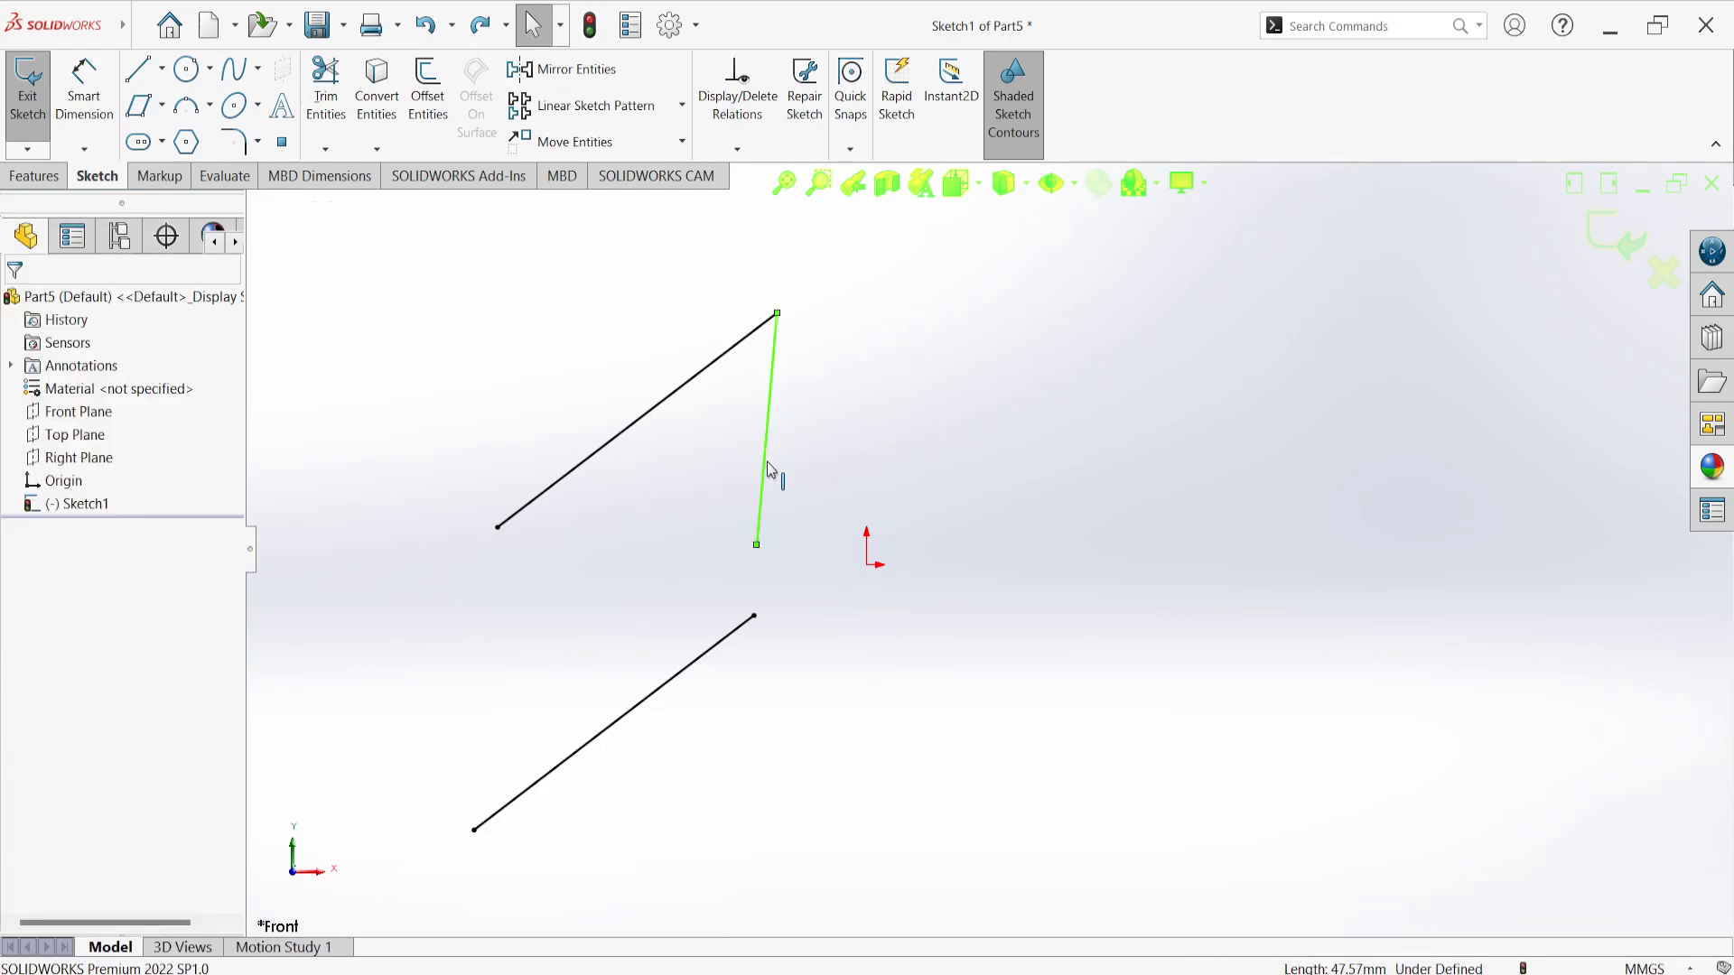
click(768, 463)
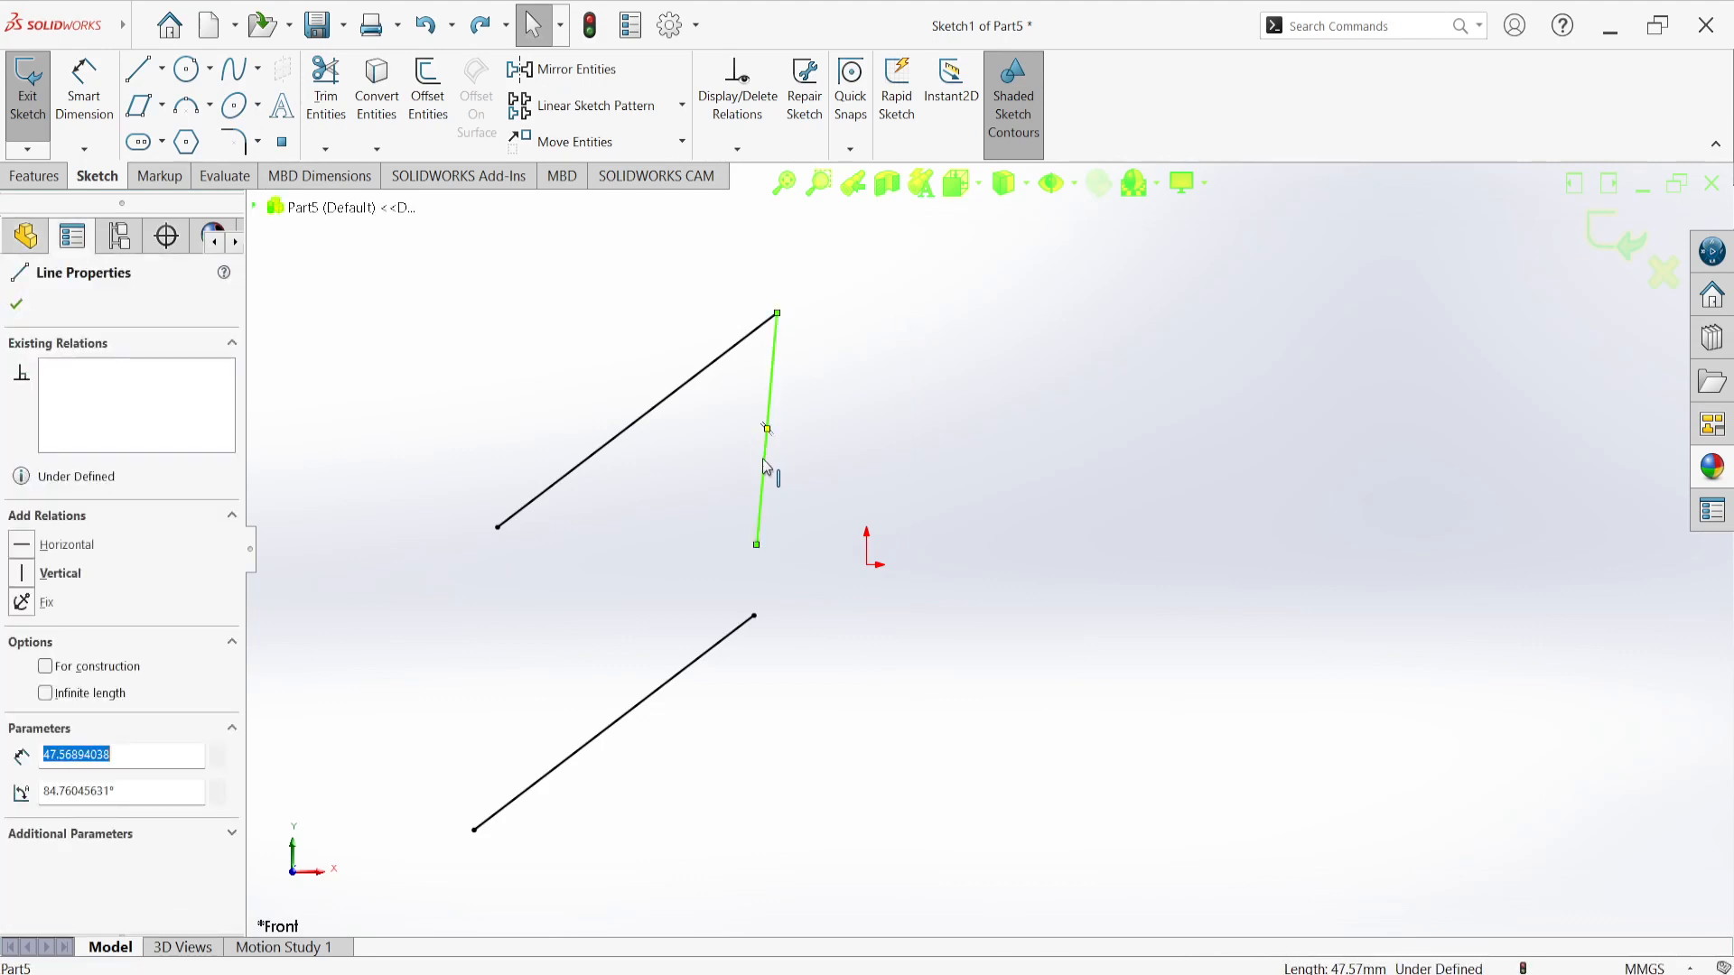
ctrl+drag(768, 462, 735, 807)
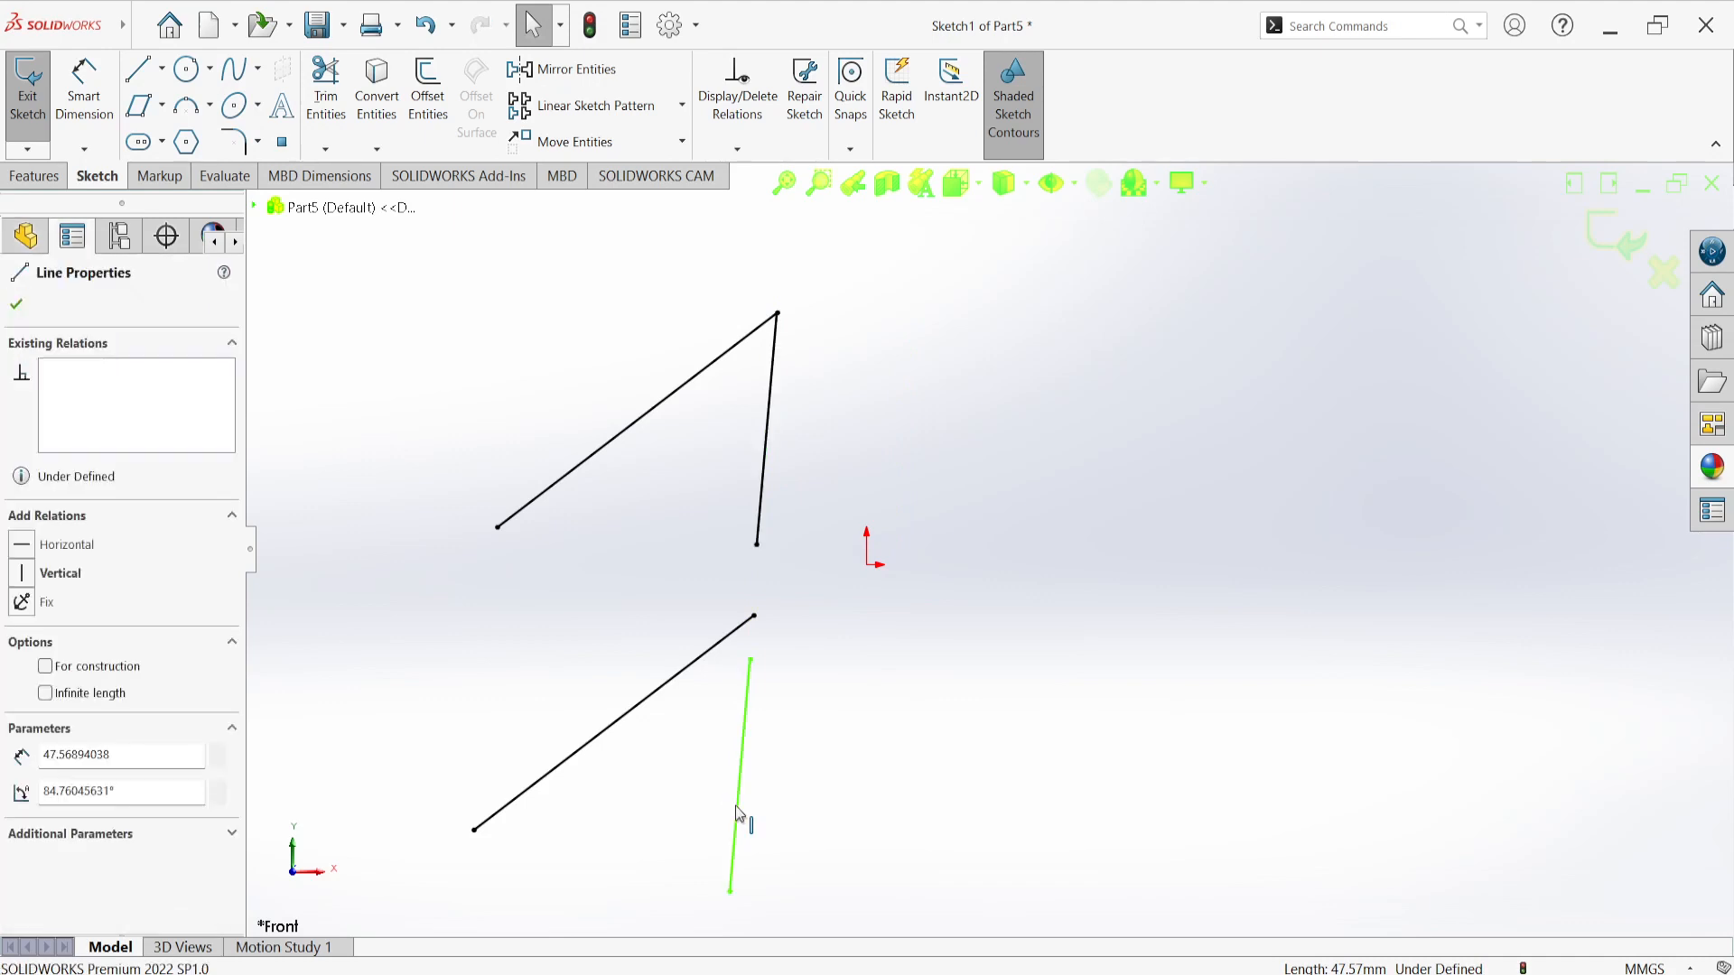
click(802, 655)
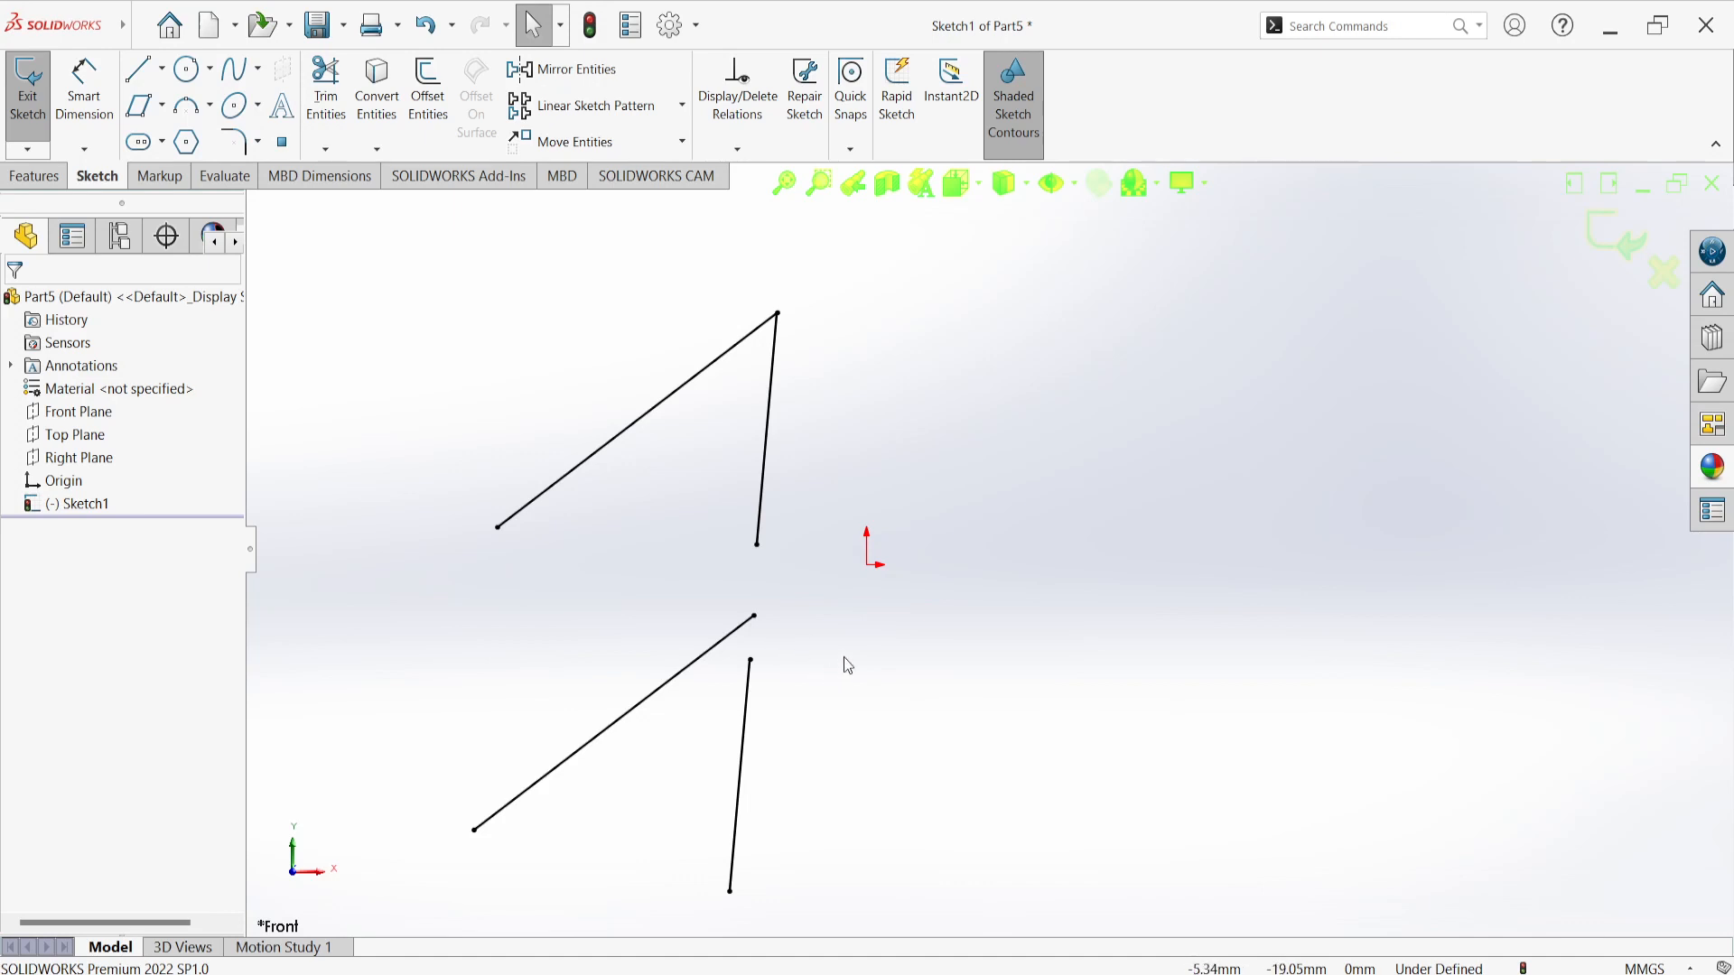
Step: Check which relations are available between the lower slanted line and the nearly vertical line beside it
click(664, 701)
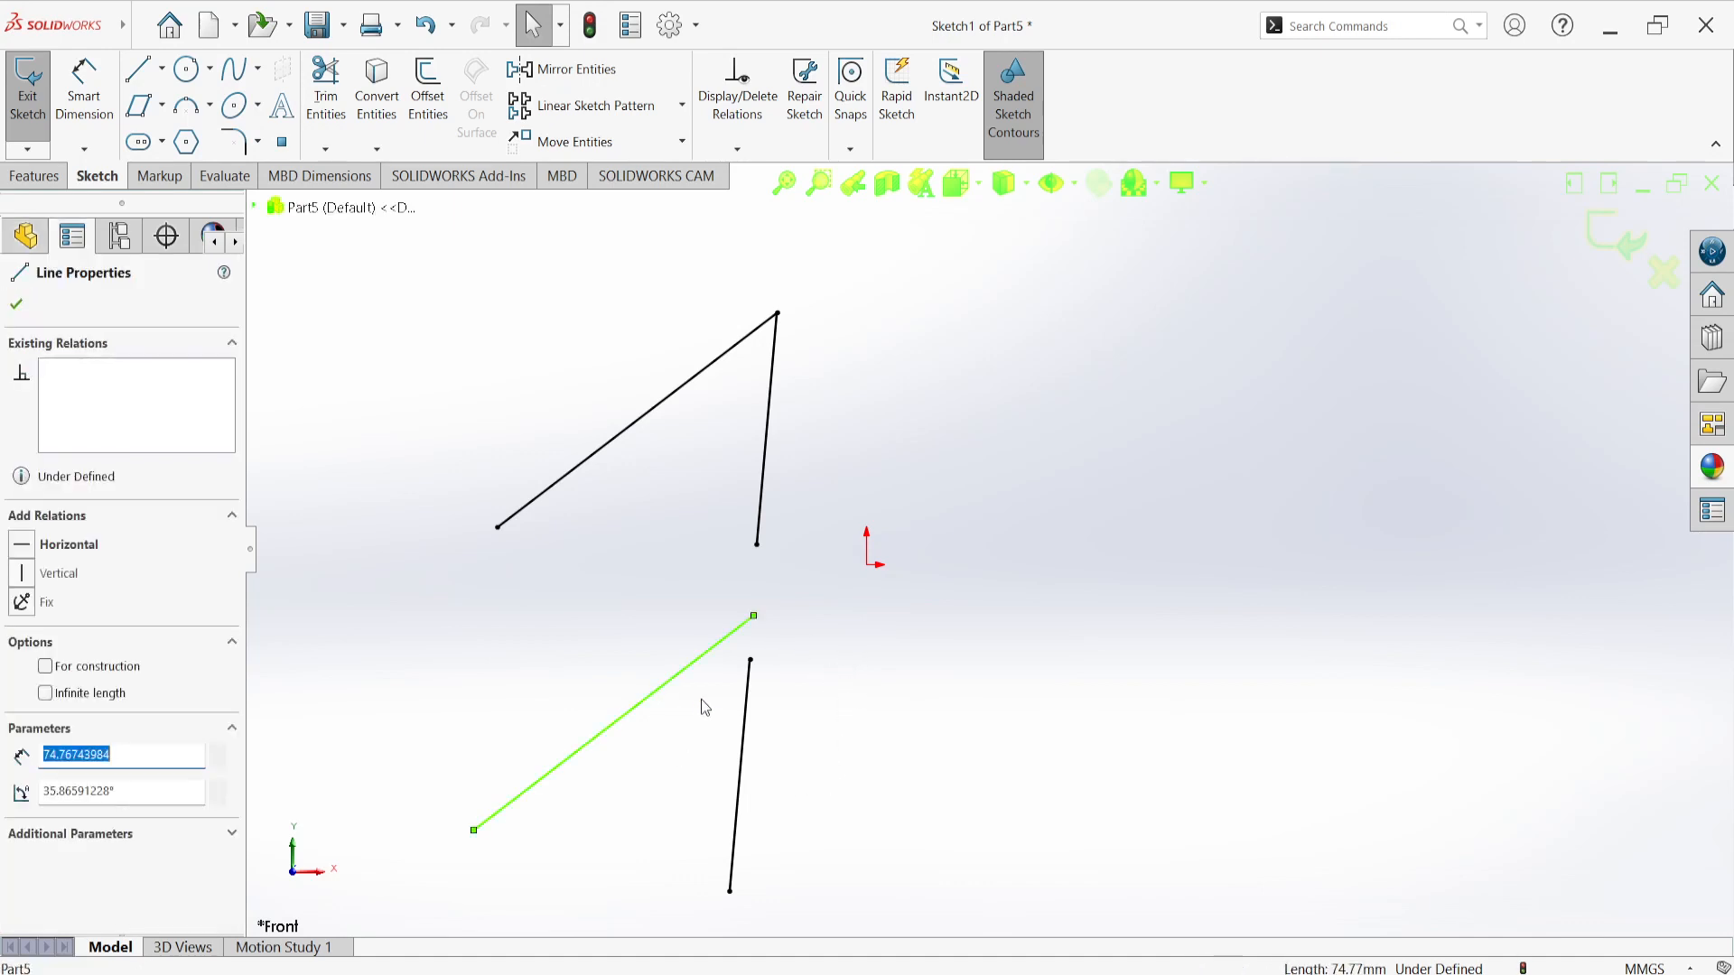
ctrl+click(746, 756)
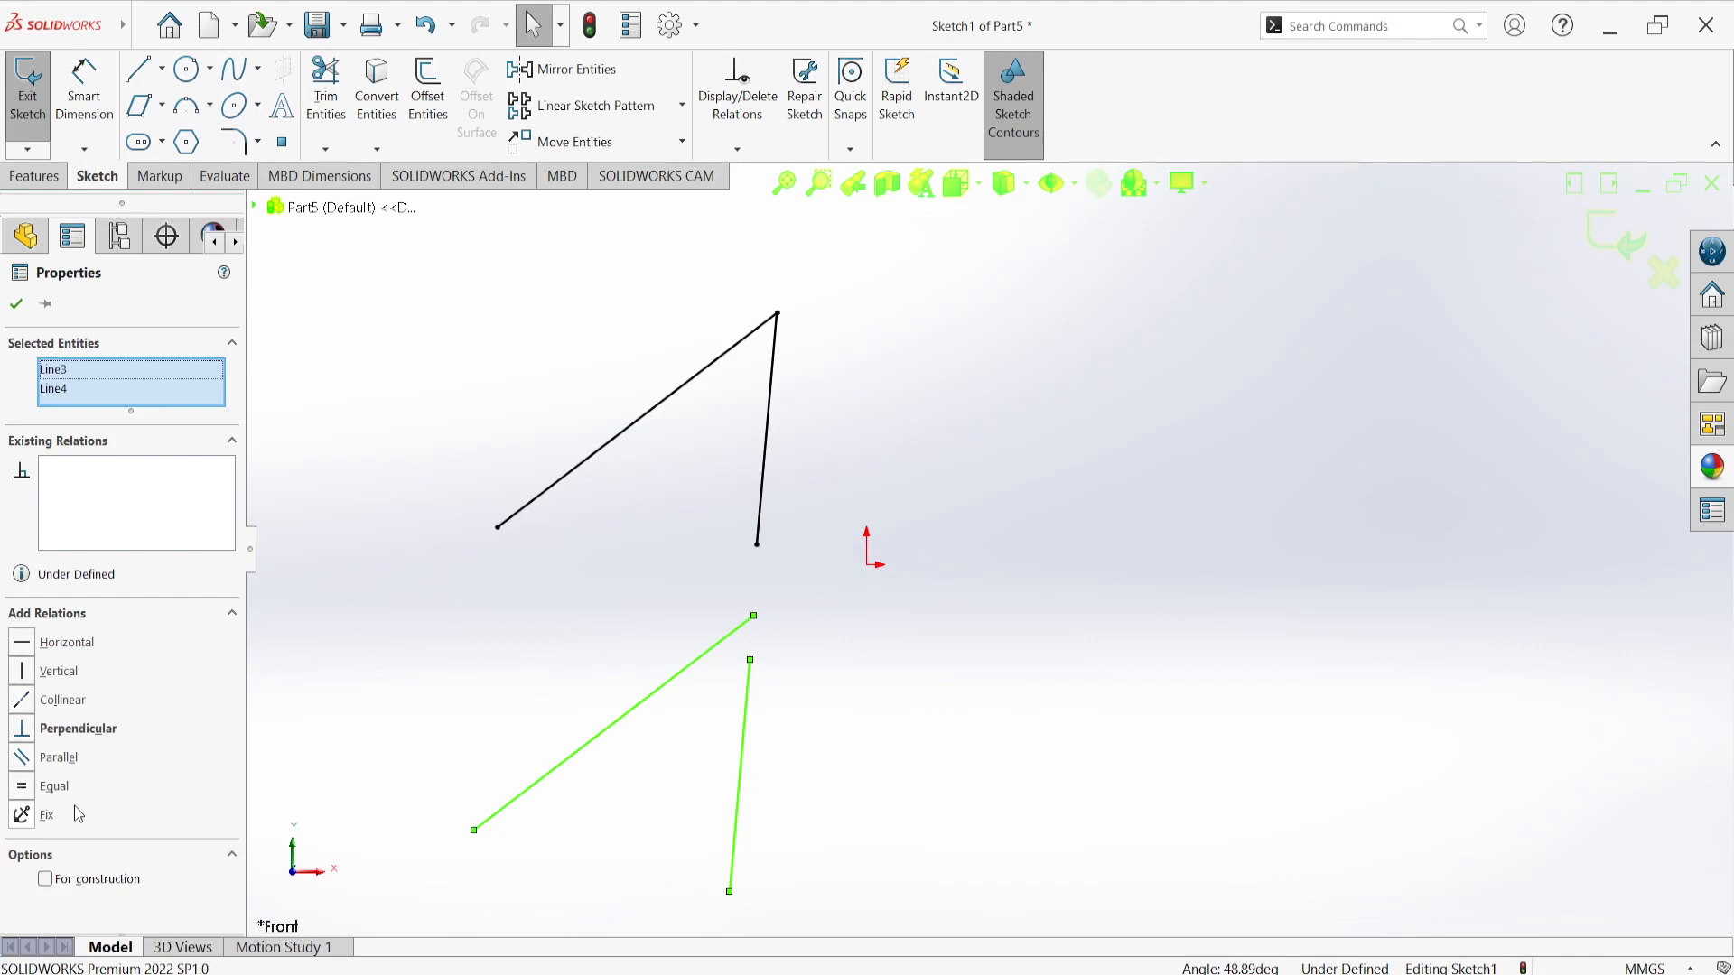
click(562, 668)
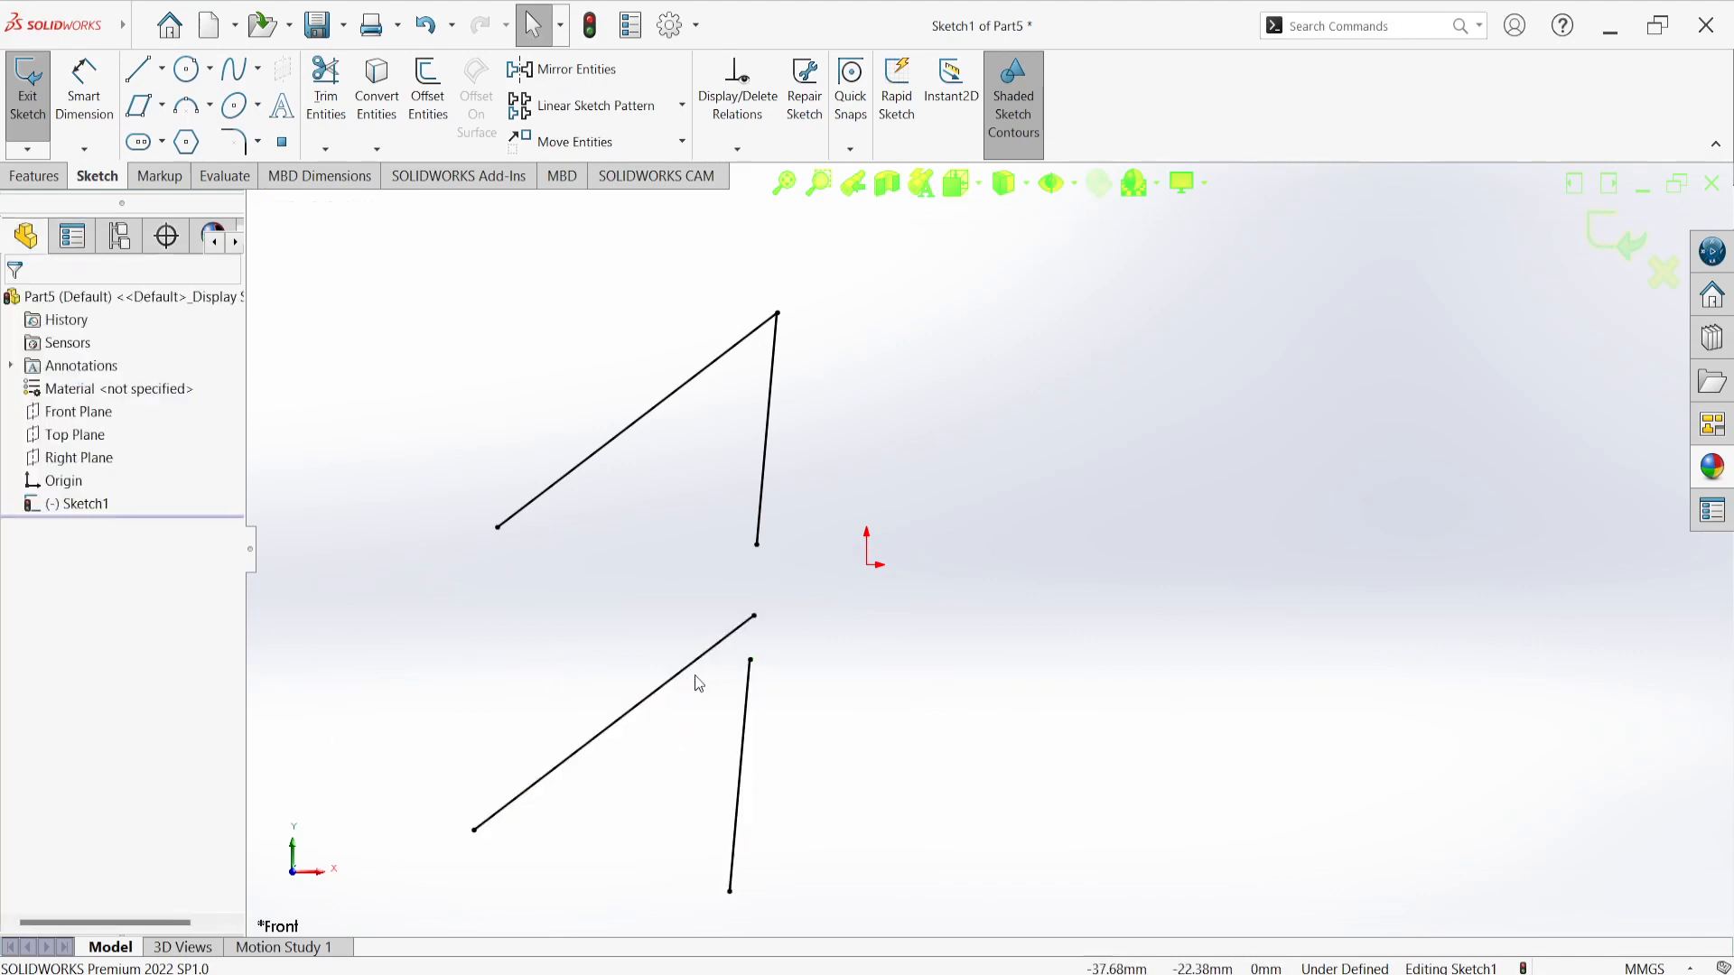
Step: Merge the upper endpoints of the lower slanted line and the nearly vertical line beside it
click(755, 618)
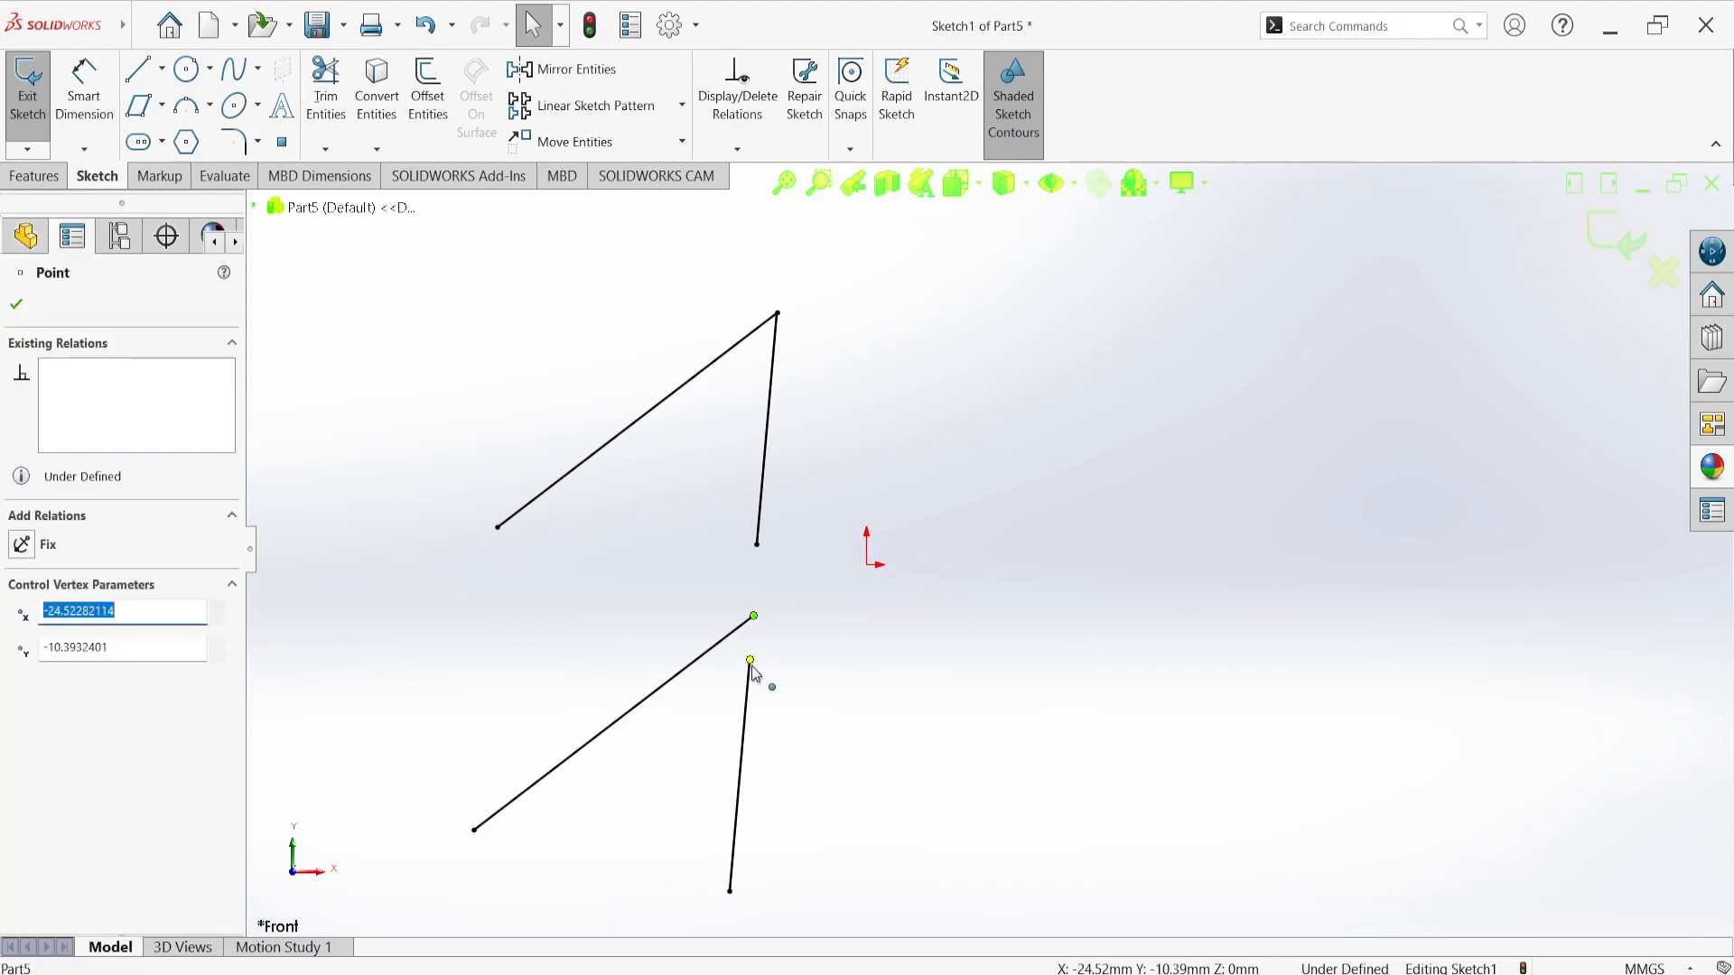
ctrl+click(751, 660)
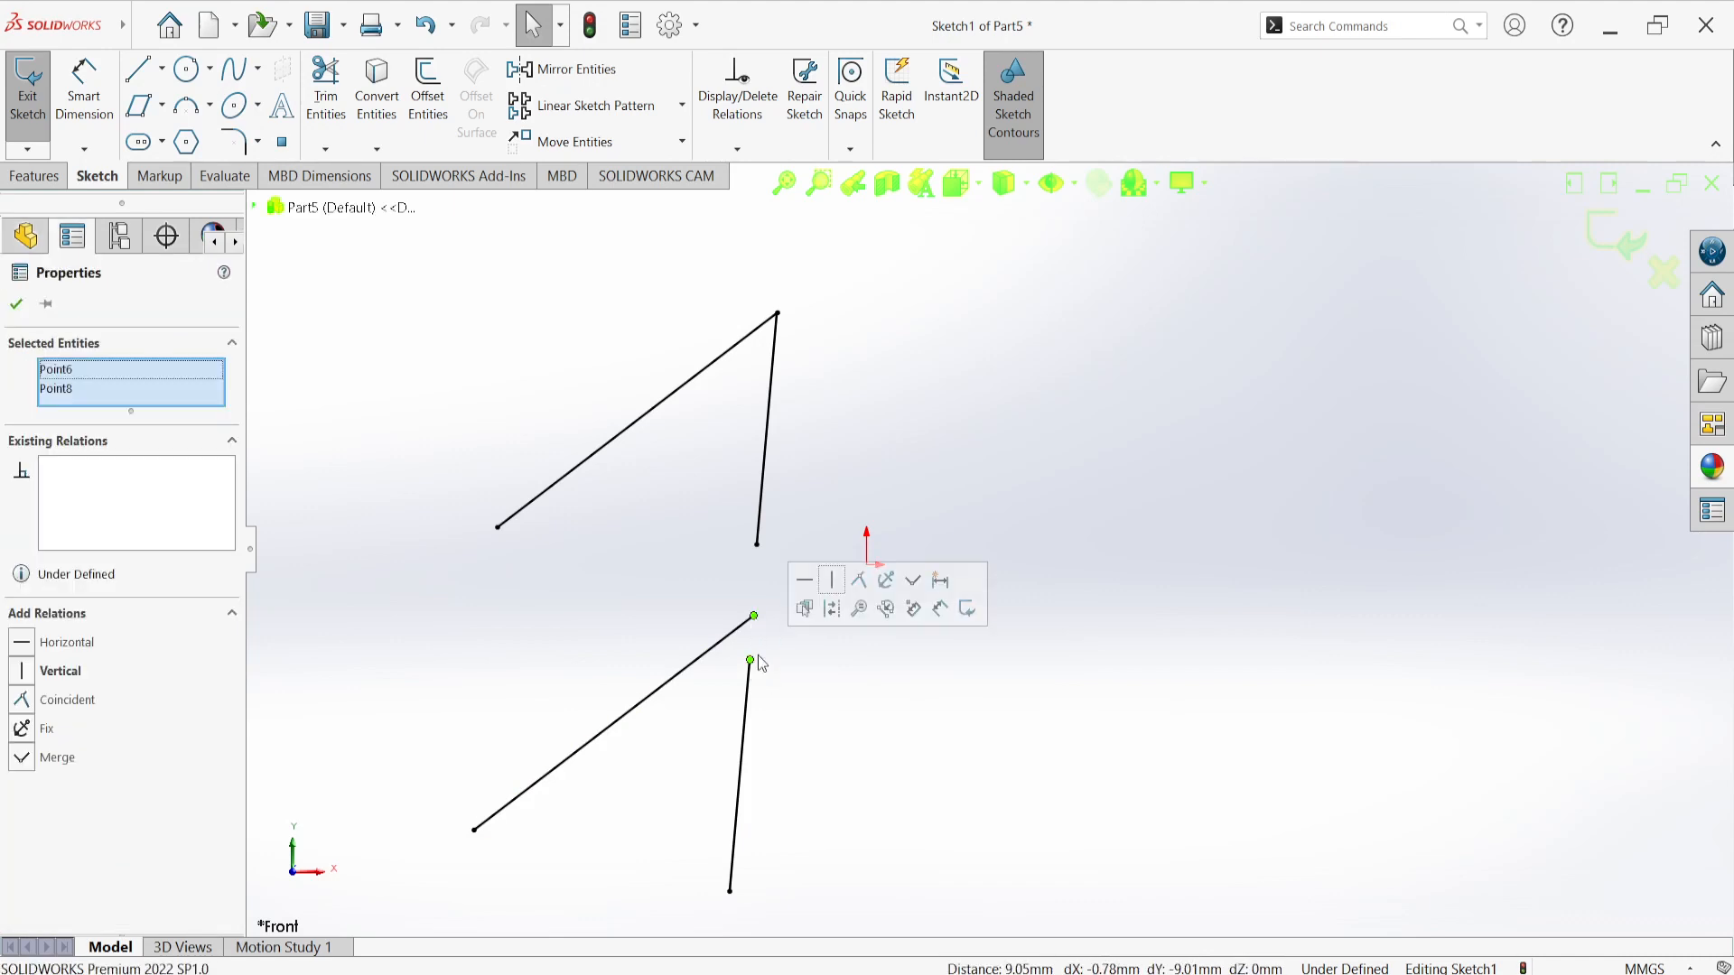
click(911, 585)
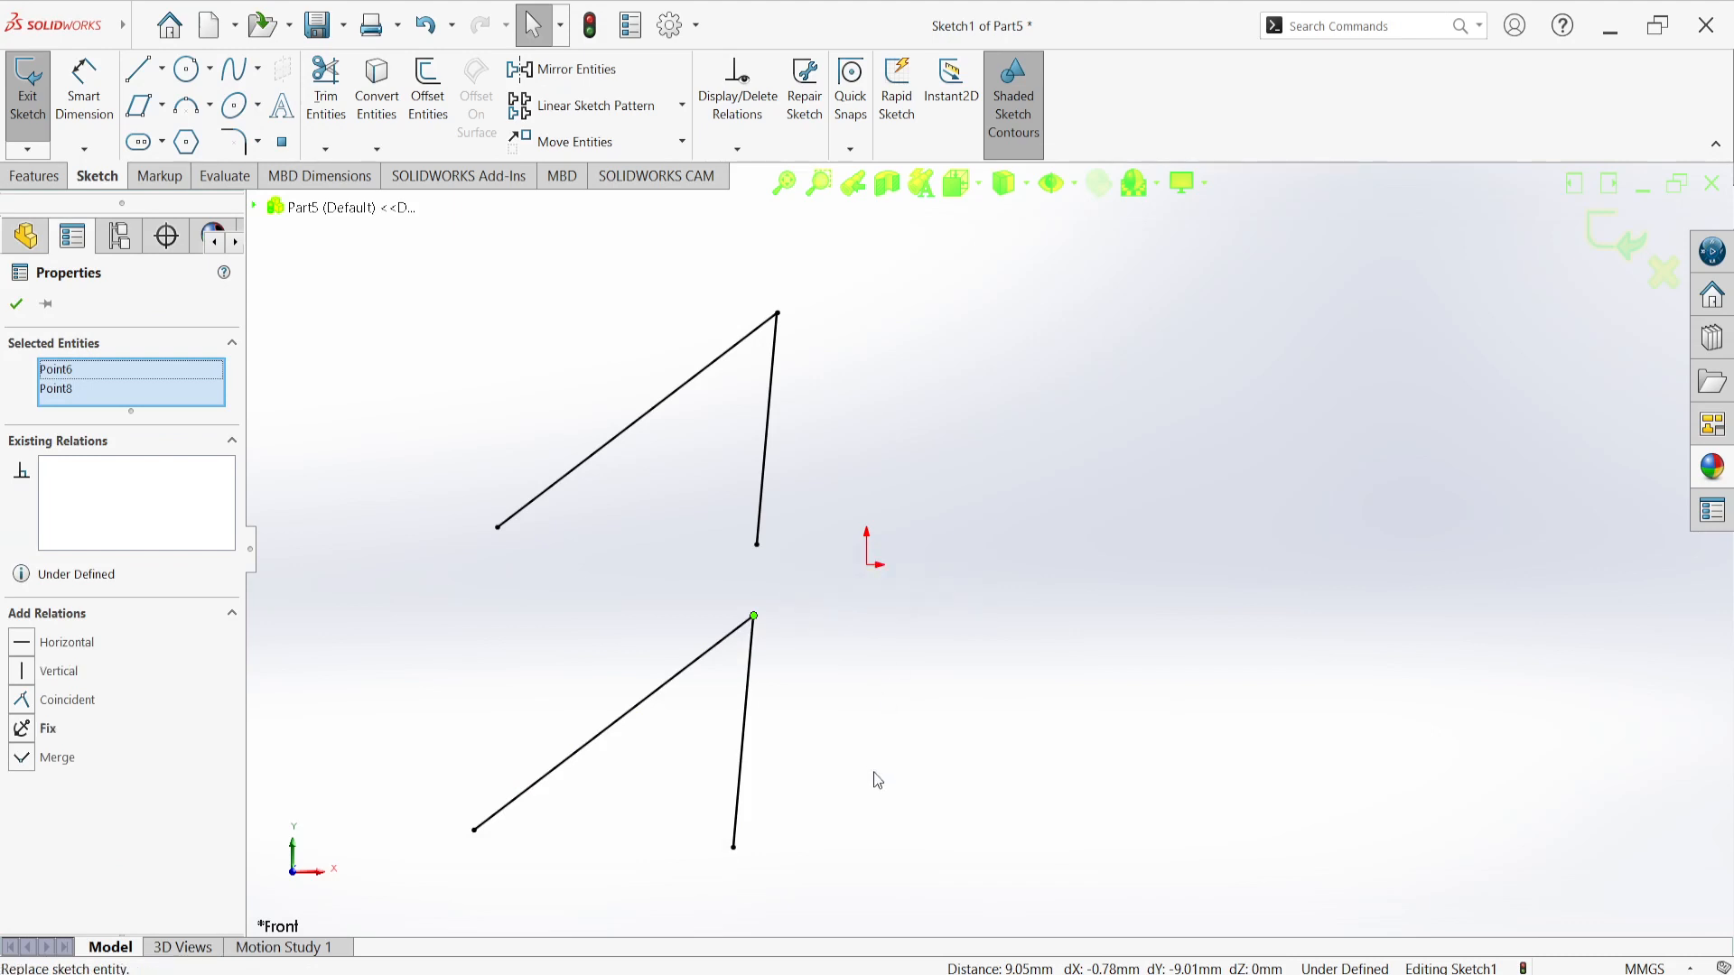
click(878, 780)
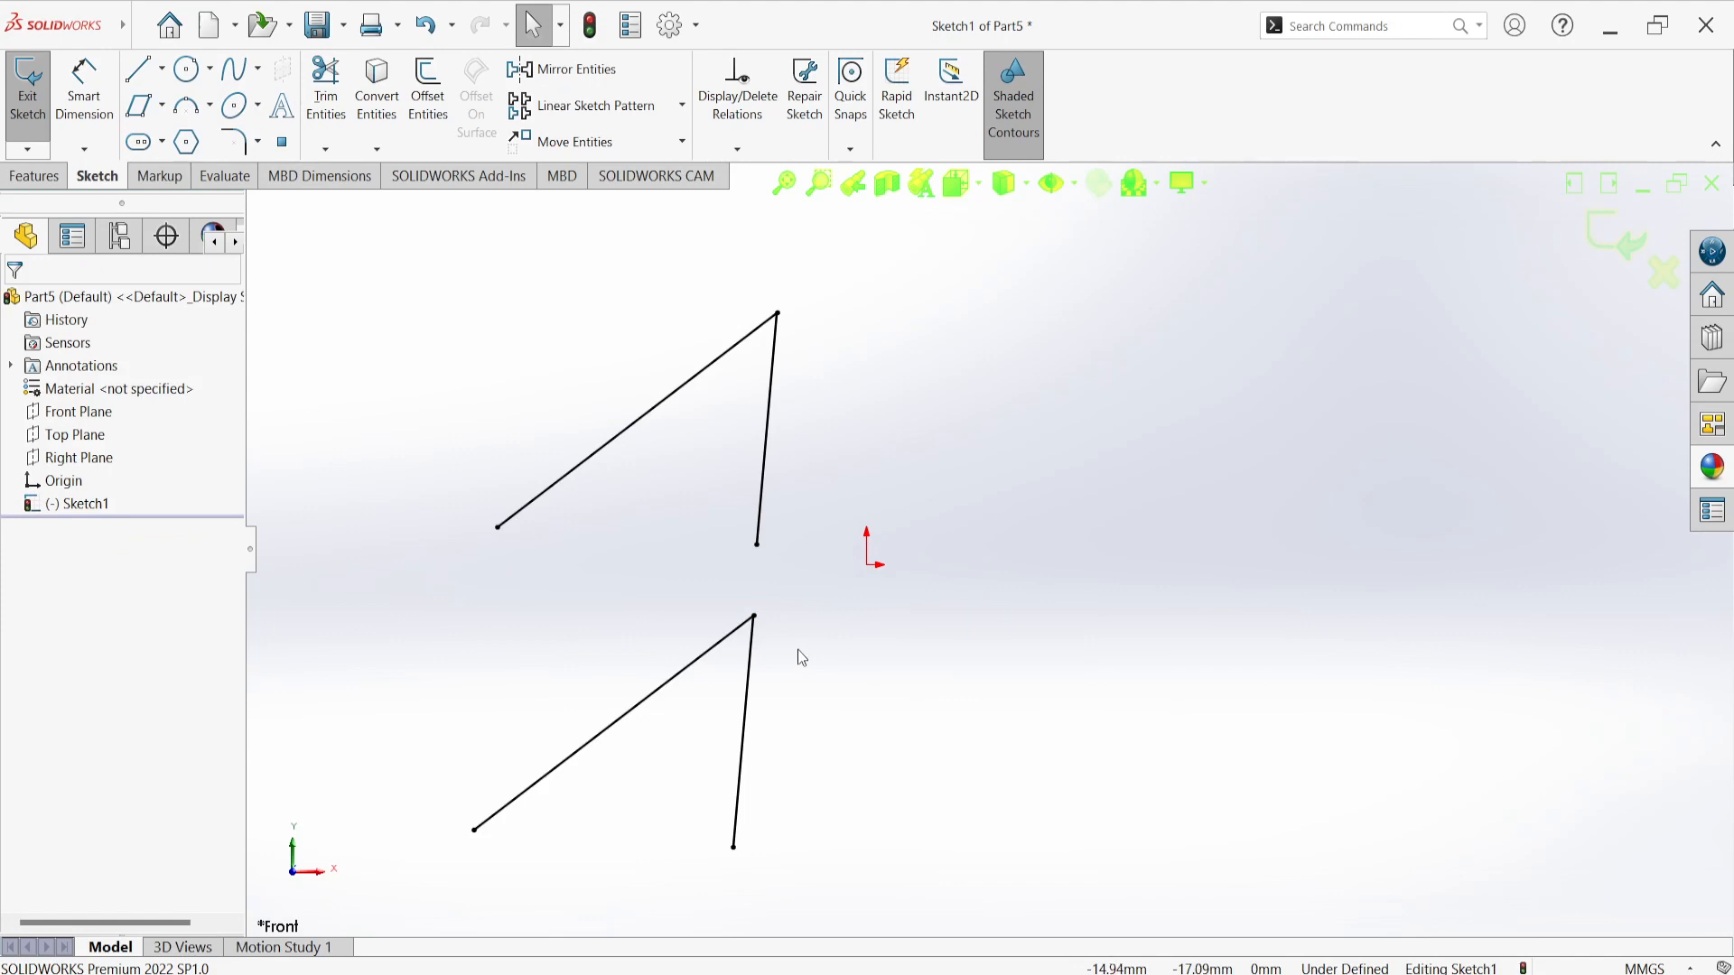
Step: Sketch two separate lines above and right of the origin: one about 19 mm long at 45°, and a steeper one about 17 mm long below it
click(138, 76)
drag(977, 424, 1038, 359)
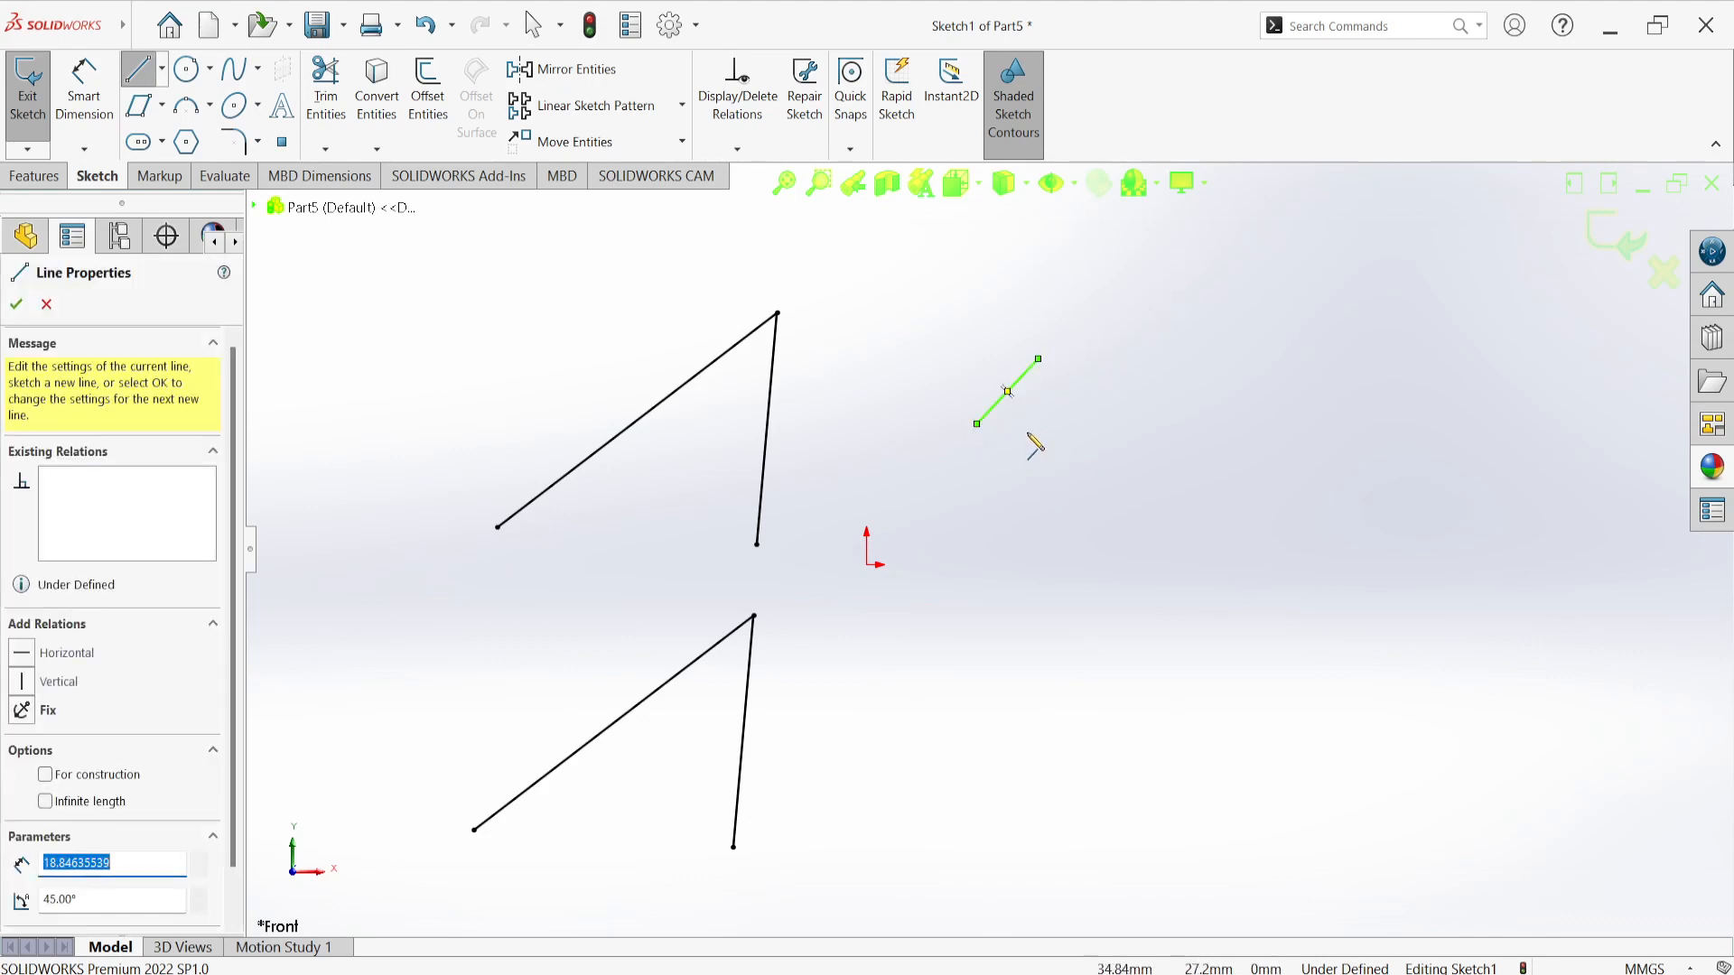
click(1028, 415)
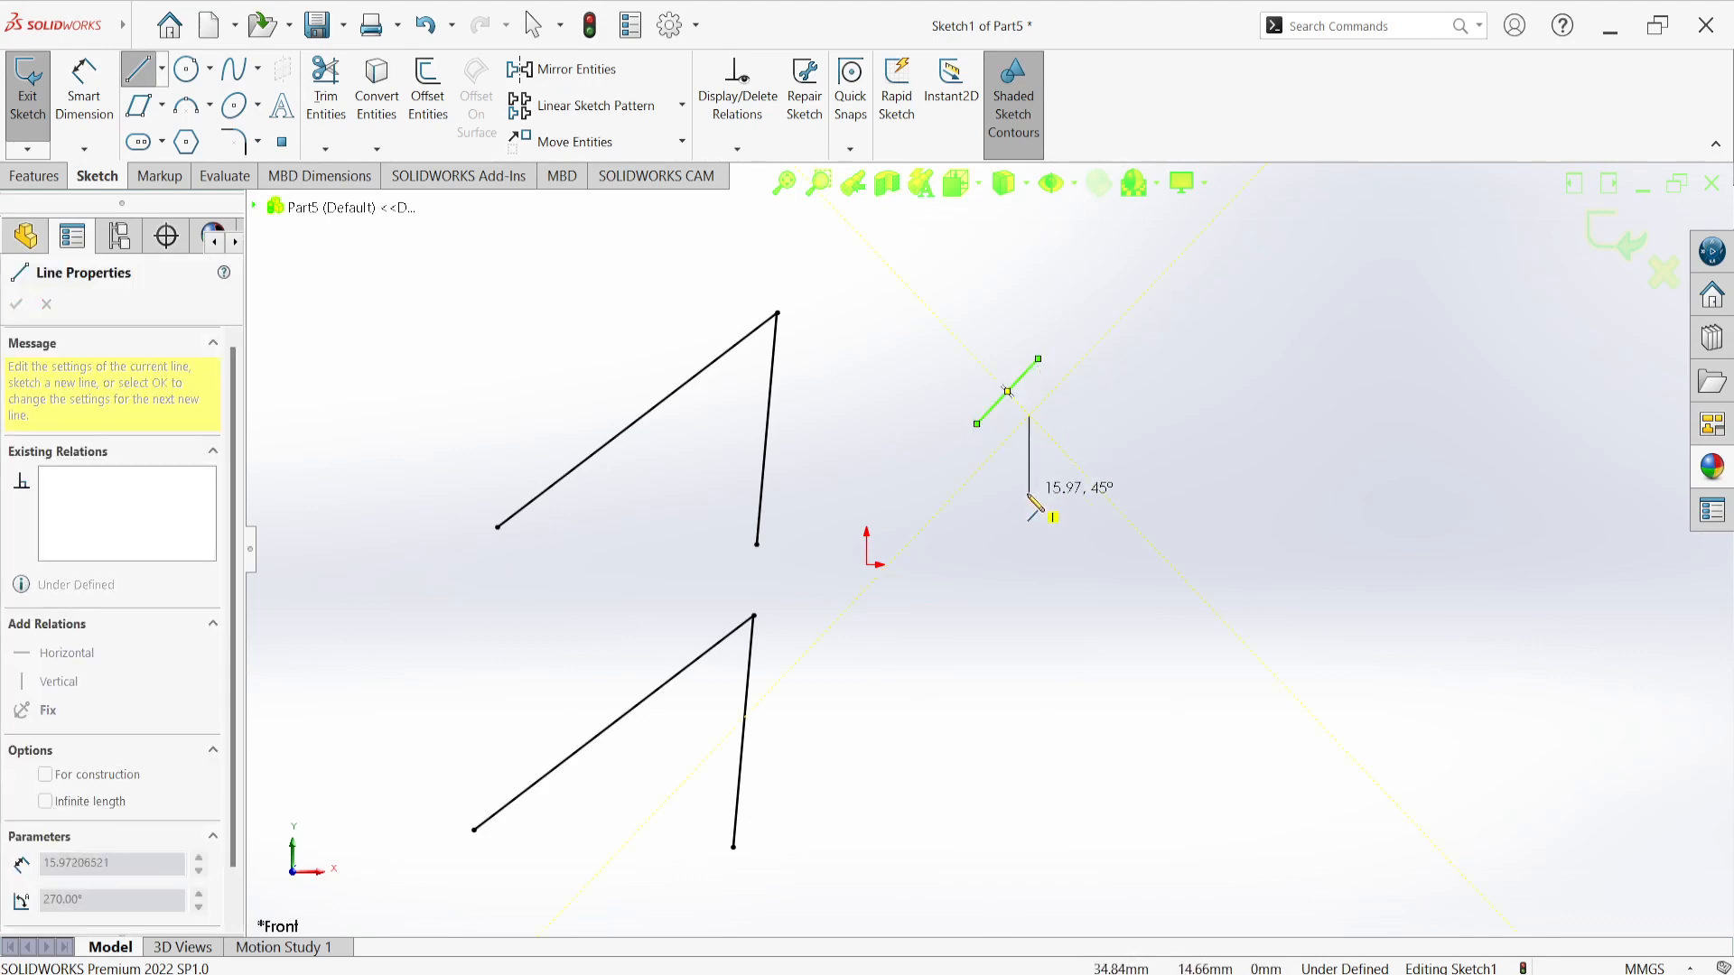
click(1012, 497)
right_click(1086, 338)
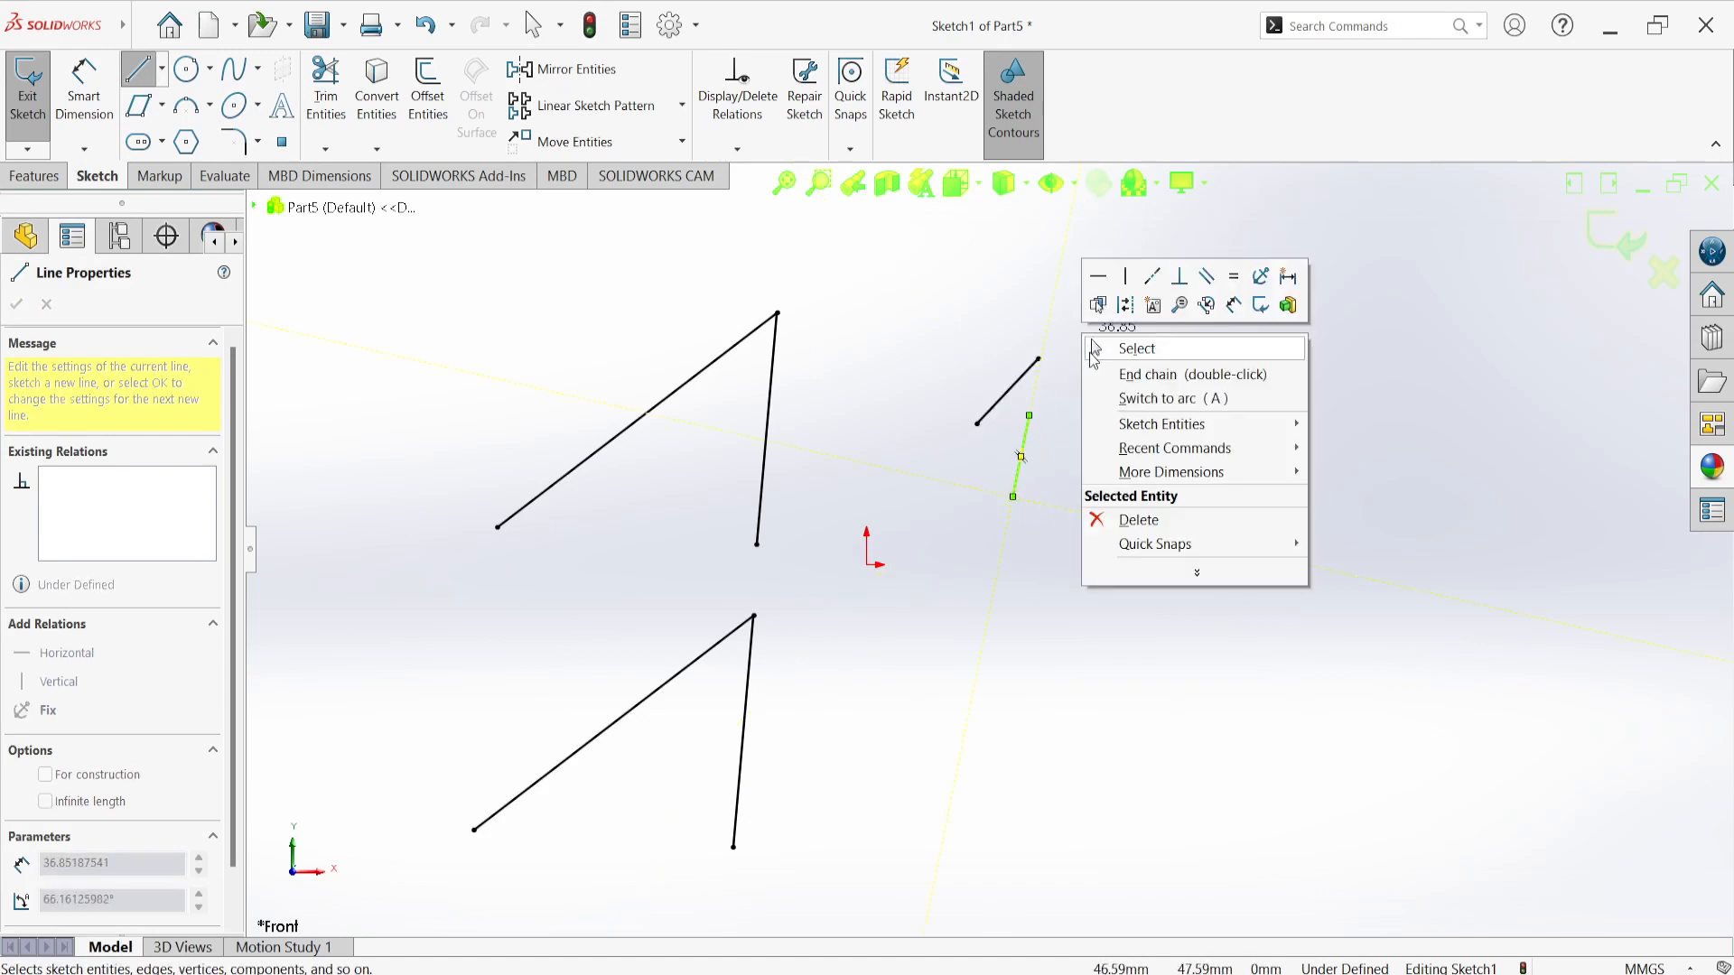
click(1130, 349)
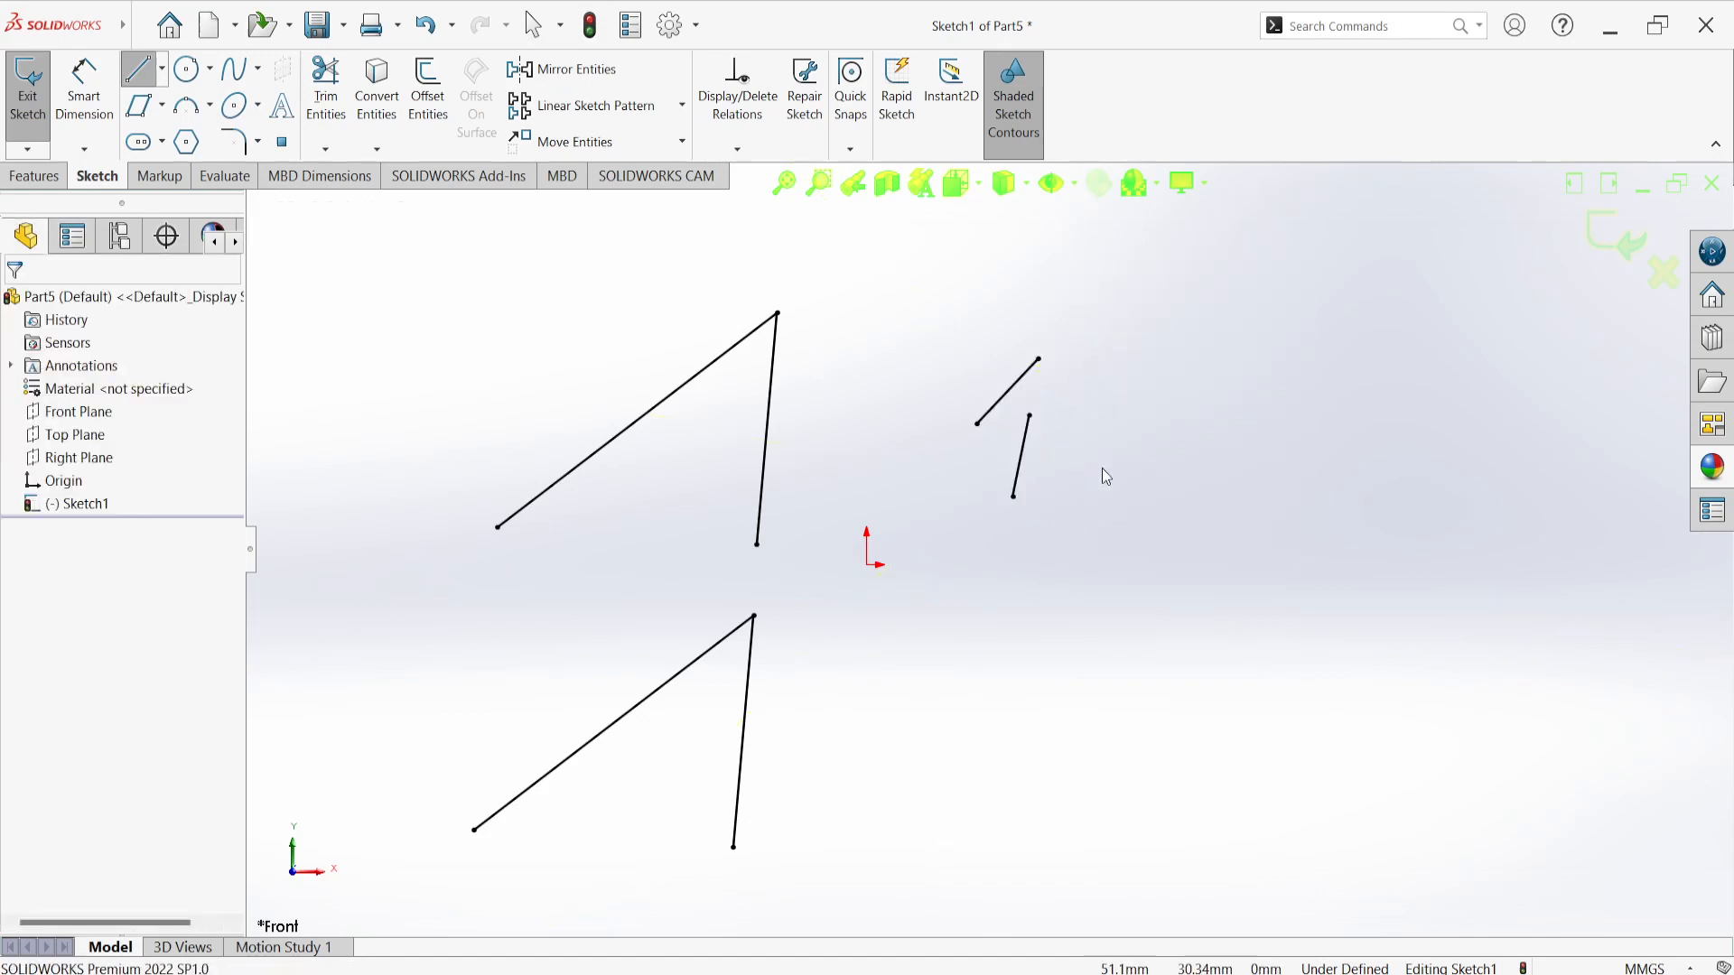
Step: Add a Parallel relation between the two short lines above and right of the origin
click(1016, 383)
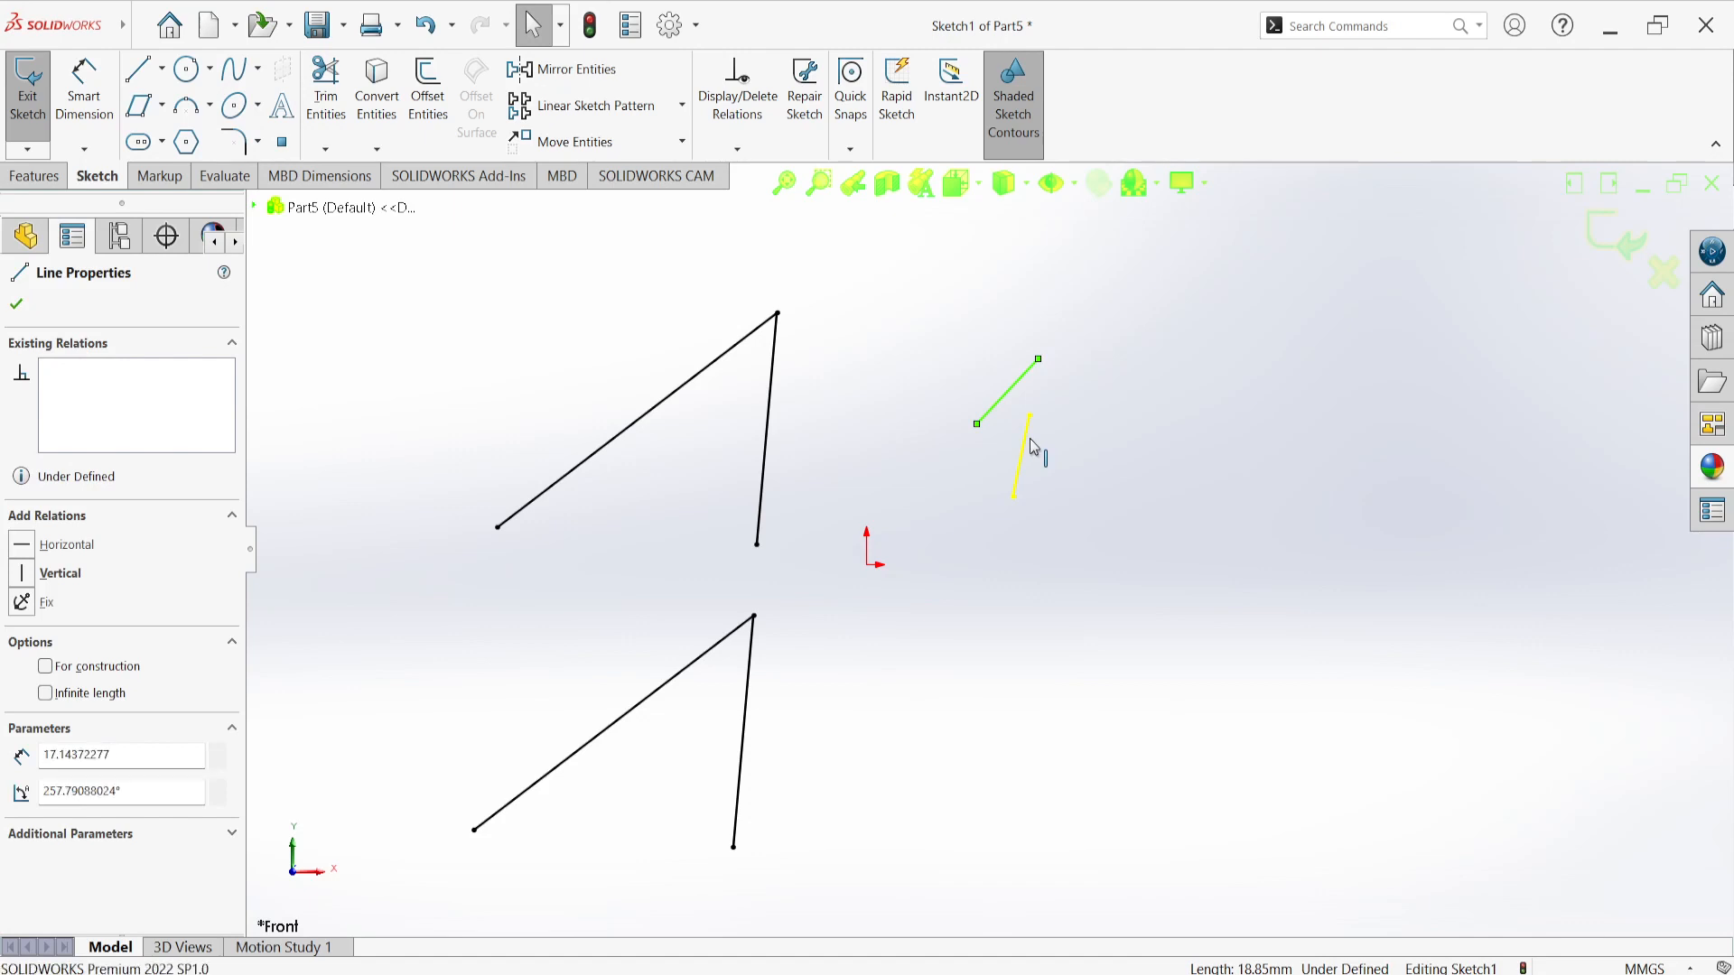
ctrl+click(1035, 447)
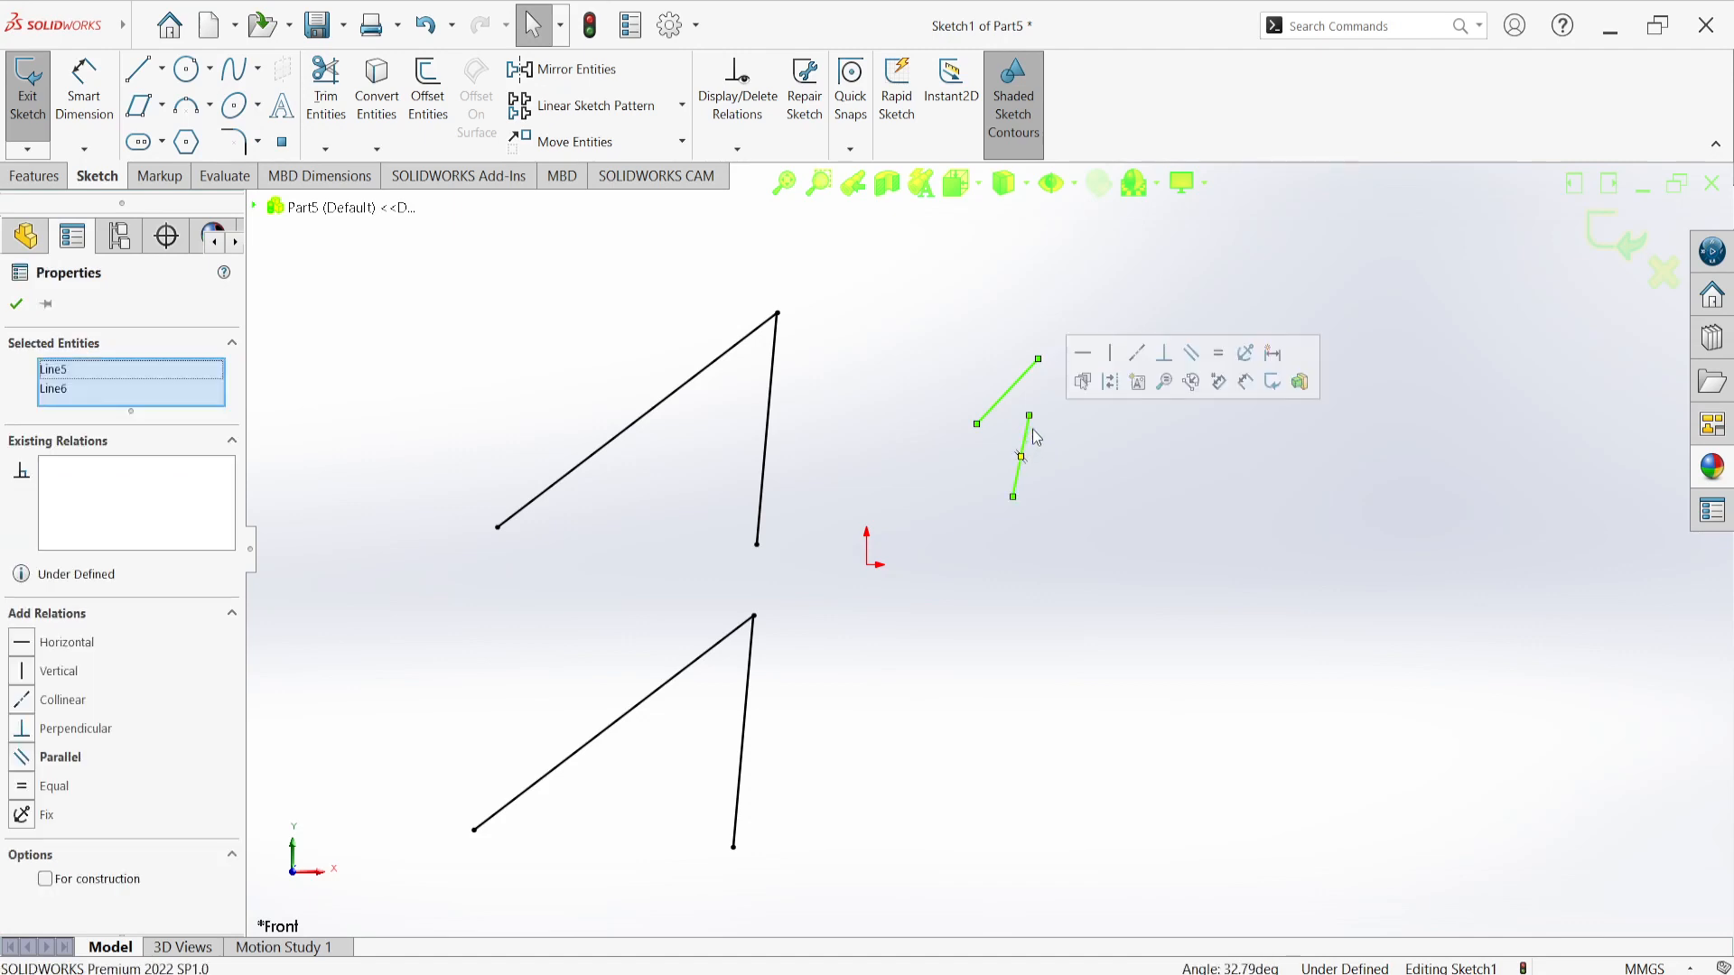
click(1193, 354)
click(1152, 398)
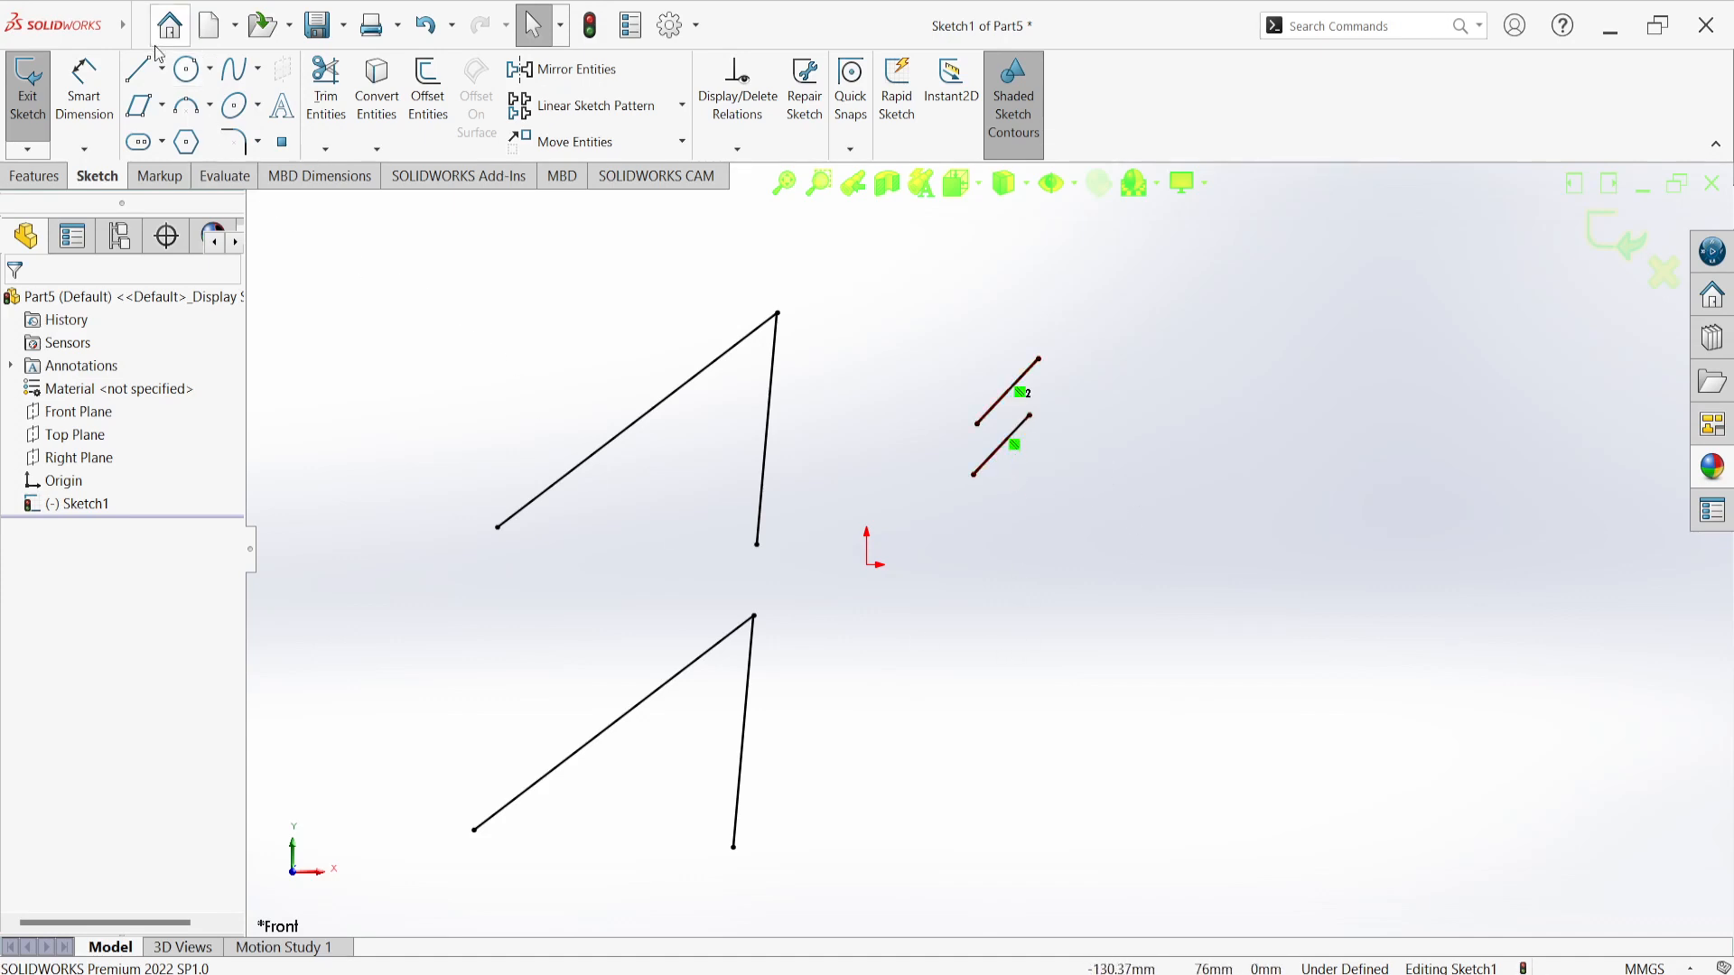
Step: Sketch a slanted line about 45 mm long to the right of the parallel pair
click(139, 69)
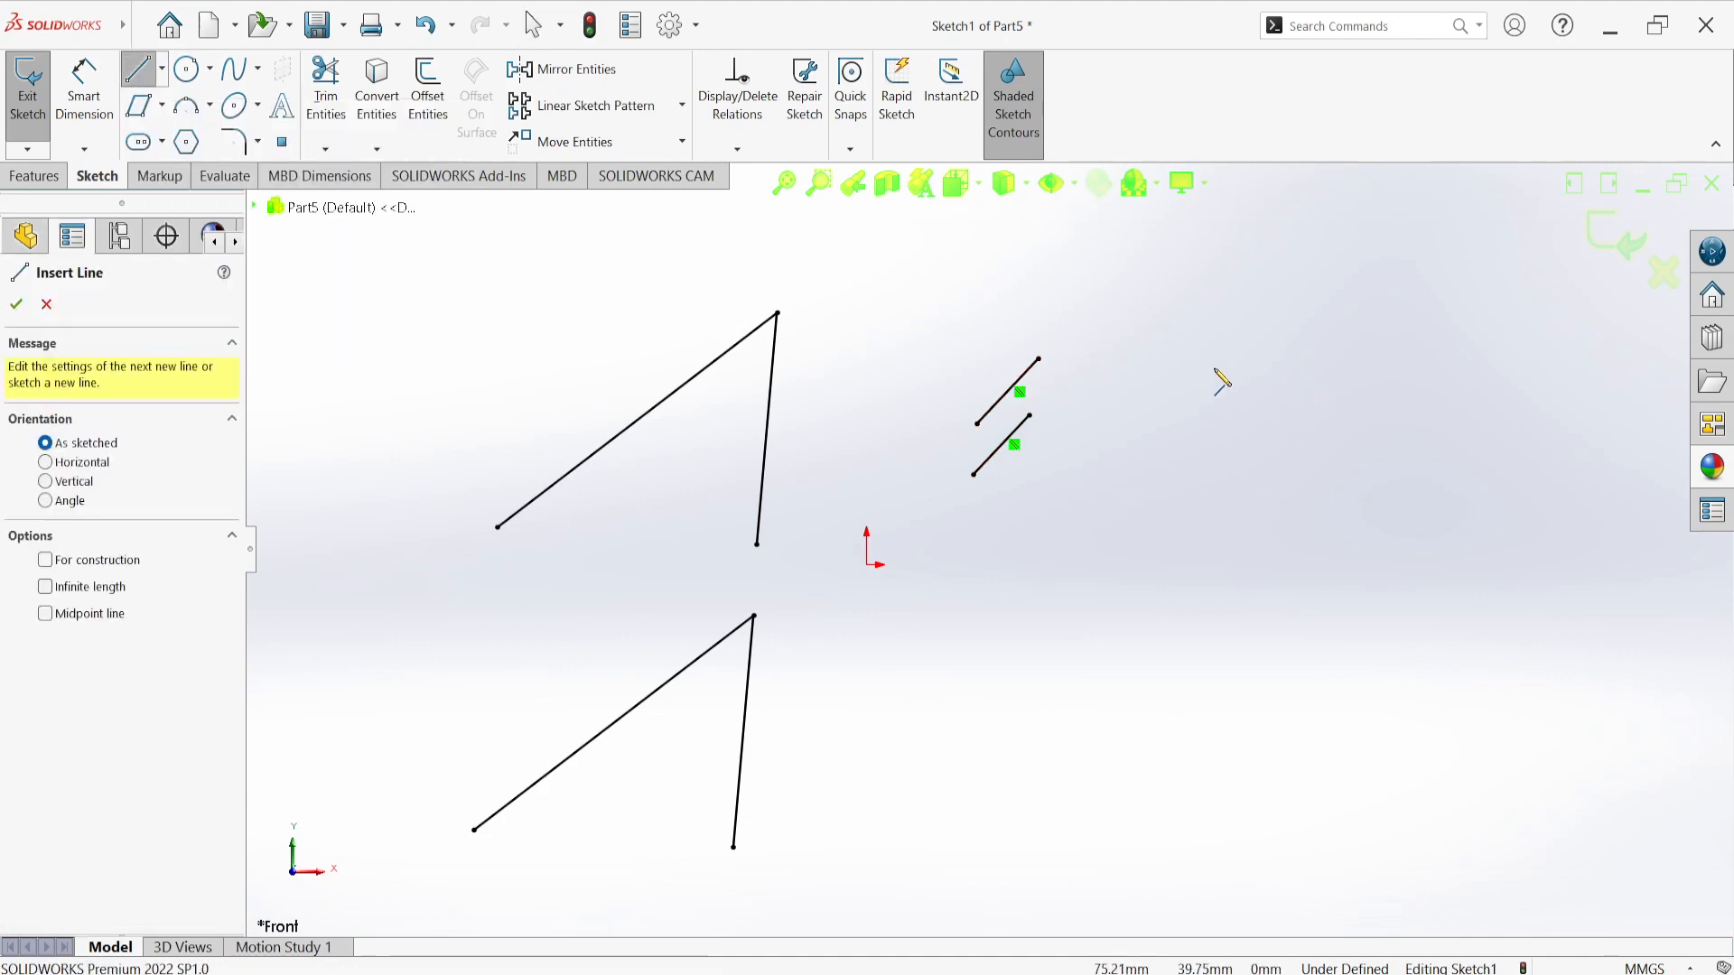
click(1281, 327)
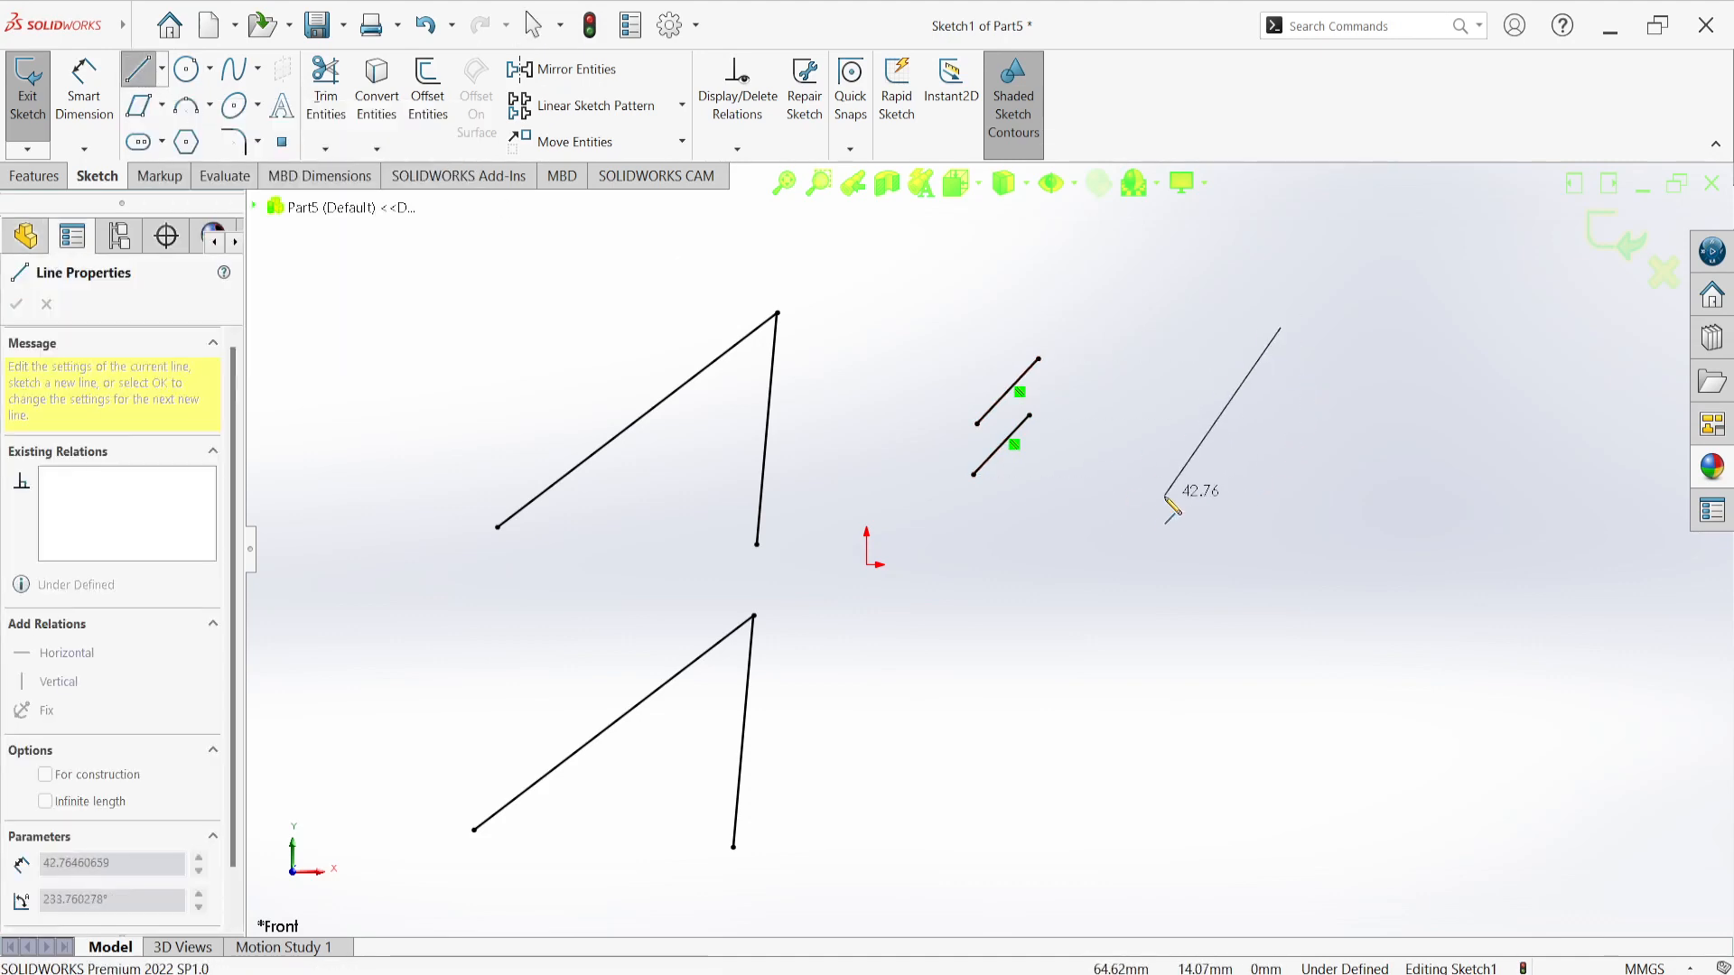
click(1147, 494)
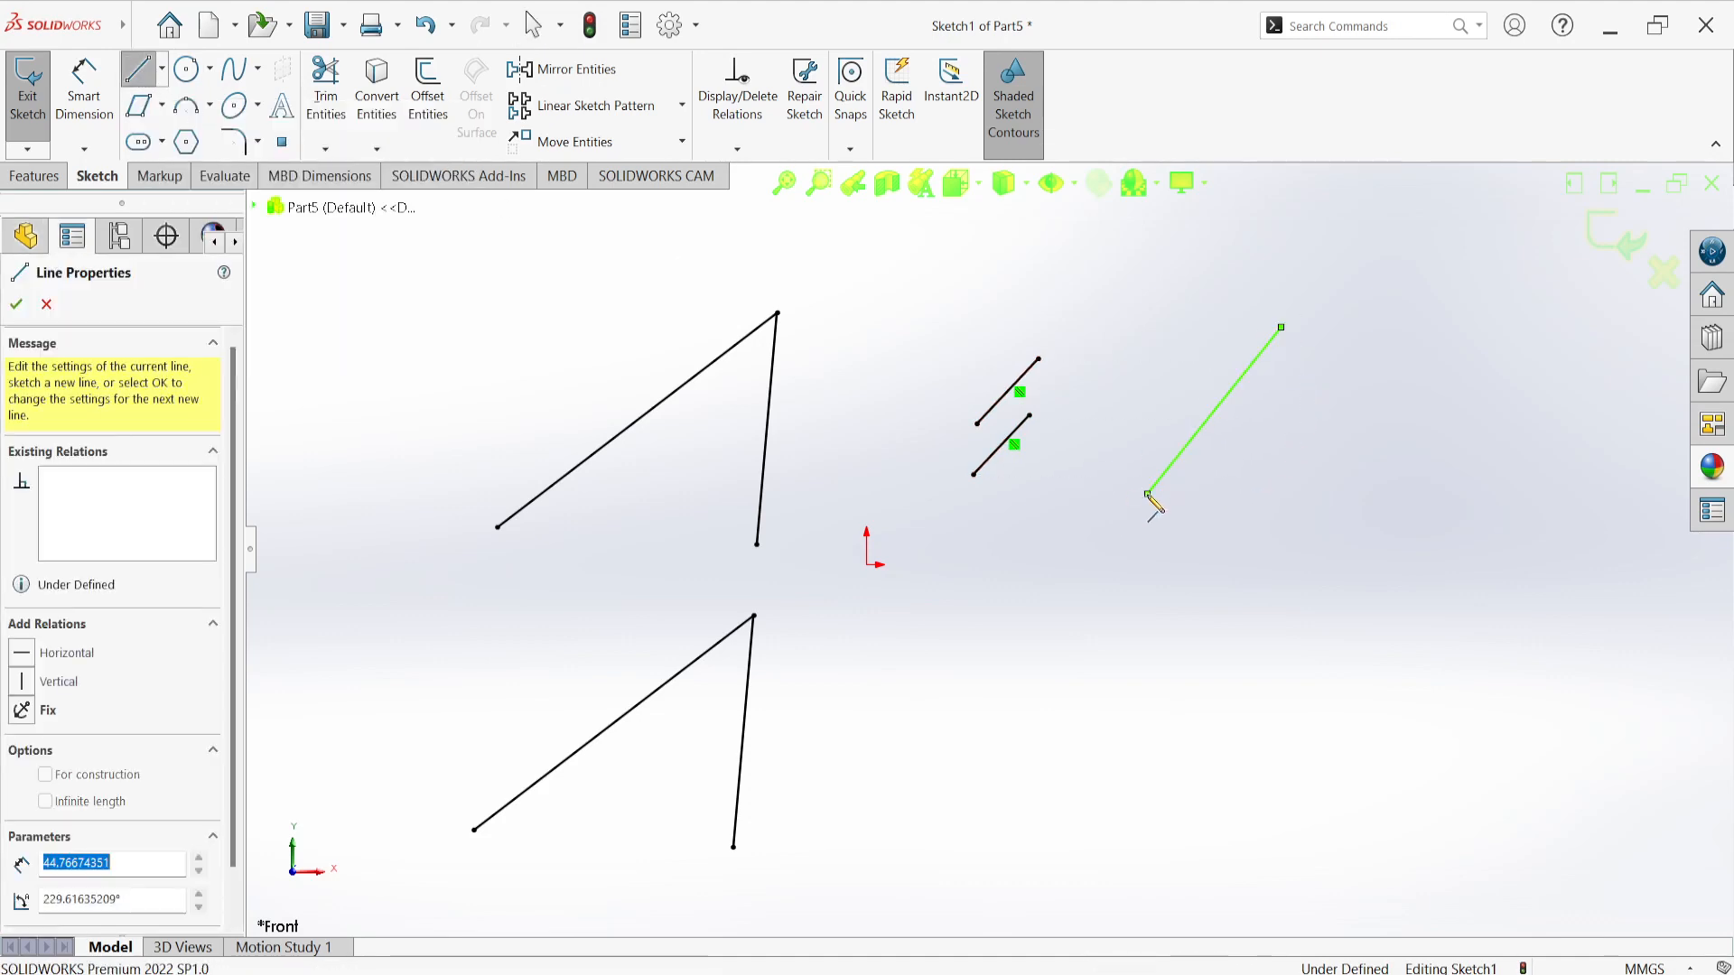
right_click(1244, 540)
key(Escape)
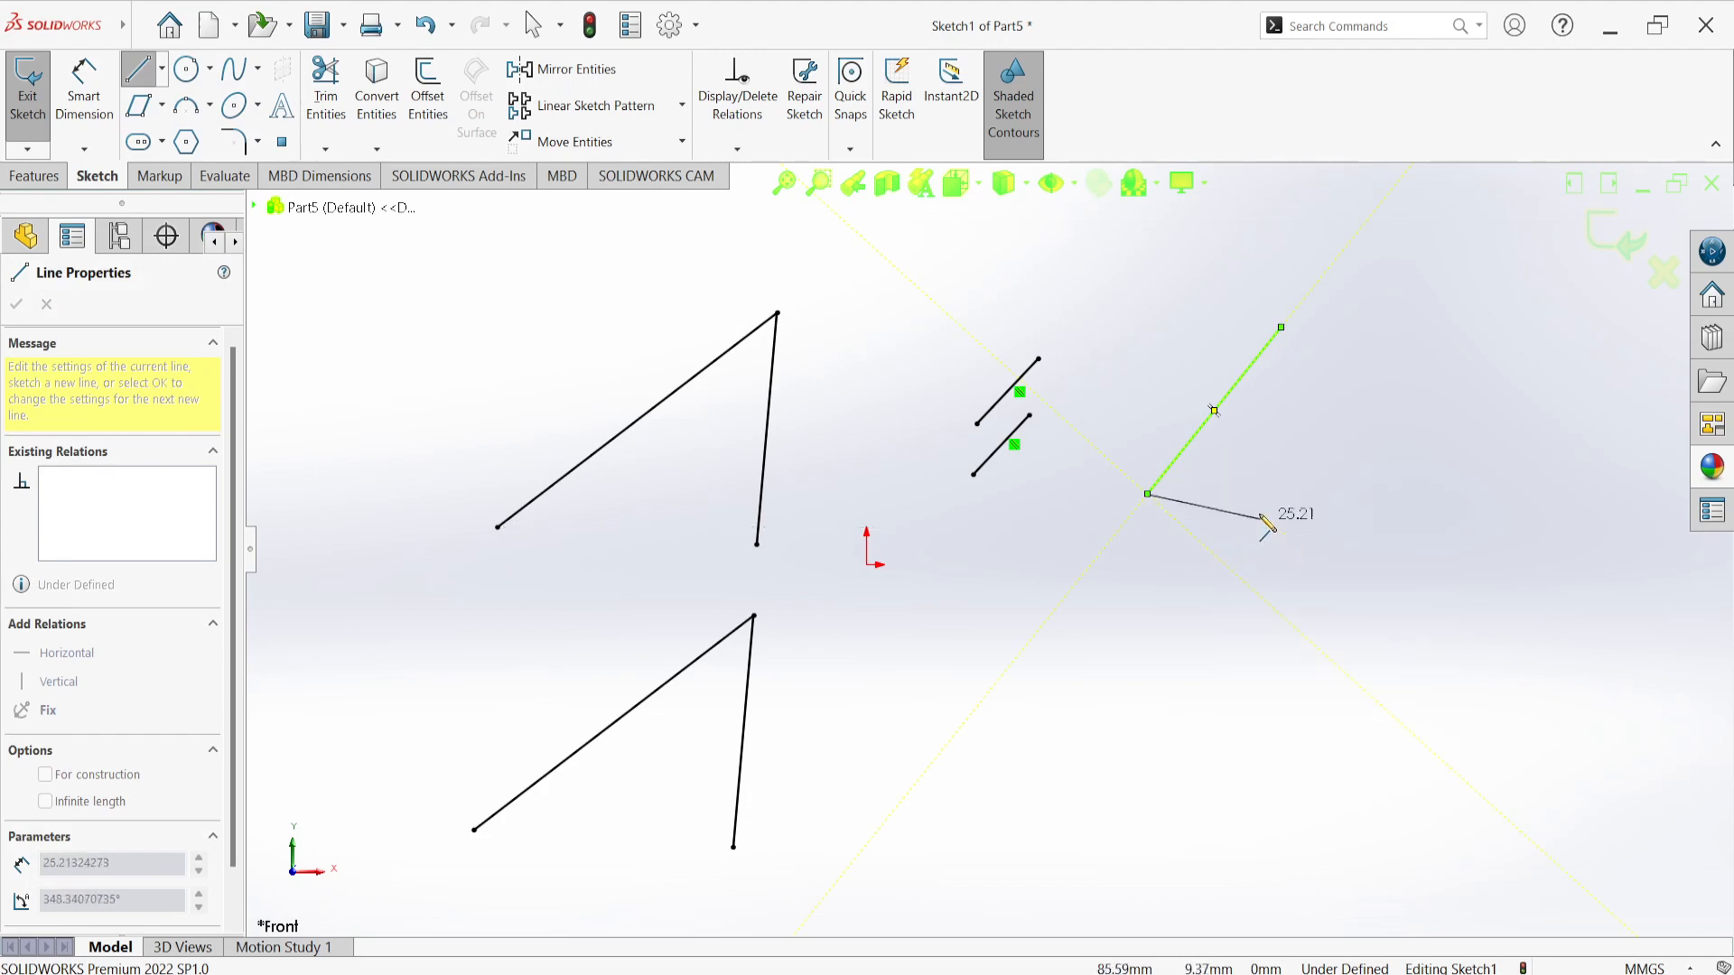
right_click(1265, 467)
click(1305, 479)
Step: Sketch a separate, steeper line about 41 mm long below and to the right of the 45 mm slanted line
click(139, 69)
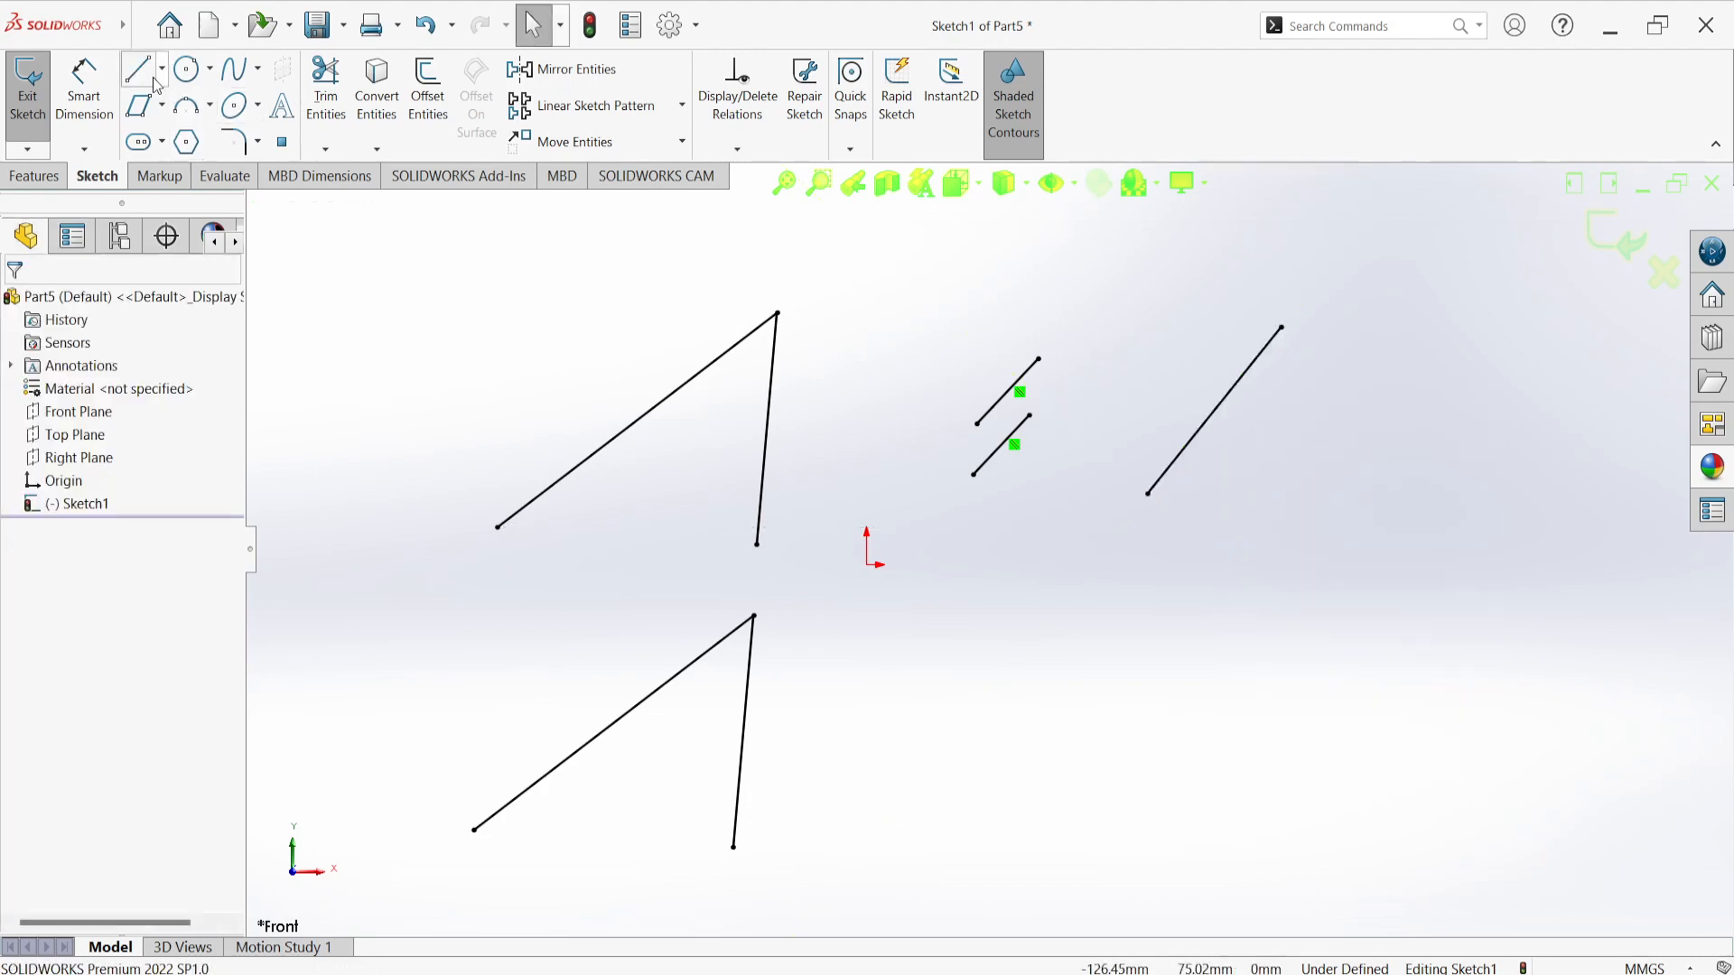
click(1293, 423)
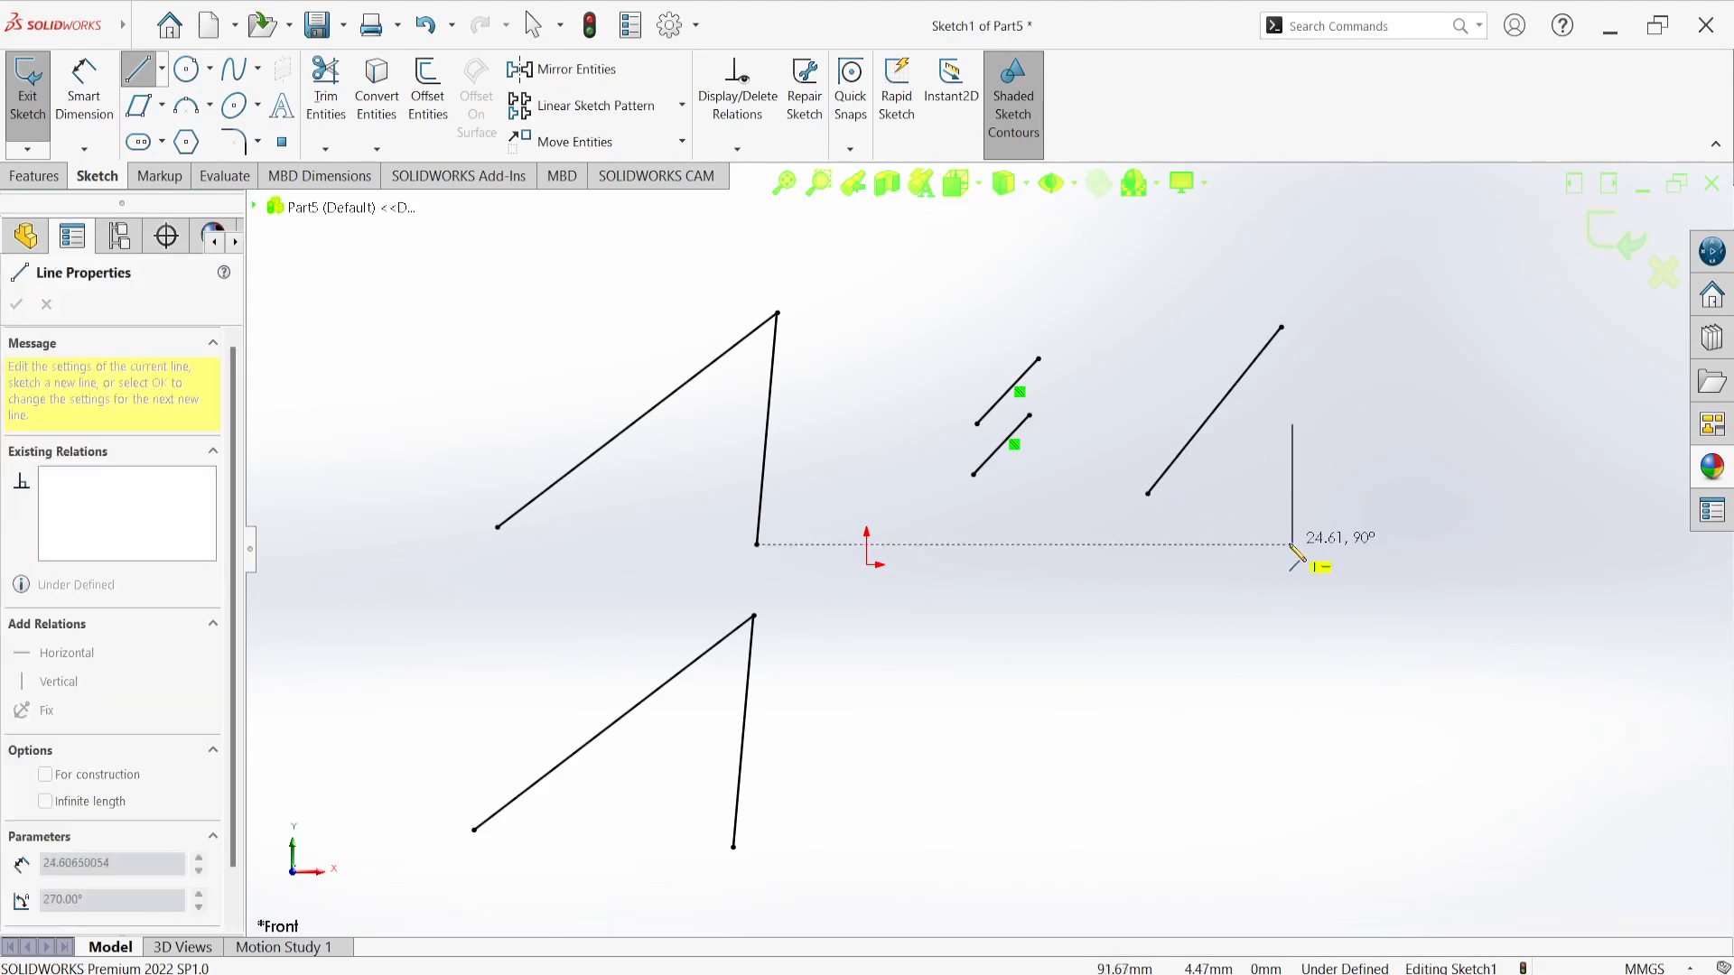
click(1233, 616)
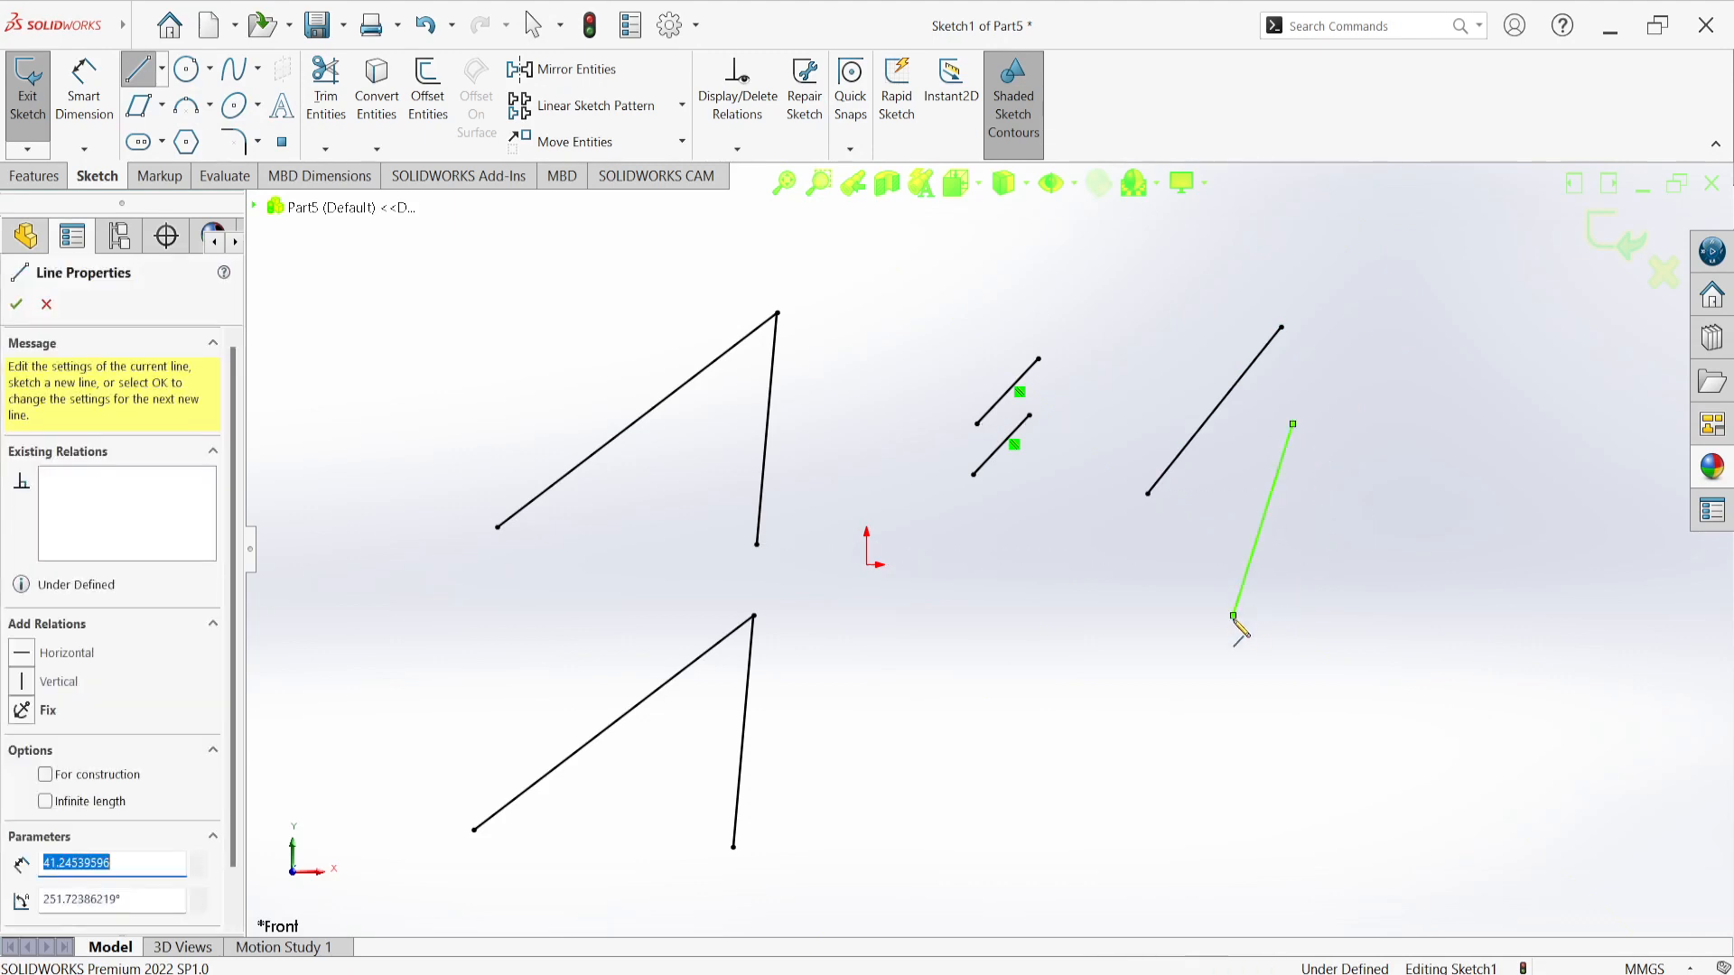
right_click(1391, 262)
click(1438, 294)
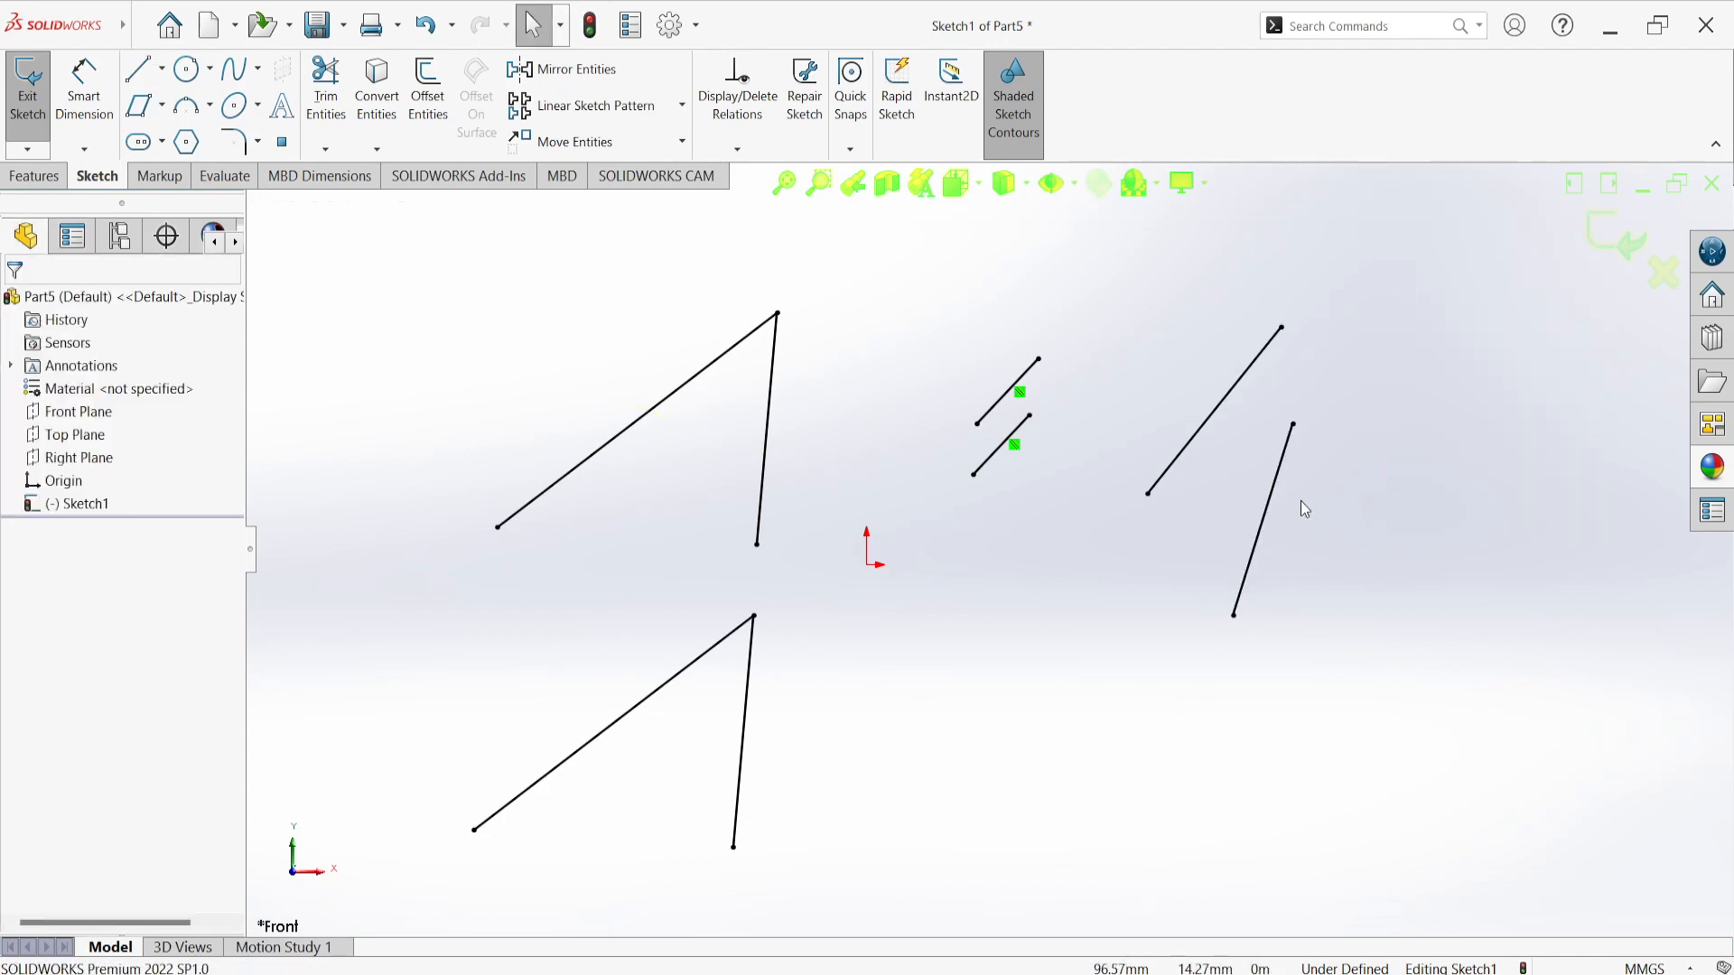
Step: Add a Perpendicular relation between the two long slanted lines to the right of the parallel pair
click(1230, 400)
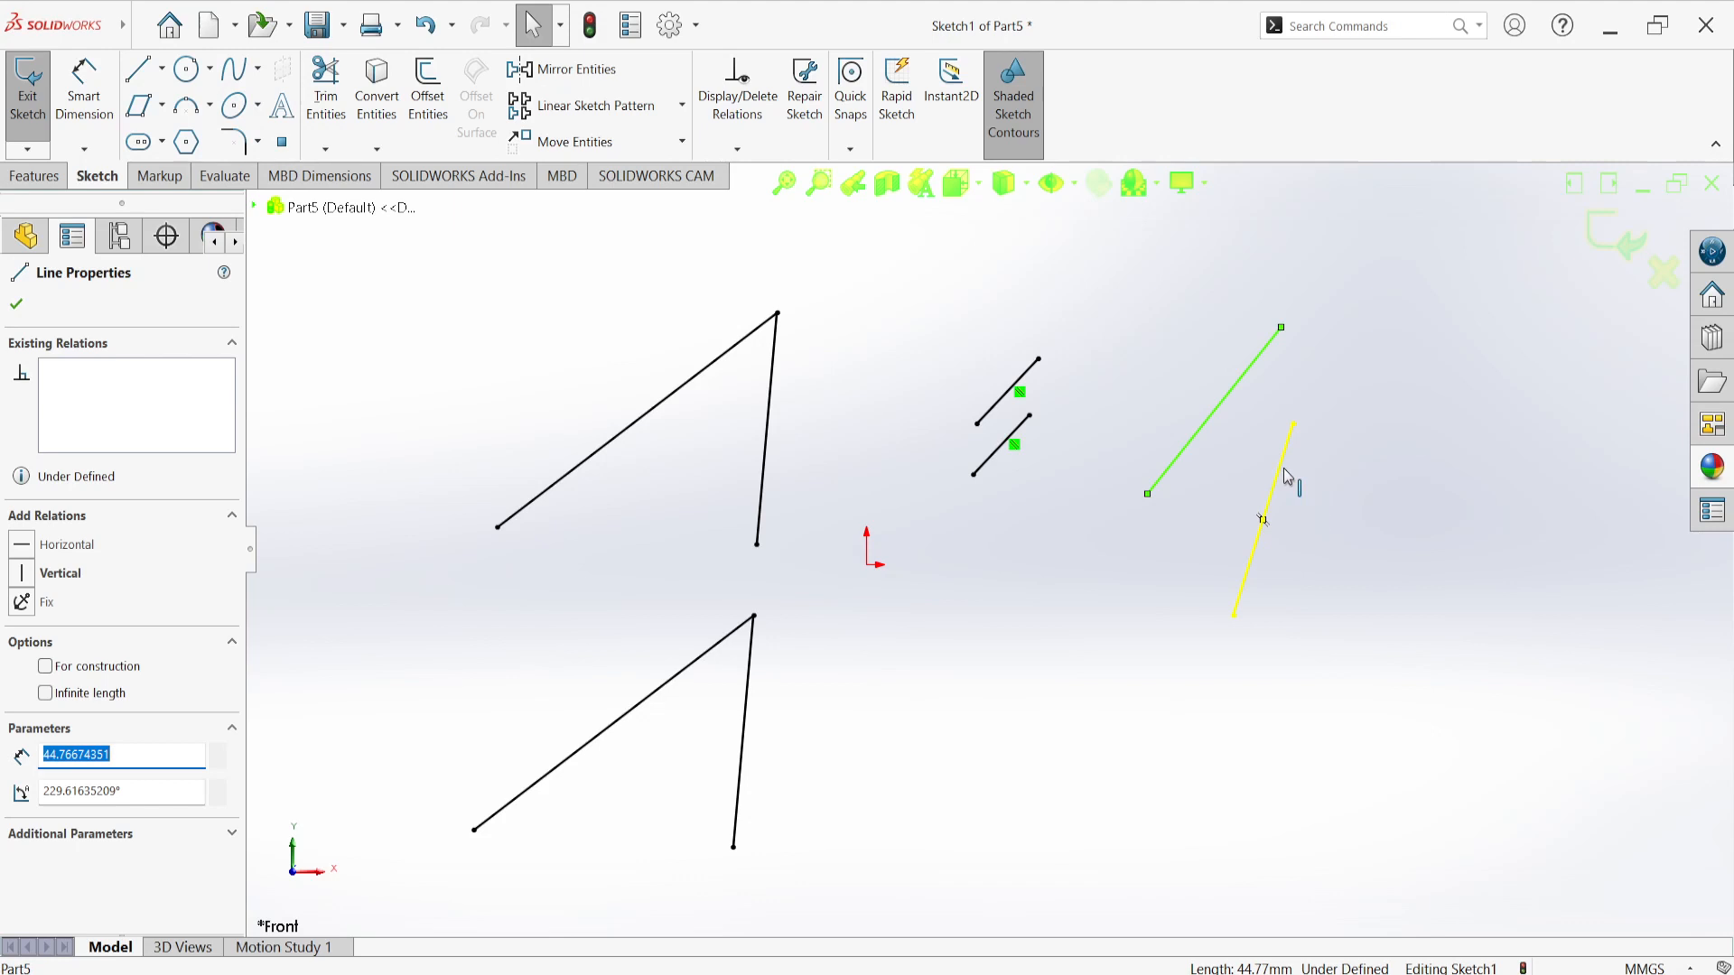
ctrl+click(1283, 469)
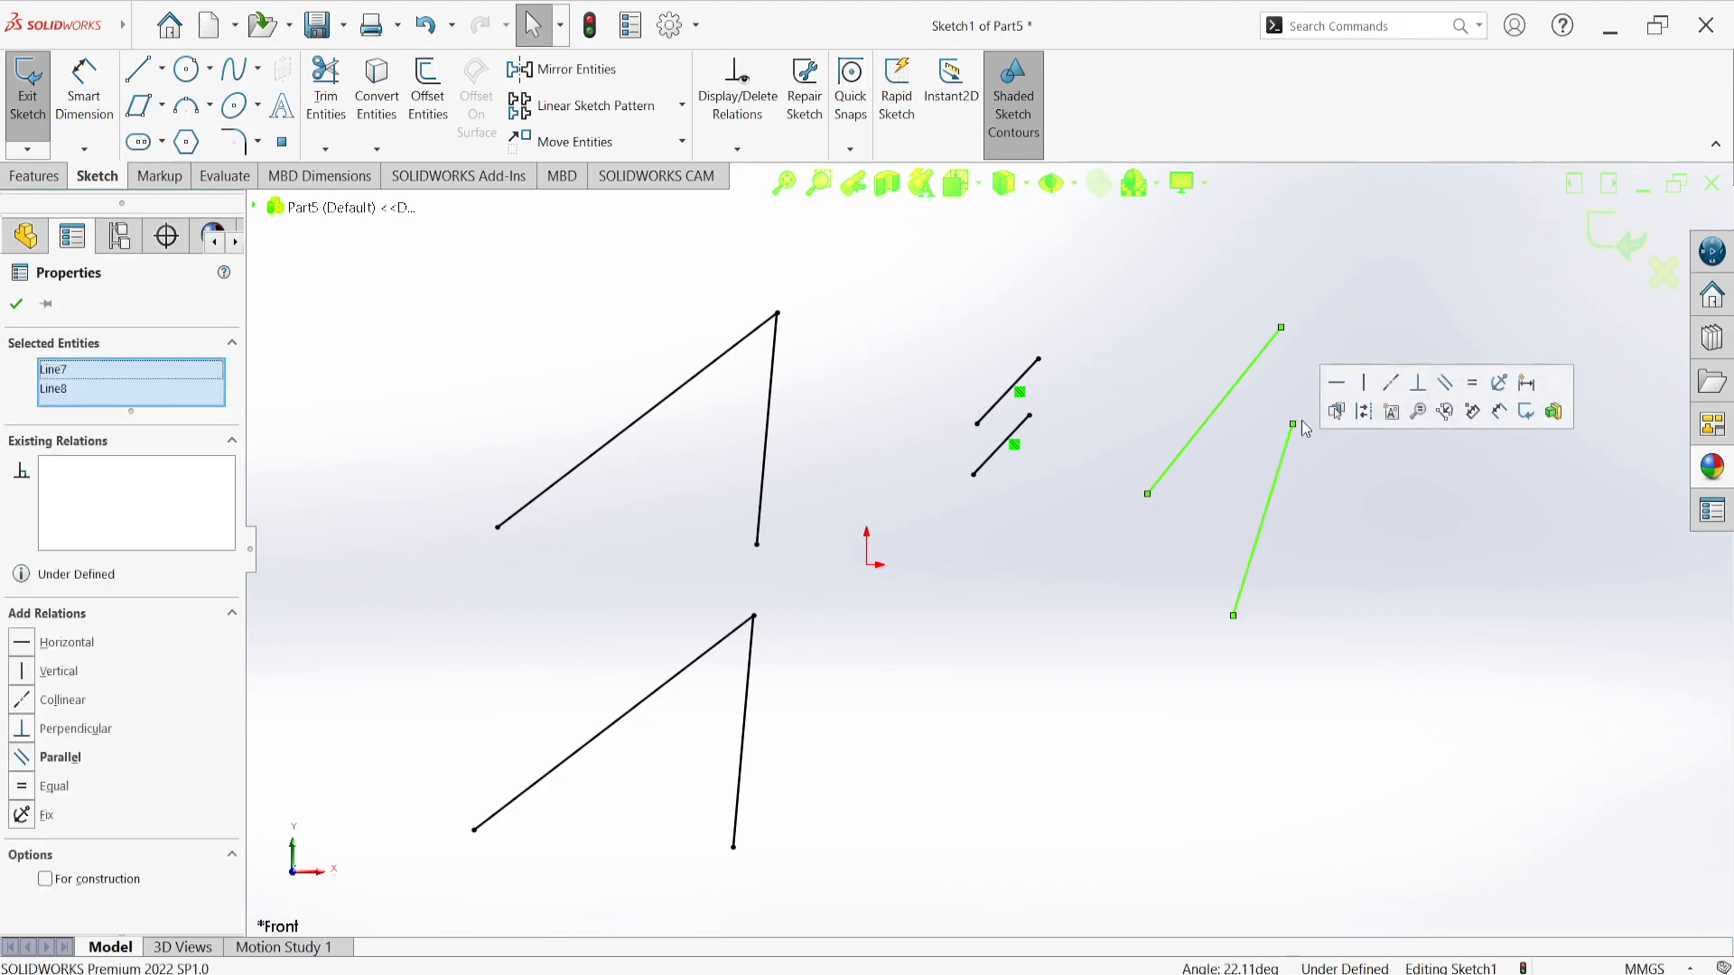
click(1416, 394)
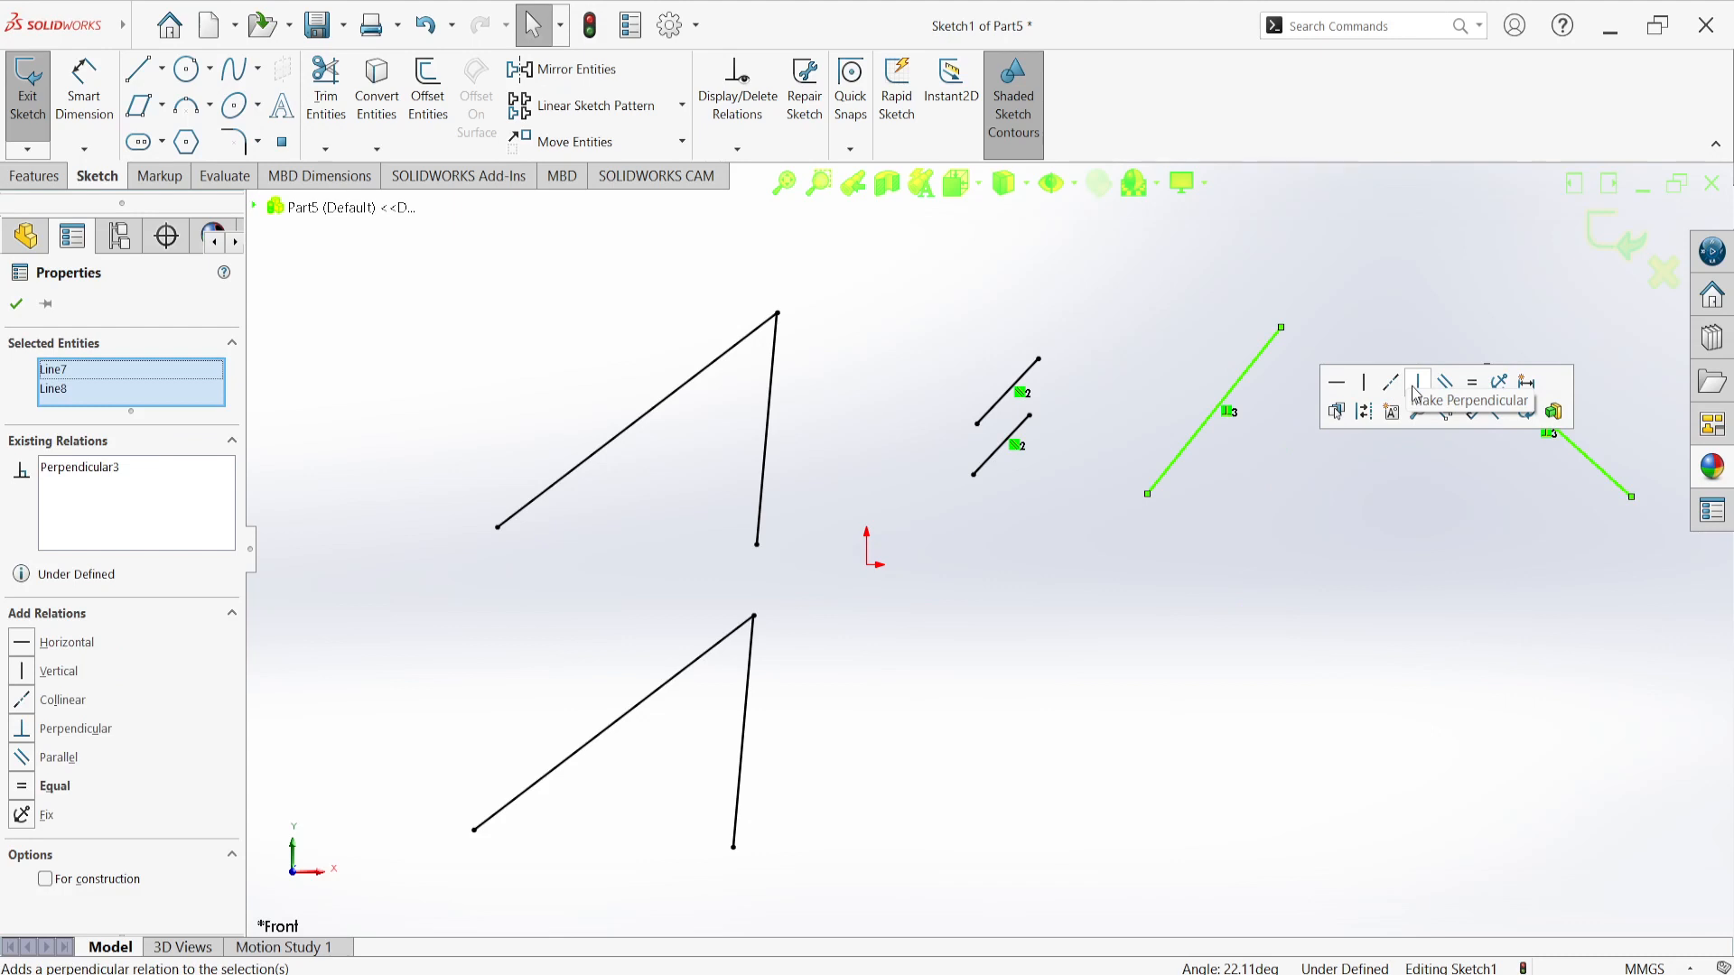
click(1346, 561)
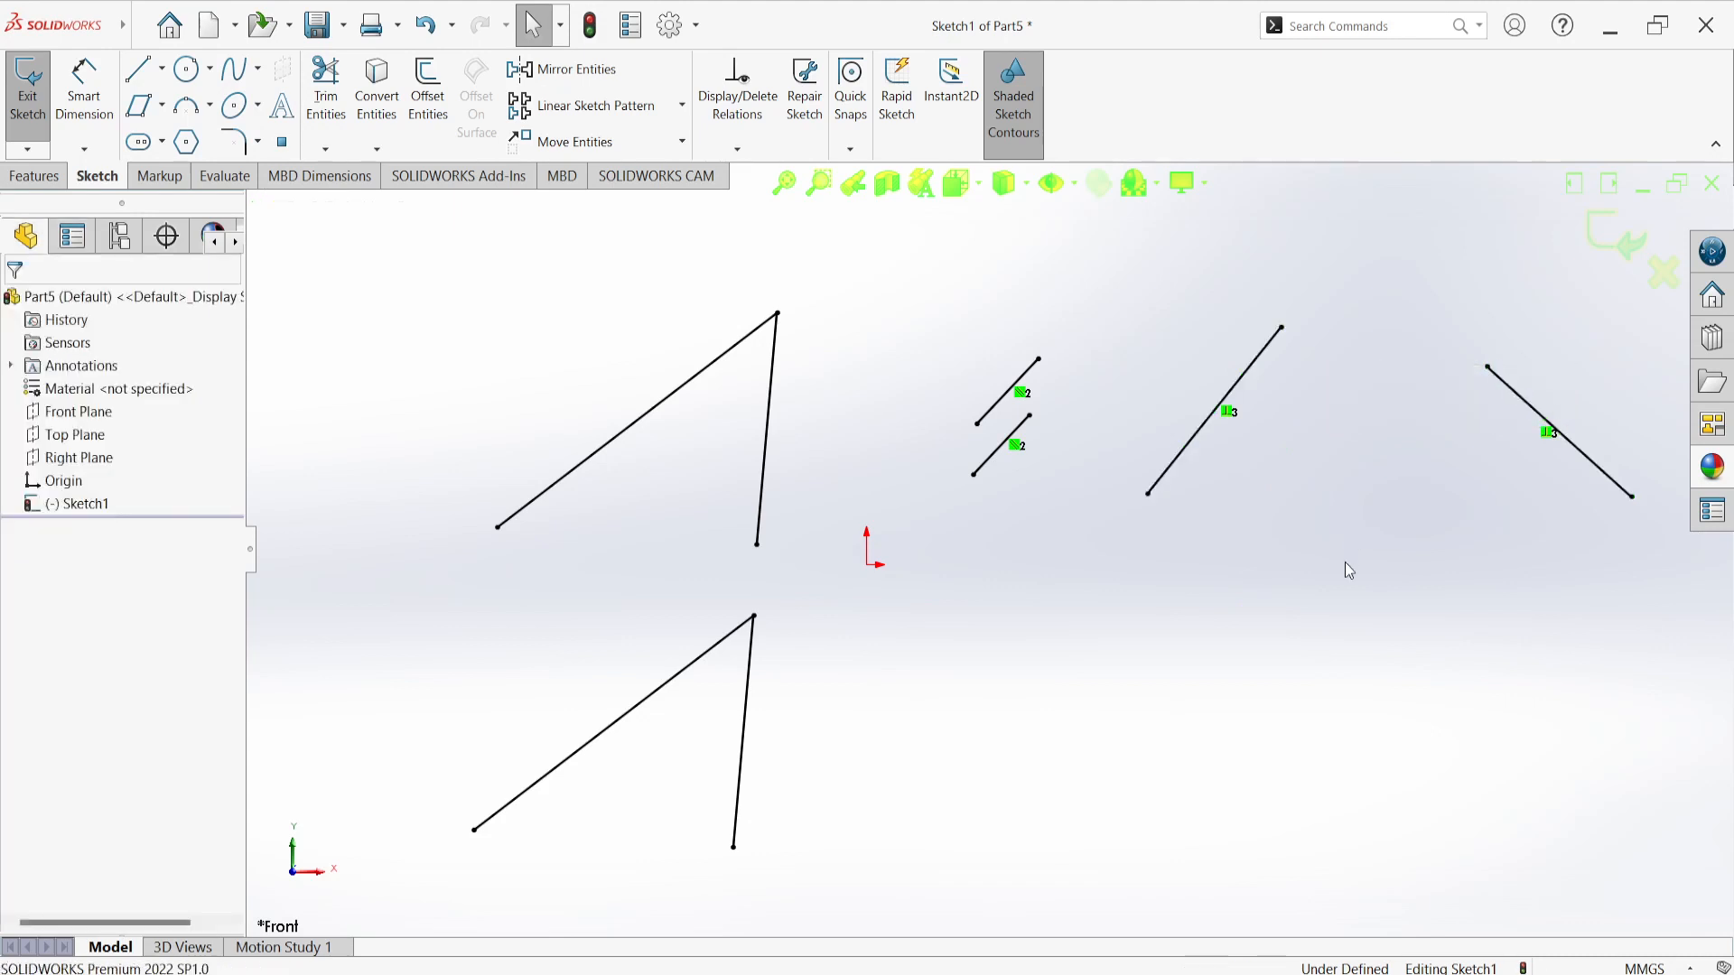
Step: Move the second perpendicular line down toward the first one and delete the pair's Perpendicular relation
mouse_move(1515, 395)
mouse_down()
mouse_move(1459, 464)
mouse_move(1342, 503)
mouse_move(1262, 452)
mouse_move(1546, 347)
mouse_move(1385, 600)
mouse_move(1416, 532)
mouse_move(1470, 481)
mouse_move(1409, 572)
mouse_up()
click(1266, 639)
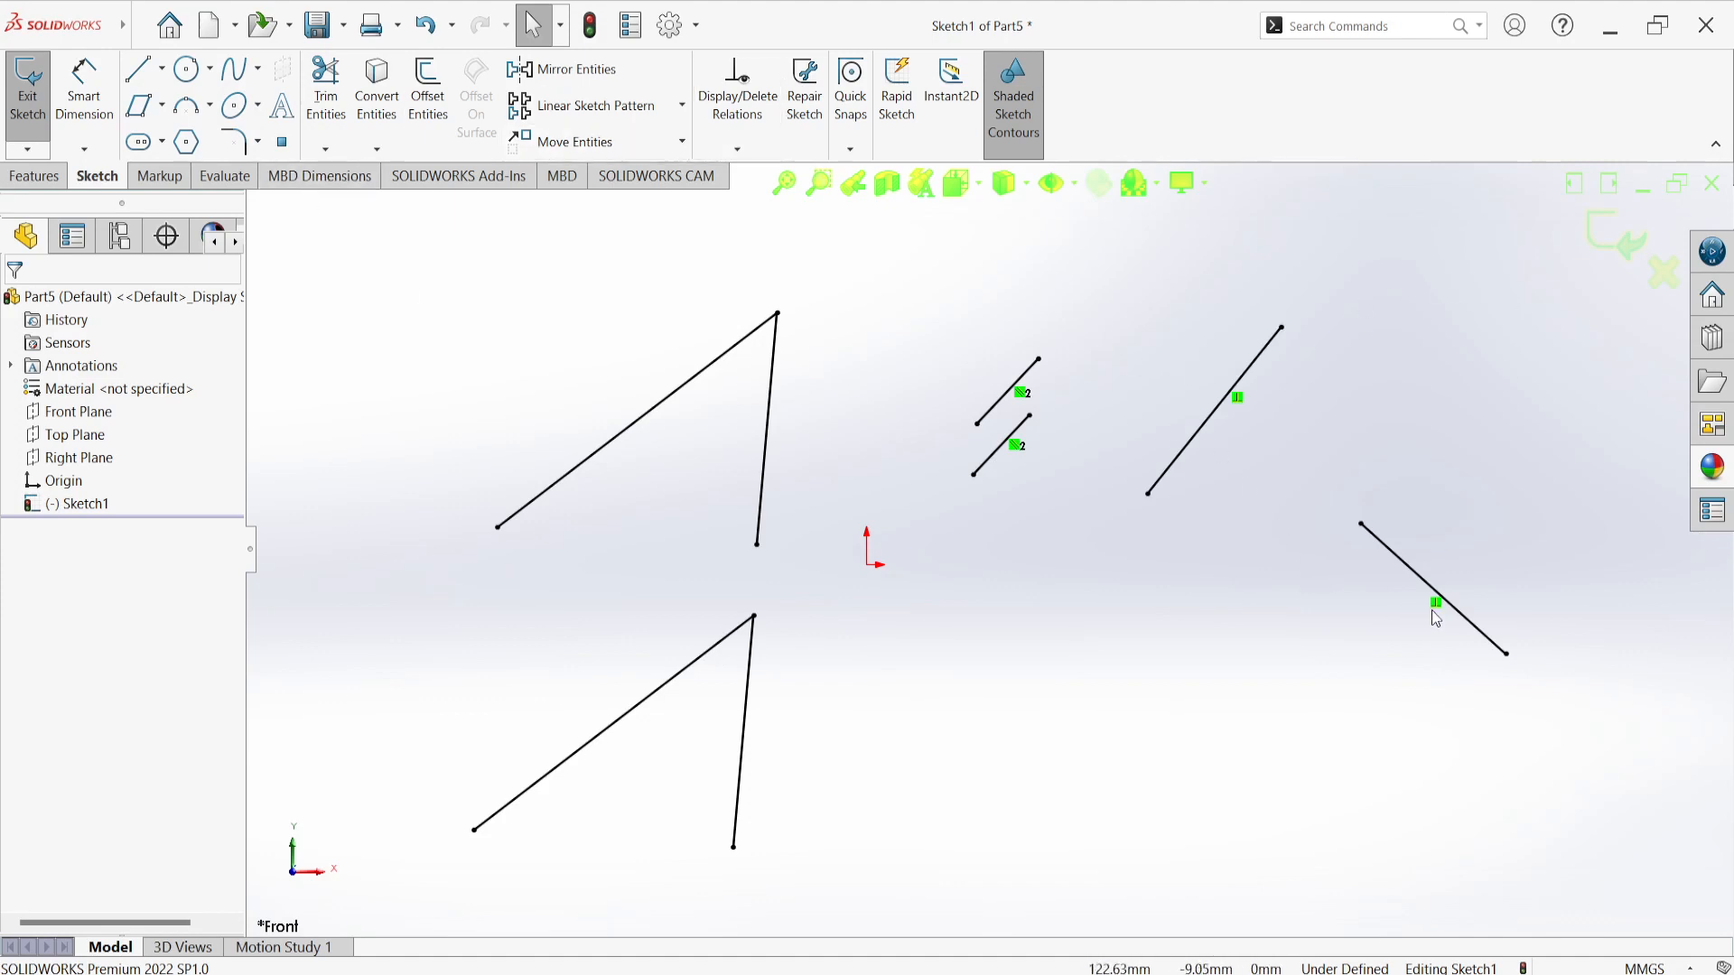
key(Delete)
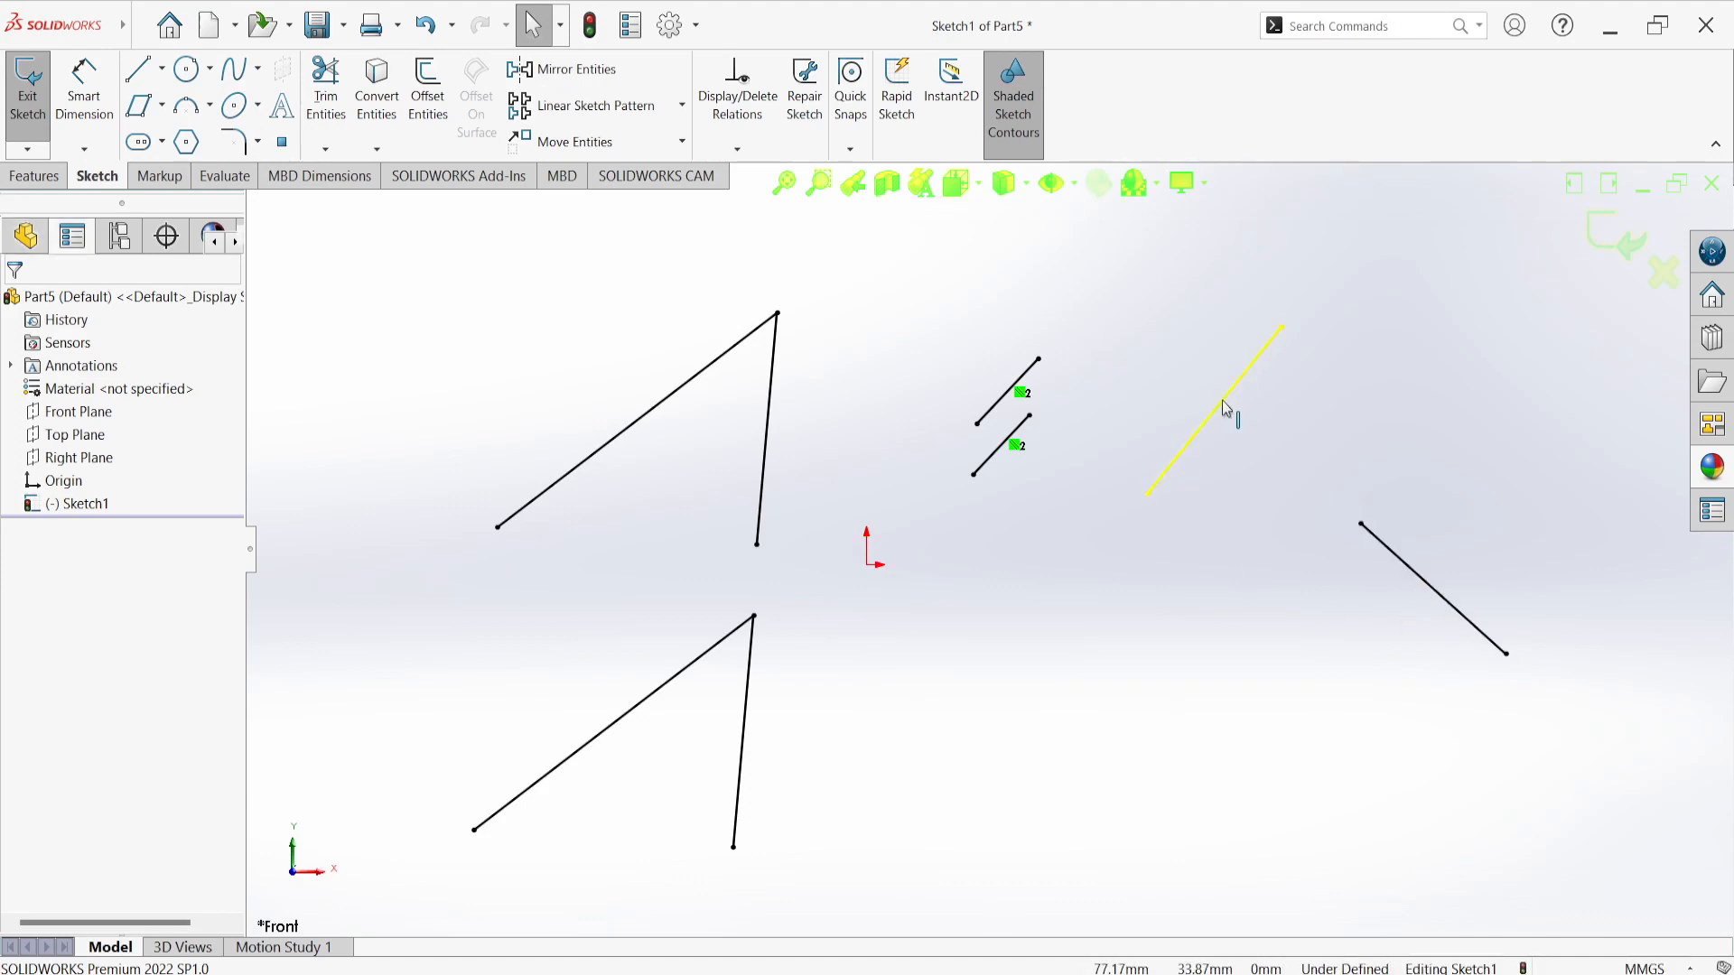
Step: Add a Collinear relation between the two long lines to the right of the parallel pair
click(1226, 409)
ctrl+click(1422, 585)
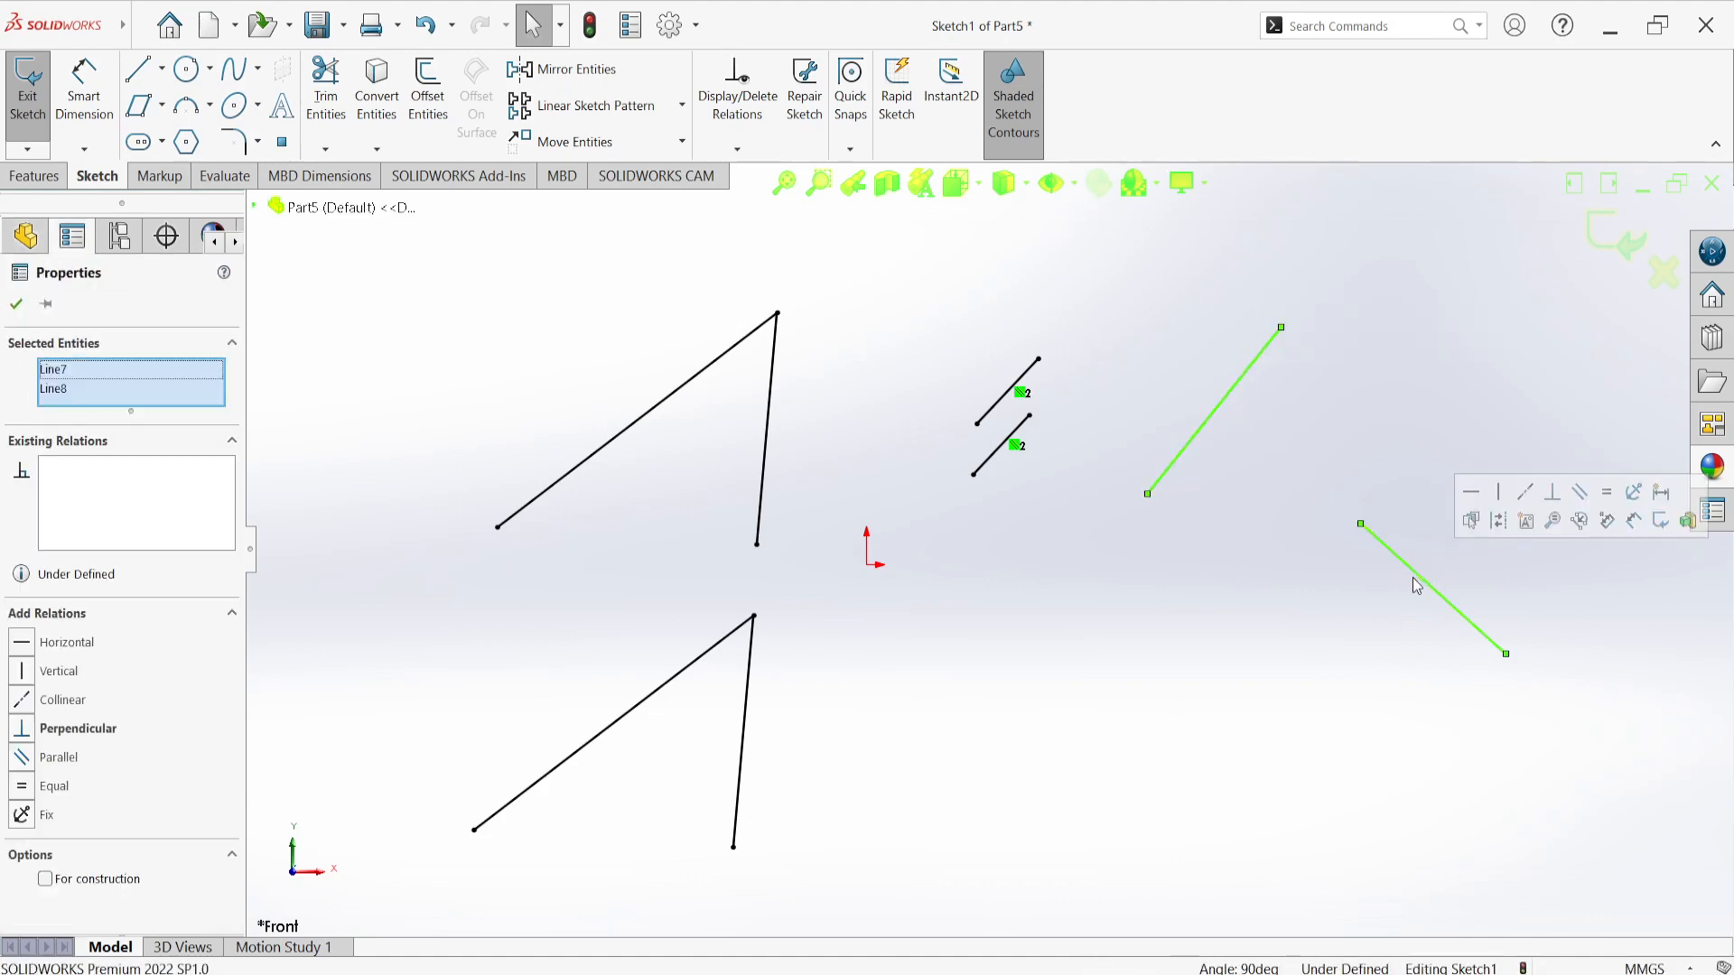
click(1523, 493)
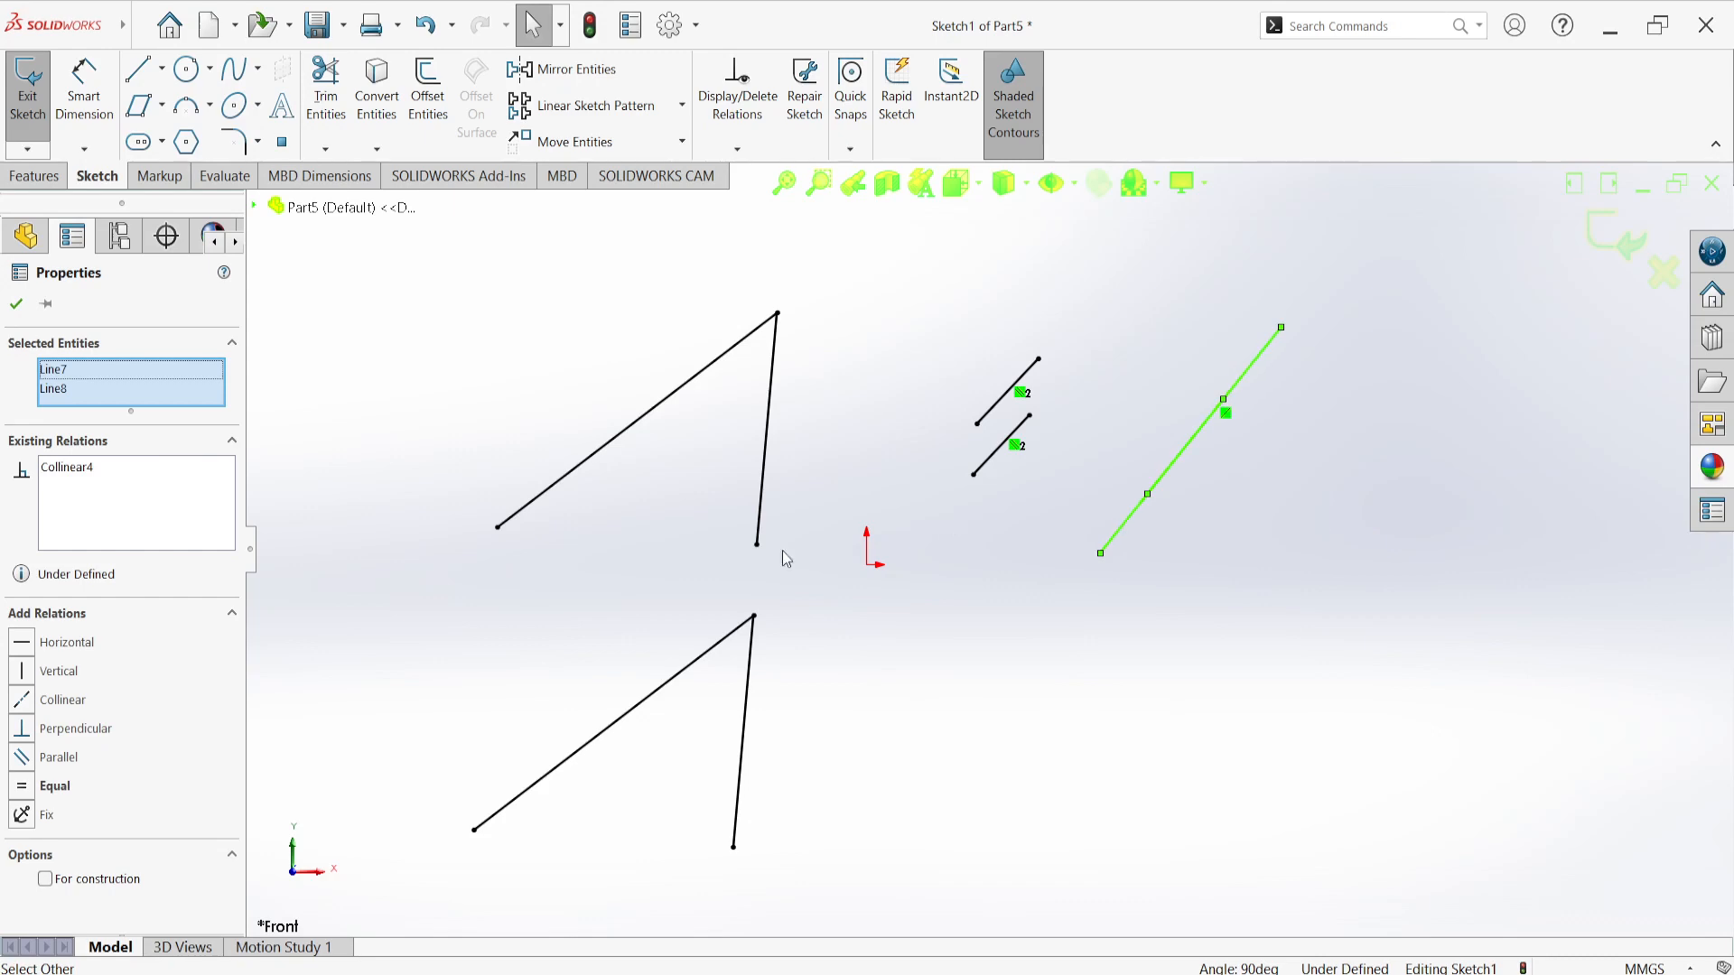
click(17, 305)
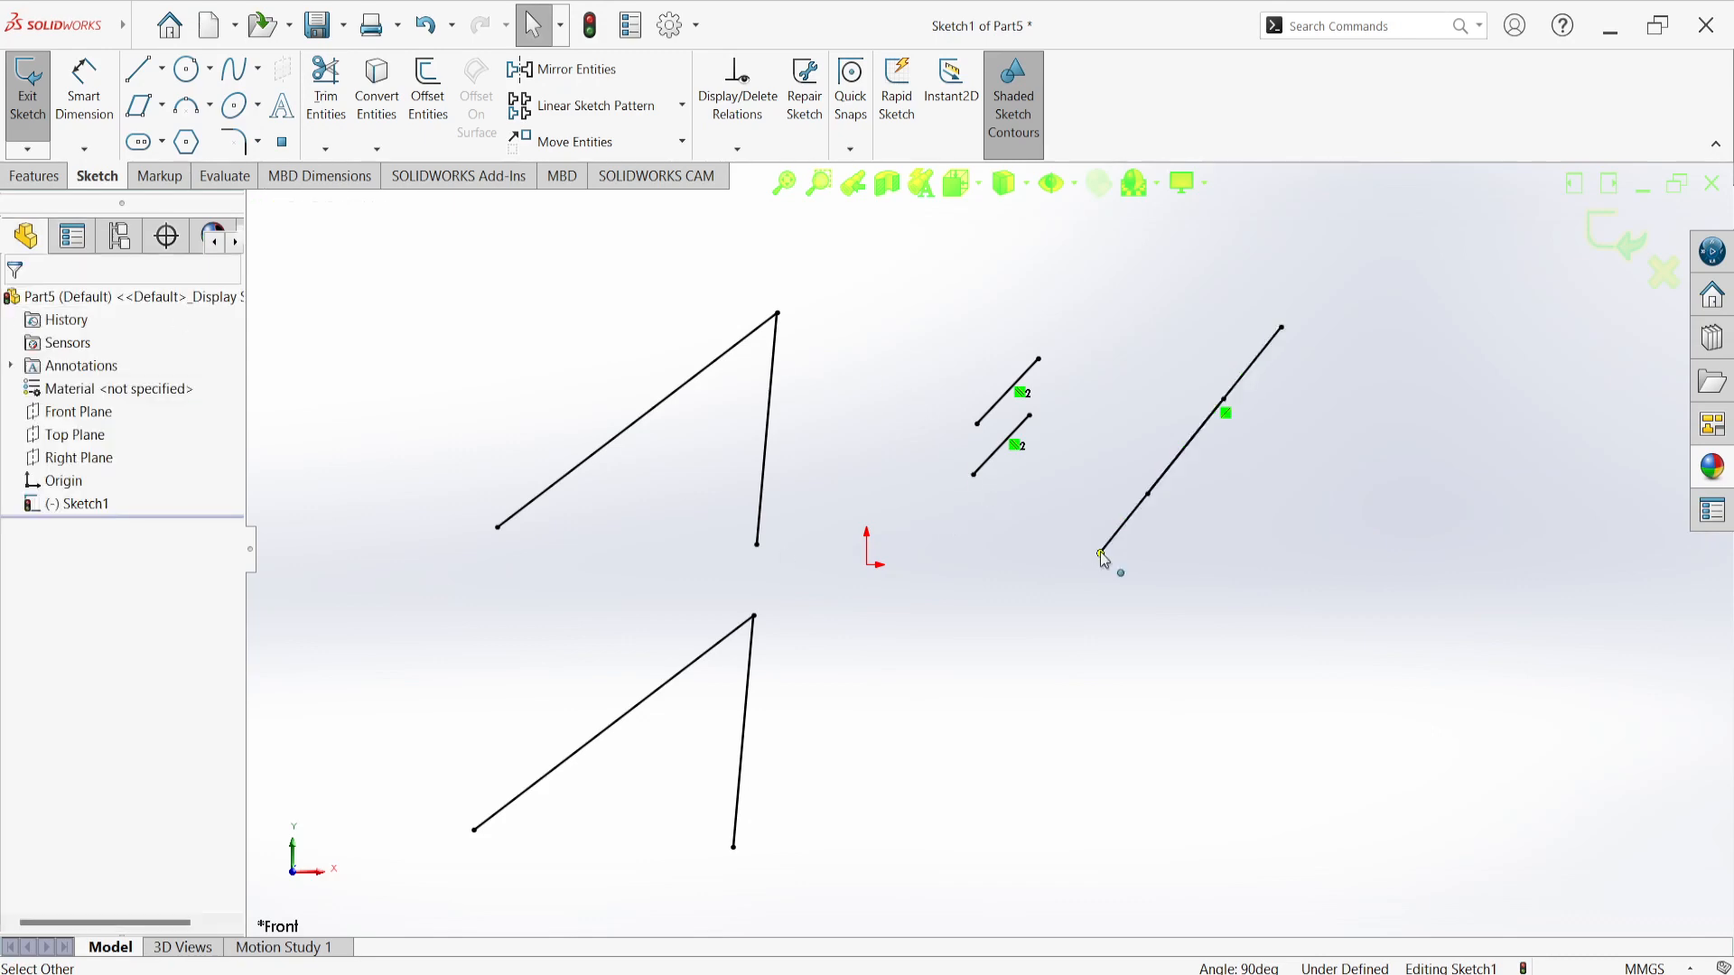
Step: Shift the collinear pair slightly, moving it once by its lower line and once by its upper line
click(1126, 521)
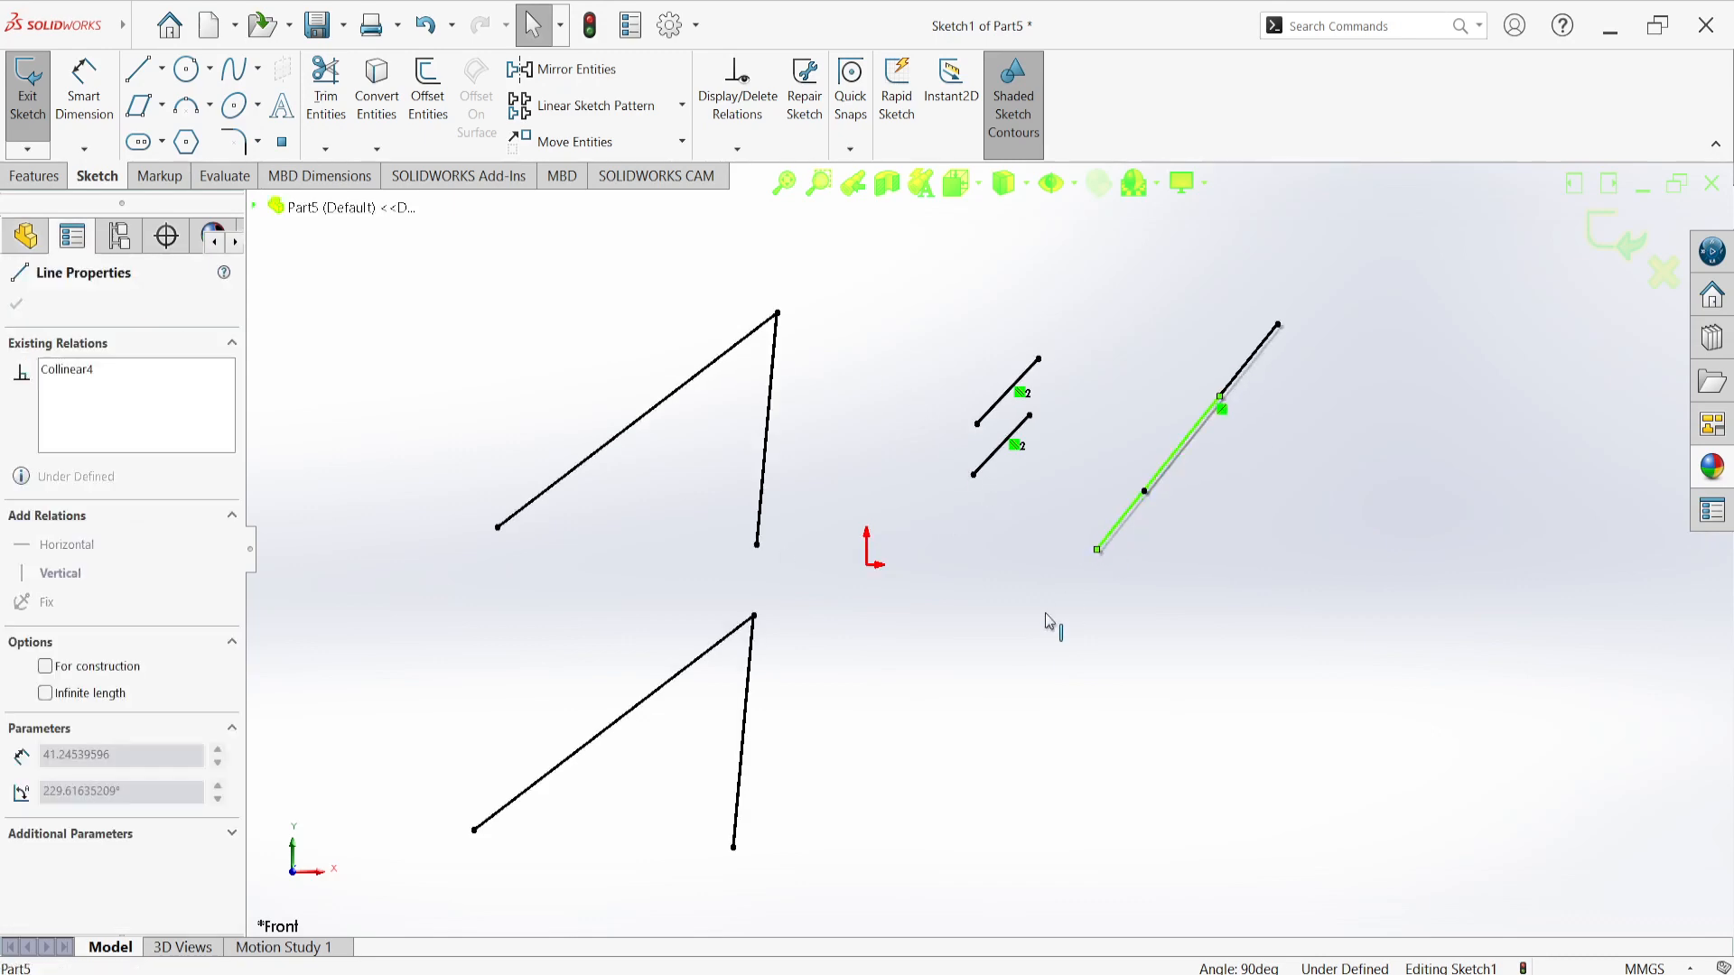
mouse_move(1153, 503)
mouse_down()
mouse_move(1131, 434)
mouse_move(1204, 503)
mouse_move(1189, 469)
mouse_move(1143, 492)
mouse_up()
scroll(1287, 509, down, 2)
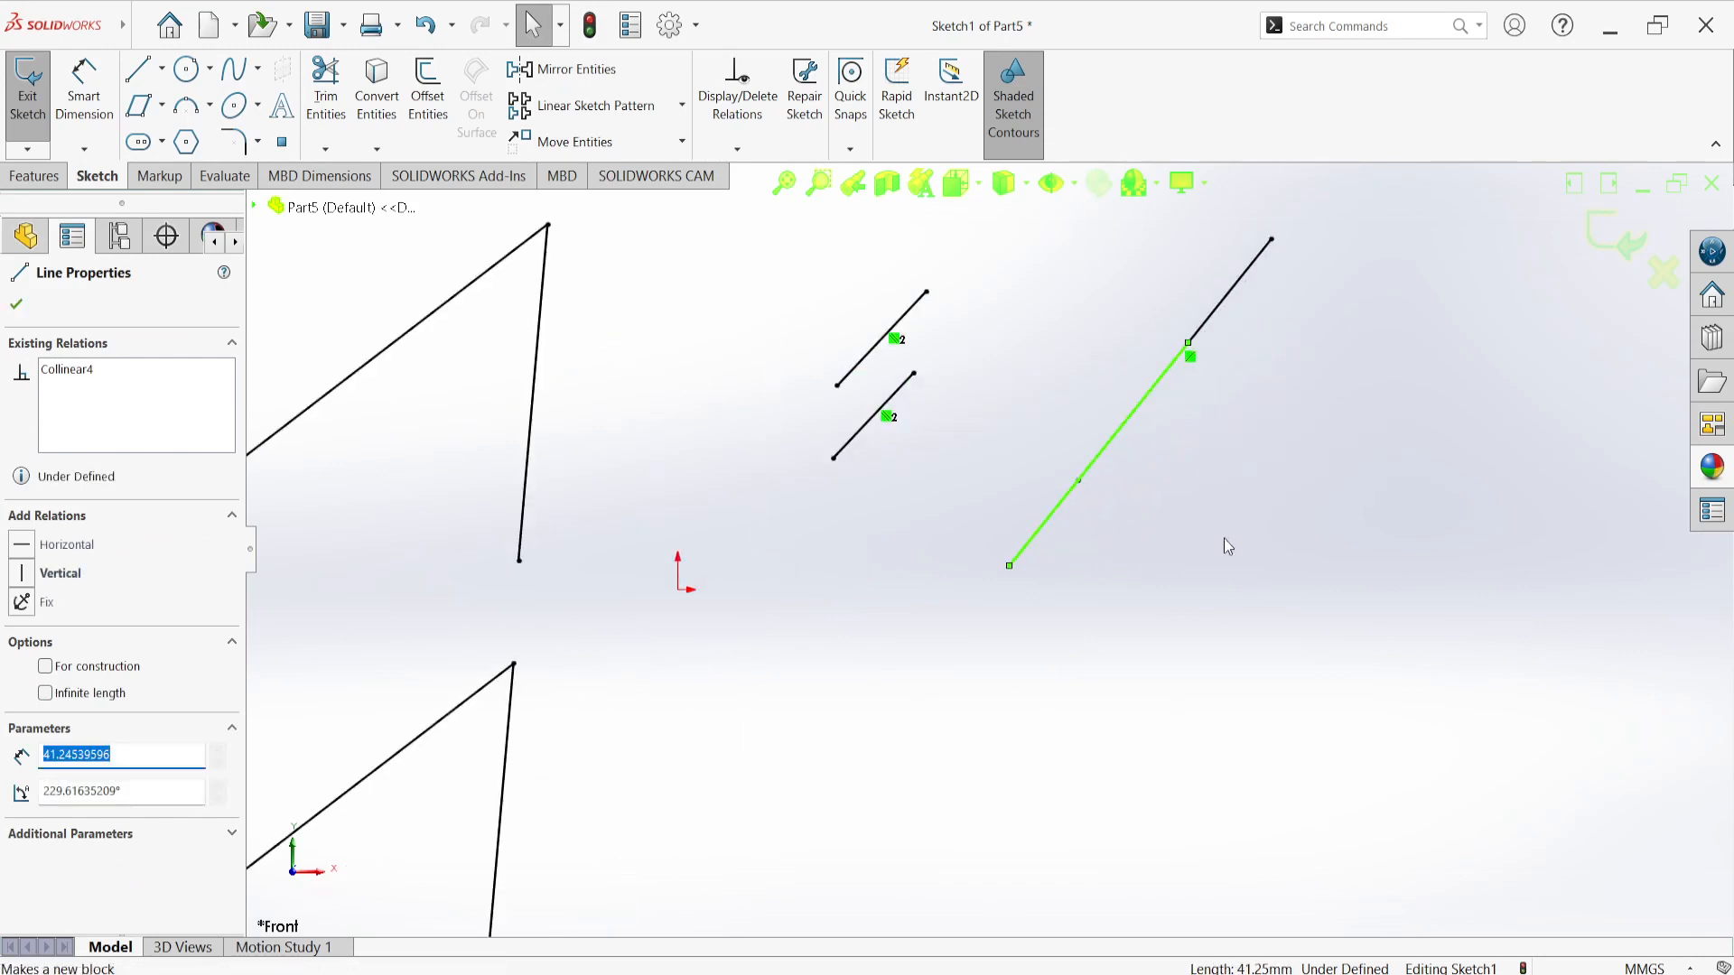
scroll(1140, 301, down, 2)
click(1199, 422)
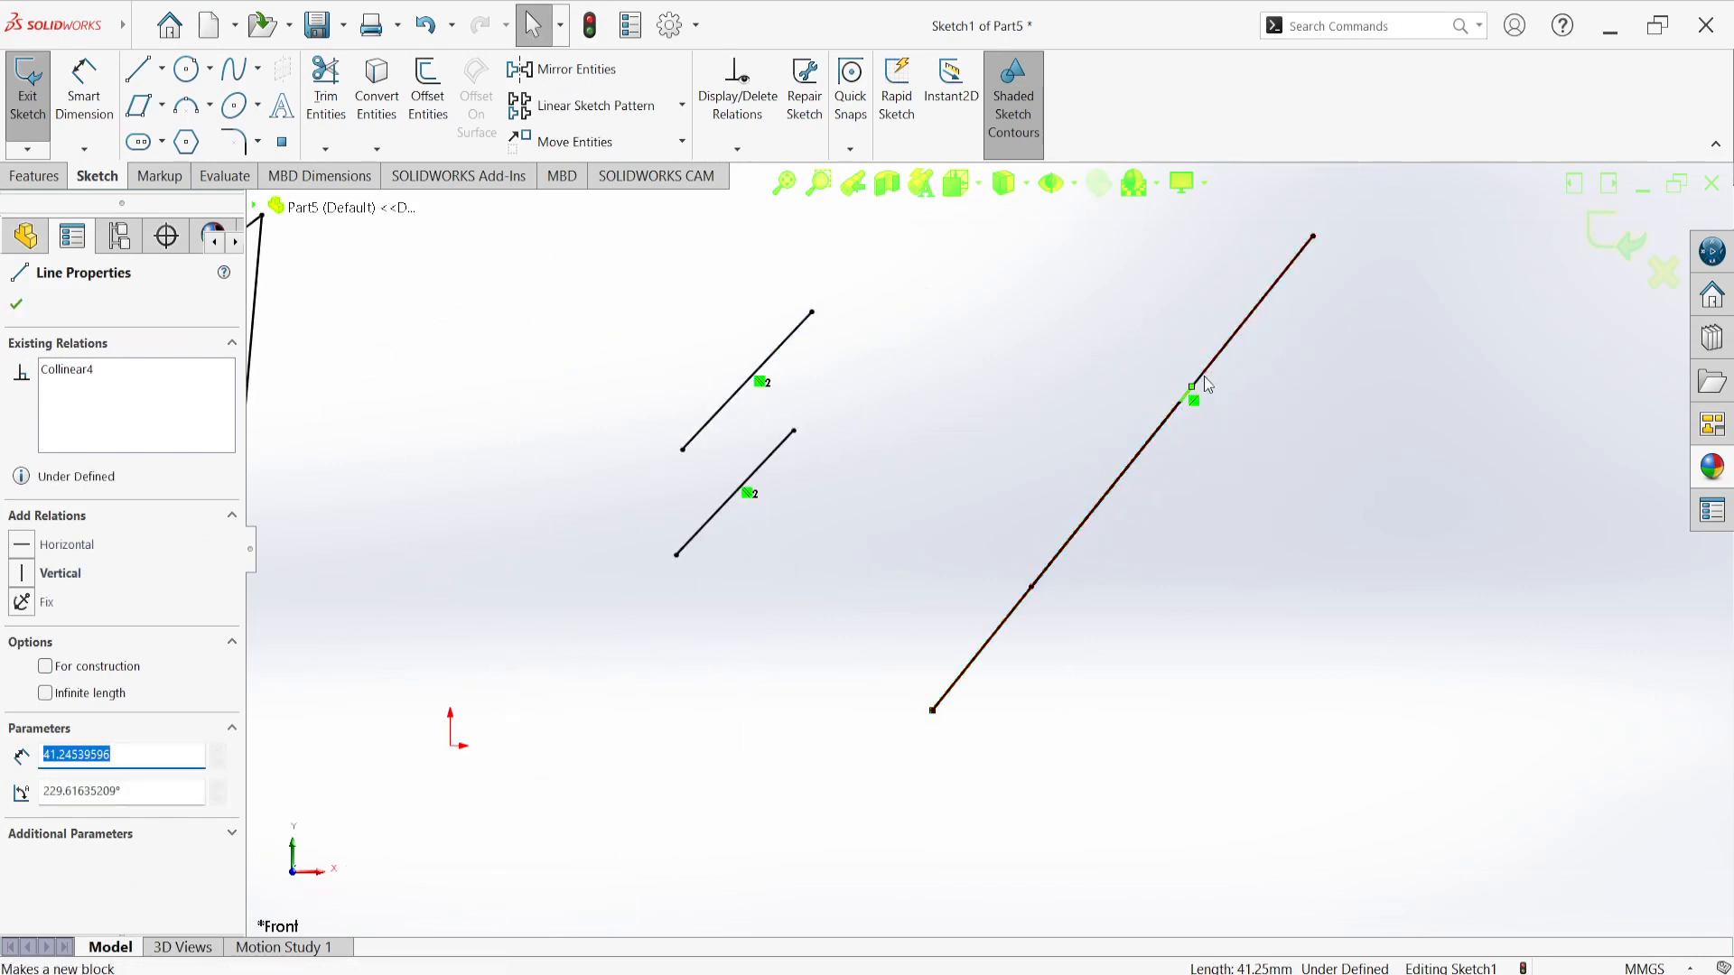
mouse_move(1211, 371)
mouse_down()
mouse_move(1281, 298)
mouse_move(1302, 317)
mouse_up()
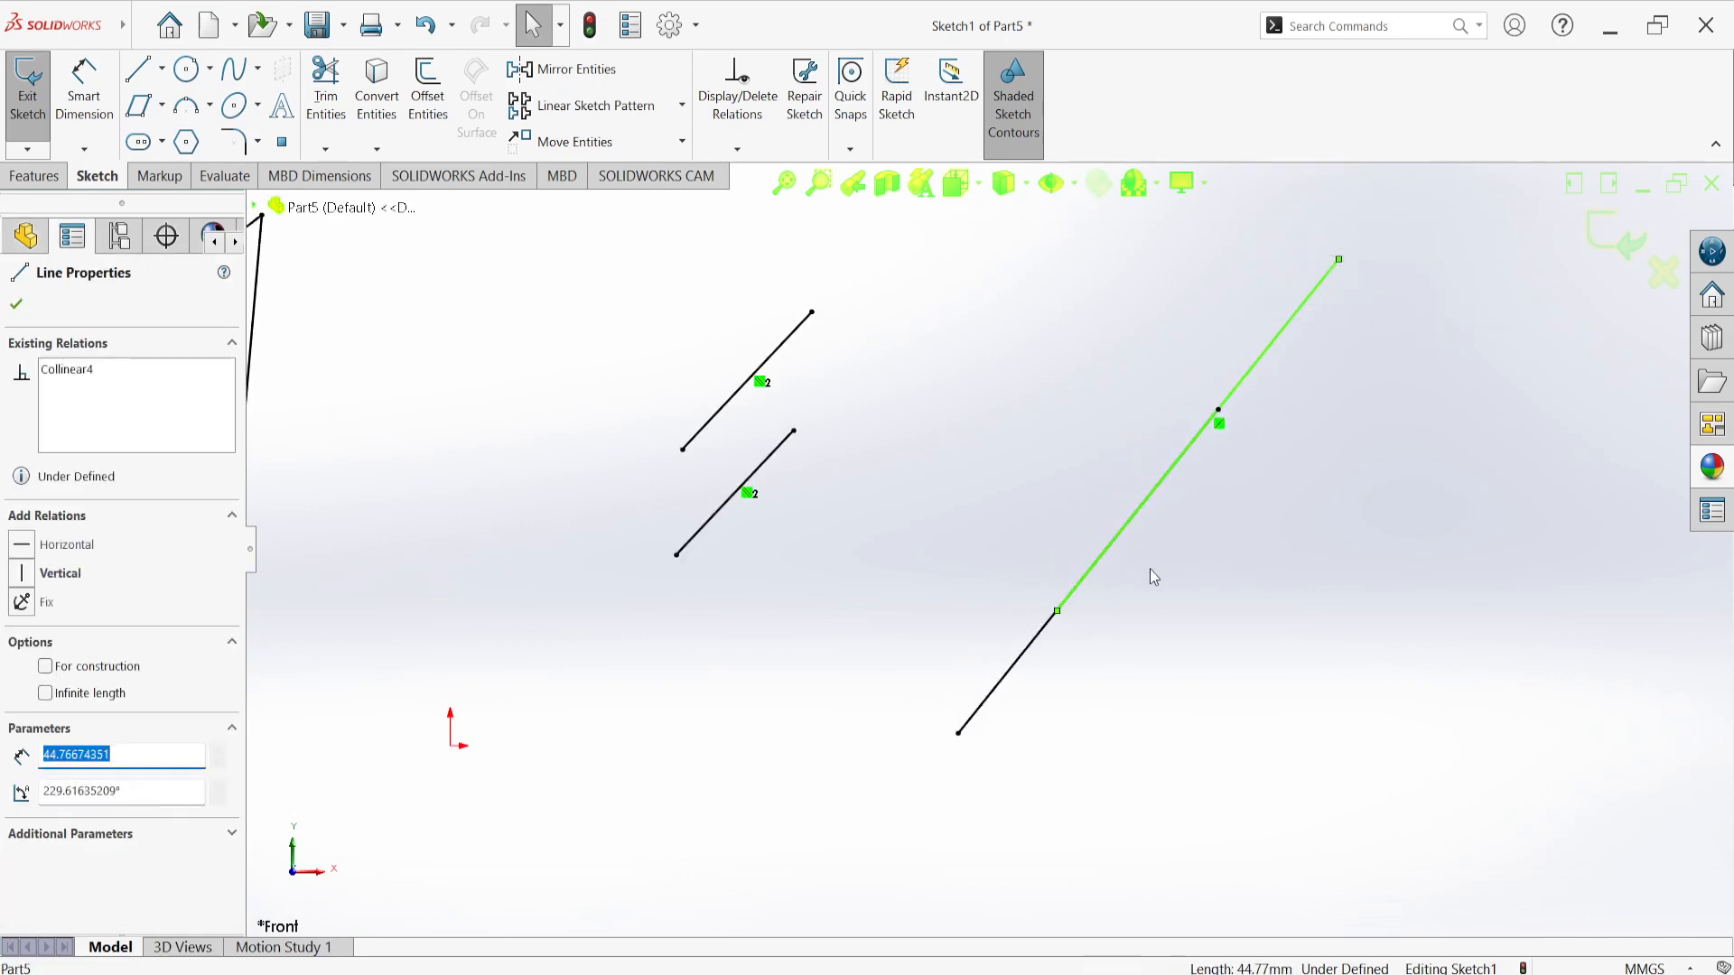
Step: Delete the Collinear relation and try moving the lower line away from the upper one, undoing that move
click(1221, 428)
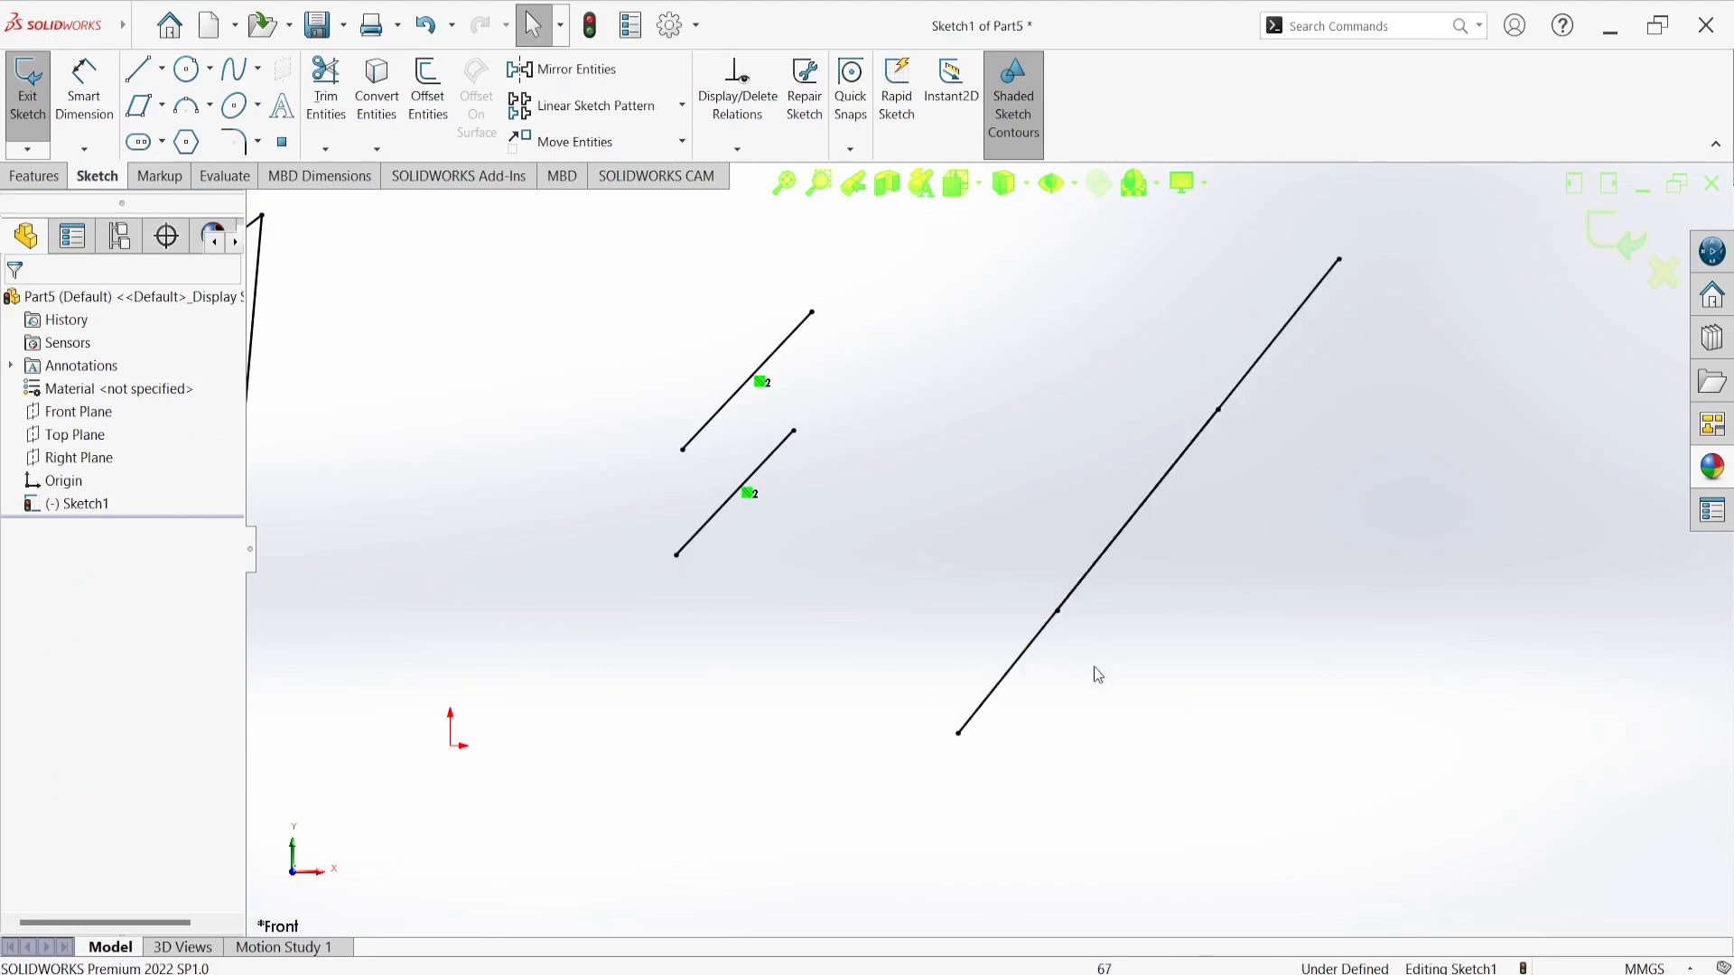
mouse_move(1033, 670)
mouse_down()
mouse_move(925, 817)
mouse_move(886, 685)
mouse_move(948, 779)
mouse_move(916, 754)
mouse_up()
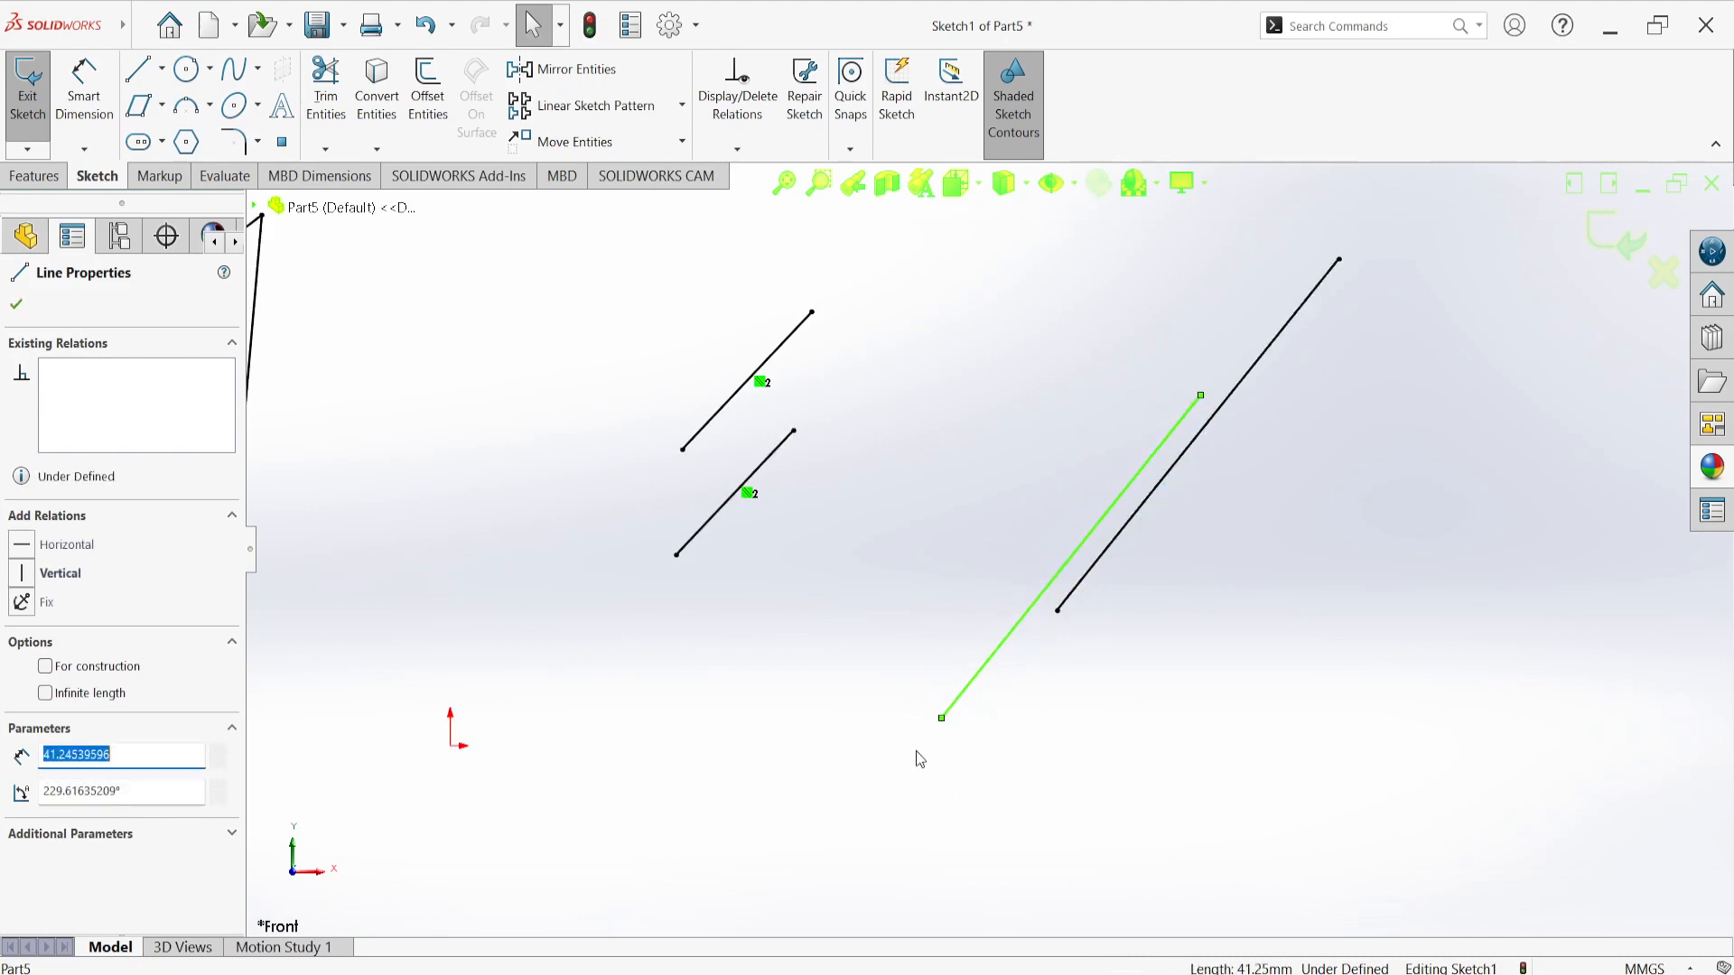
key(ctrl+z)
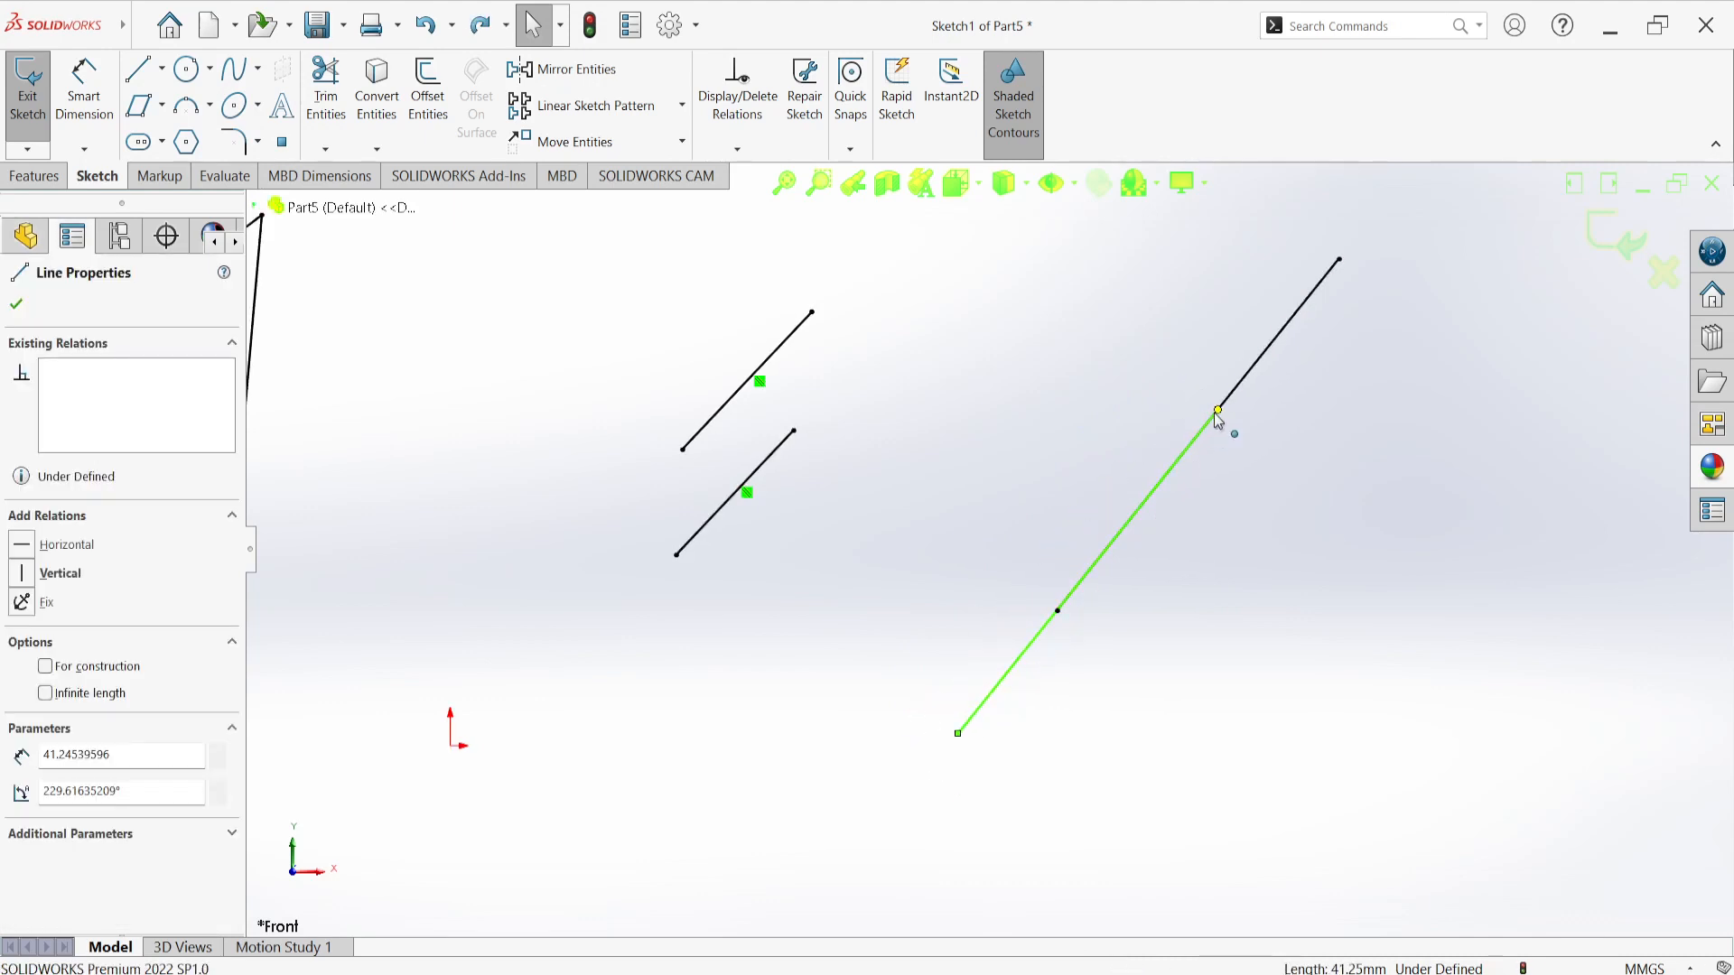
Step: Shorten the lower line to about 12 mm from its upper endpoint, and undo back to the collinear pair
drag(1216, 411, 1036, 639)
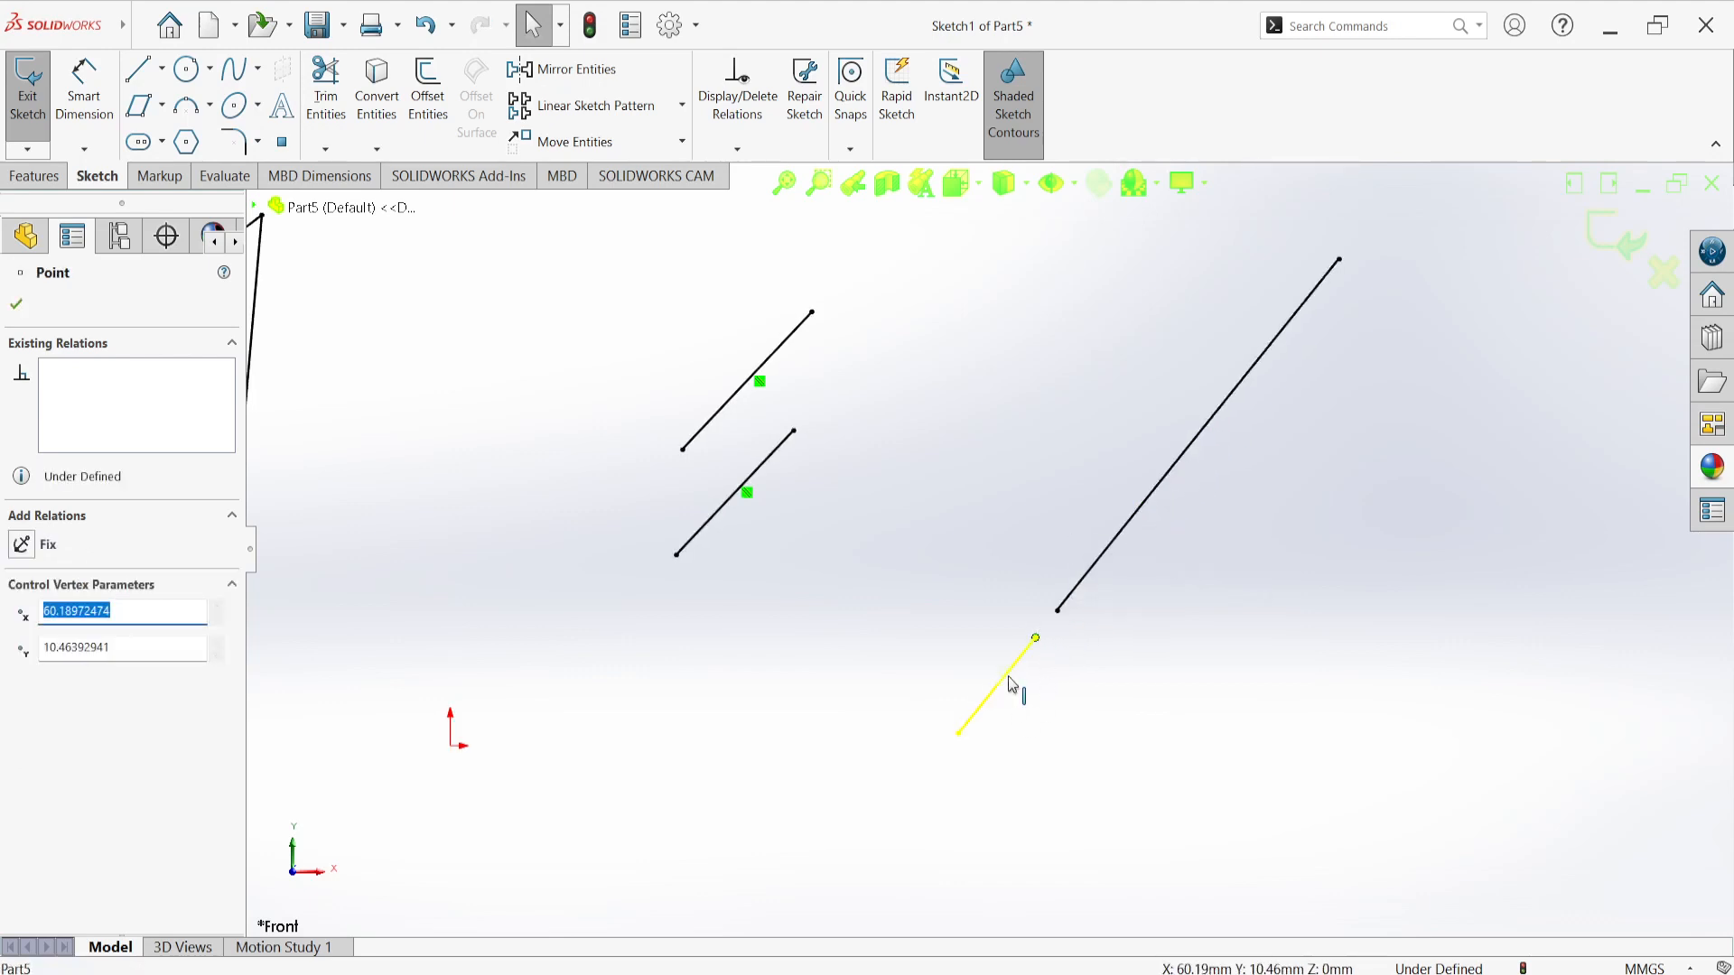
click(1012, 684)
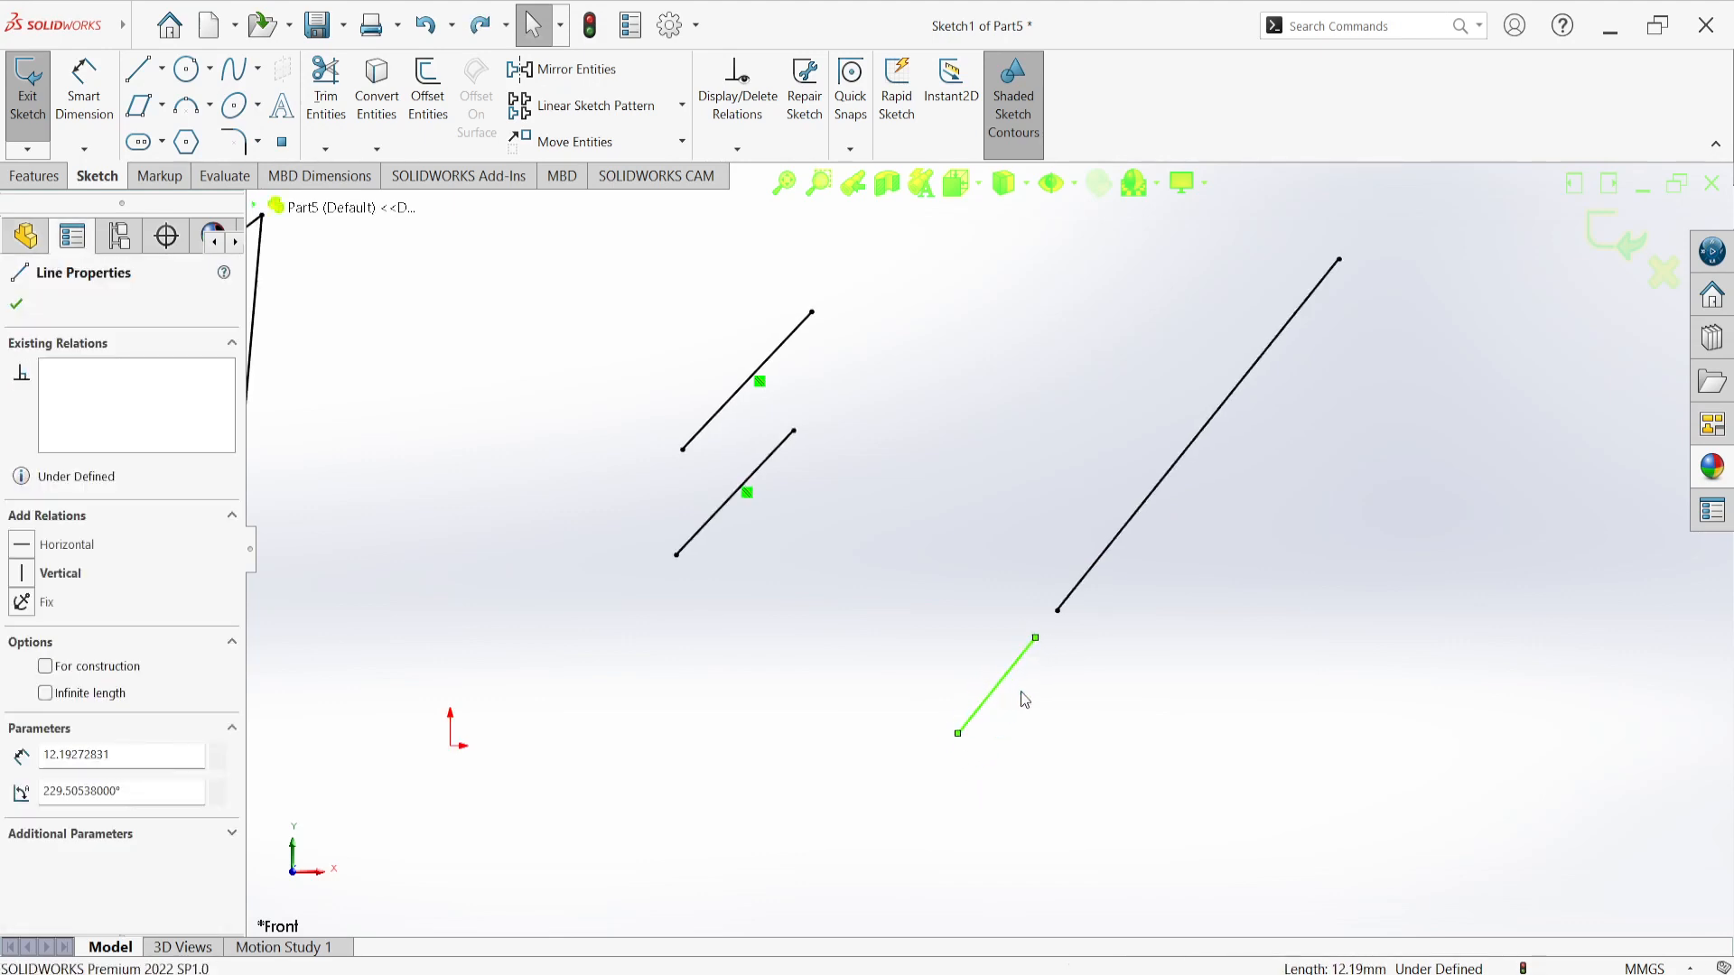
key(ctrl+z)
click(1233, 473)
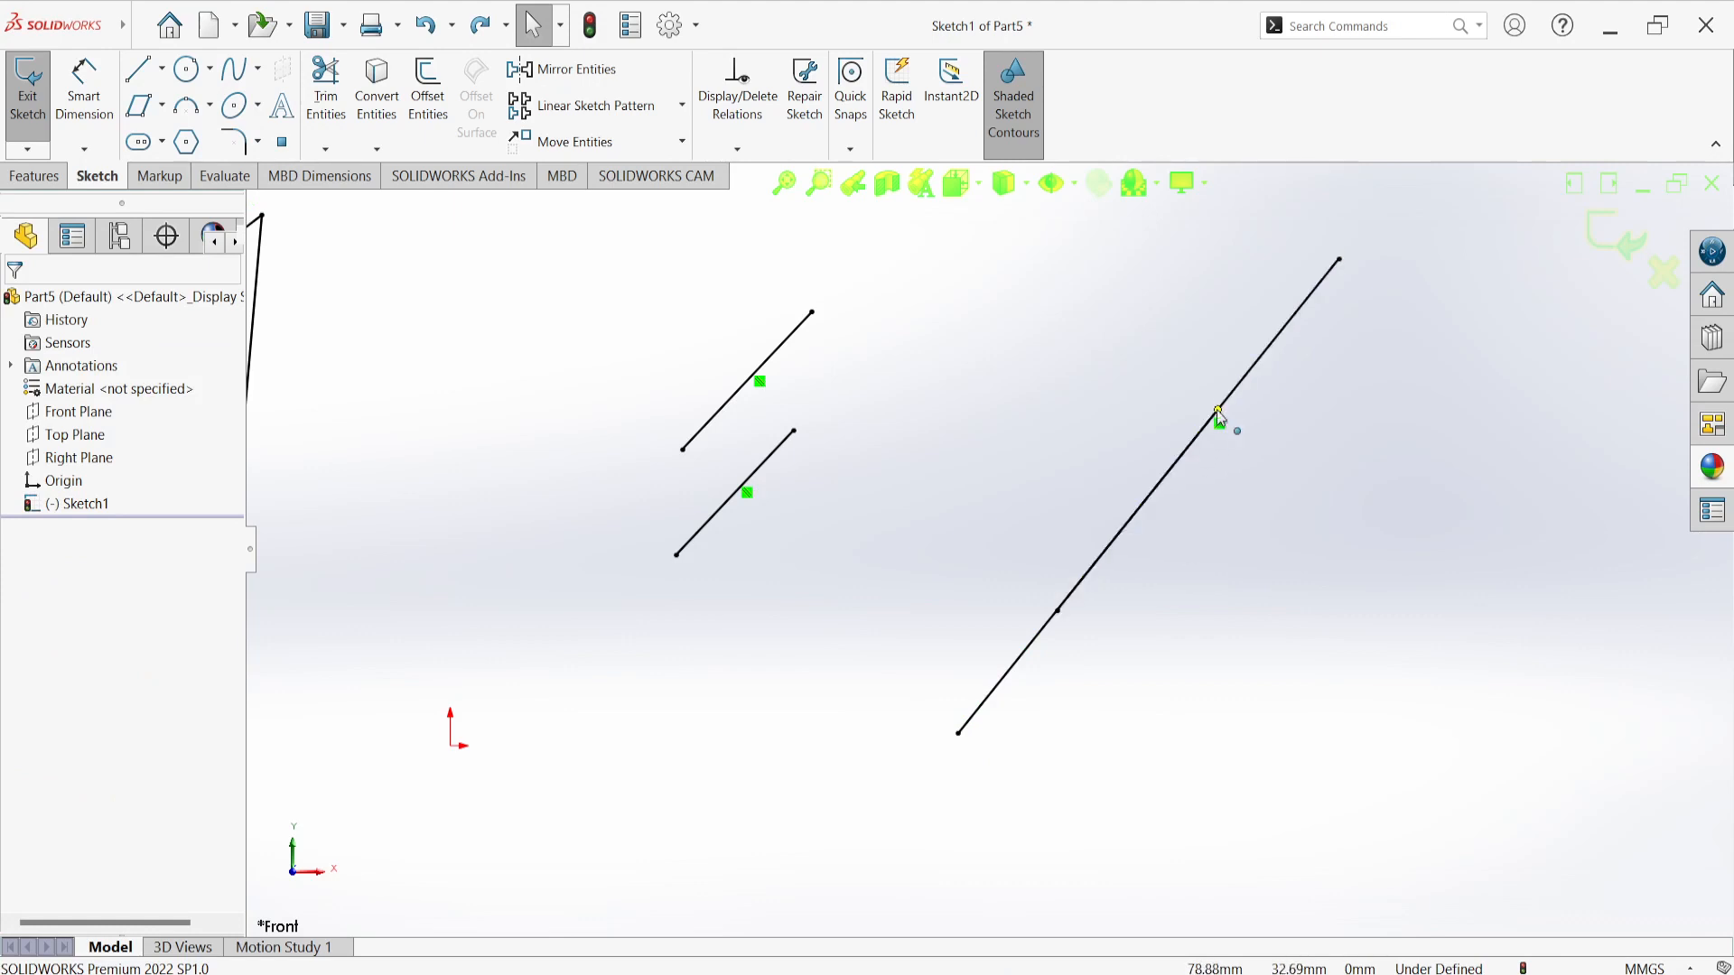
Step: Shorten the lower collinear line to about 30 mm from its upper endpoint and delete the Coincident relation at that point
mouse_move(1216, 412)
mouse_down()
mouse_move(1146, 545)
mouse_move(1147, 495)
mouse_up()
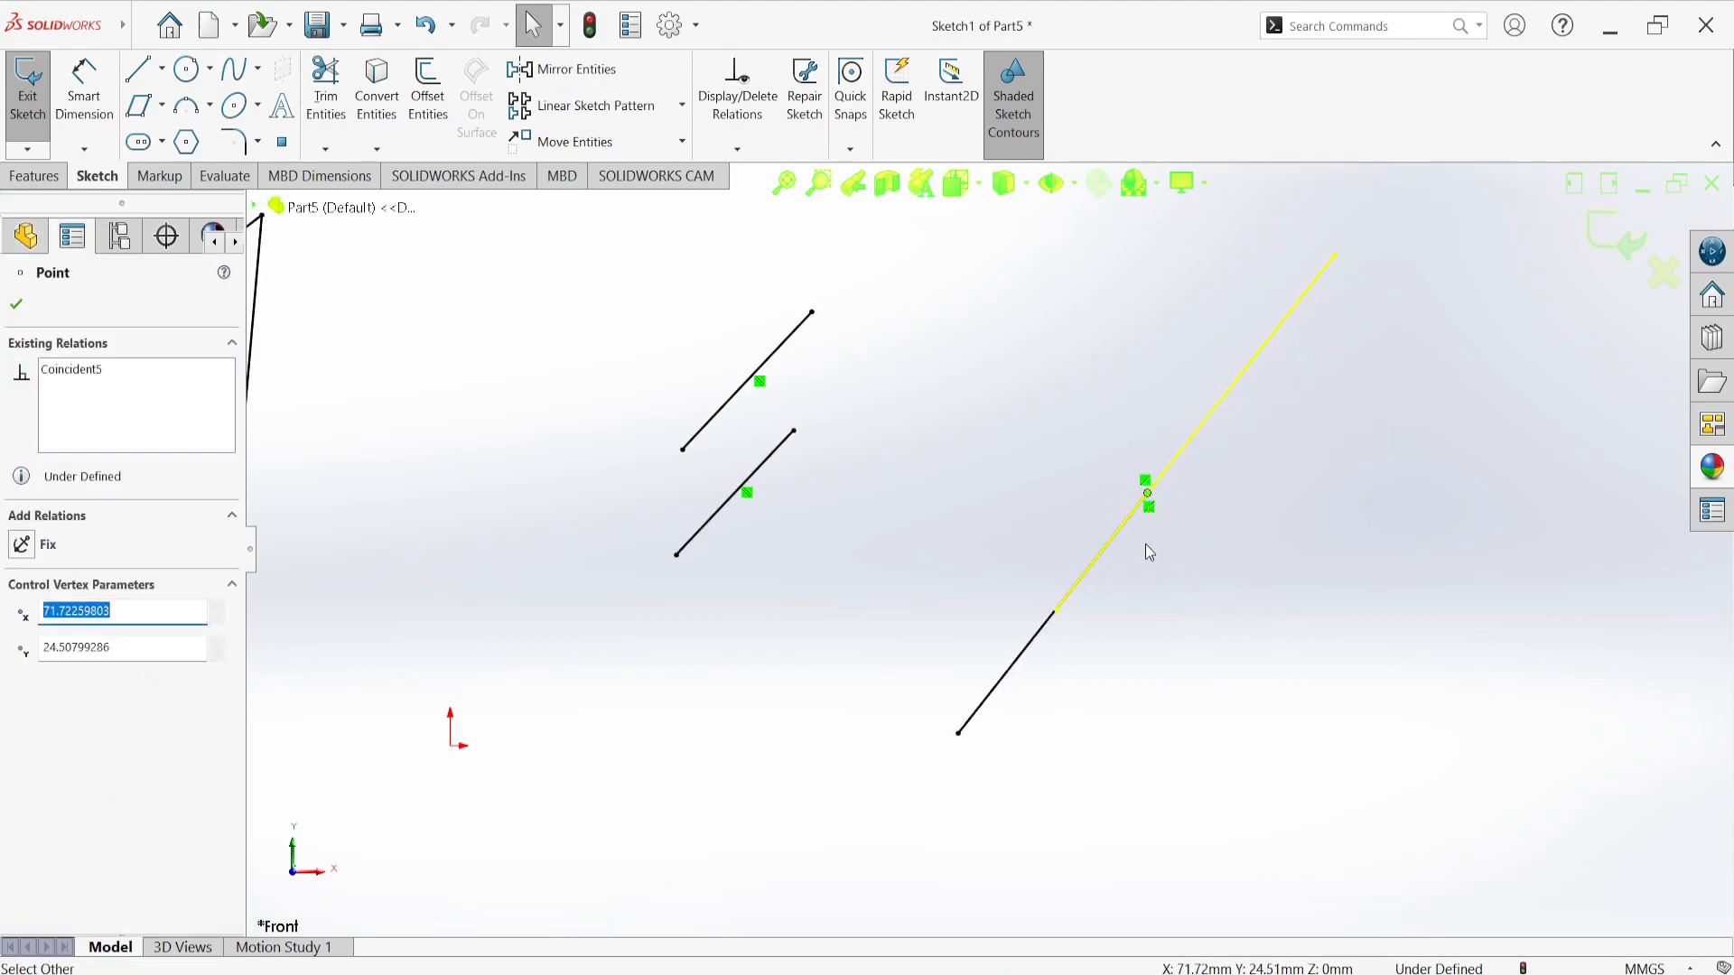
scroll(1146, 517, down, 3)
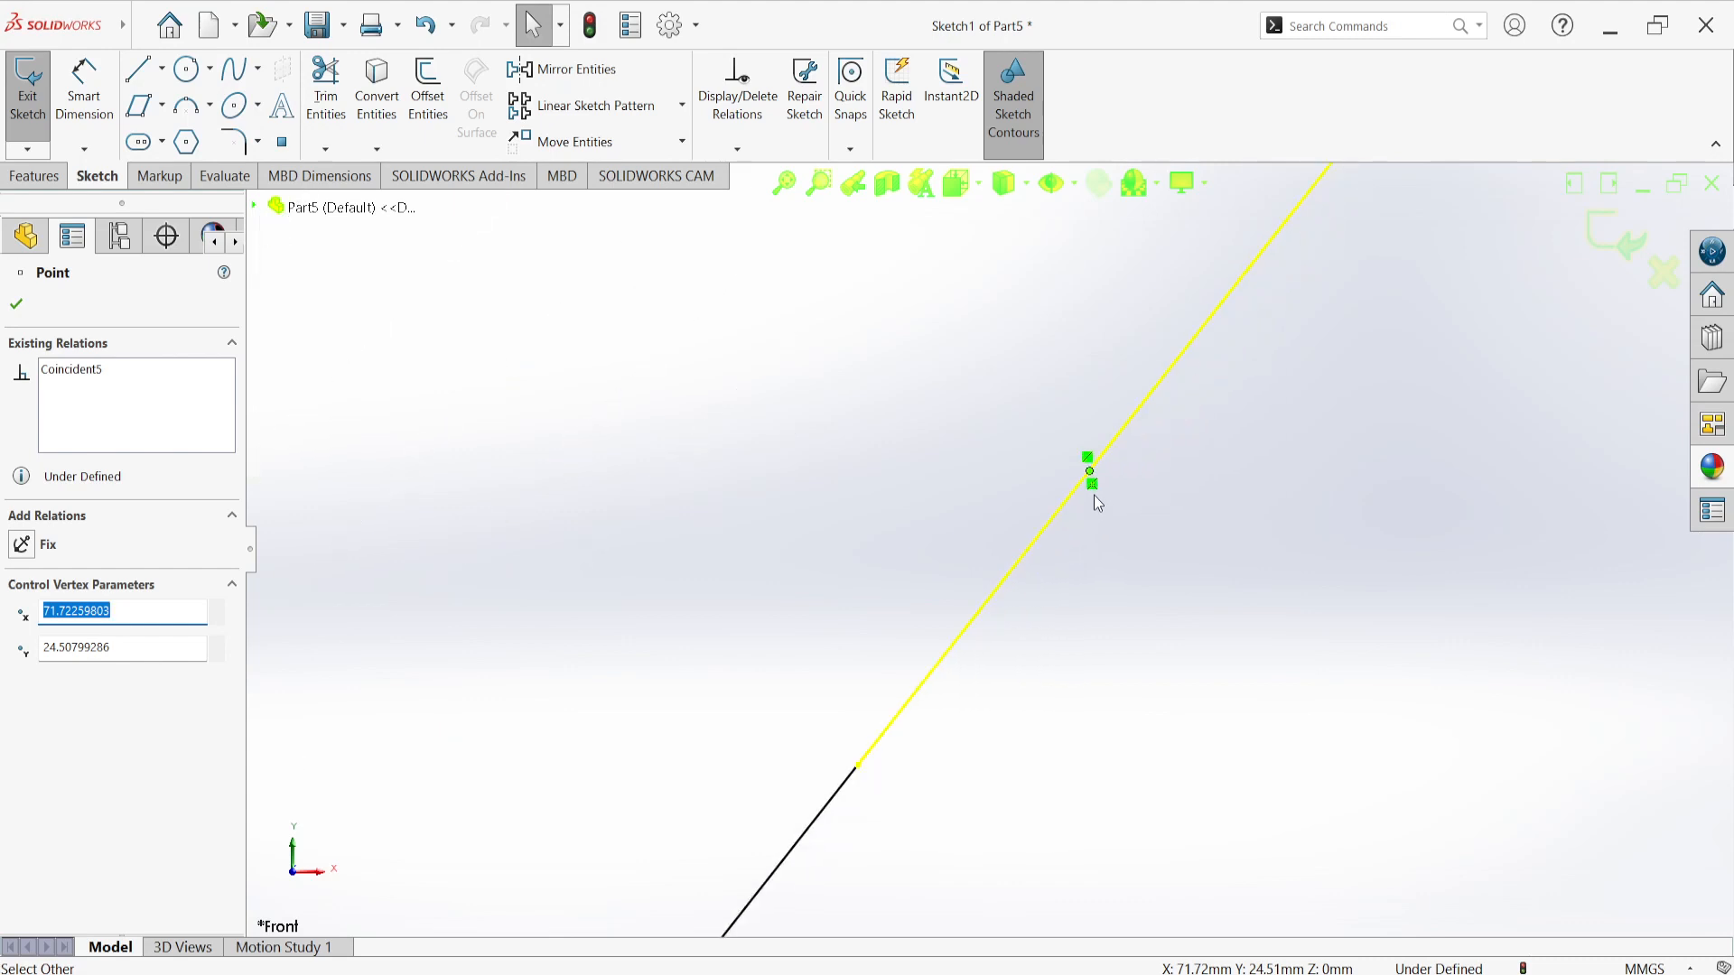
key(Delete)
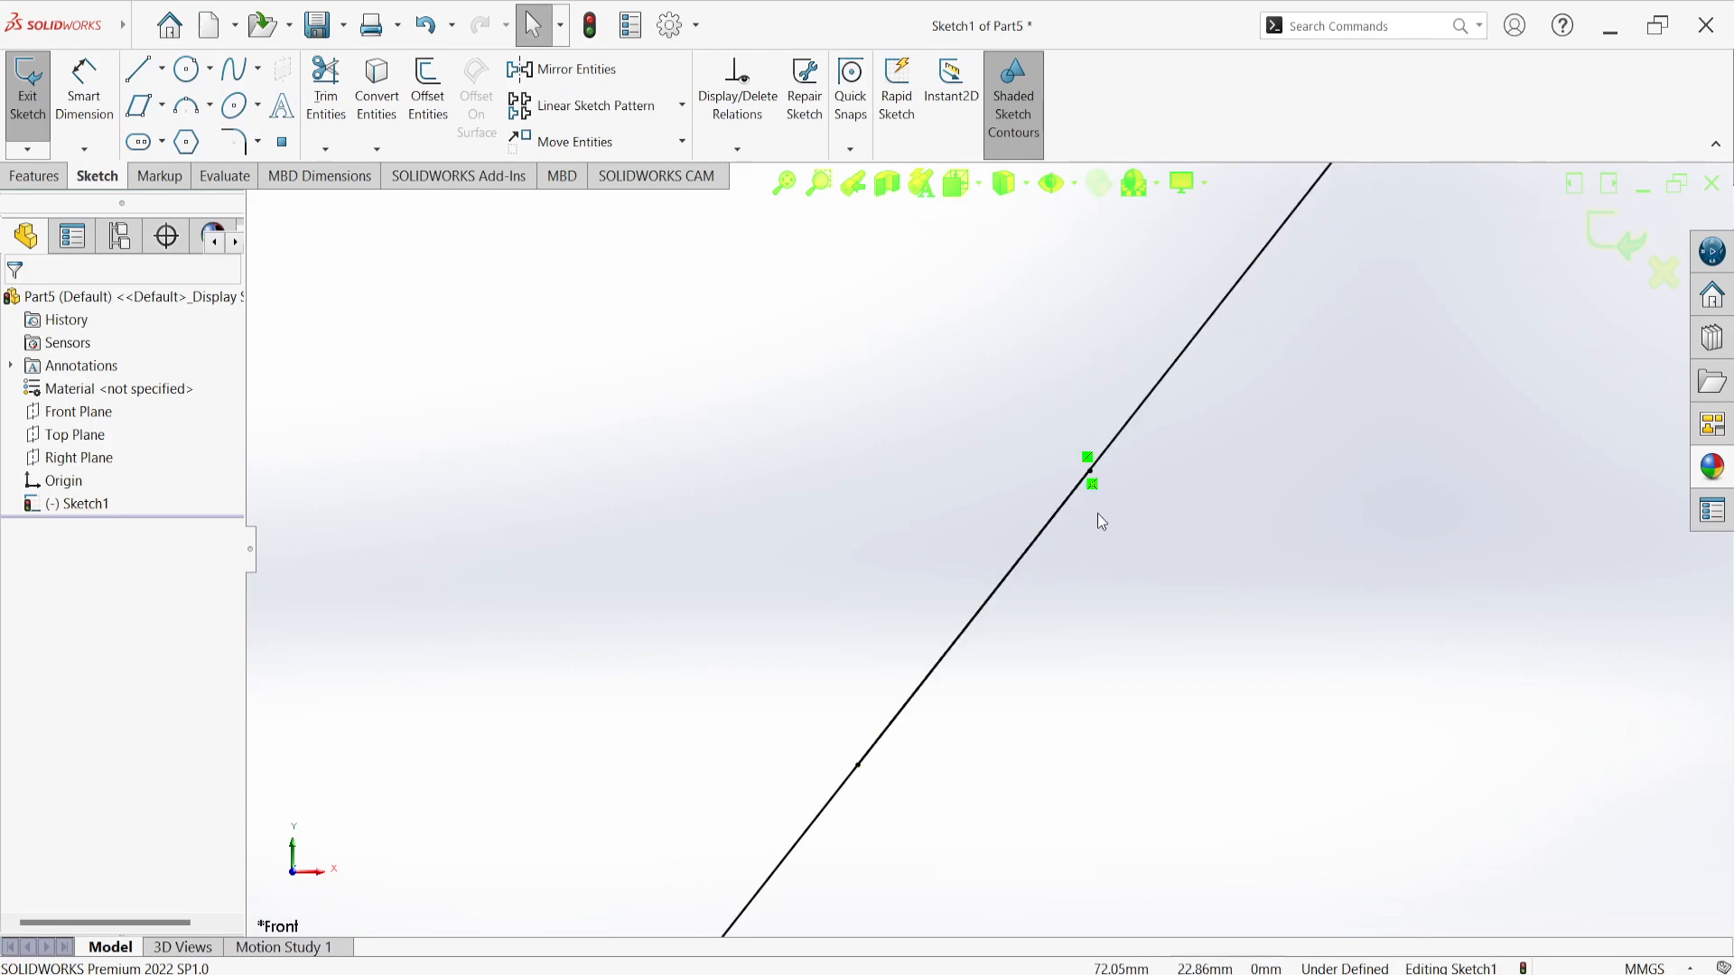
click(1096, 490)
Step: Shift the collinear pair slightly by its lower line and examine up close the endpoints where the two lines overlap
scroll(1110, 530, up, 6)
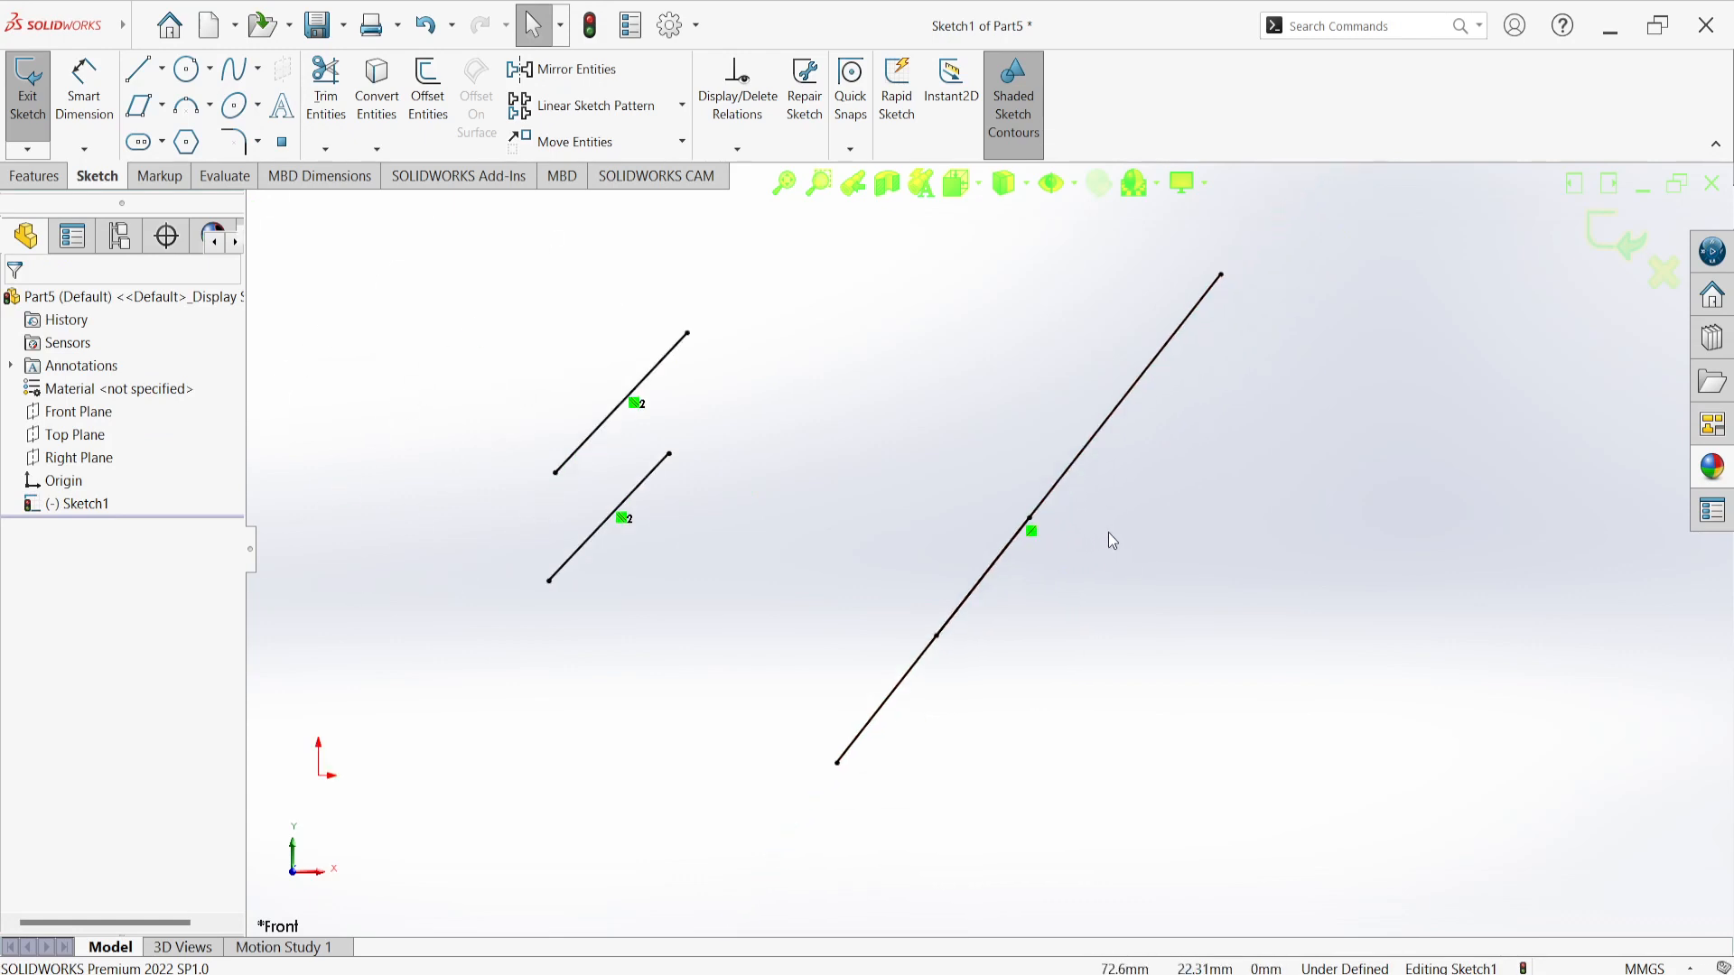
click(926, 668)
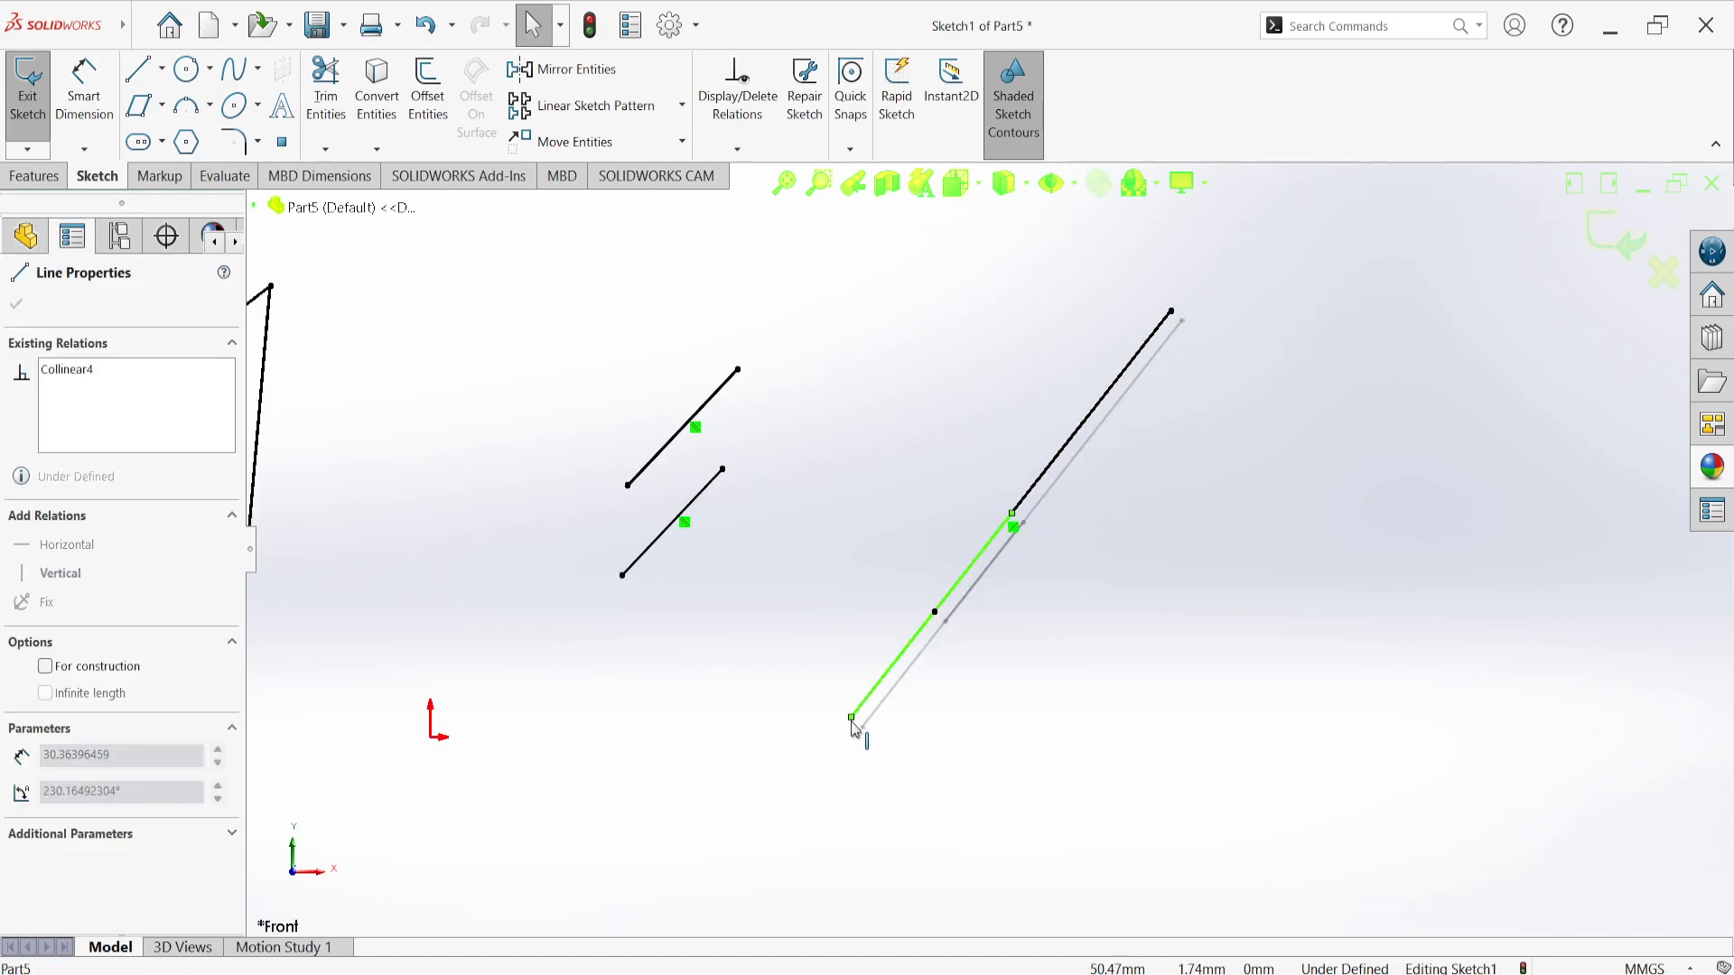
scroll(1021, 540, up, 3)
scroll(1021, 532, down, 4)
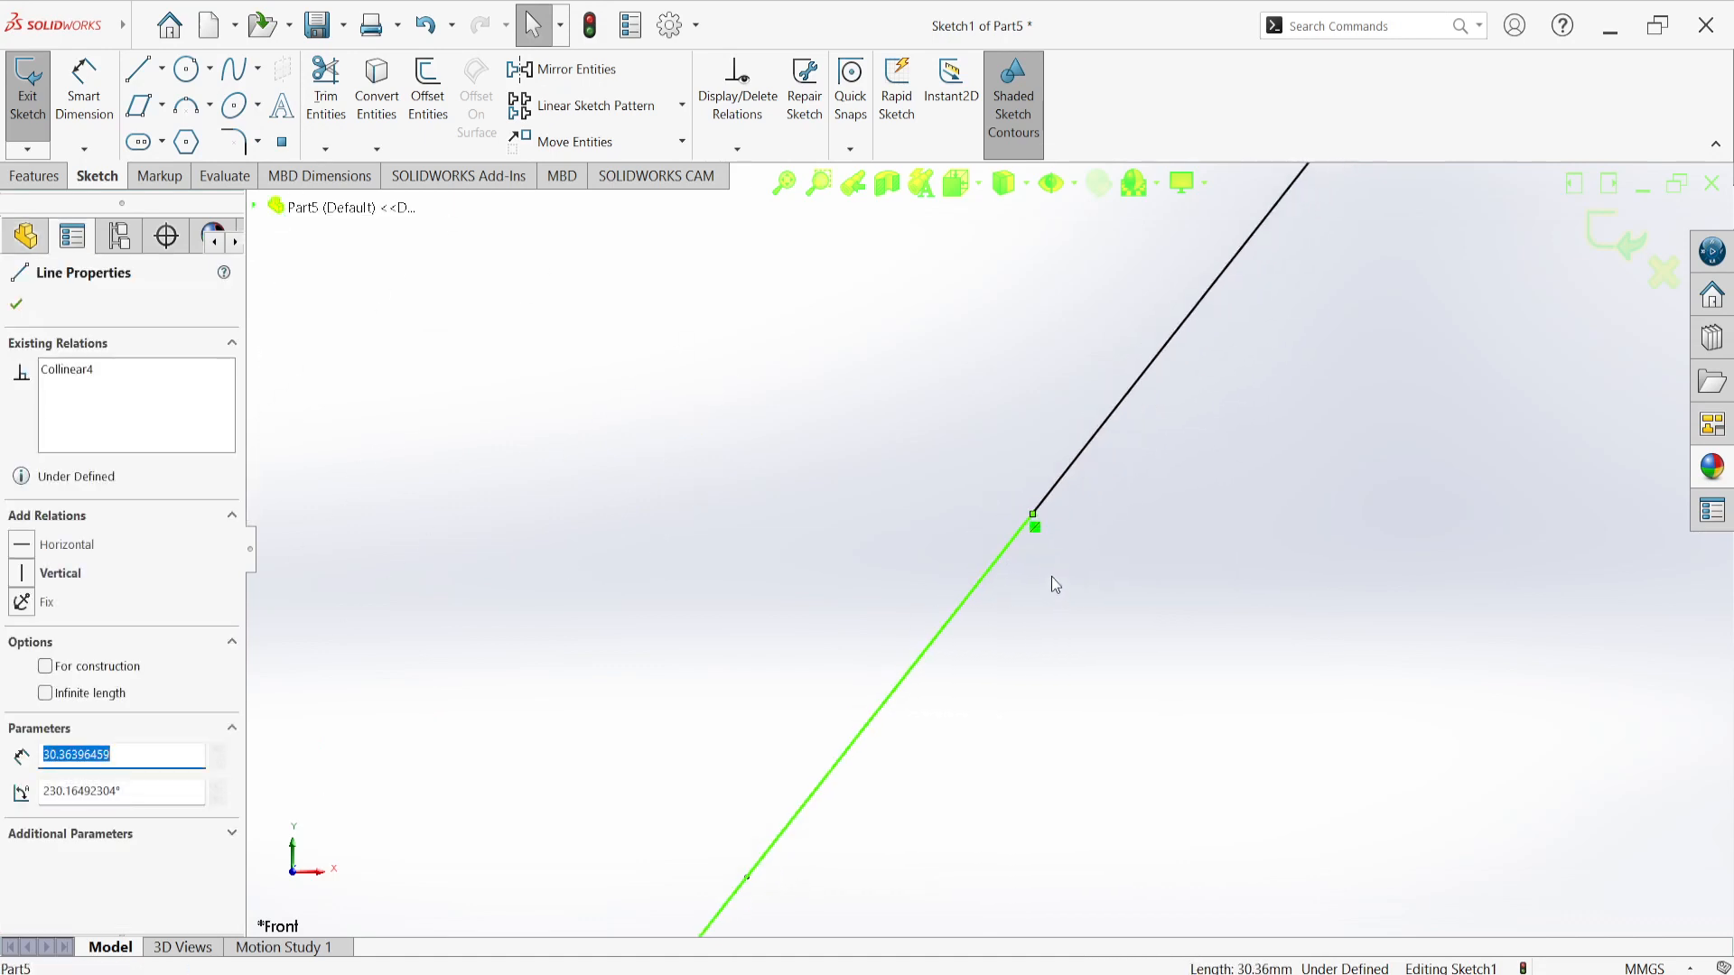
scroll(1036, 523, down, 5)
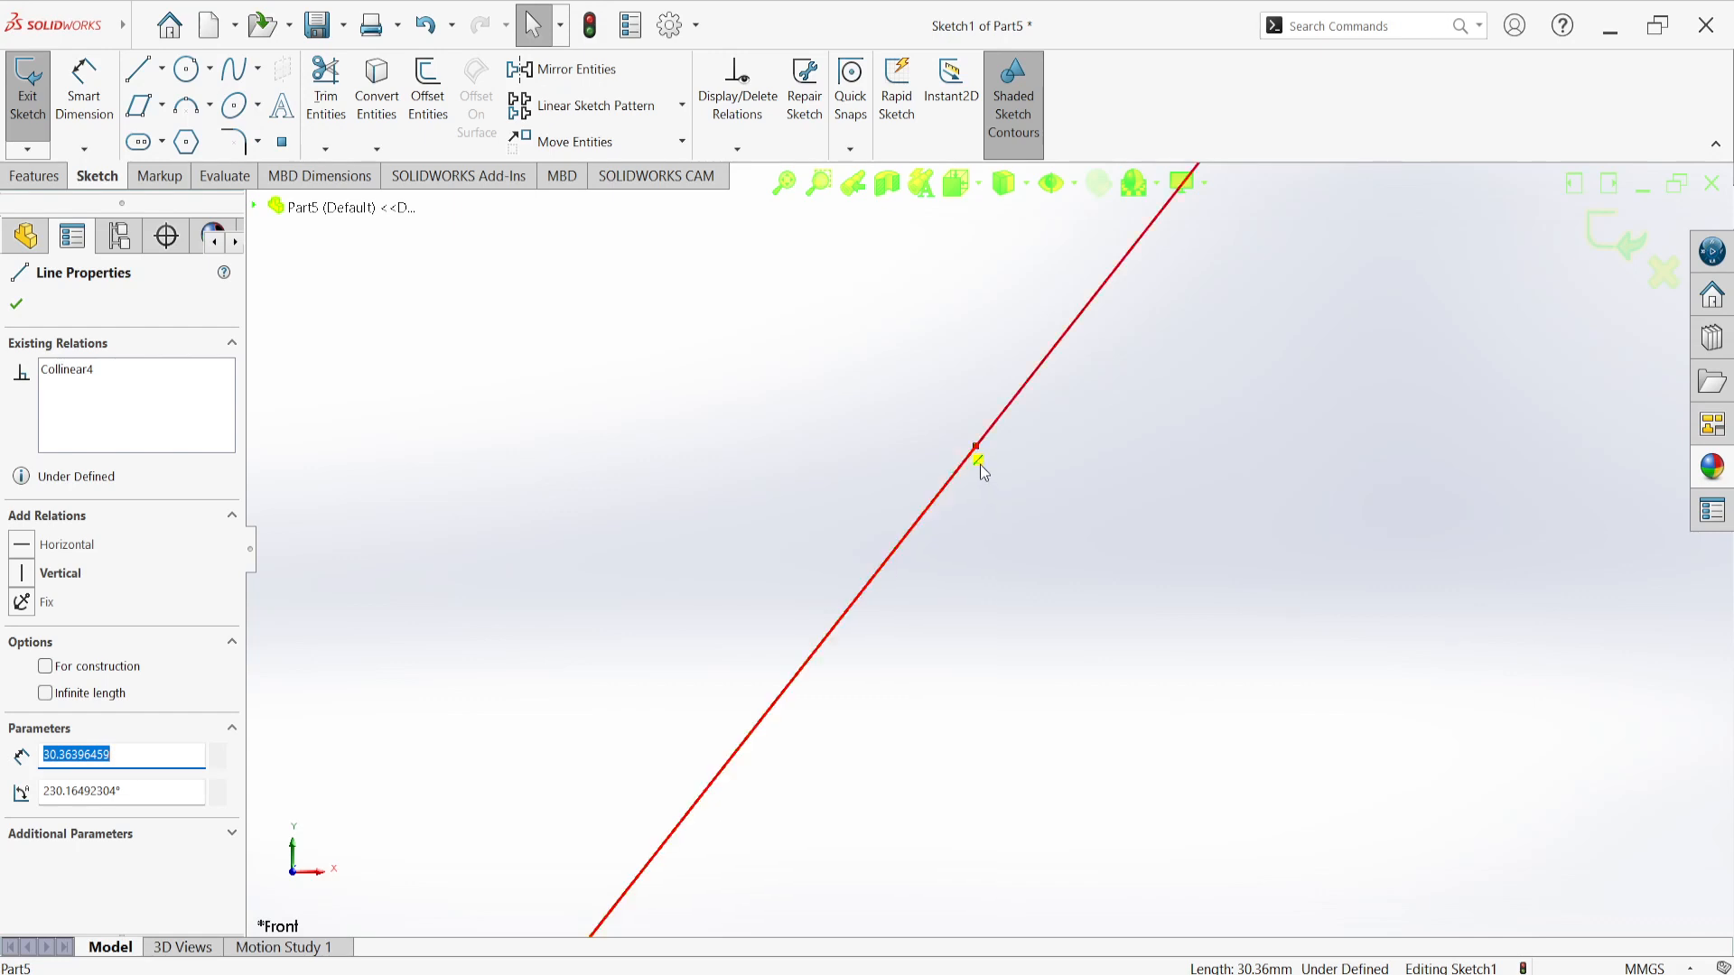
scroll(1045, 569, up, 6)
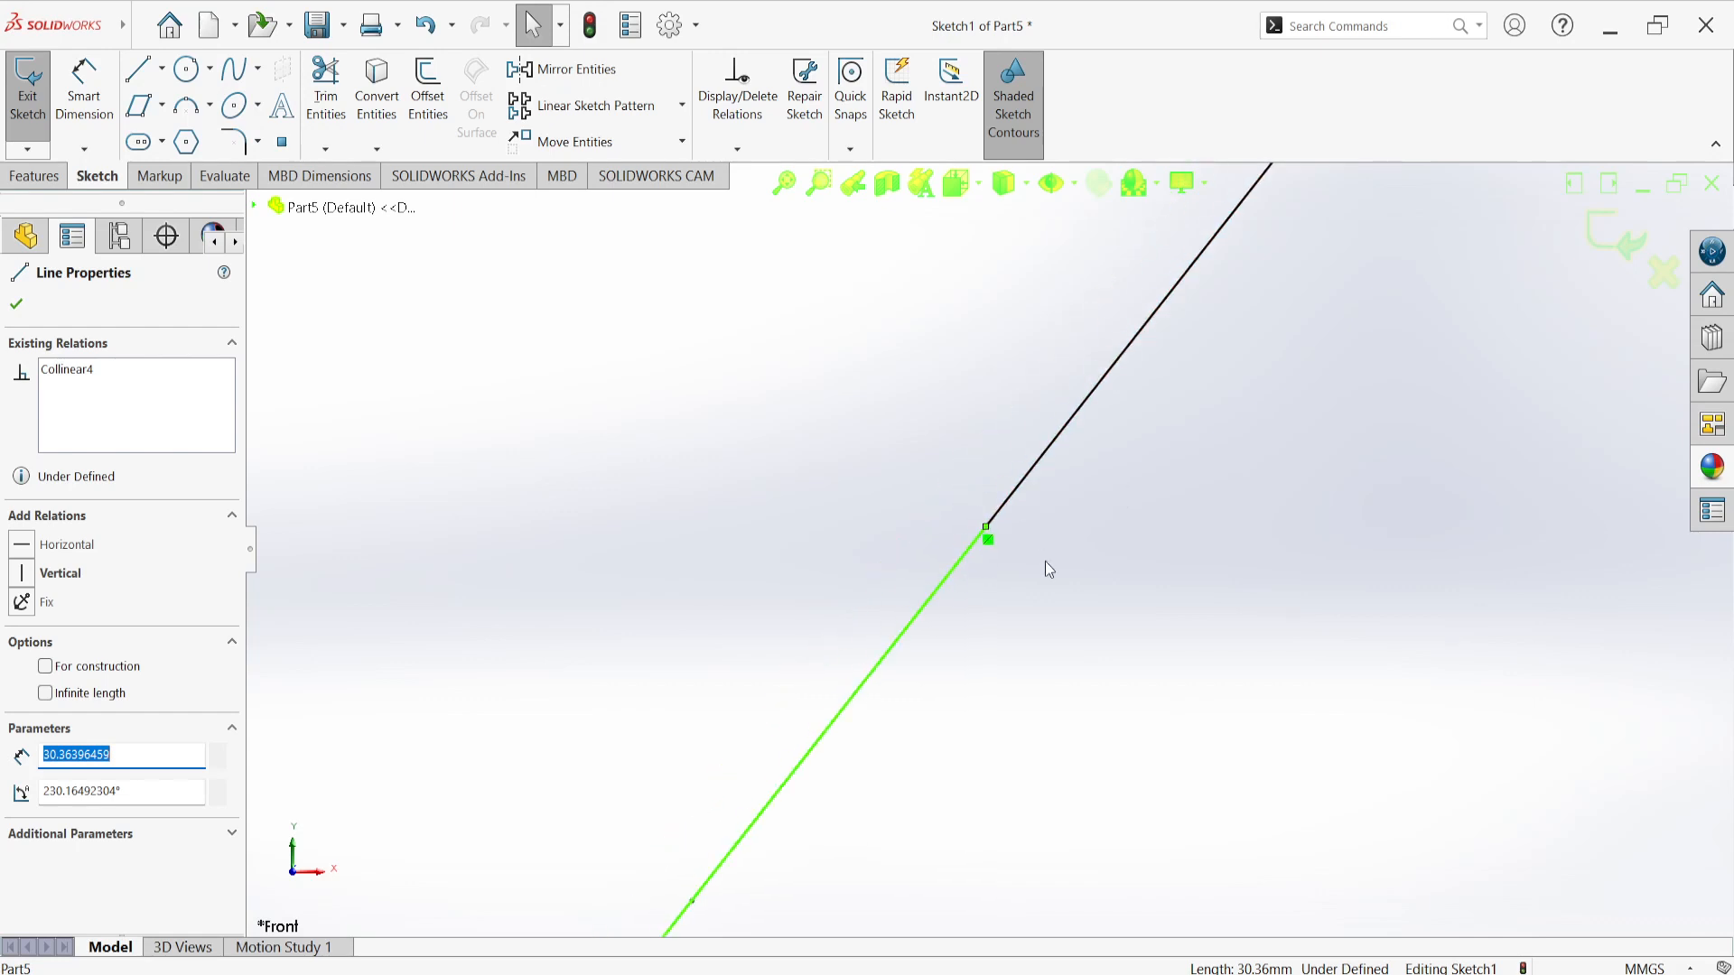
scroll(863, 646, down, 6)
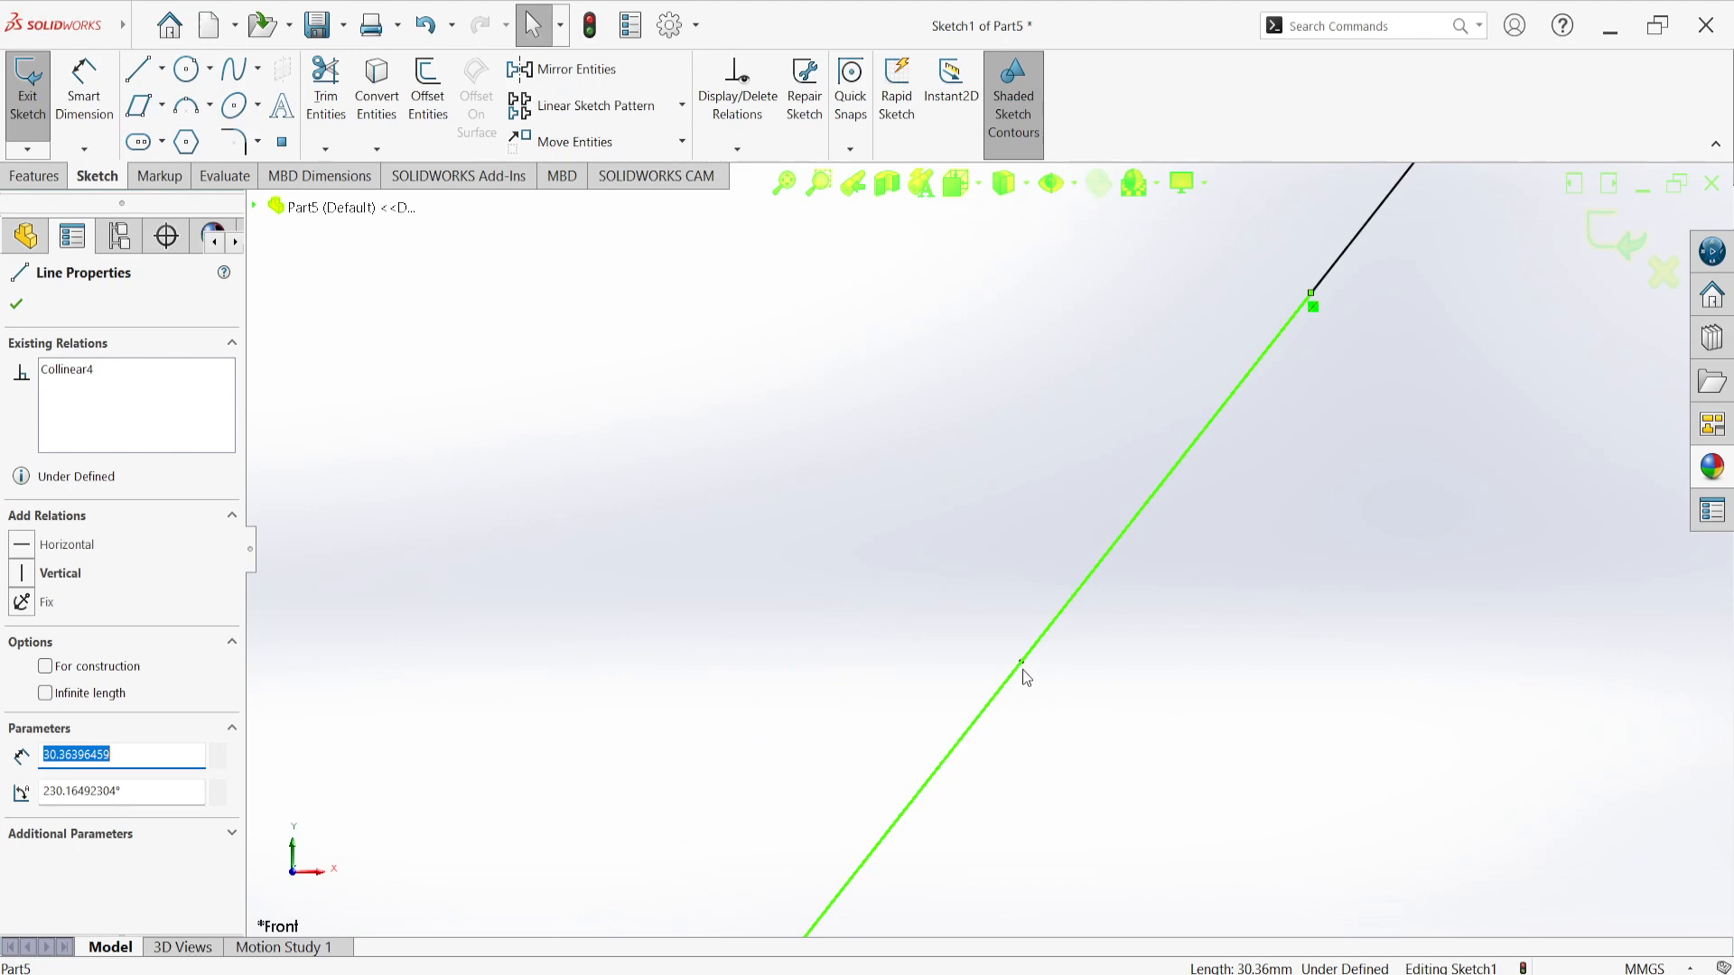
click(1022, 664)
click(1028, 681)
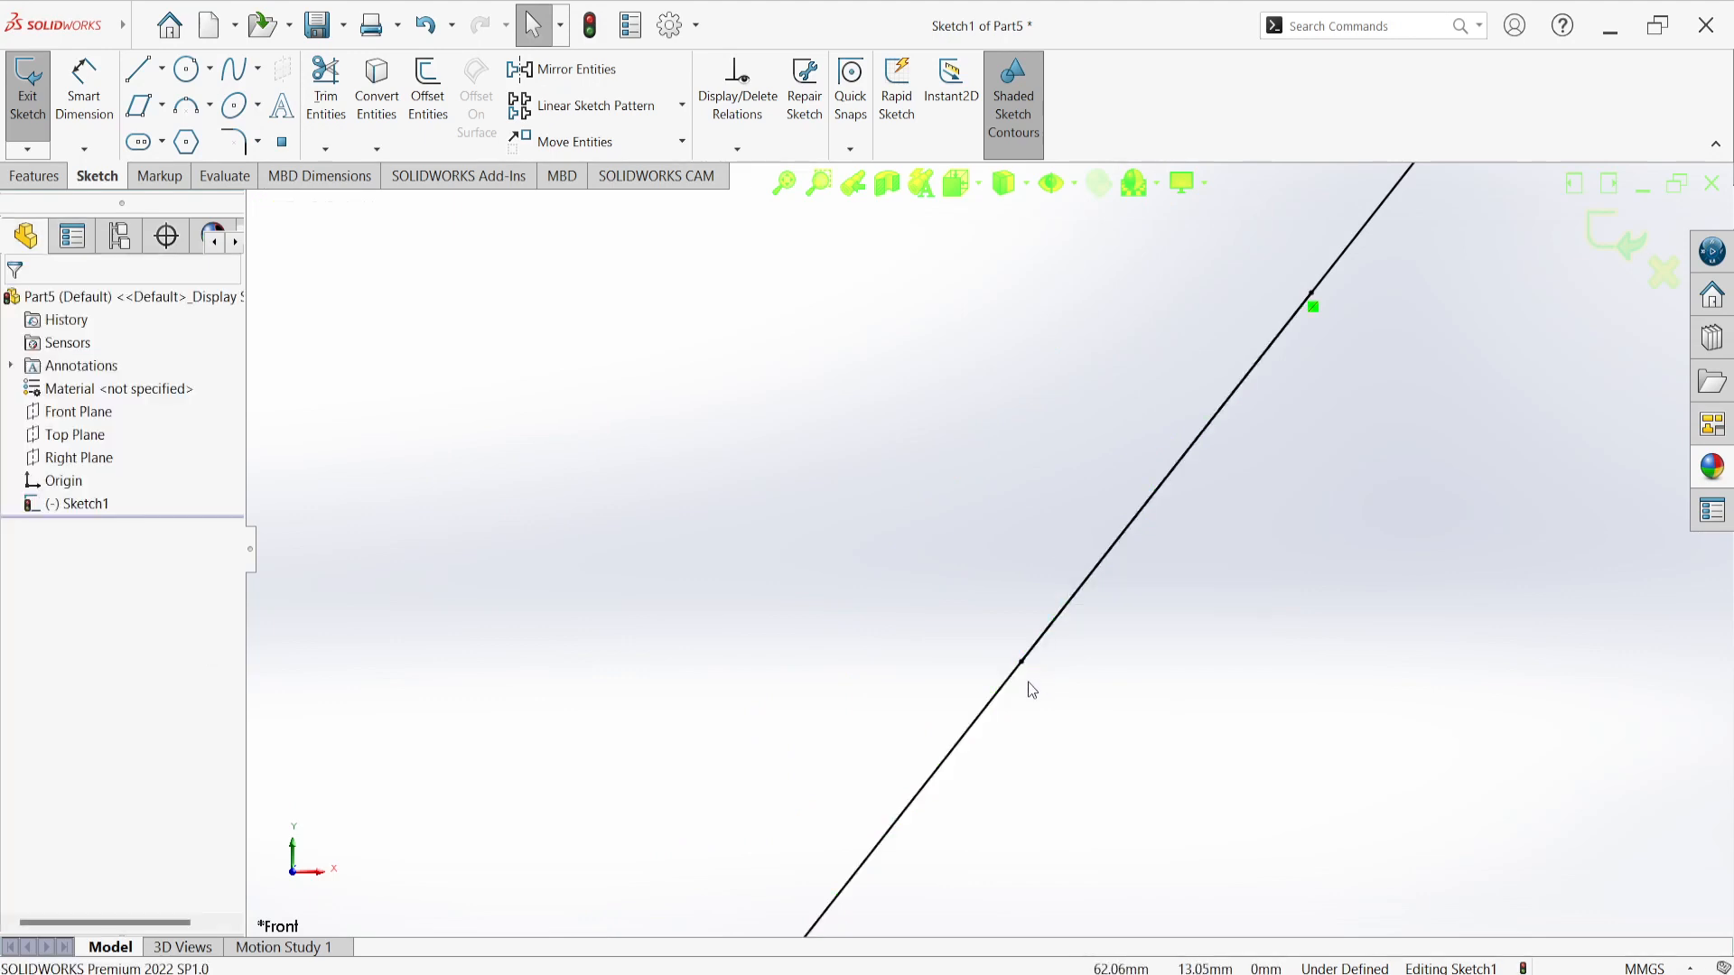
click(1011, 689)
click(1100, 614)
scroll(1099, 614, up, 4)
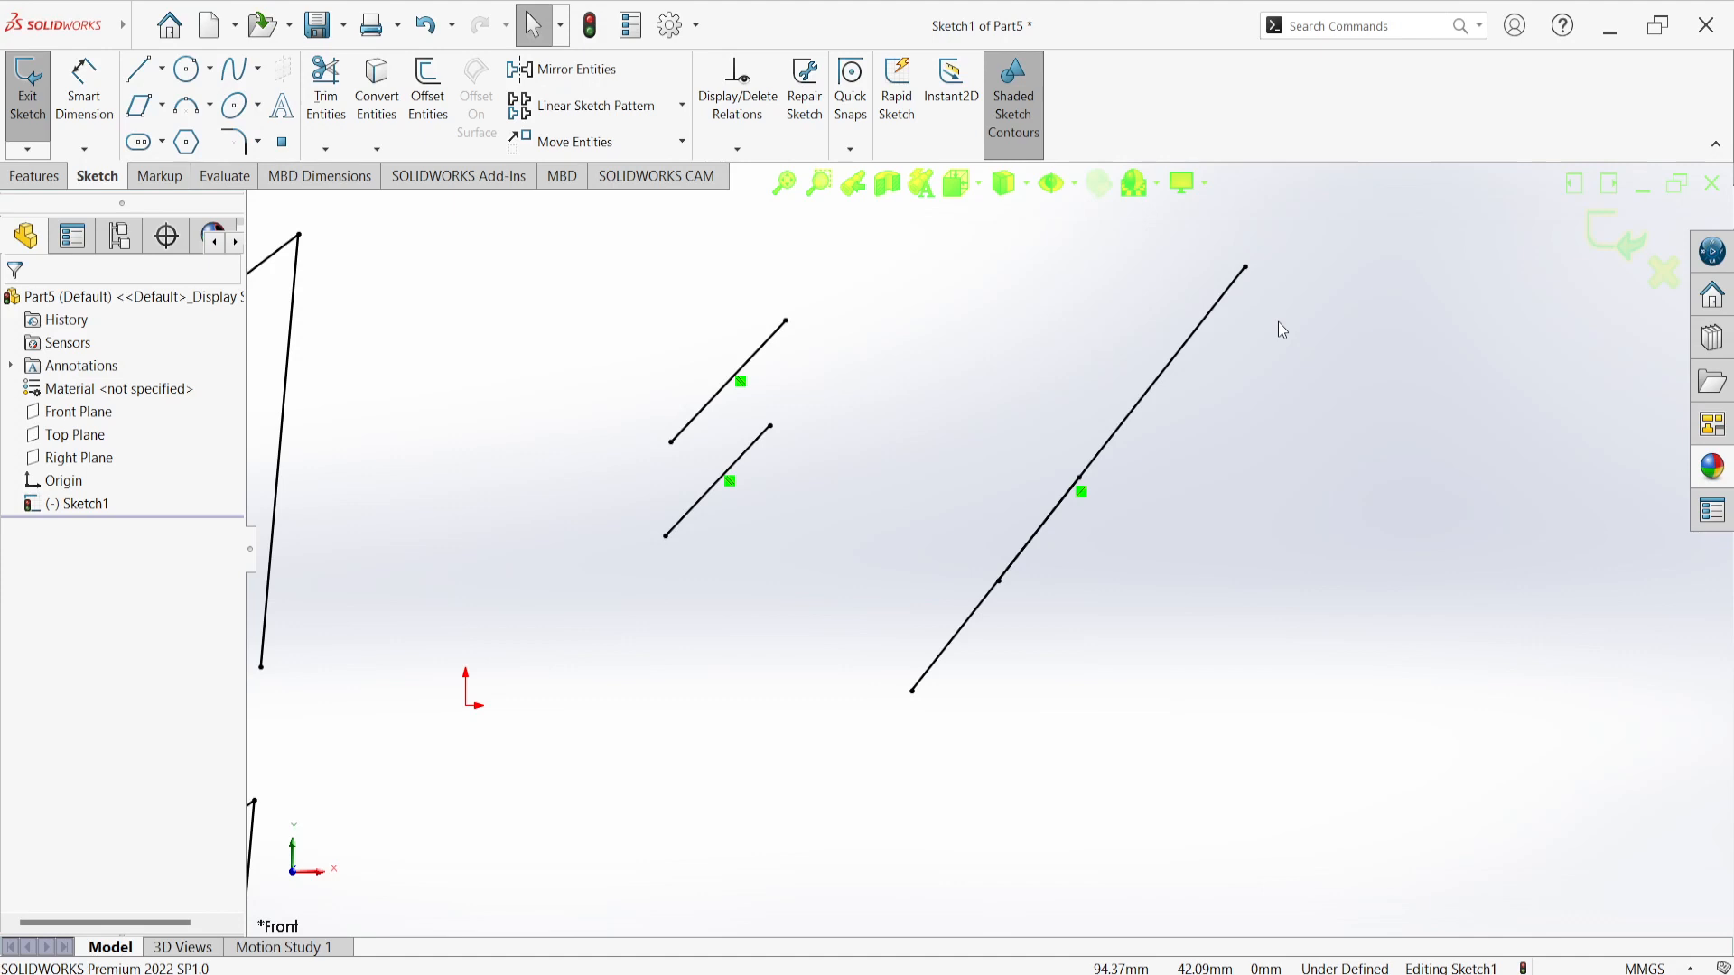
Step: Add a Horizontal relation to both short parallel lines above and right of the origin
click(711, 412)
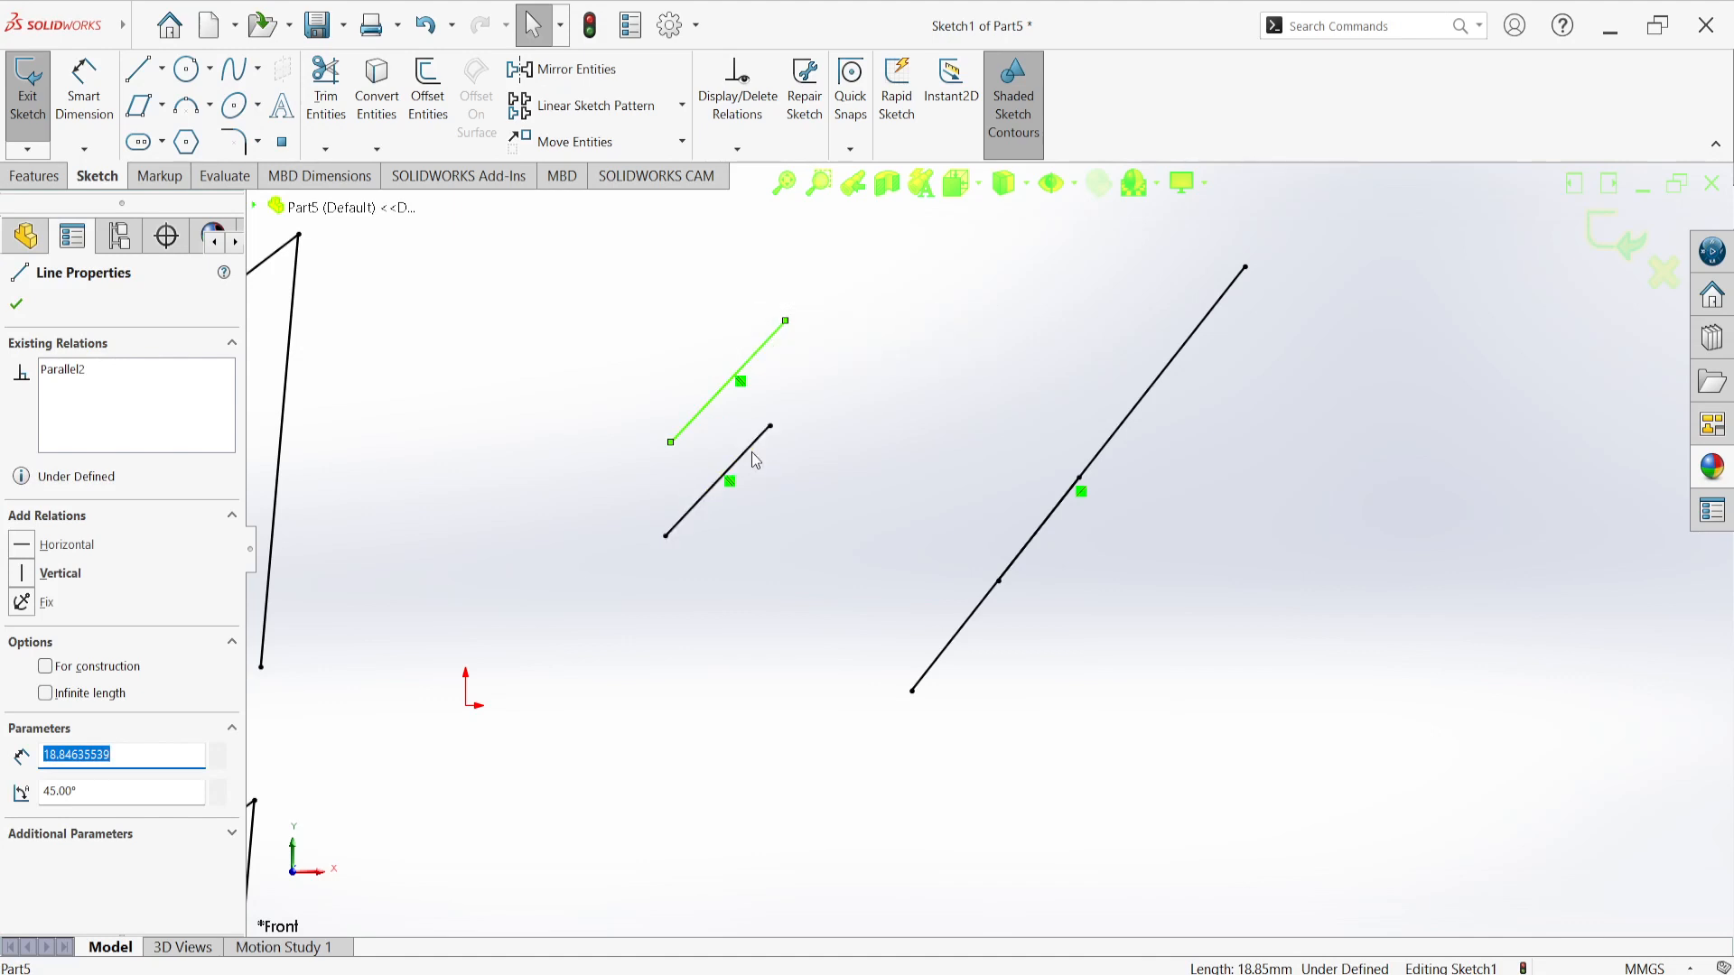
ctrl+click(751, 452)
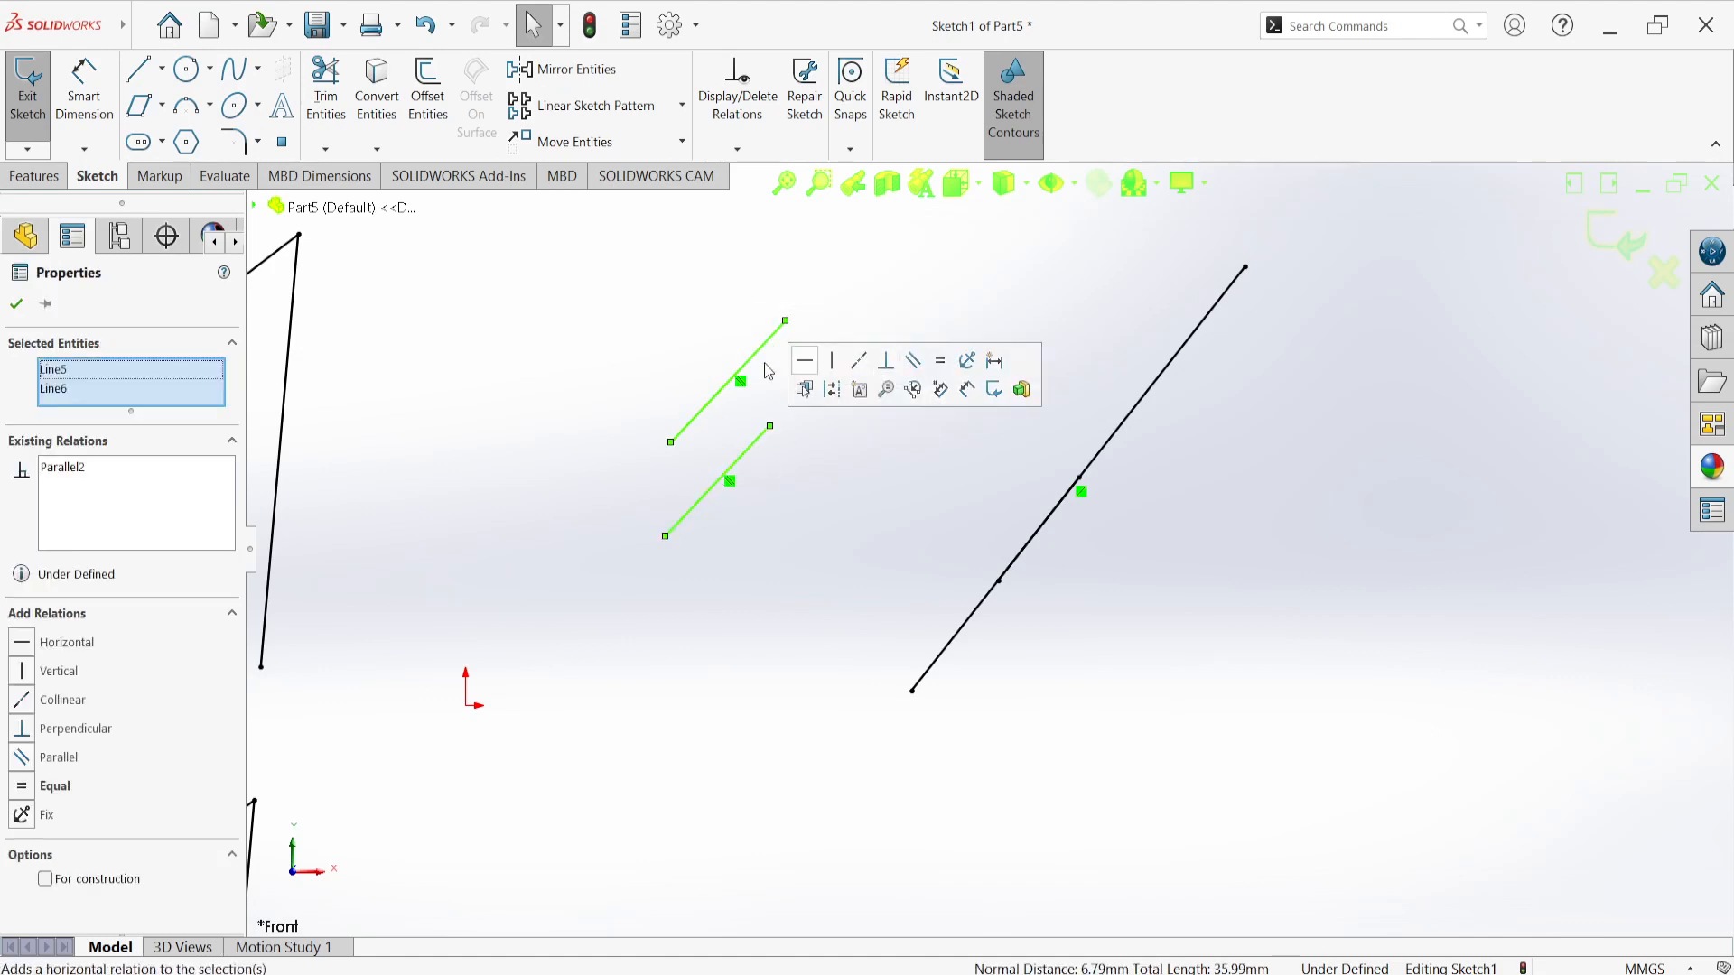
click(804, 360)
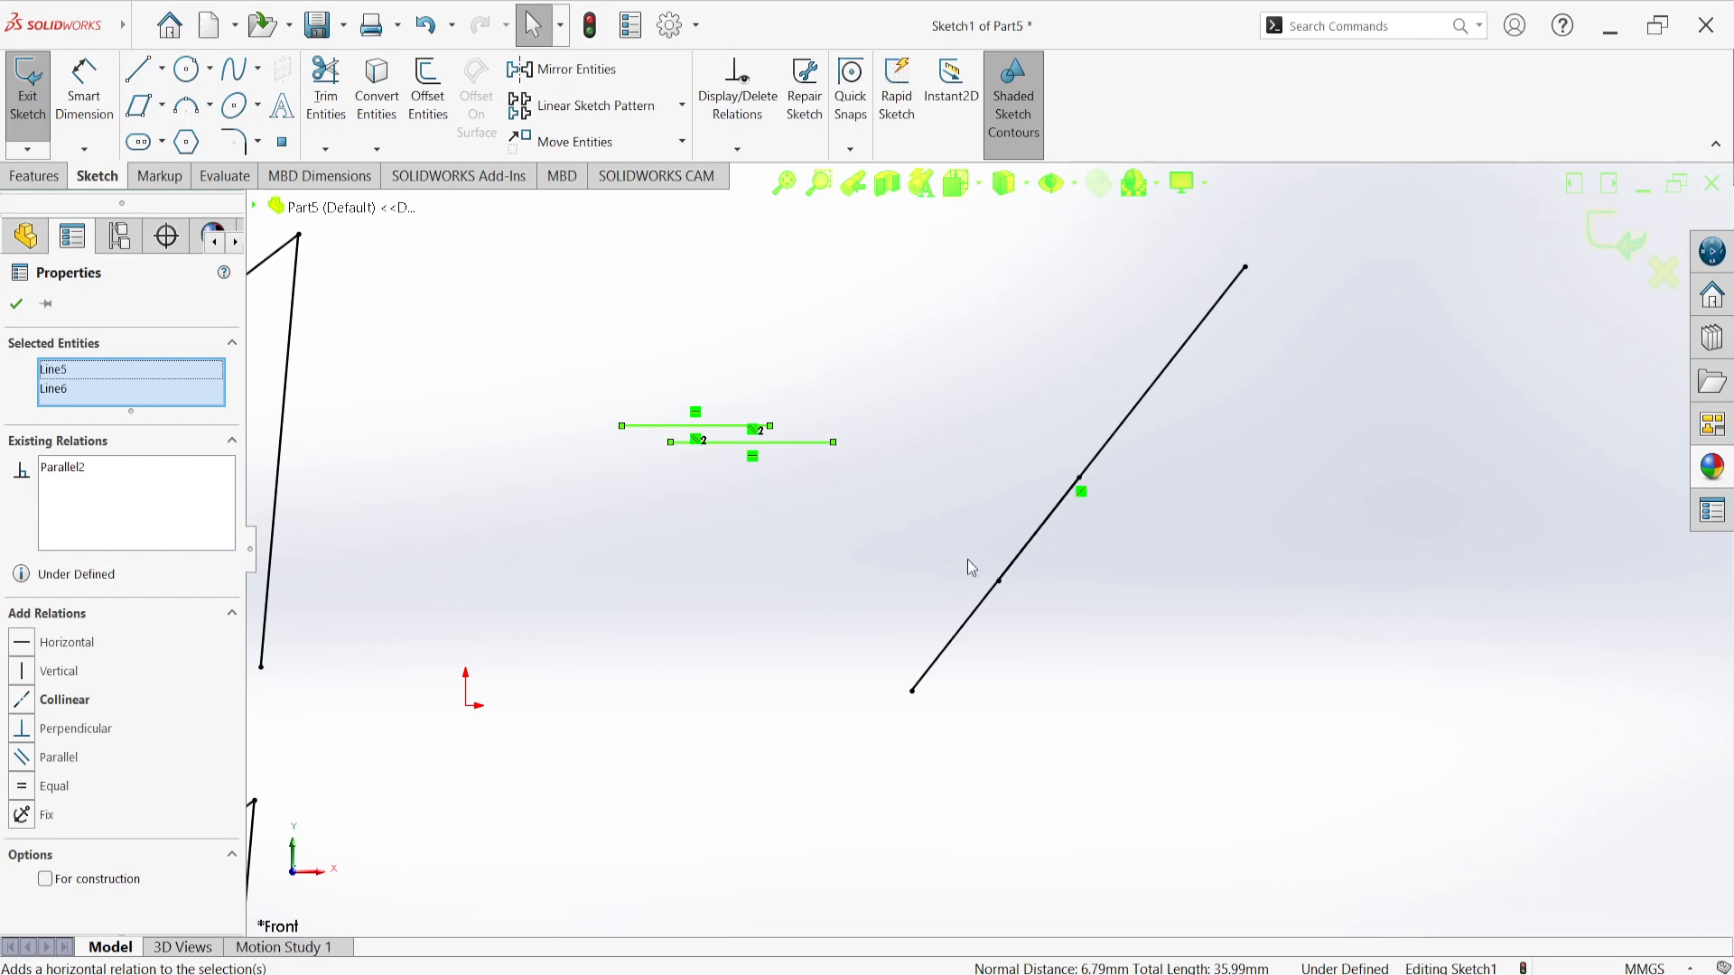
scroll(858, 605, down, 3)
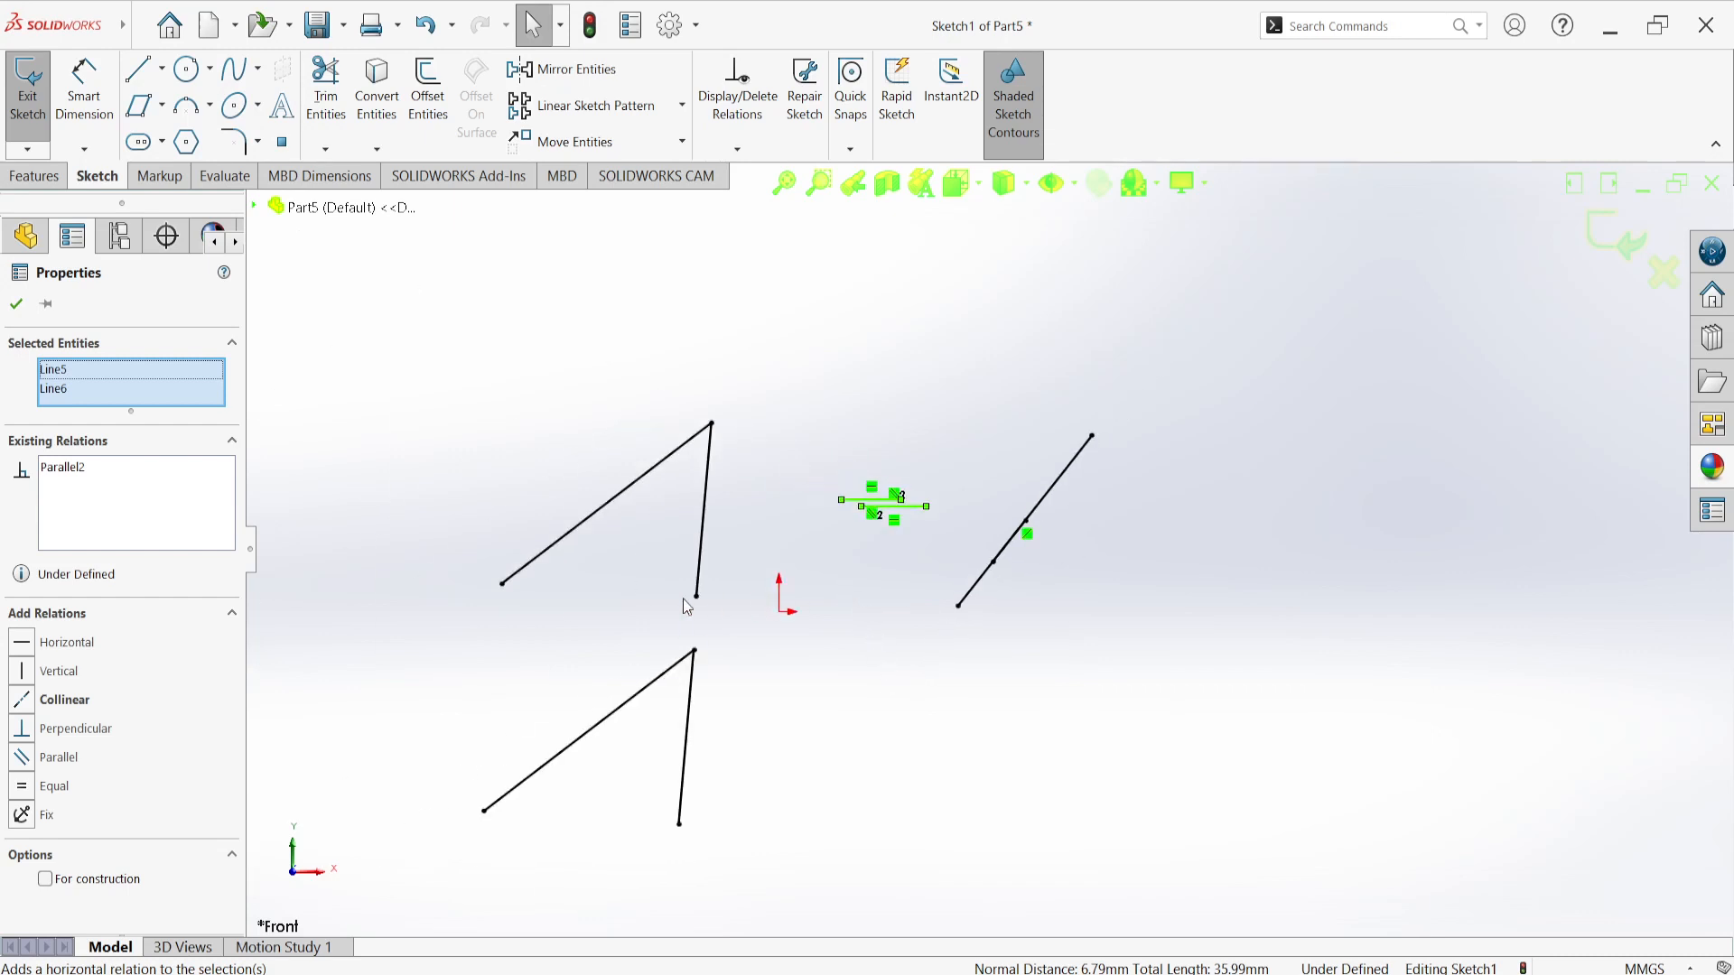
key(Escape)
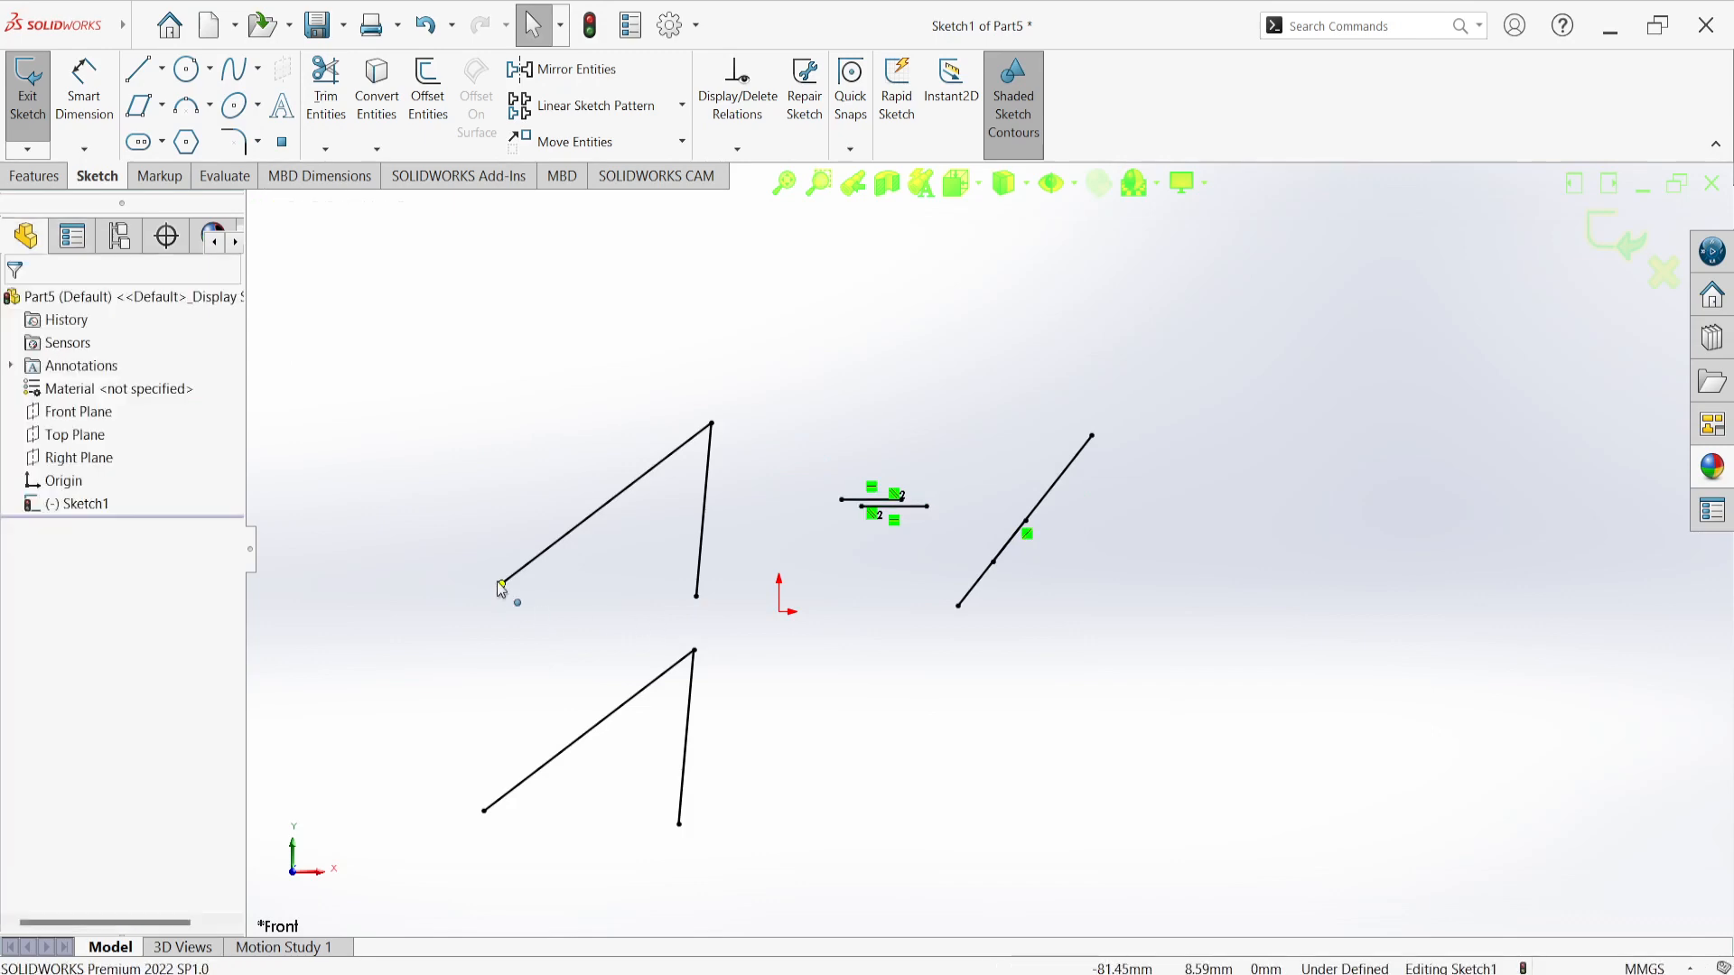
Step: Draw a horizontal centerline about 90 mm long through the lower end of the upper line pair's long sloping line
scroll(498, 593, down, 4)
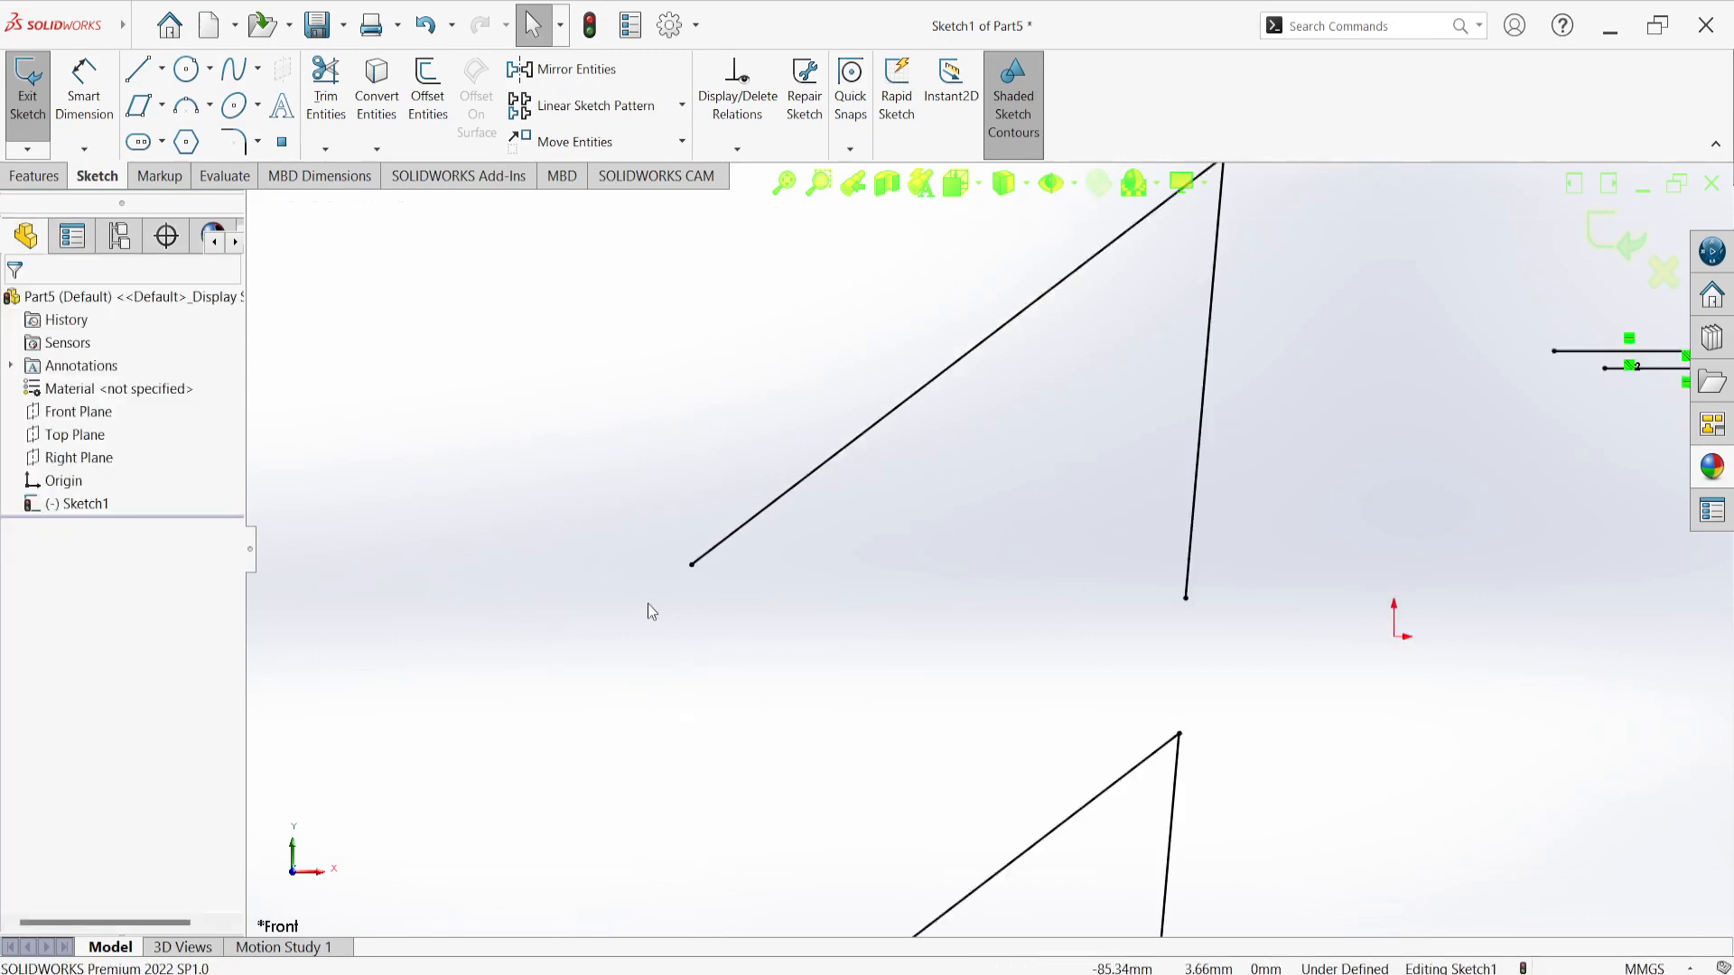
click(692, 567)
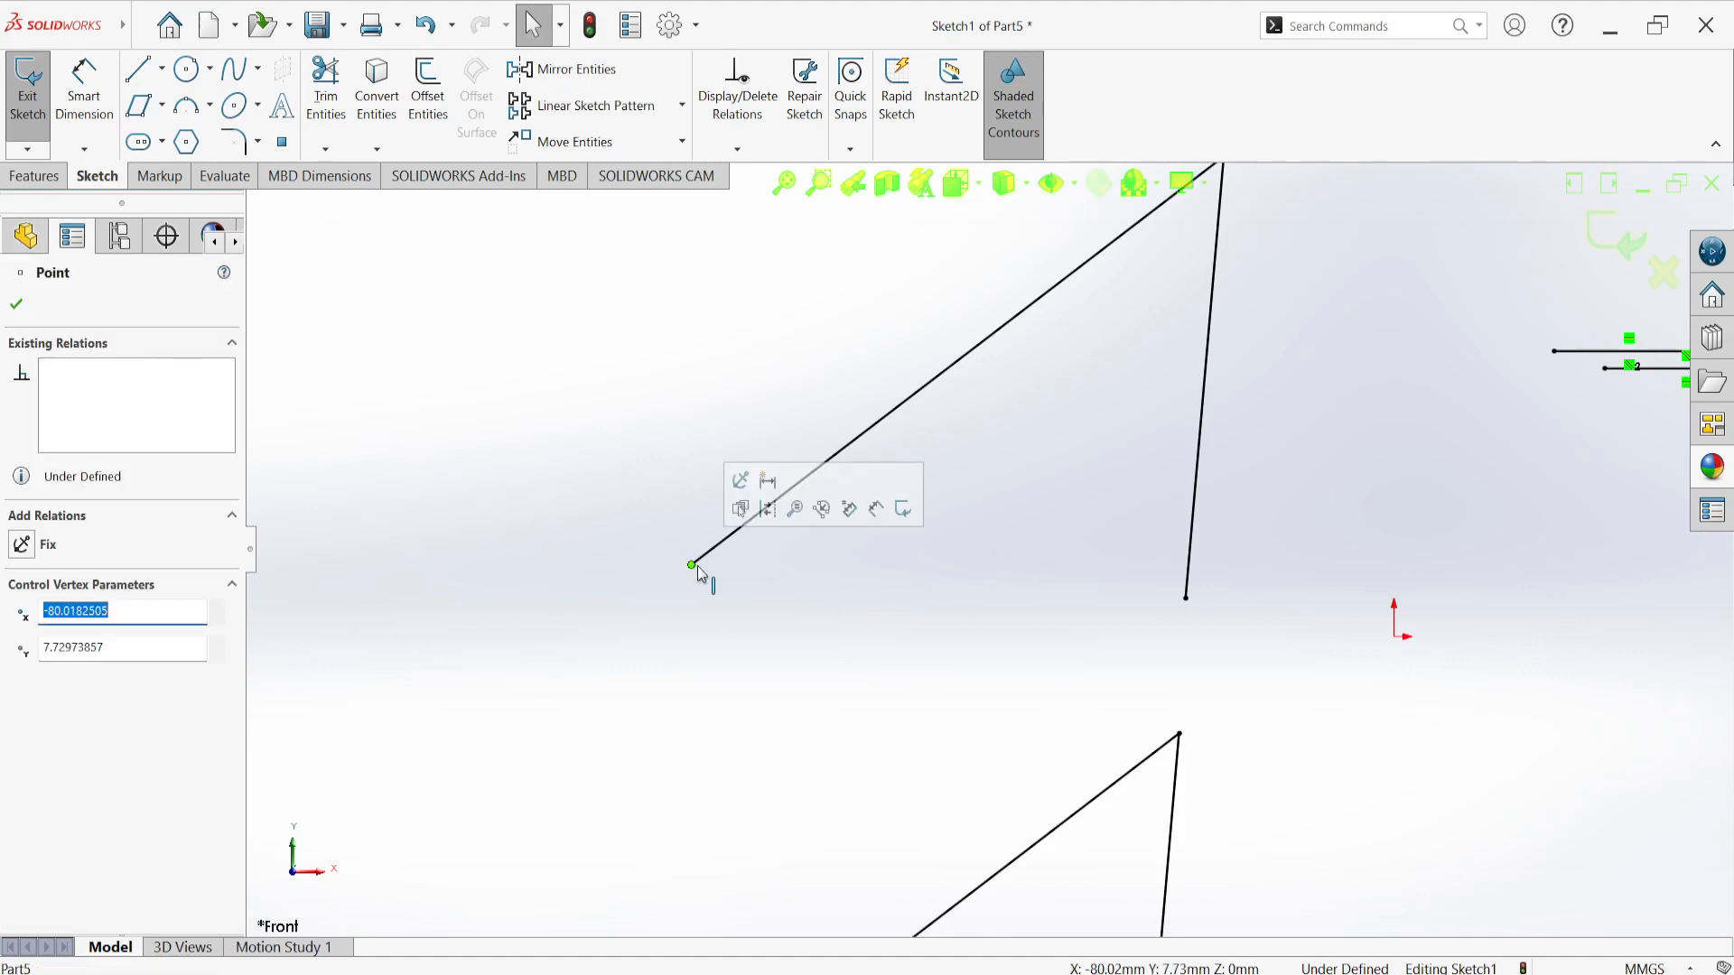
click(586, 521)
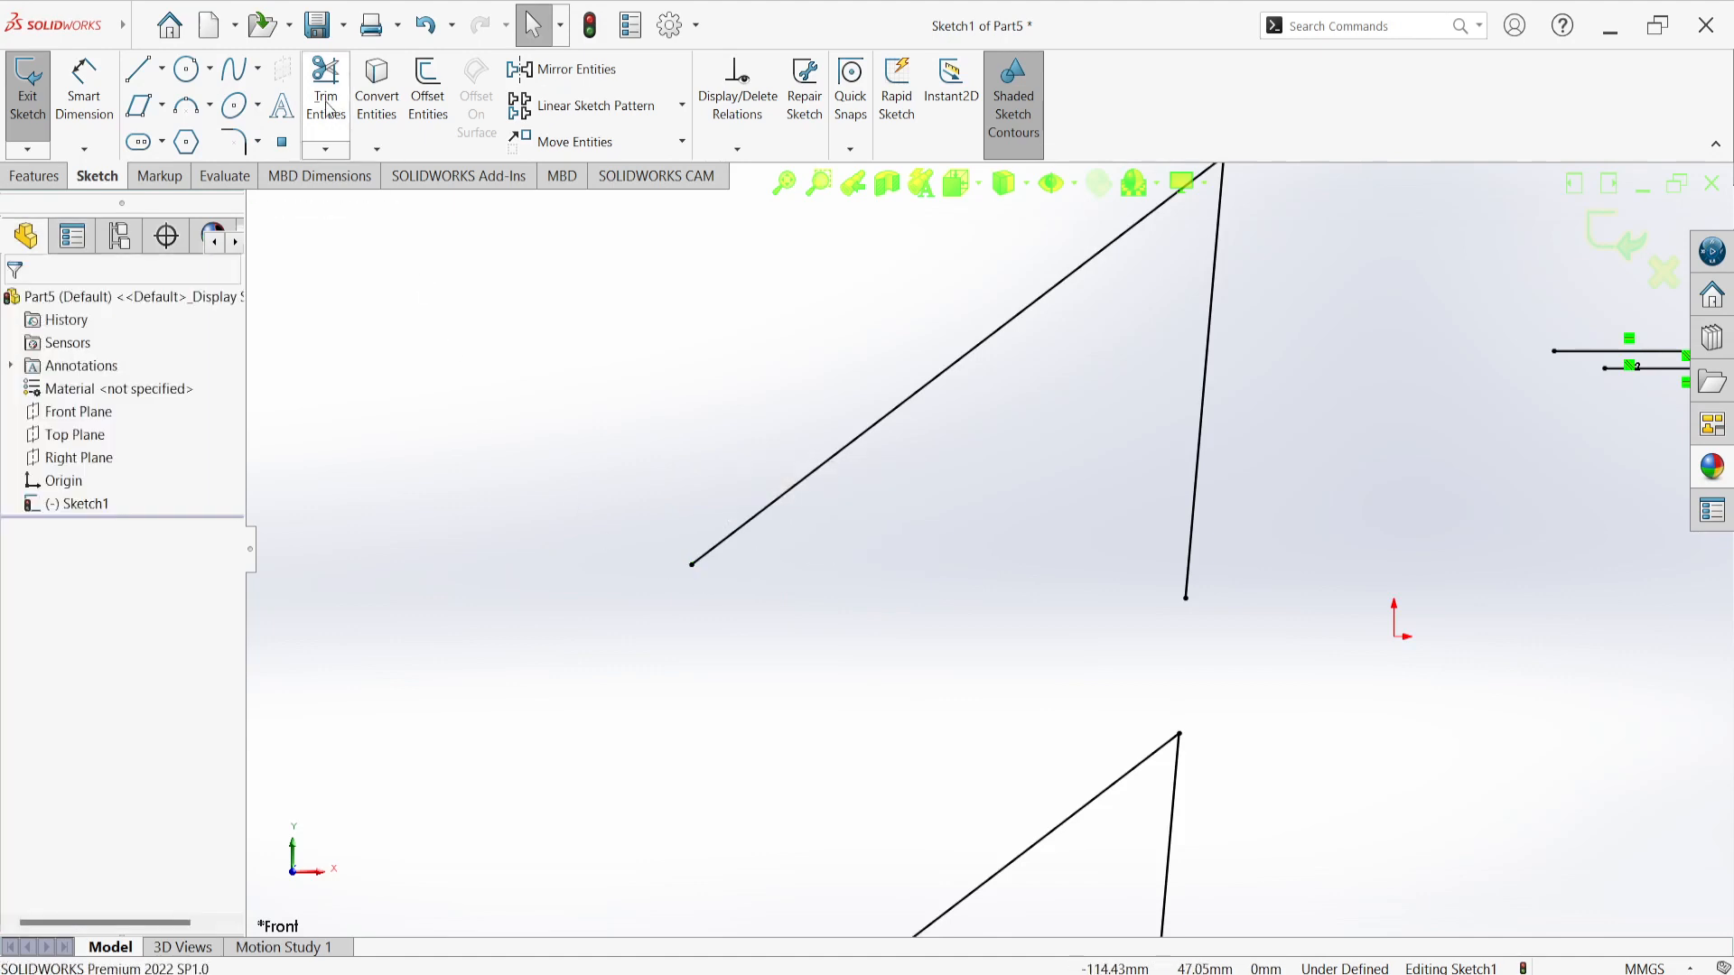
click(173, 79)
click(162, 69)
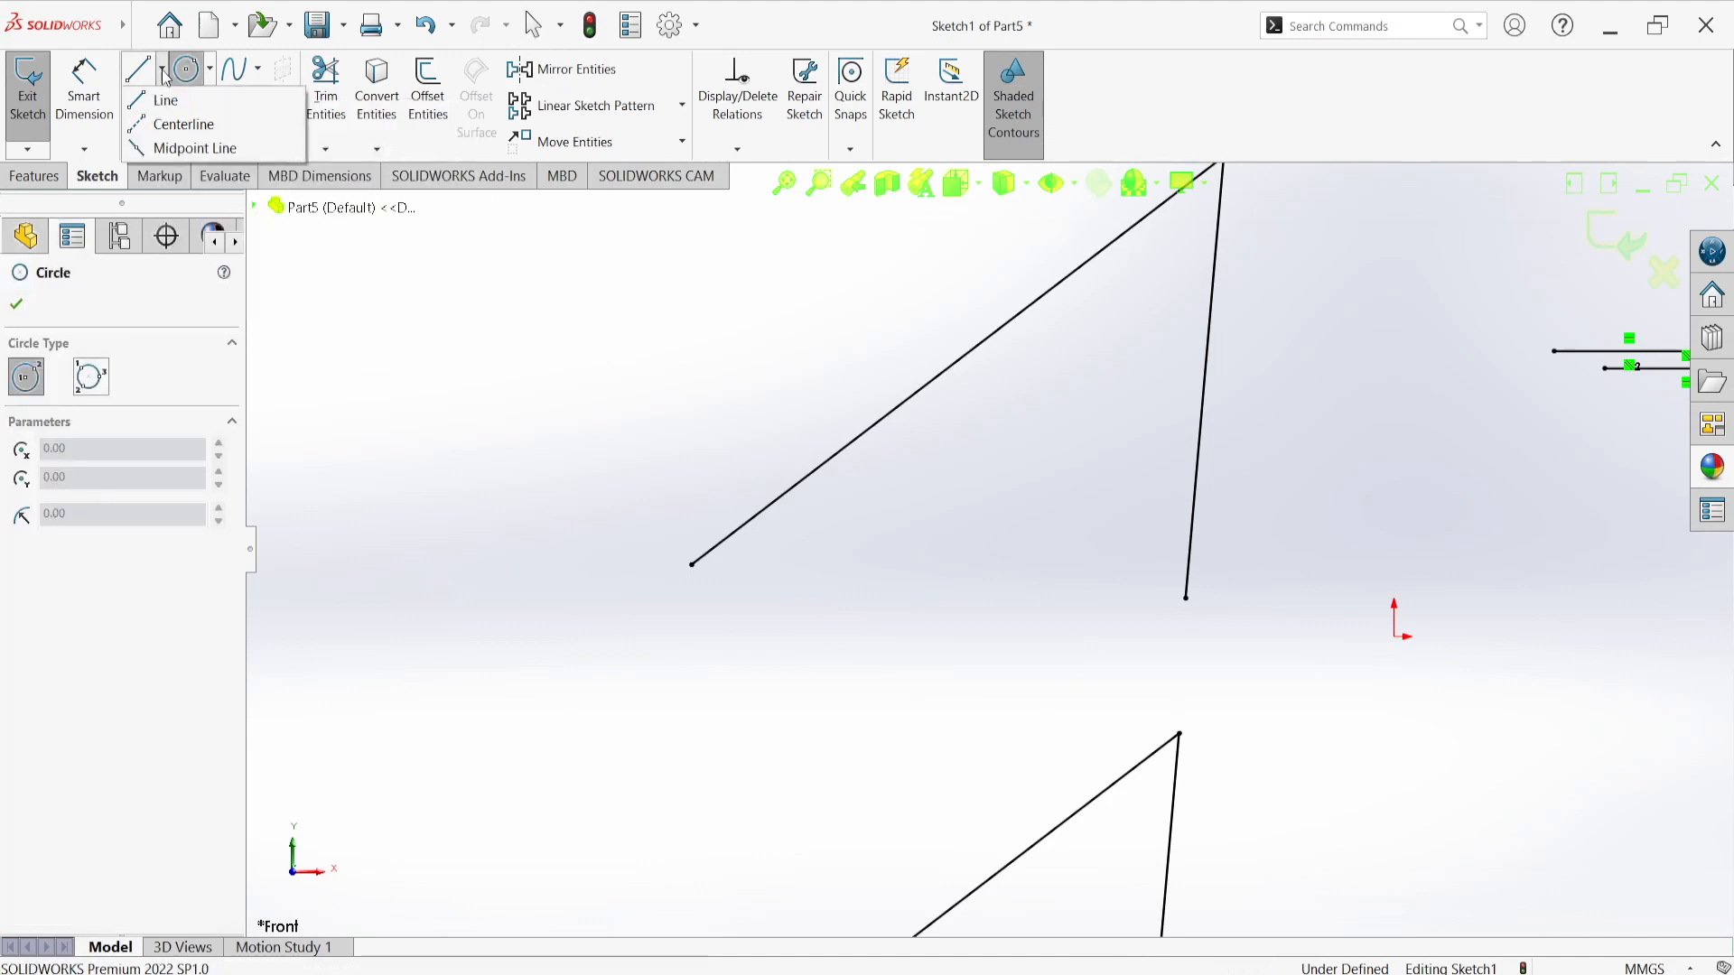
click(185, 121)
click(692, 565)
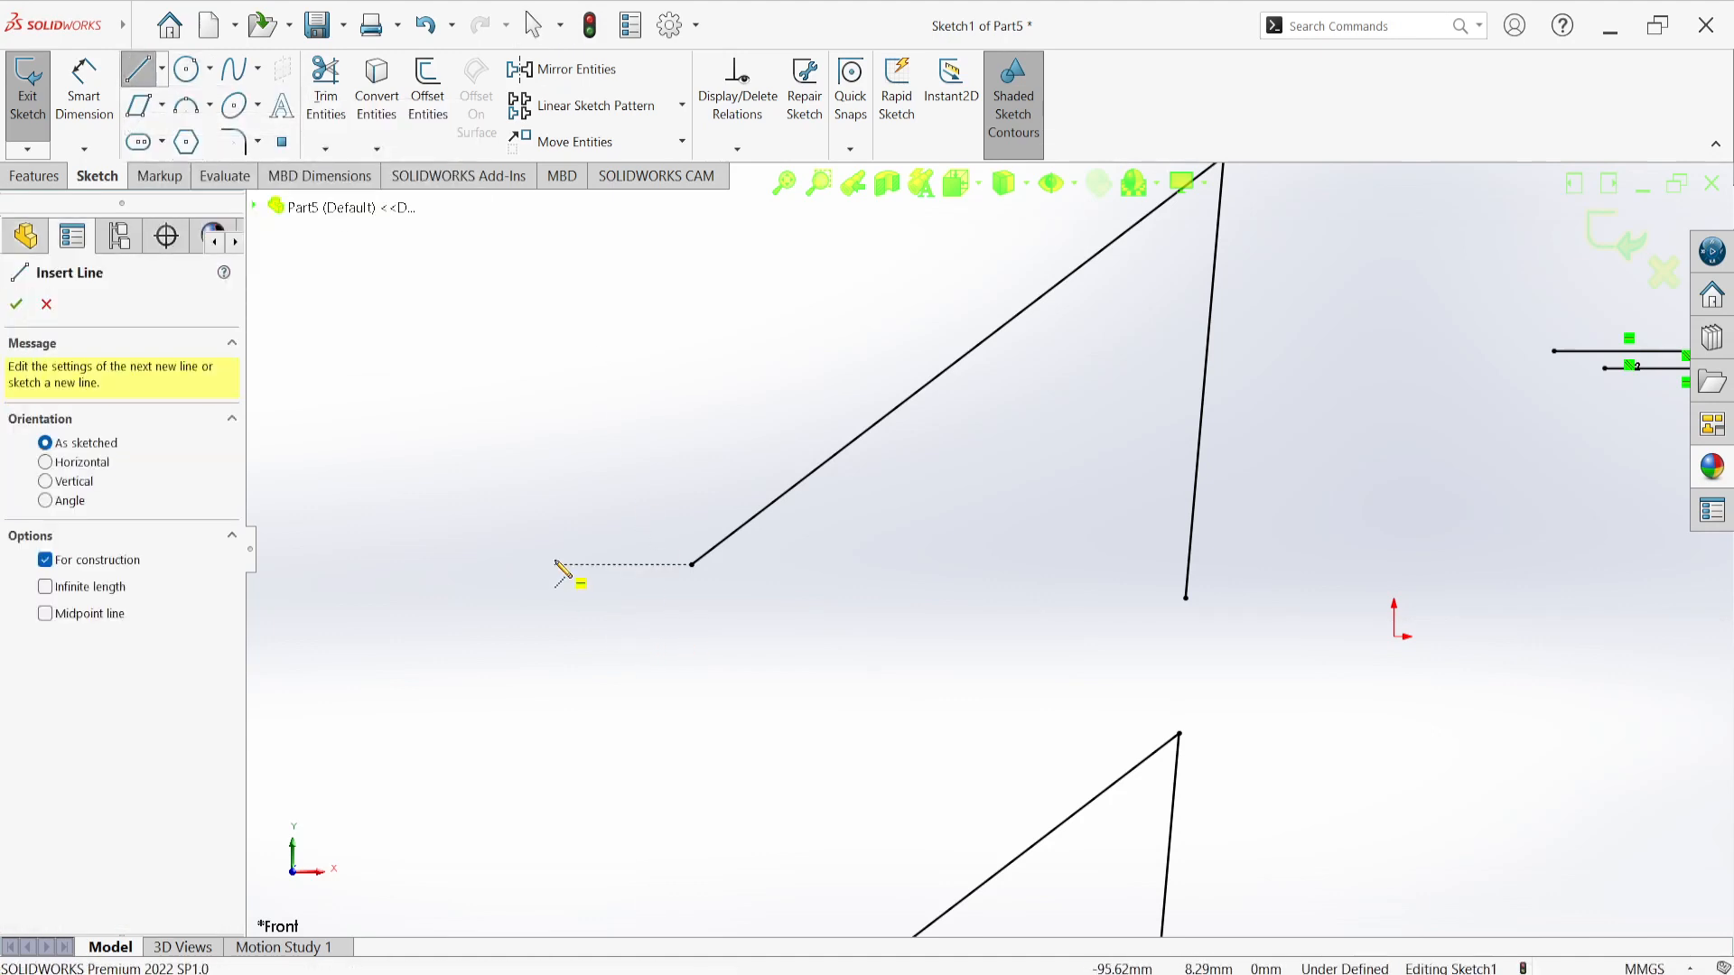
click(555, 564)
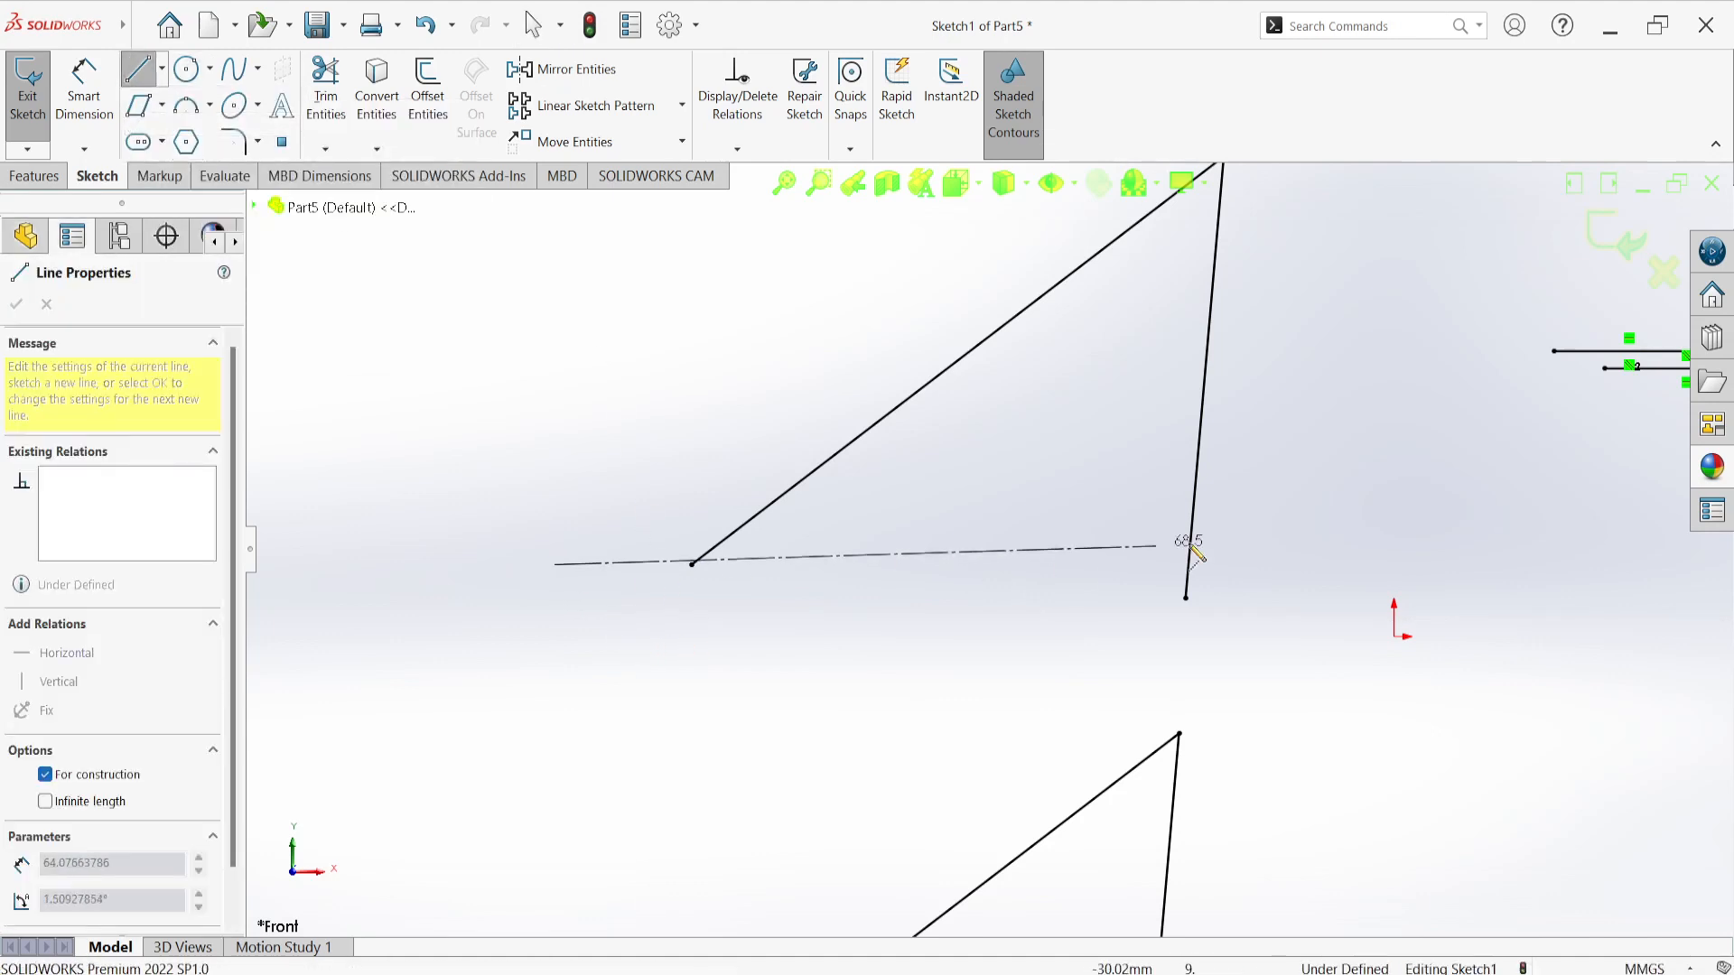
click(1348, 567)
right_click(1395, 341)
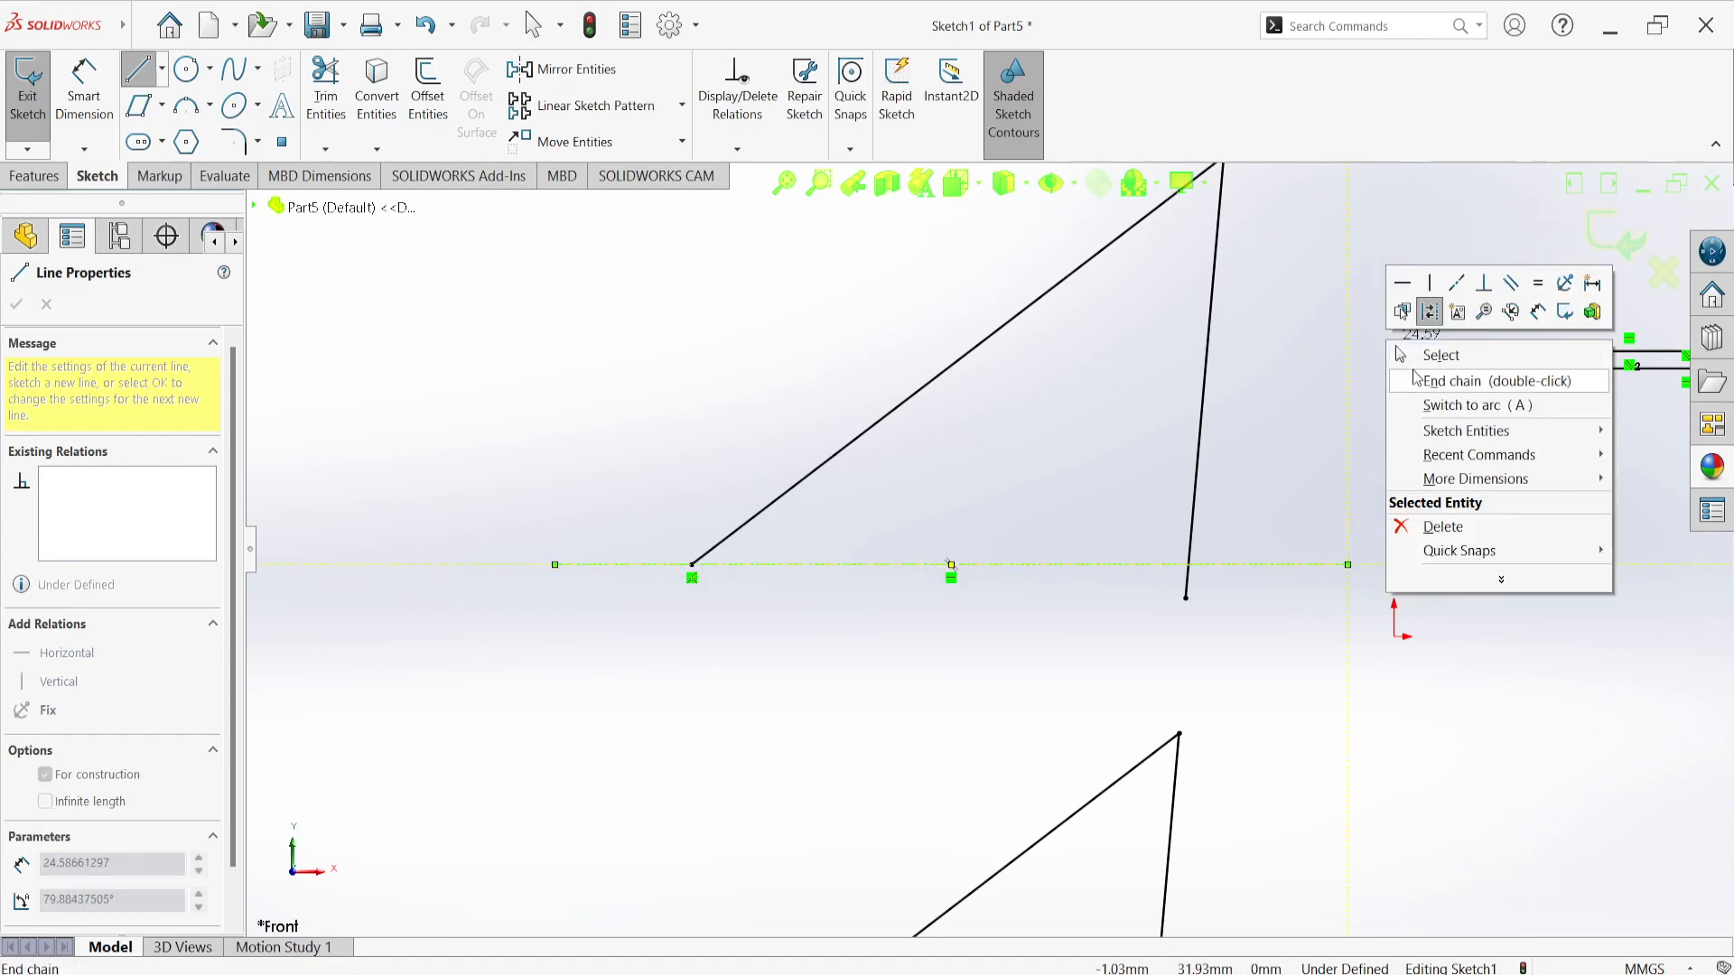
click(1418, 361)
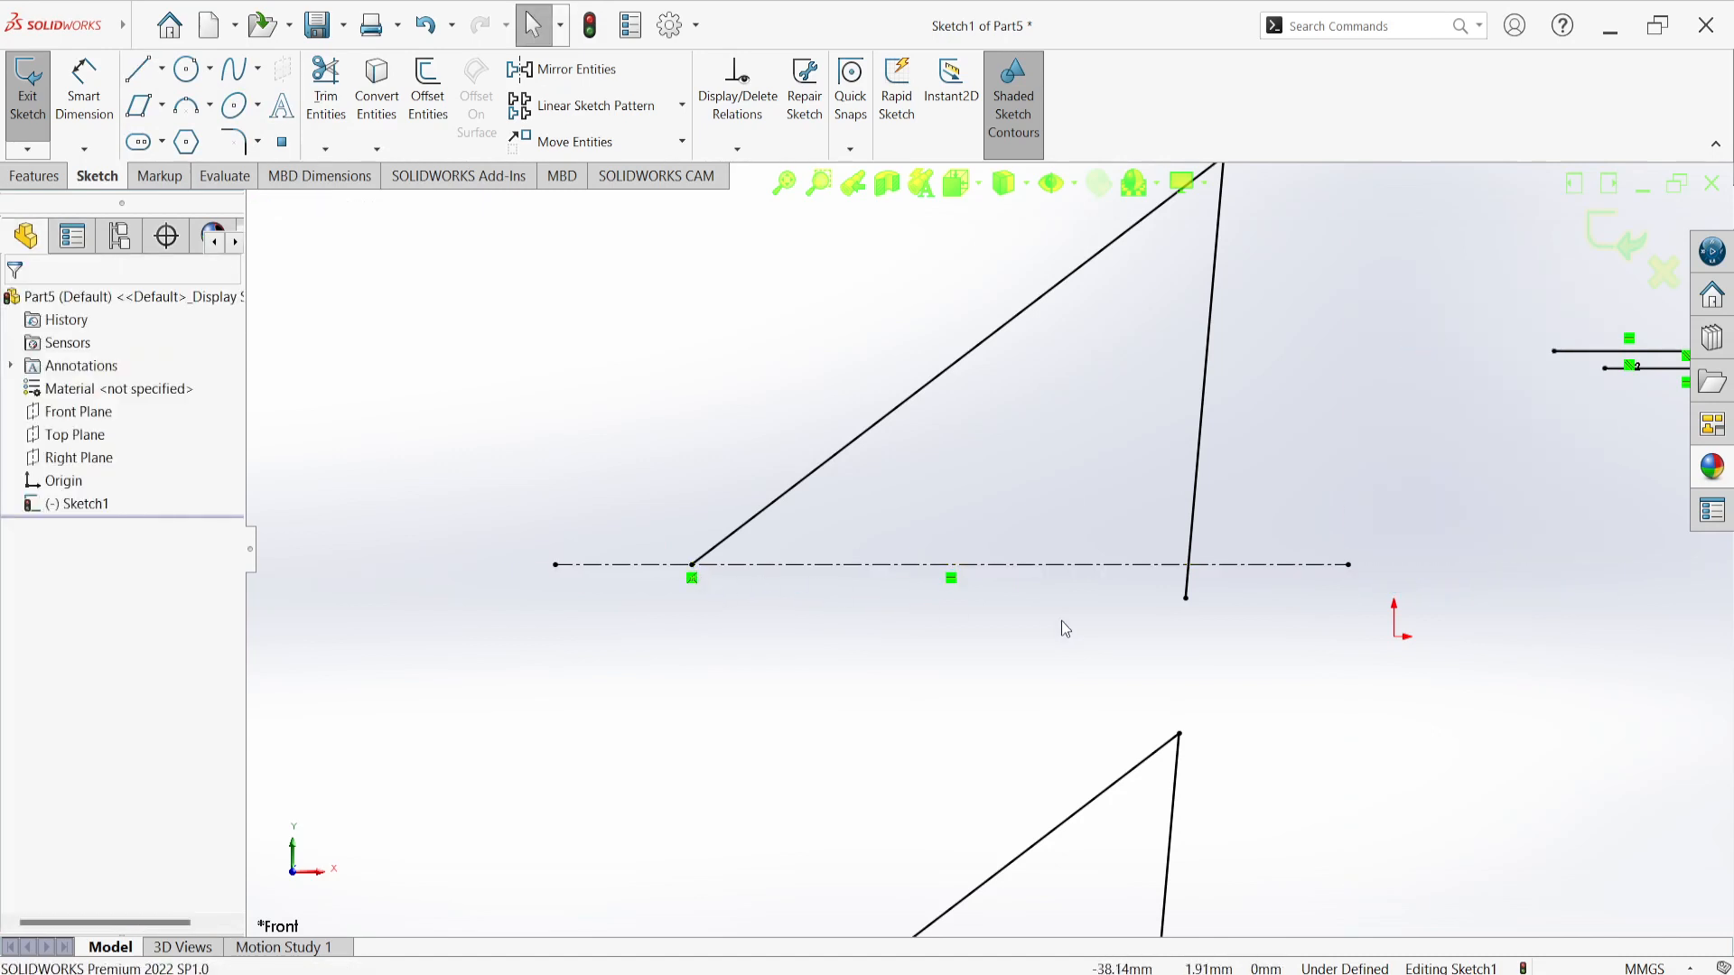
Step: Add a Horizontal relation between the two lower endpoints of the upper line pair
click(692, 566)
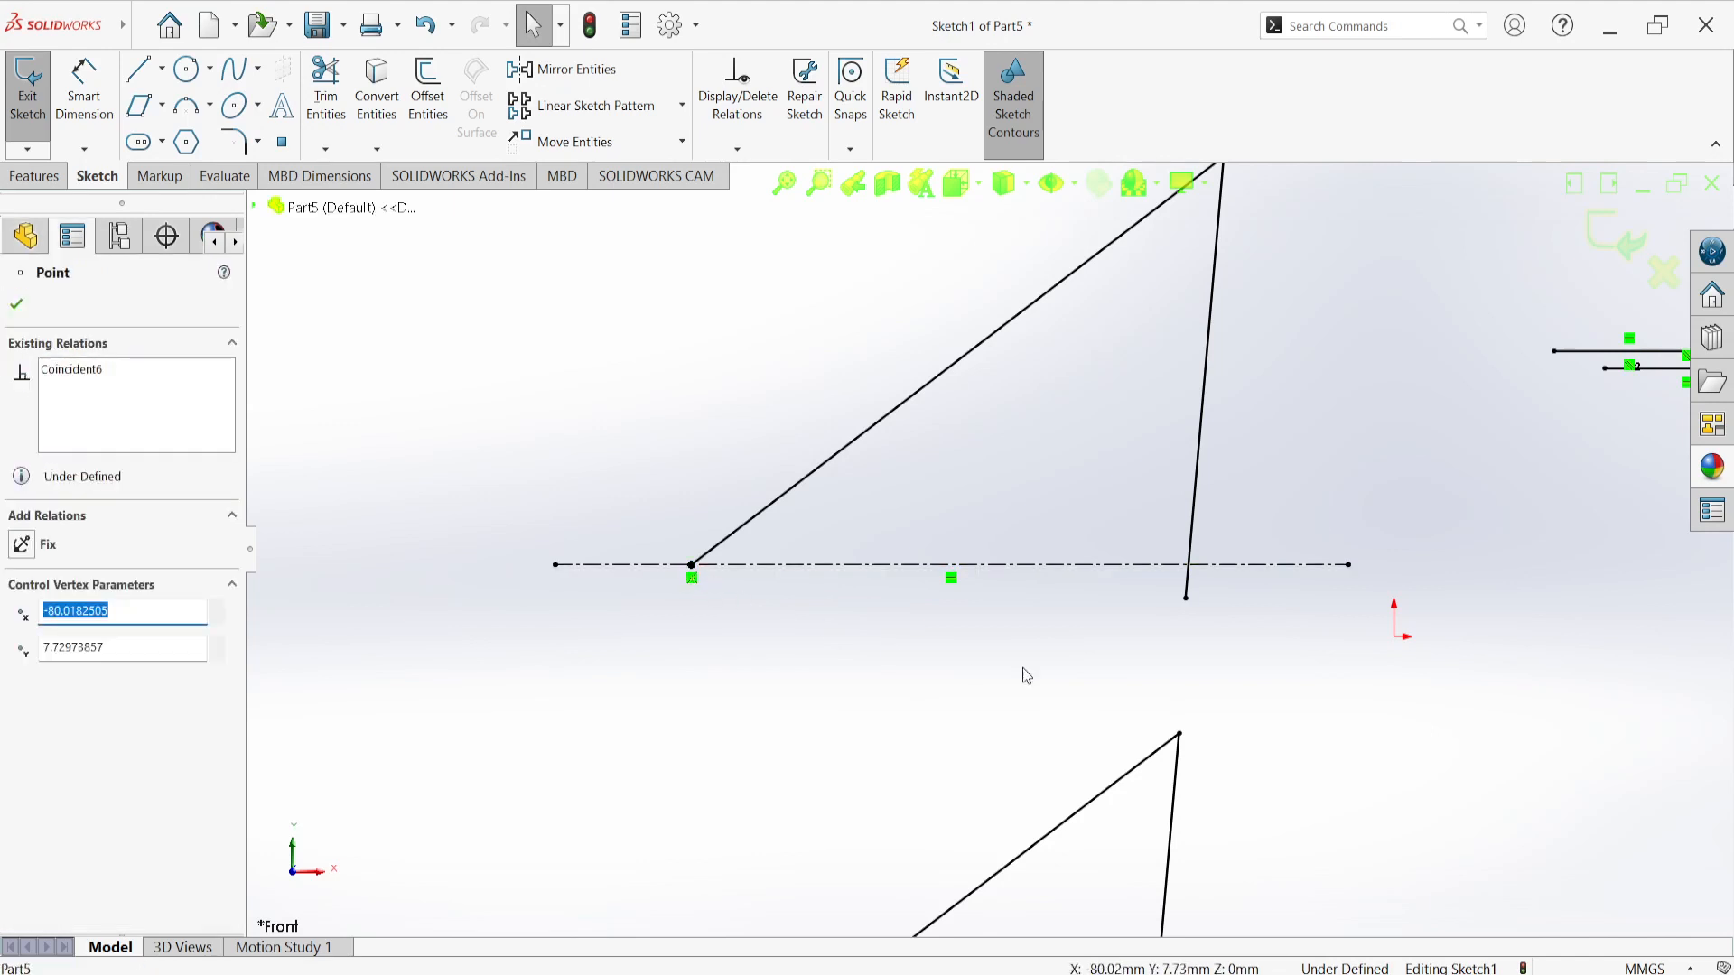
ctrl+click(1186, 599)
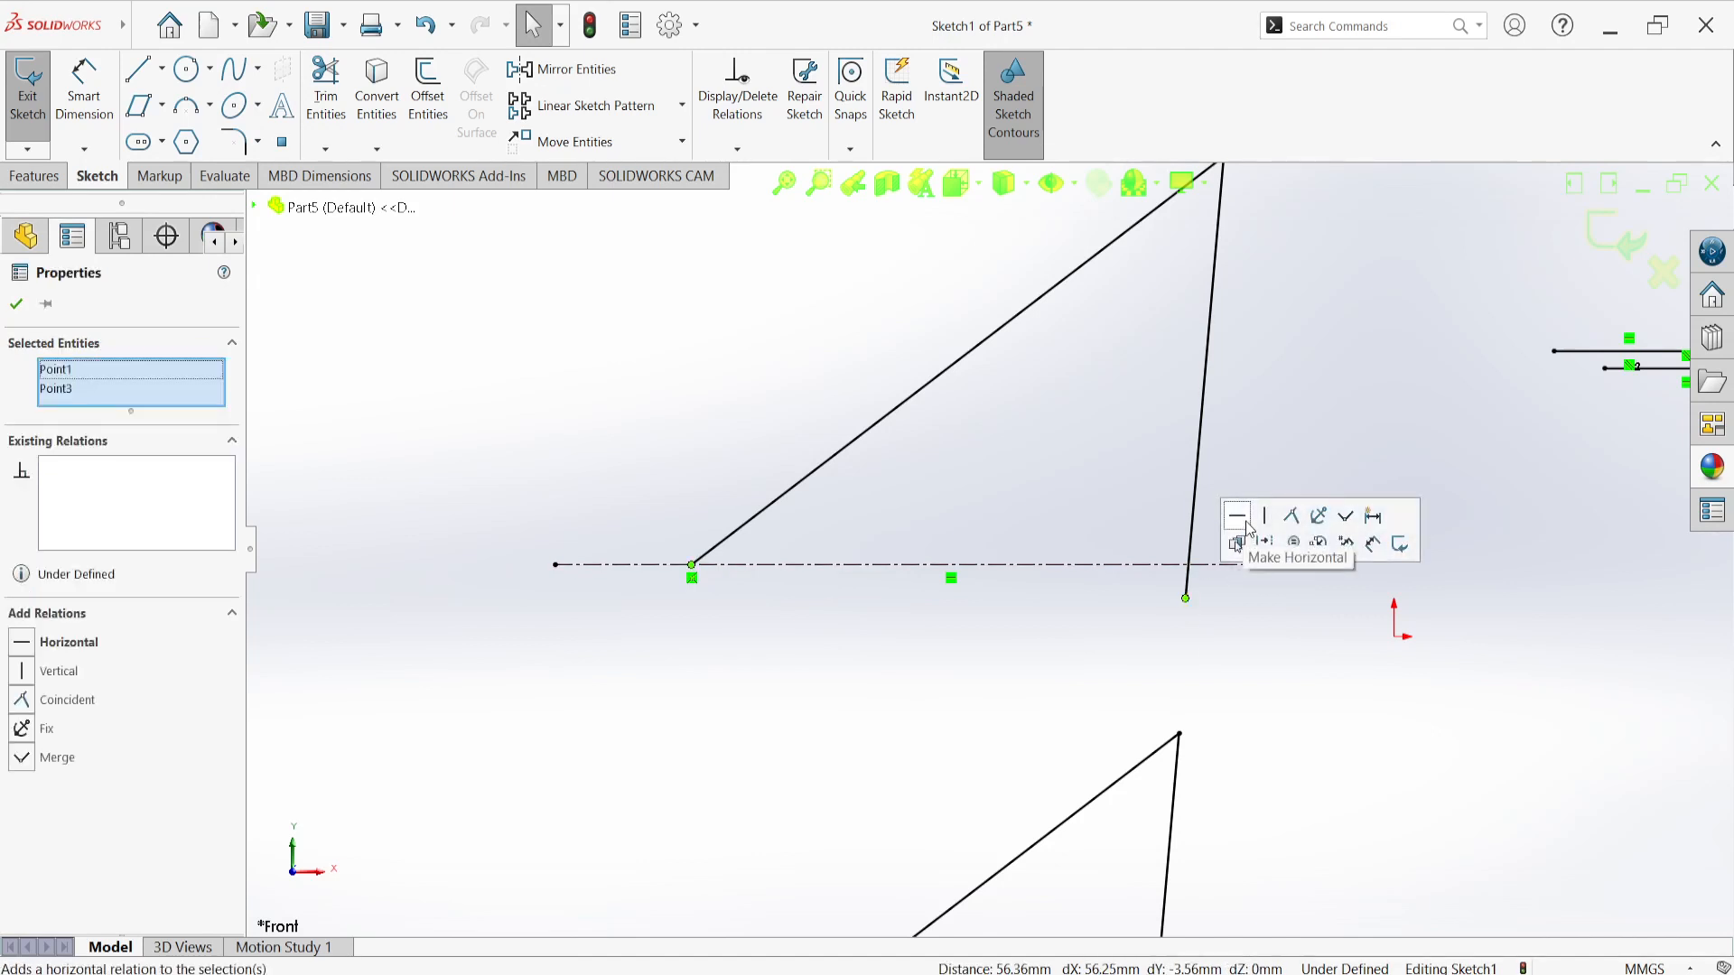
click(1247, 525)
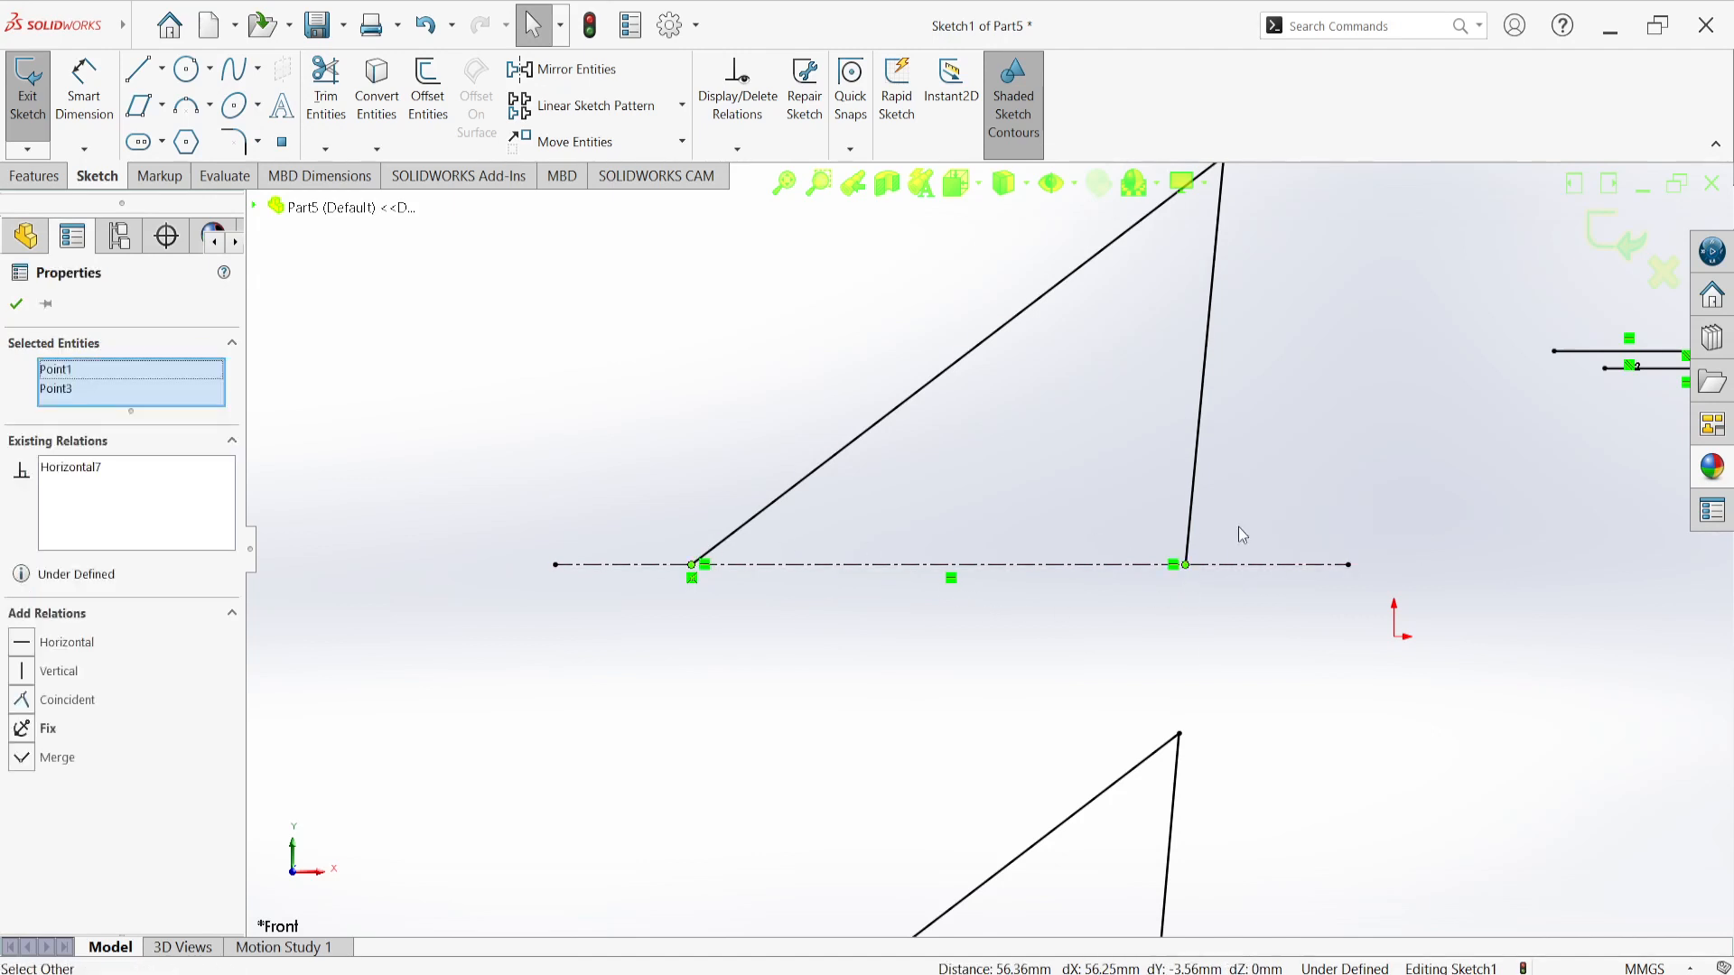
click(18, 306)
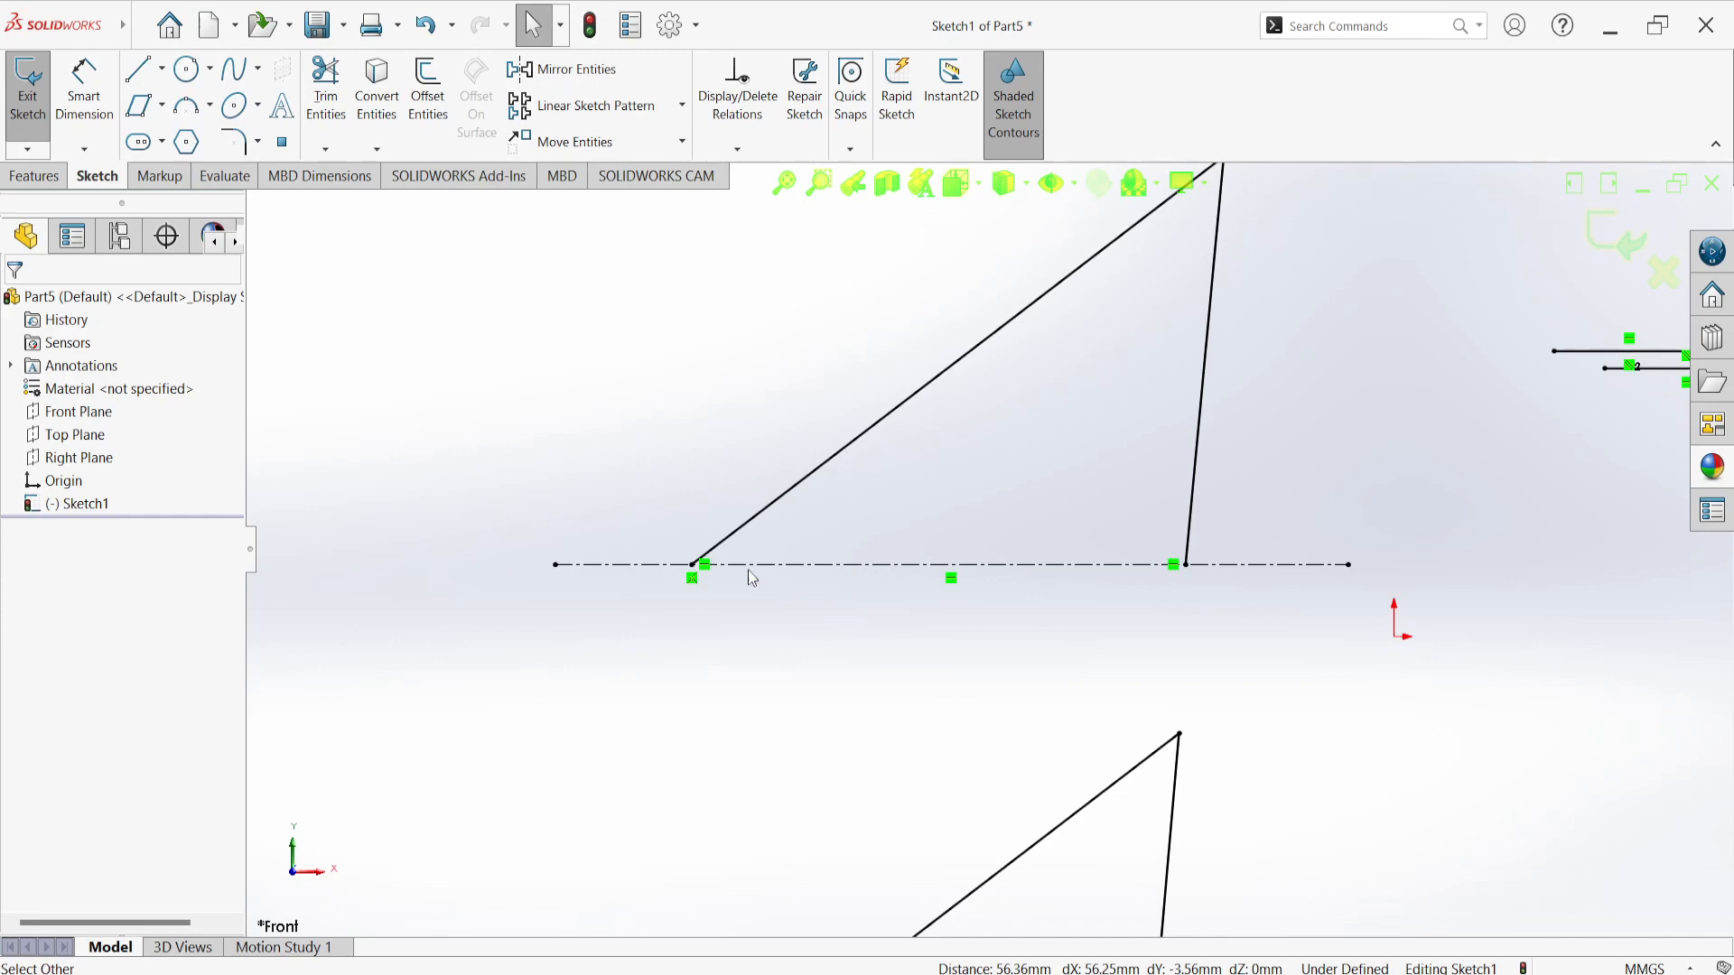
Step: Add a Vertical relation between the shared upper endpoint of the upper line pair and the lower endpoint of its short line
scroll(989, 542, up, 2)
scroll(1158, 506, down, 4)
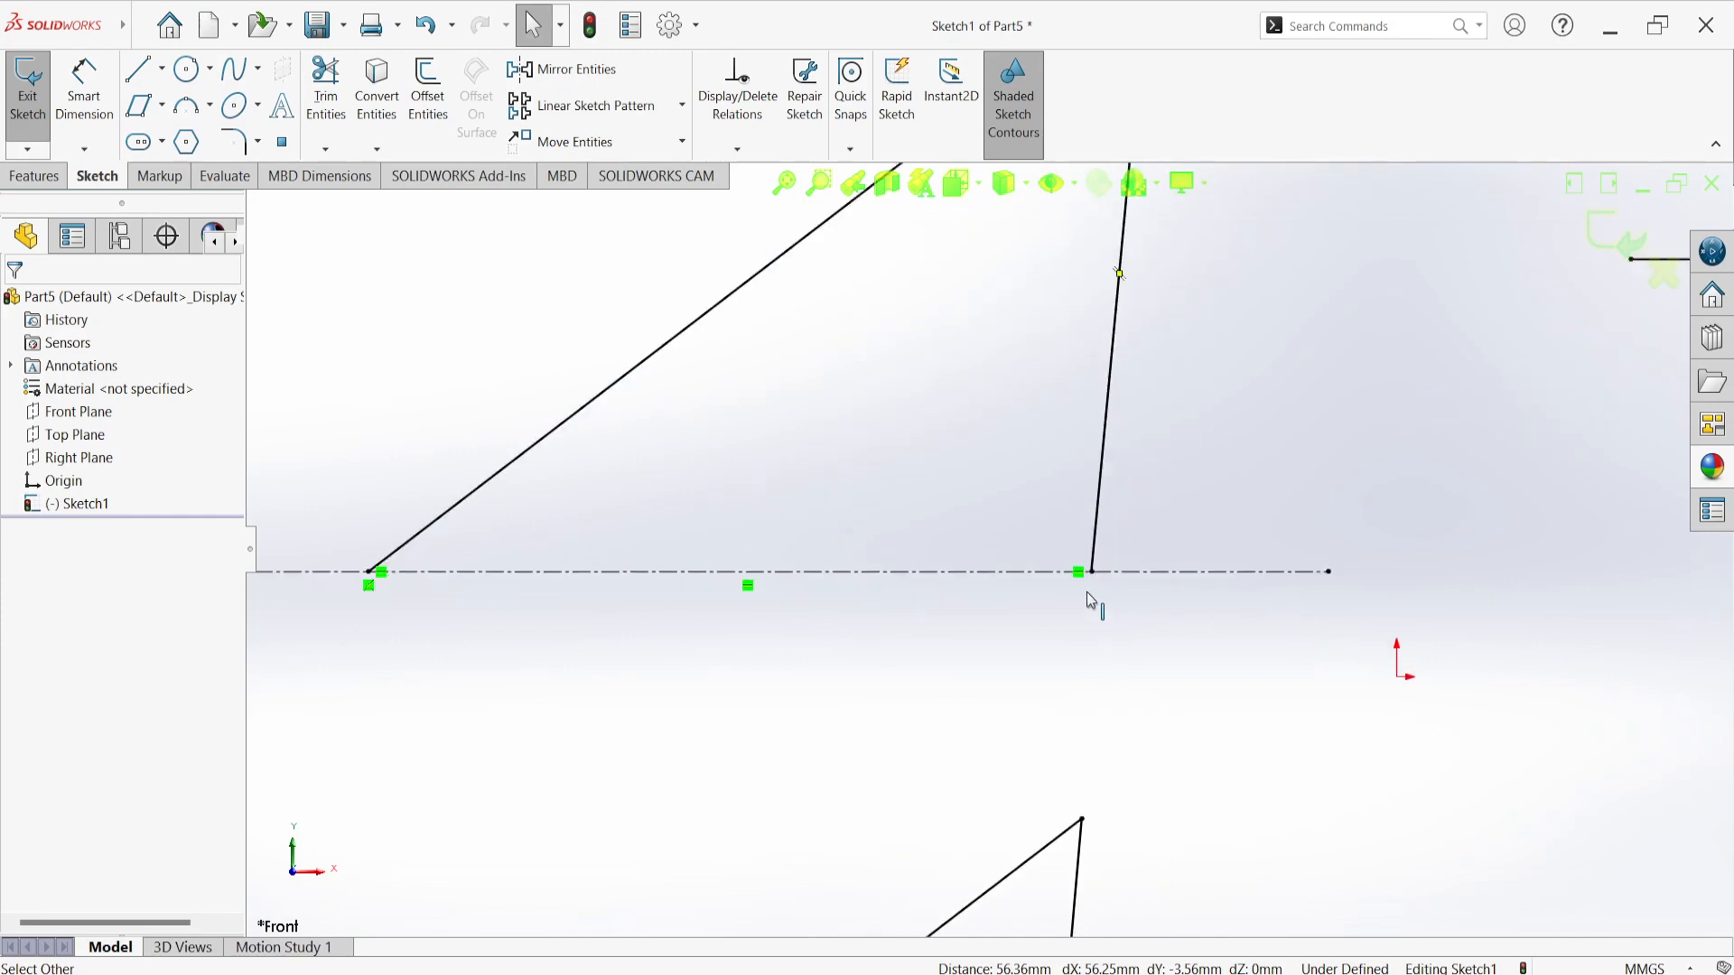
click(1094, 578)
click(1099, 617)
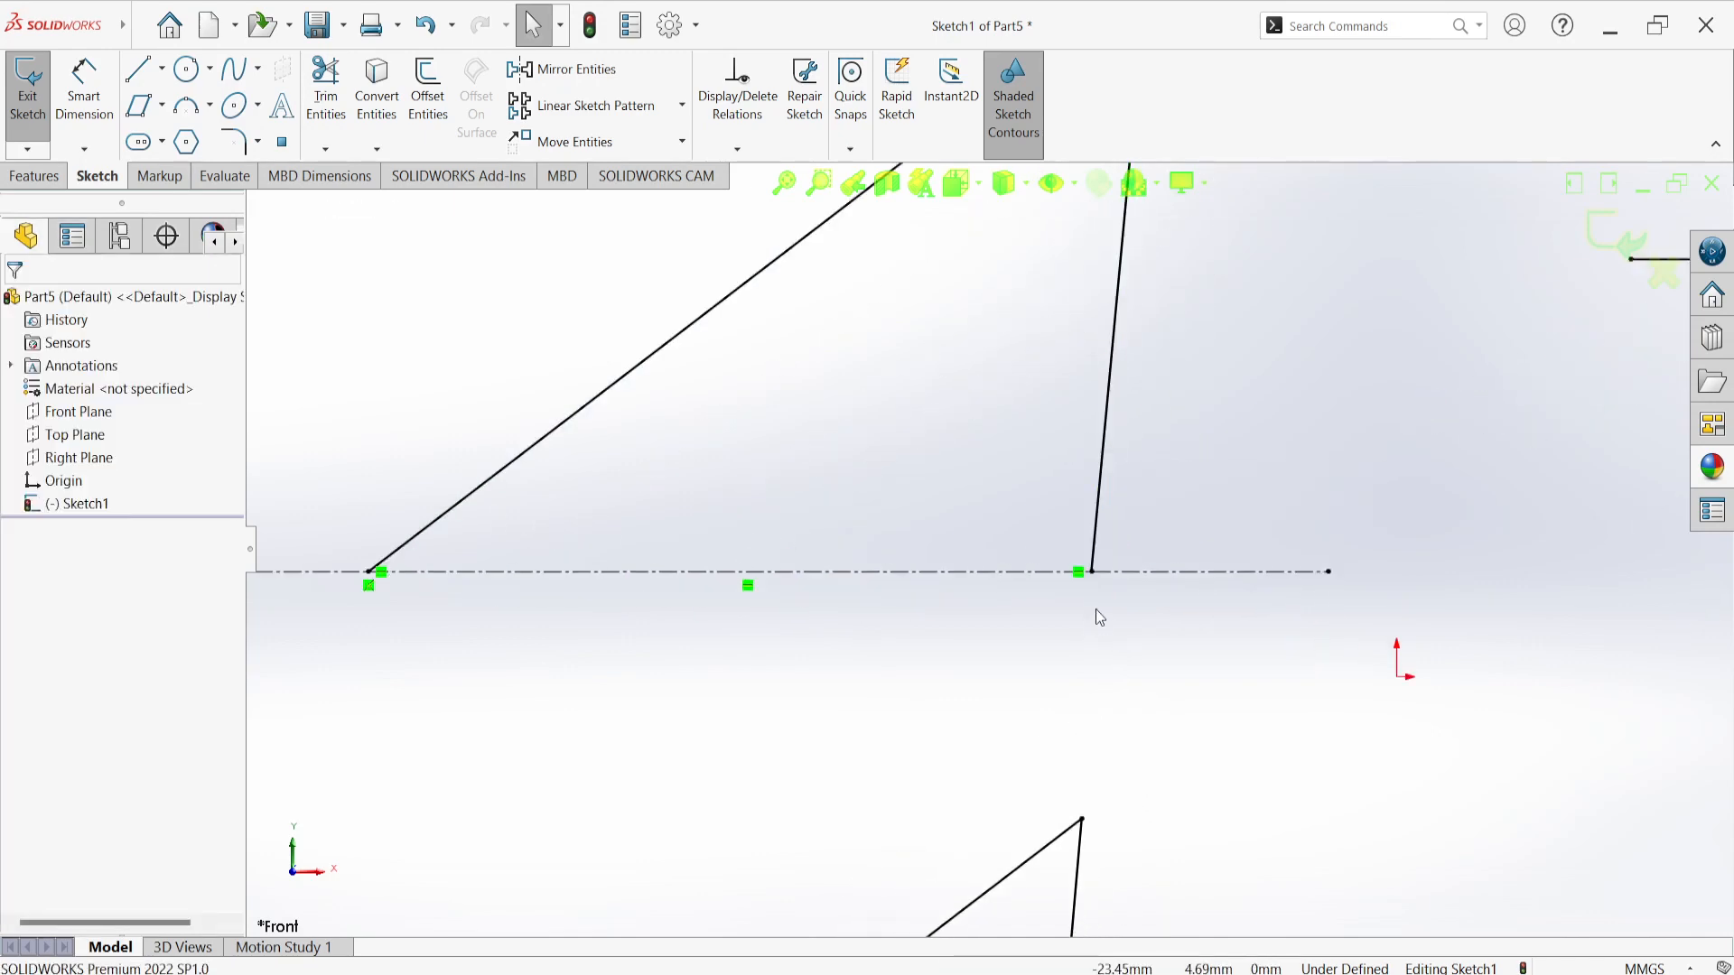
click(1093, 573)
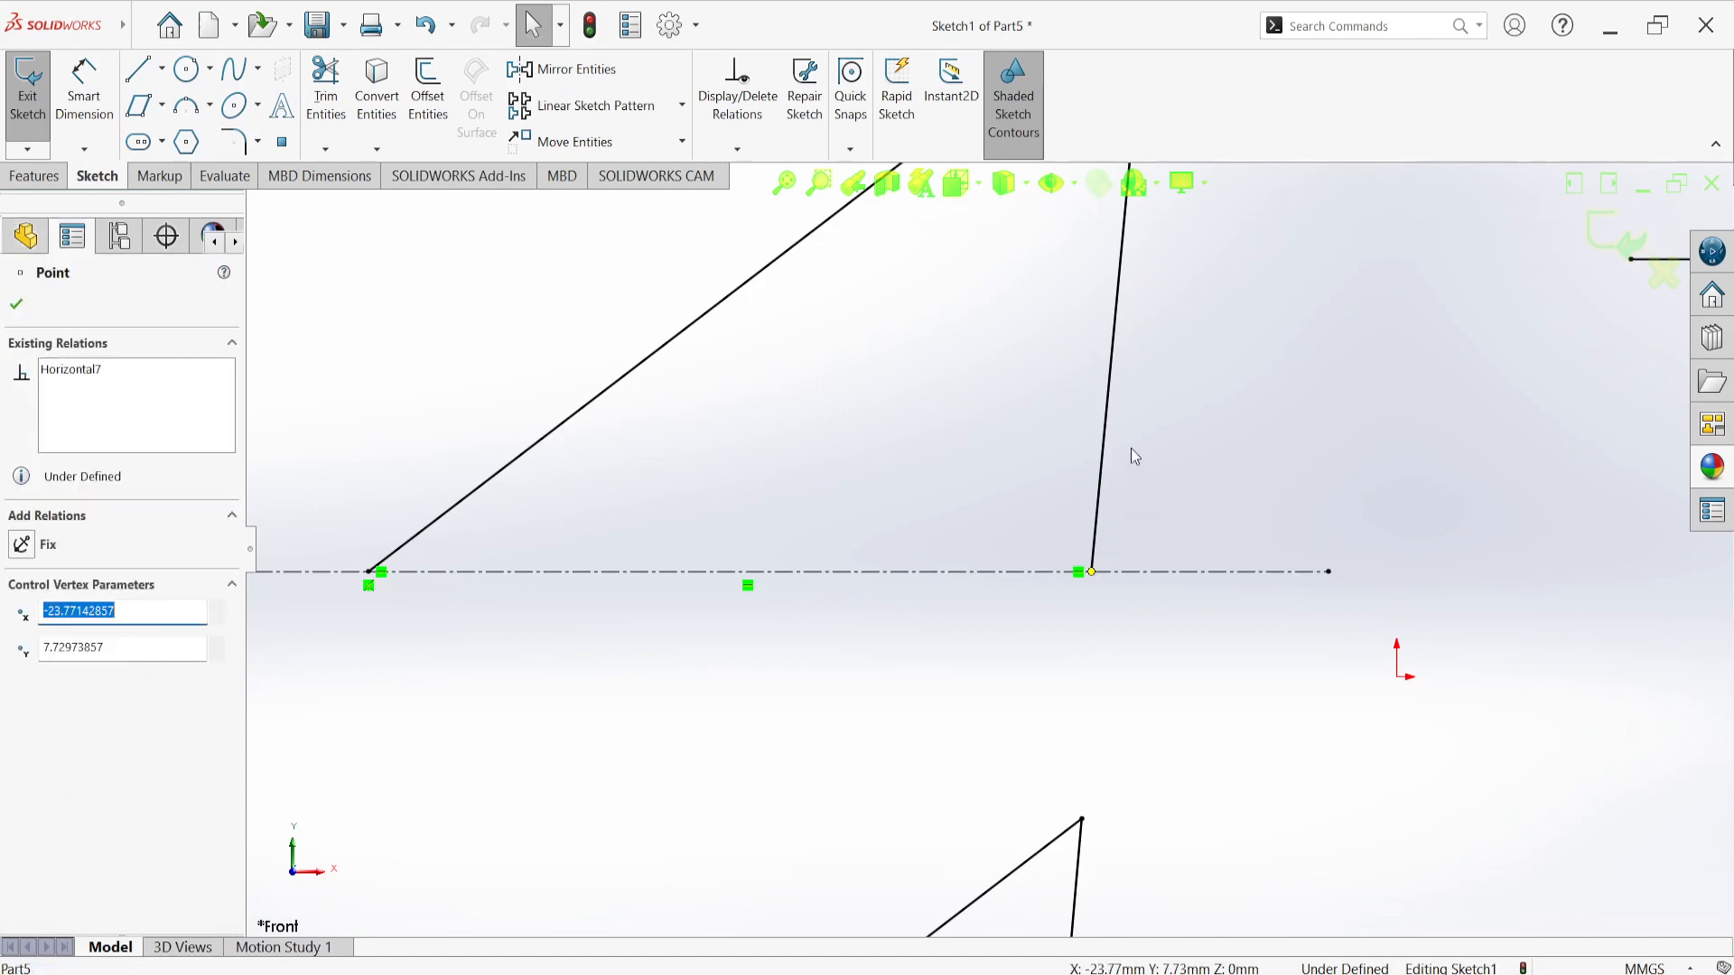
scroll(1132, 435, up, 3)
scroll(1133, 435, up, 1)
scroll(1043, 379, down, 4)
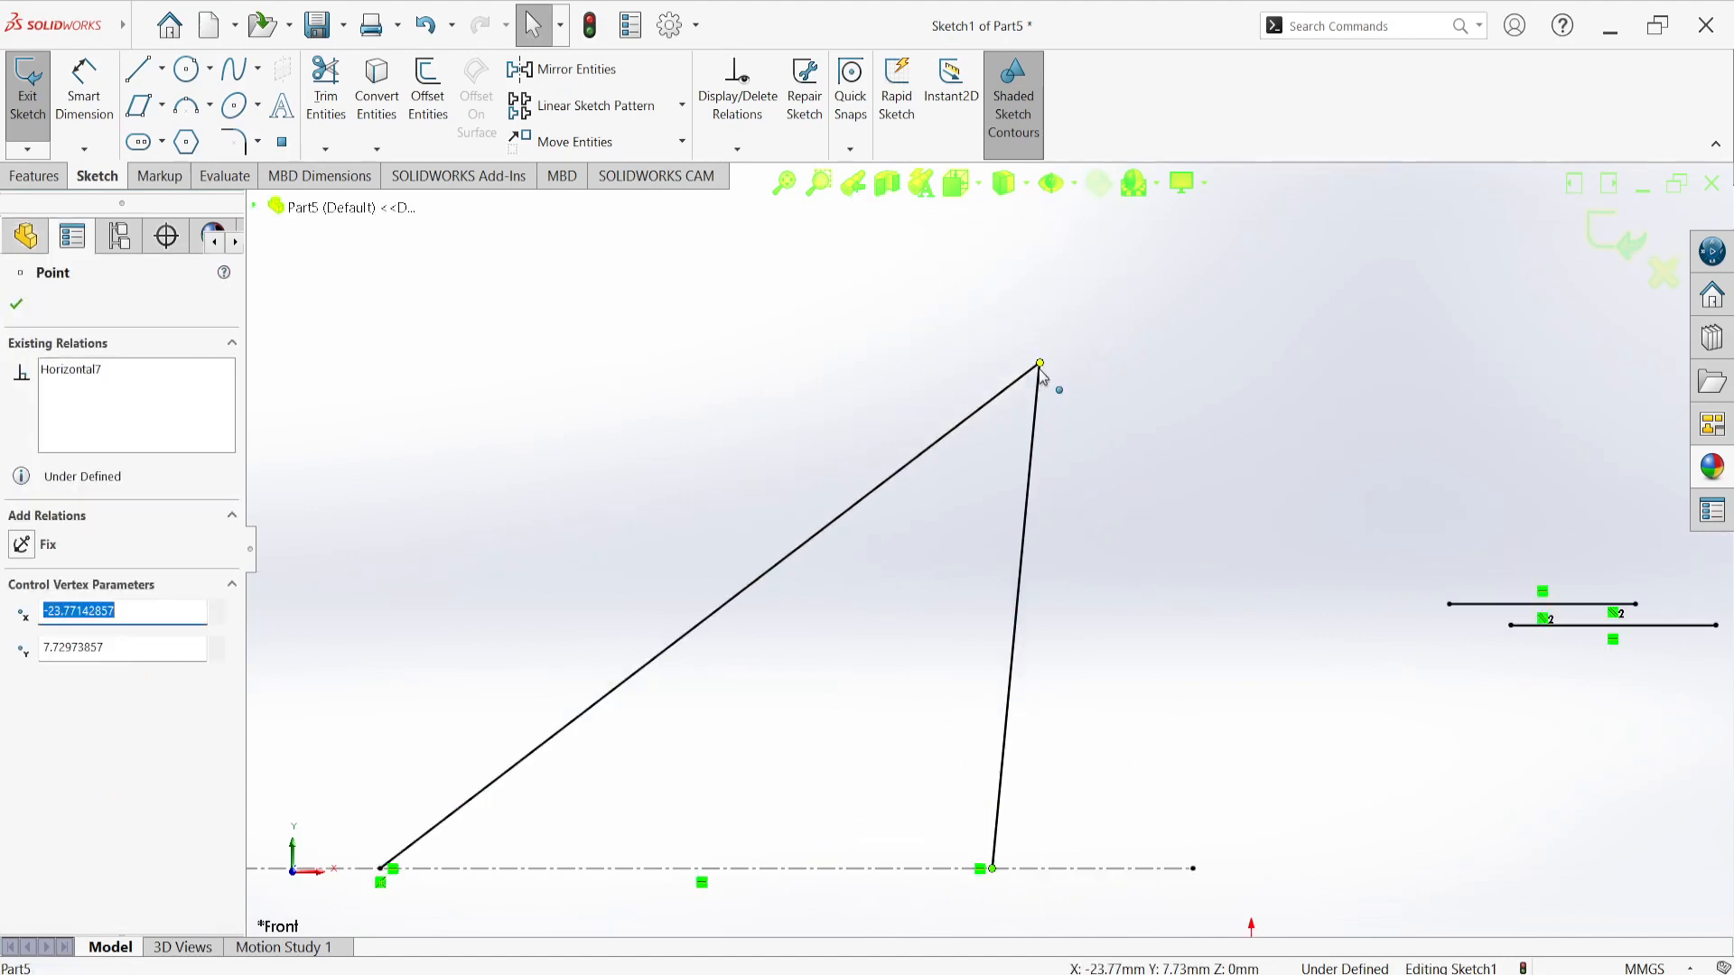
ctrl+click(1043, 370)
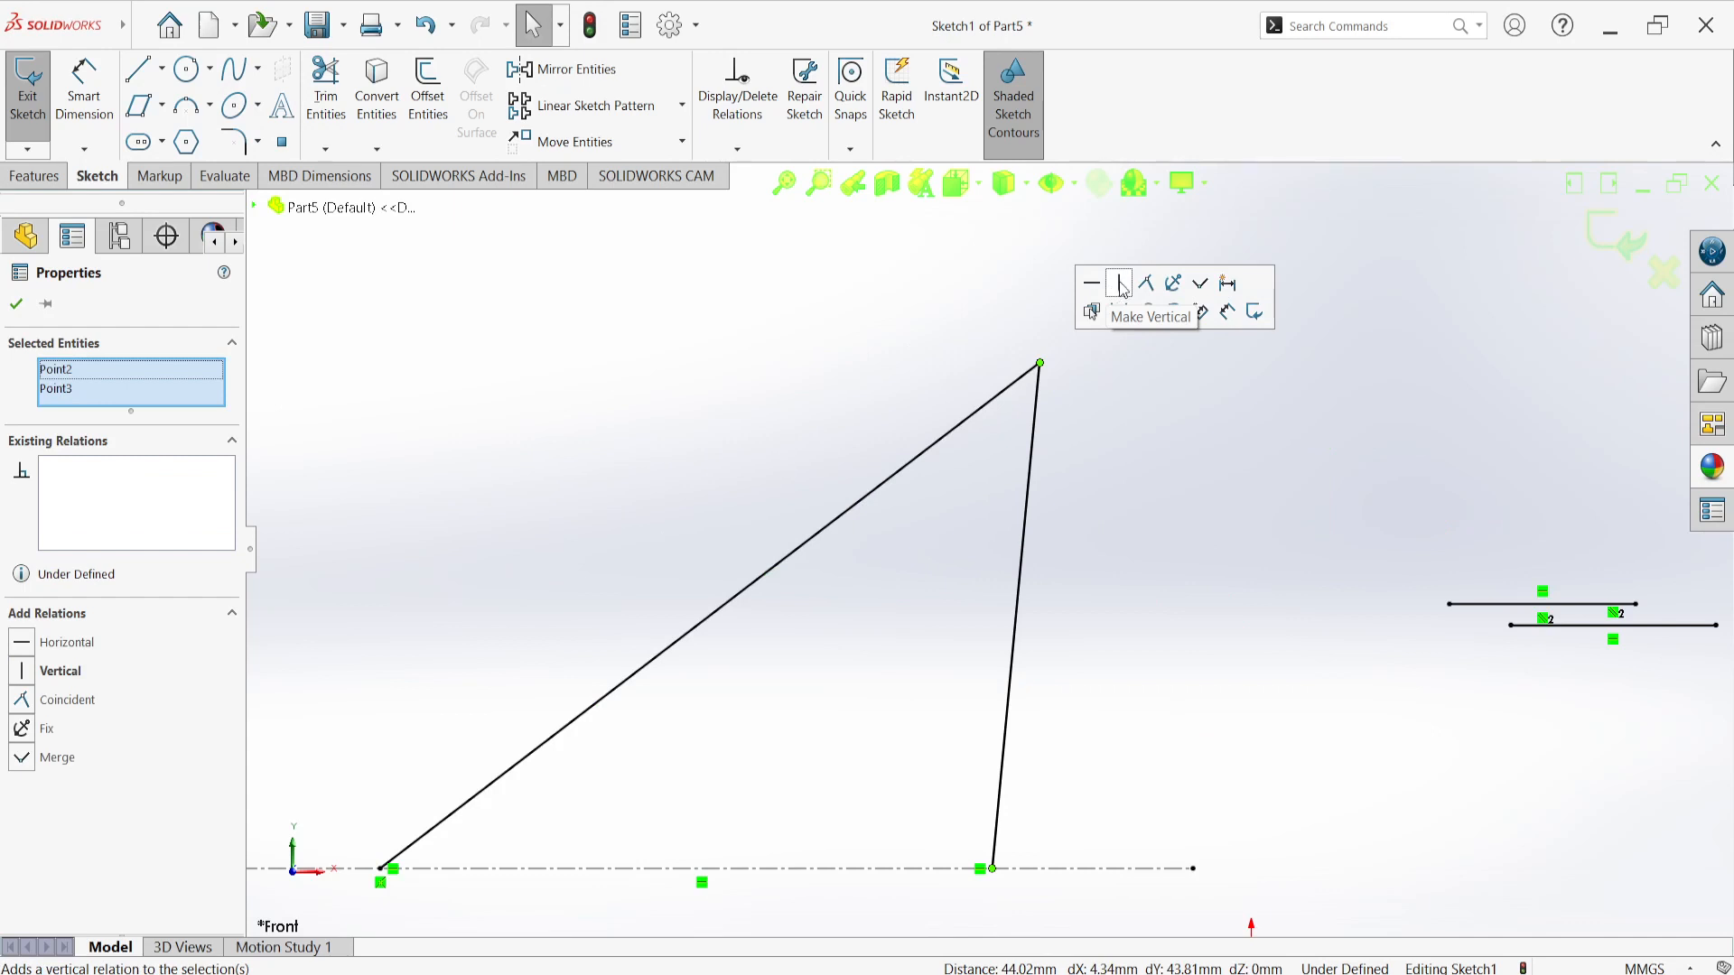
click(1123, 288)
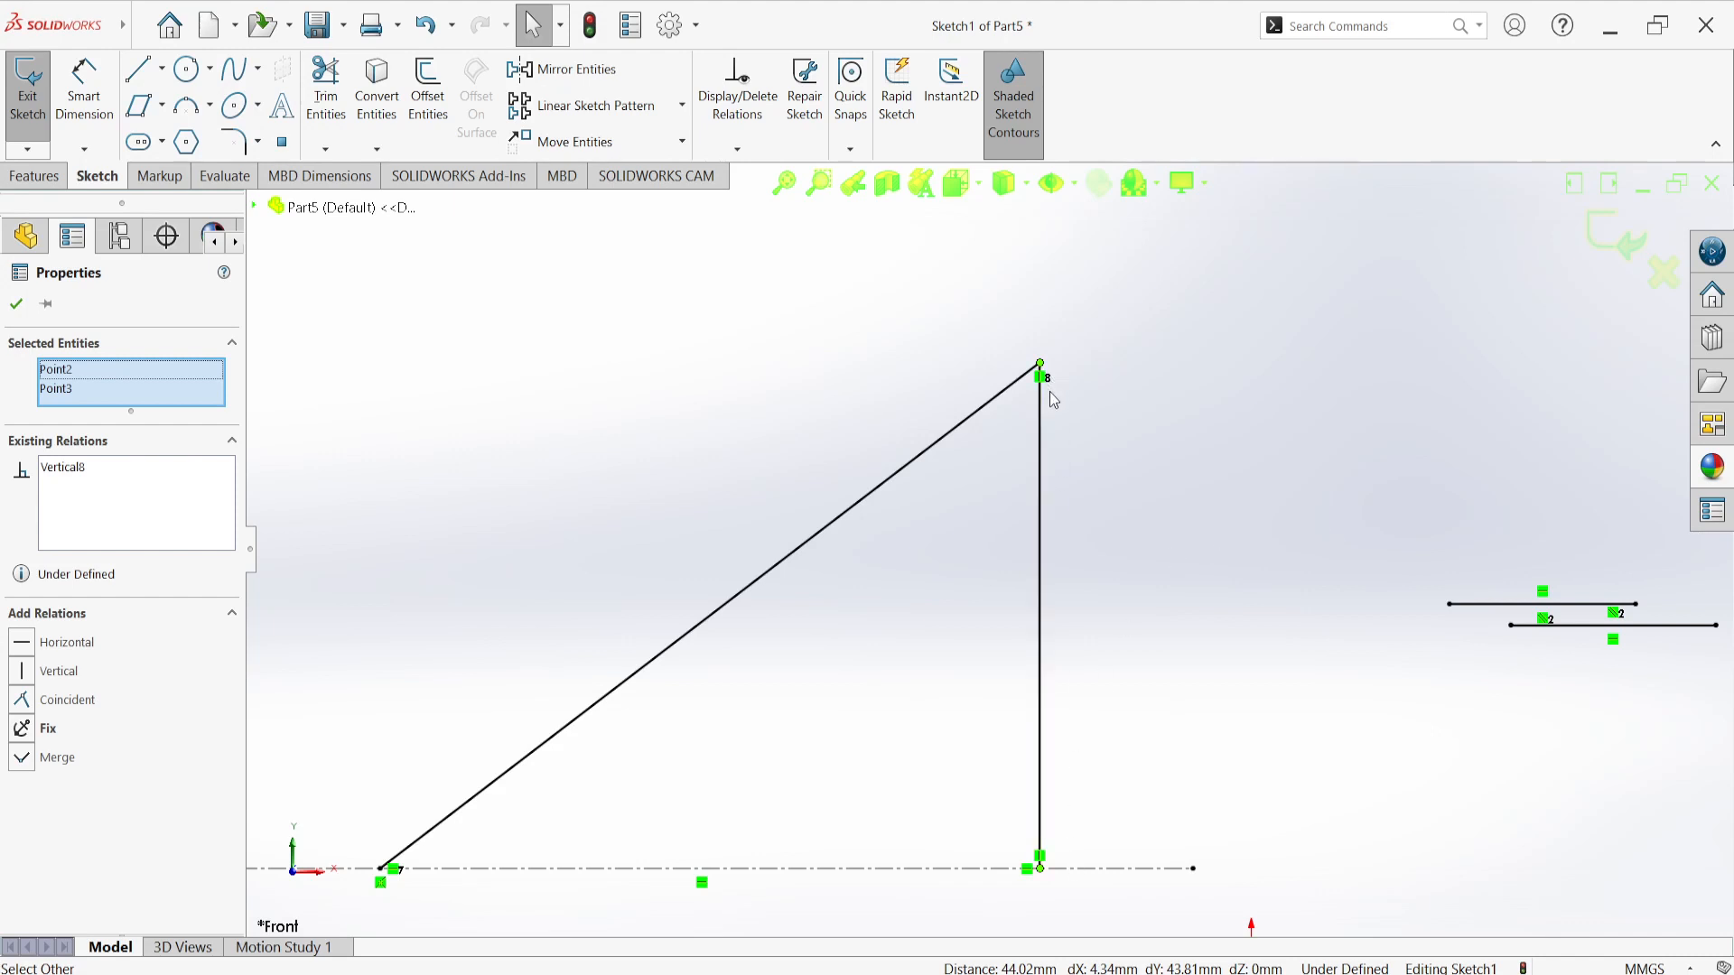
Step: Add a Vertical relation to the upper pair's short line itself, in addition to the relation between its endpoints
scroll(1099, 610, up, 2)
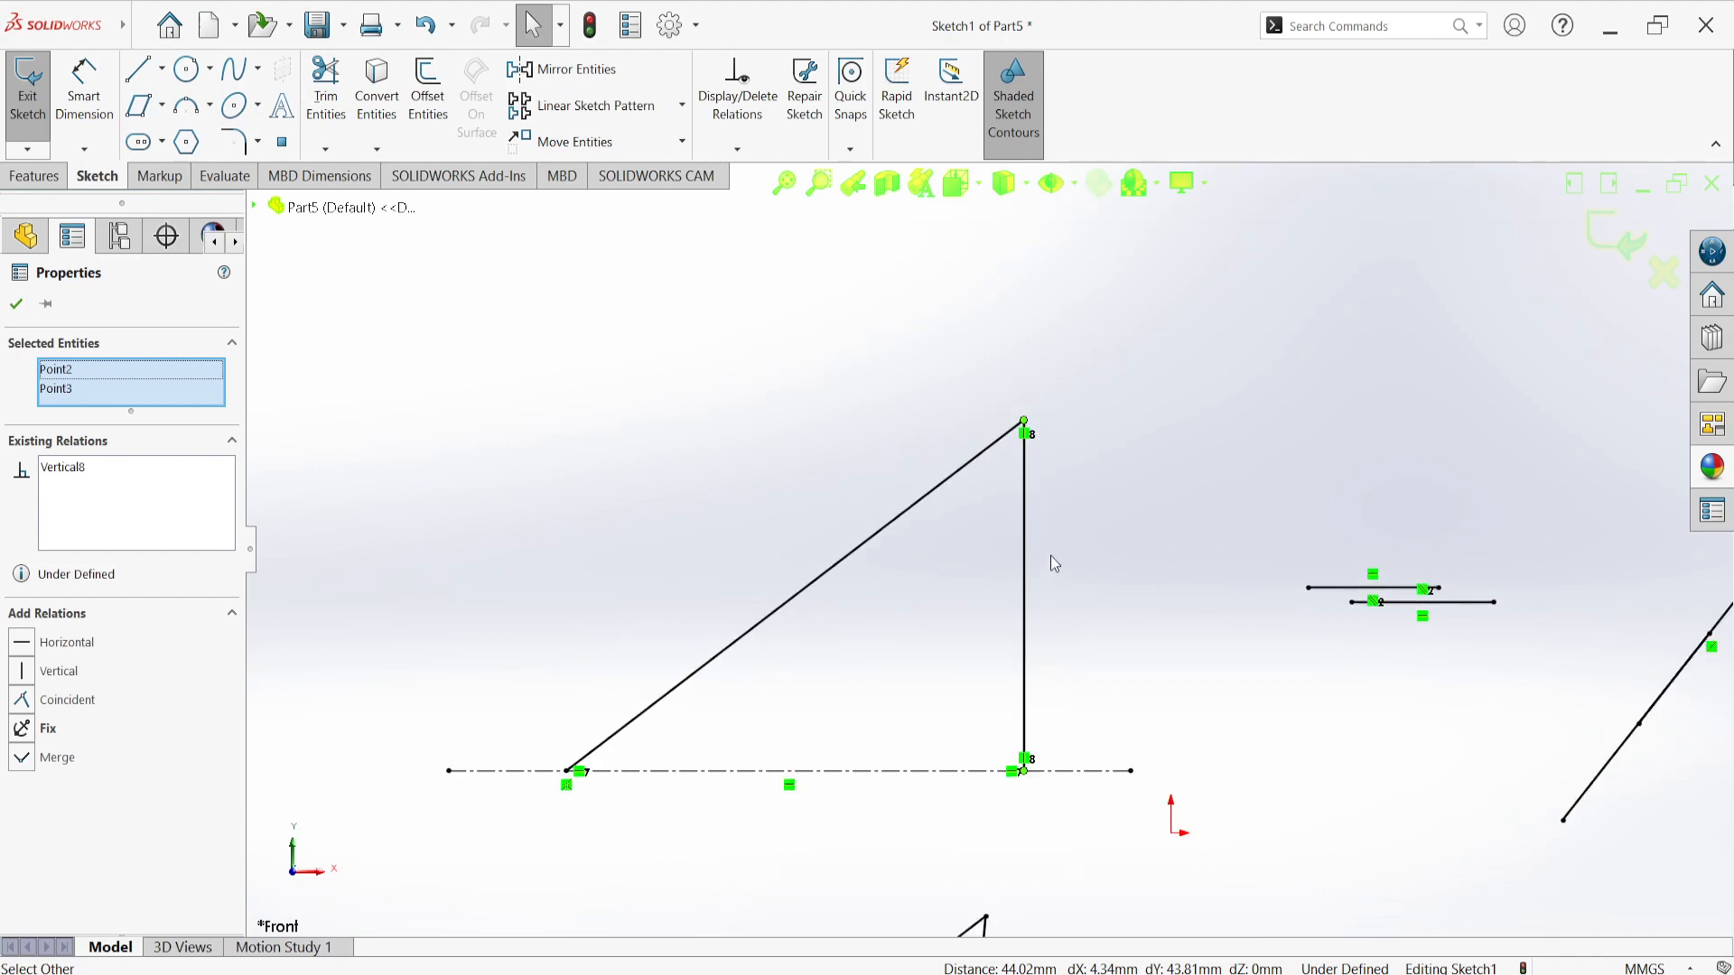
click(1023, 523)
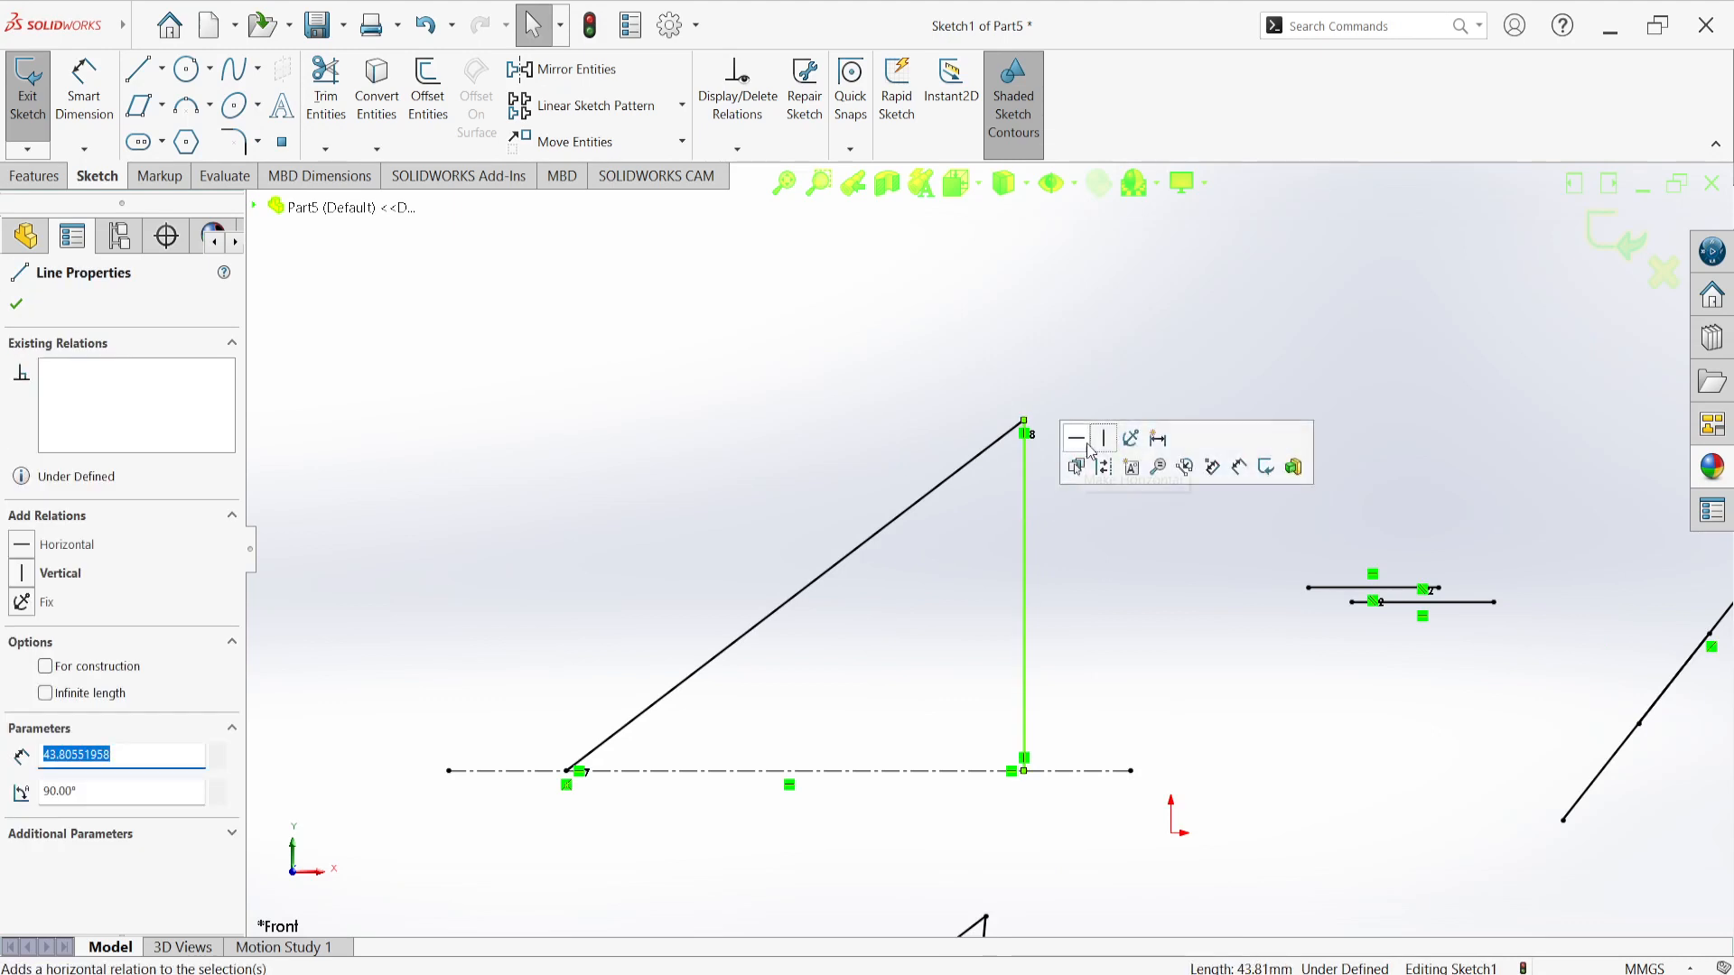
click(1104, 443)
click(1086, 588)
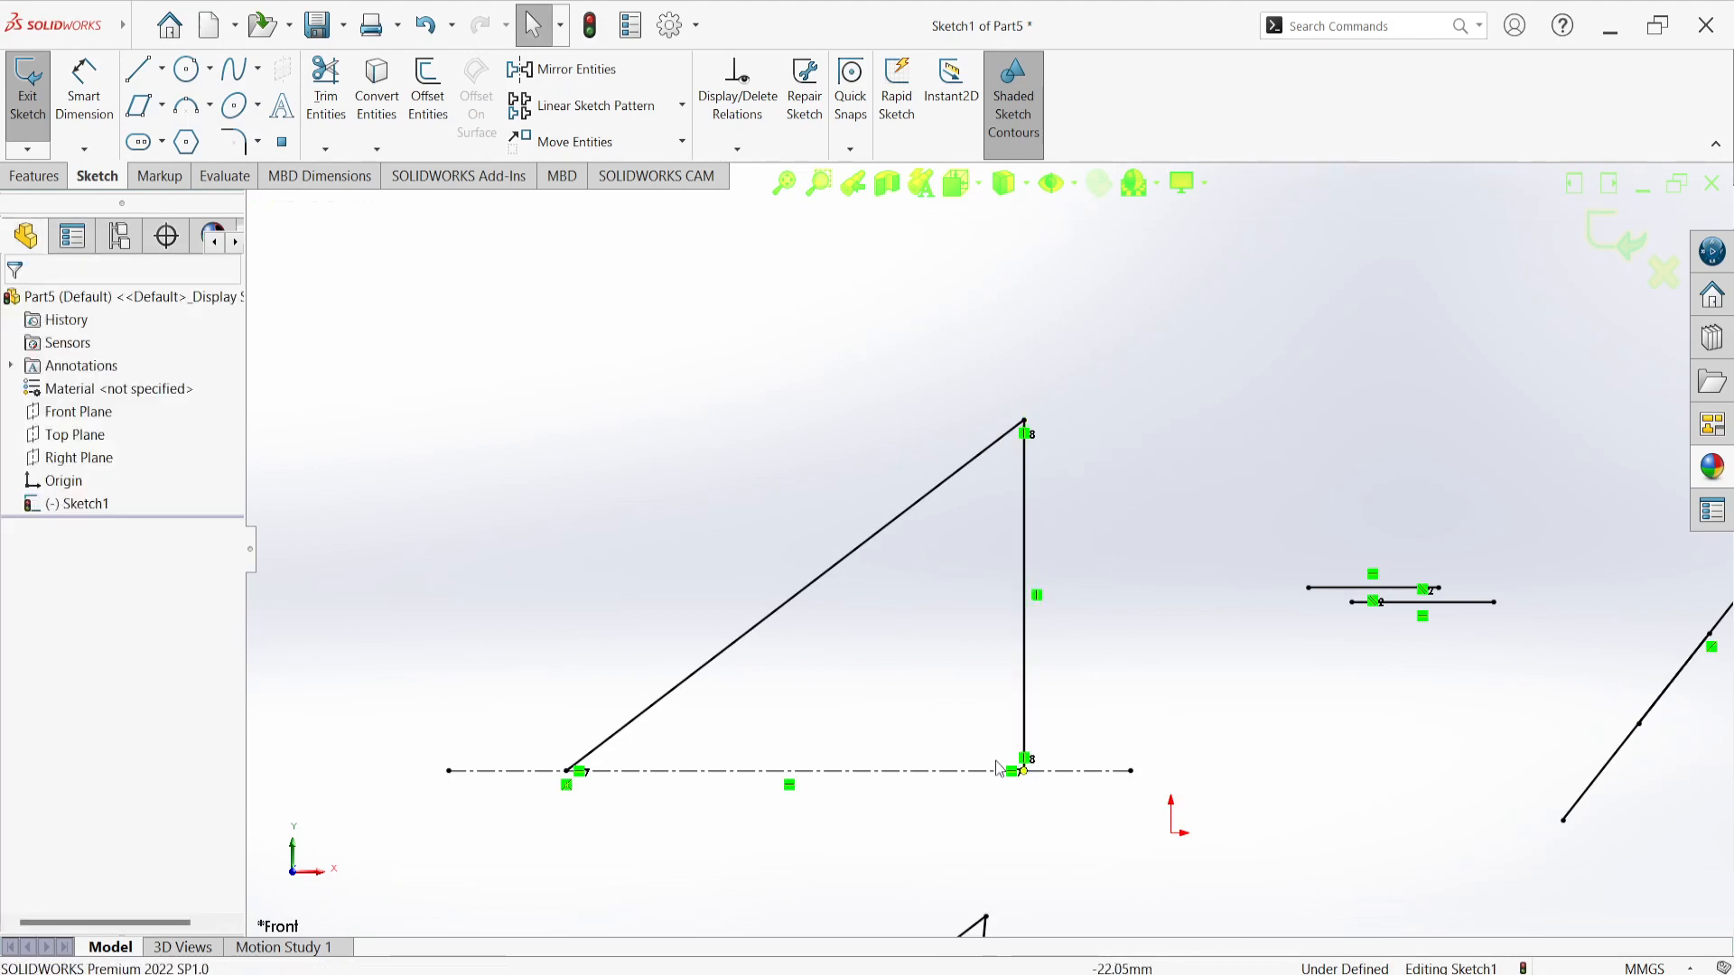
Step: Try to dimension the angle between the centerline and the vertical line, and cancel making it a driven dimension
scroll(1017, 589, up, 1)
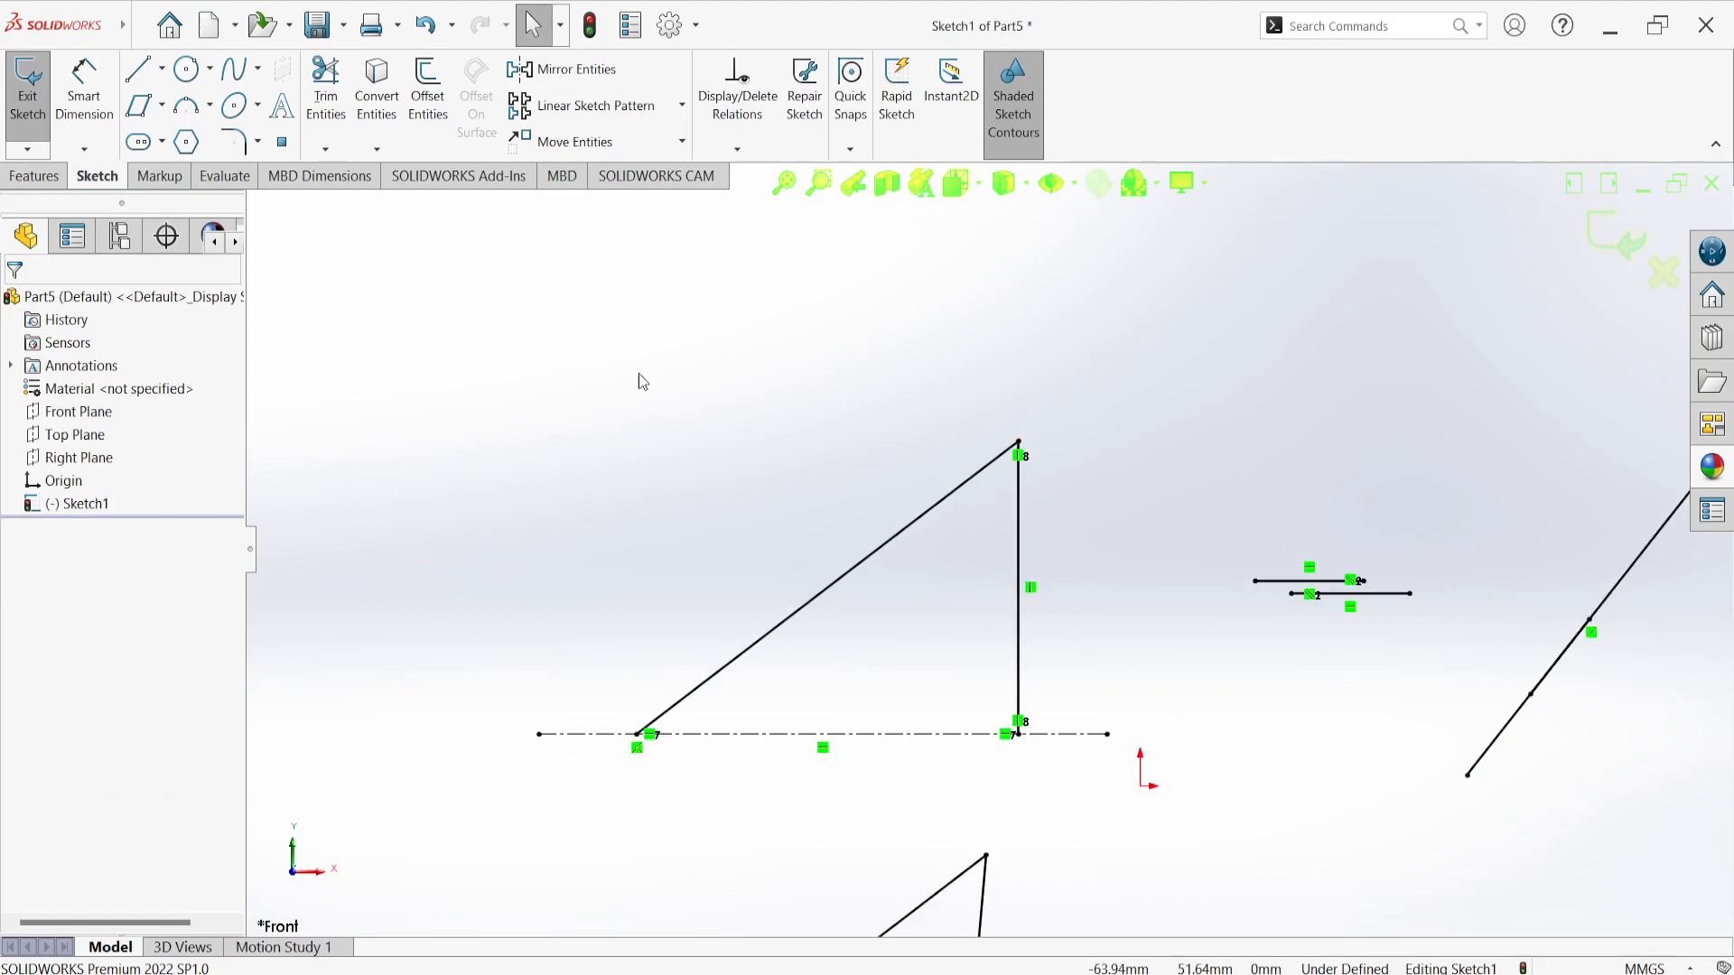
click(84, 90)
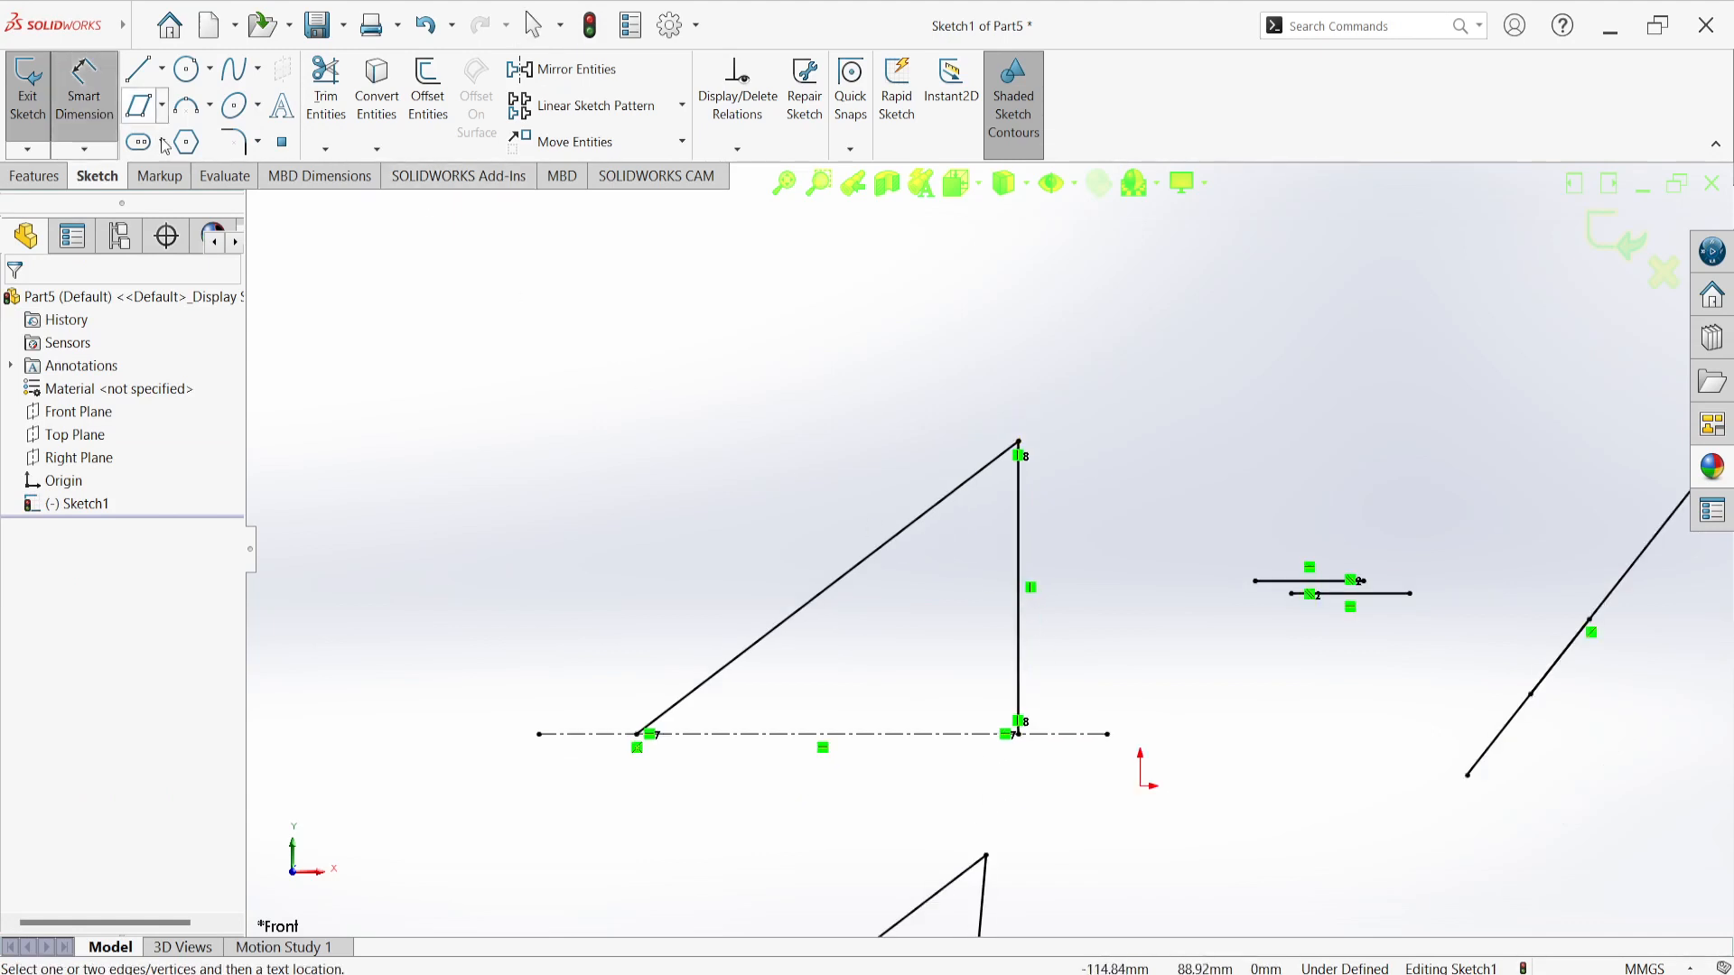
click(918, 734)
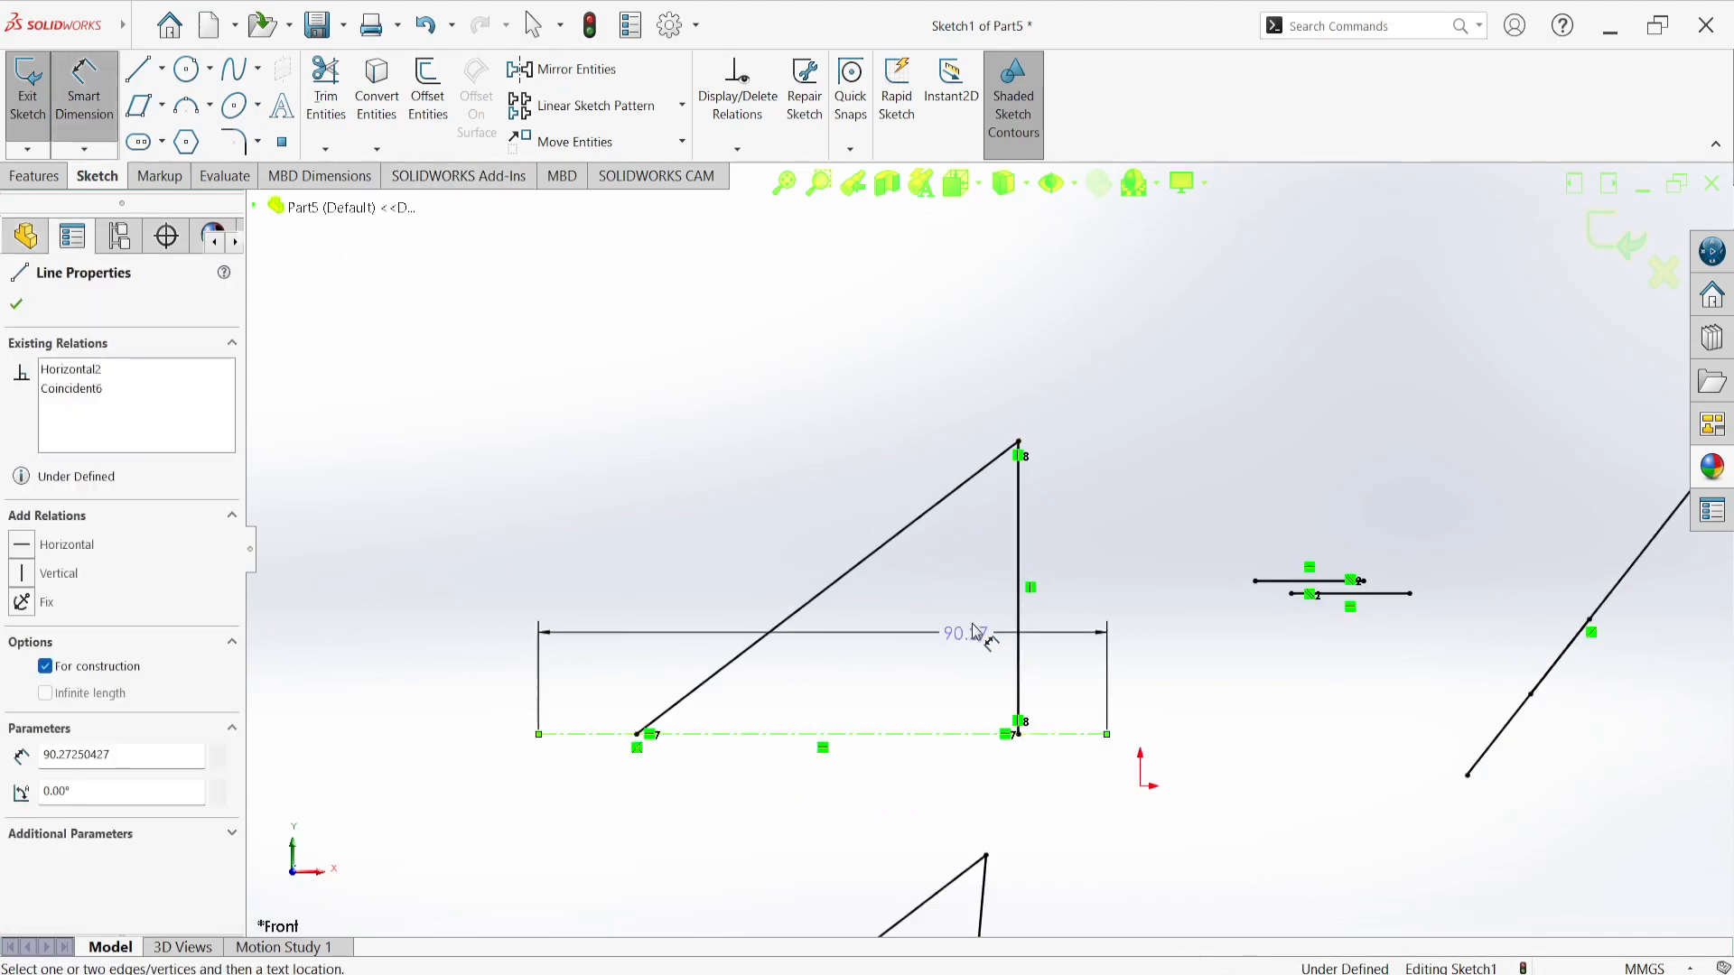
click(1018, 627)
click(925, 645)
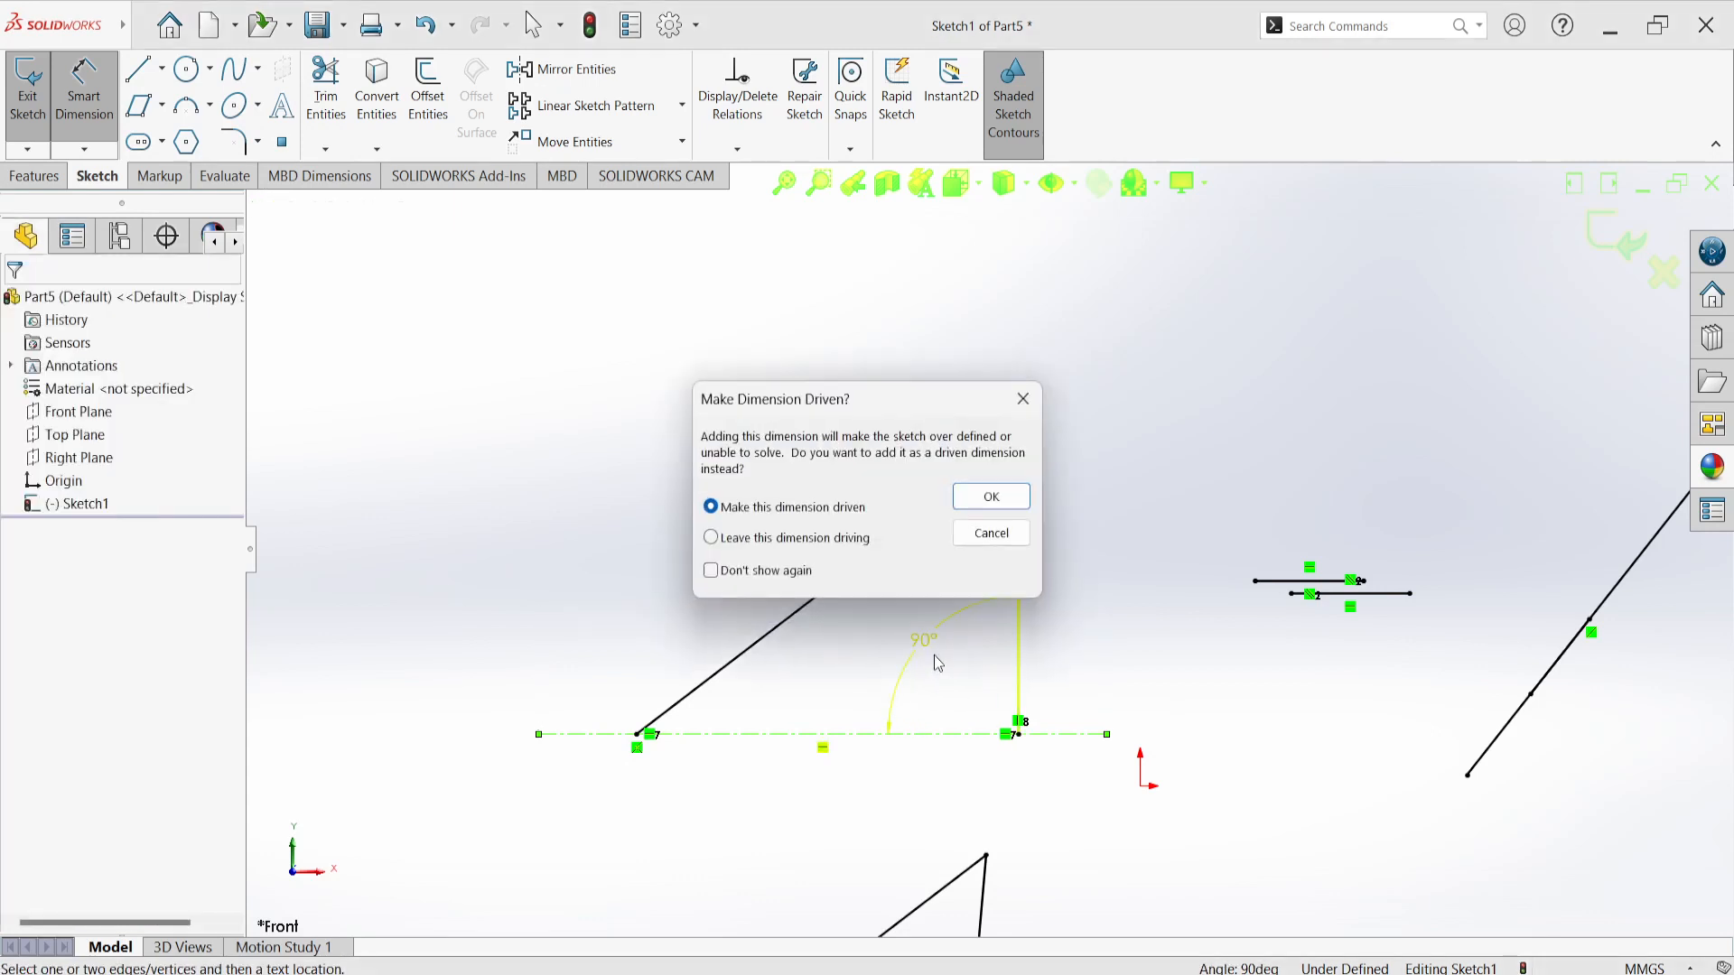
click(1033, 403)
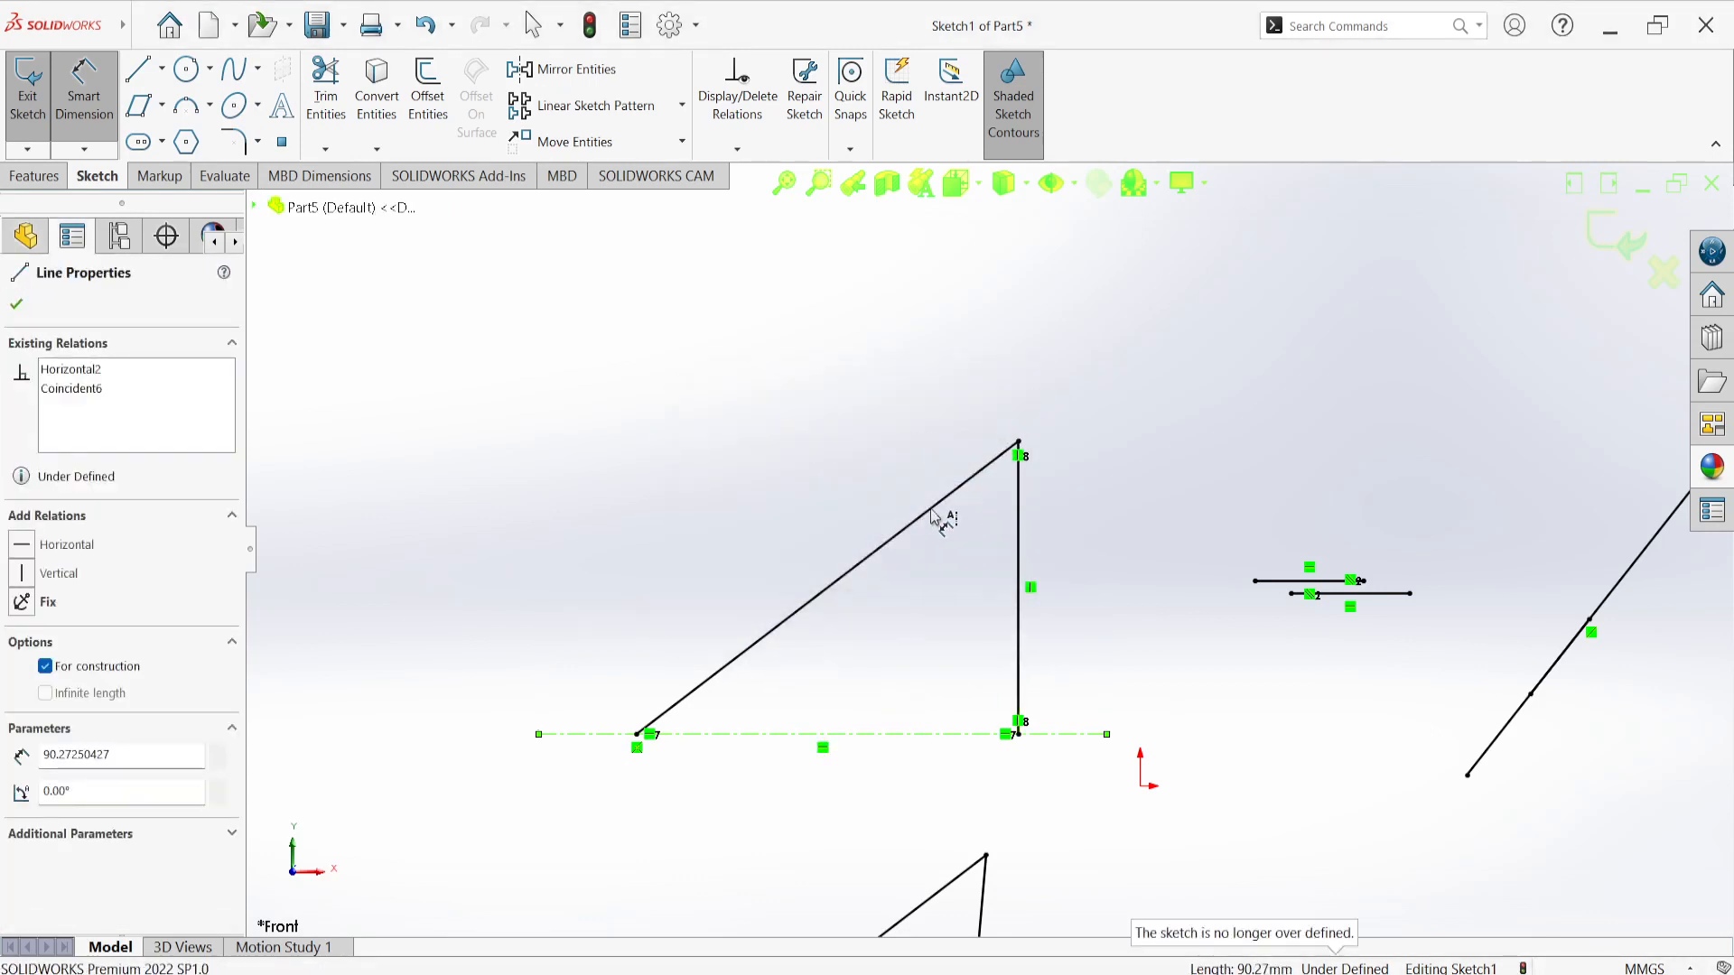
click(747, 402)
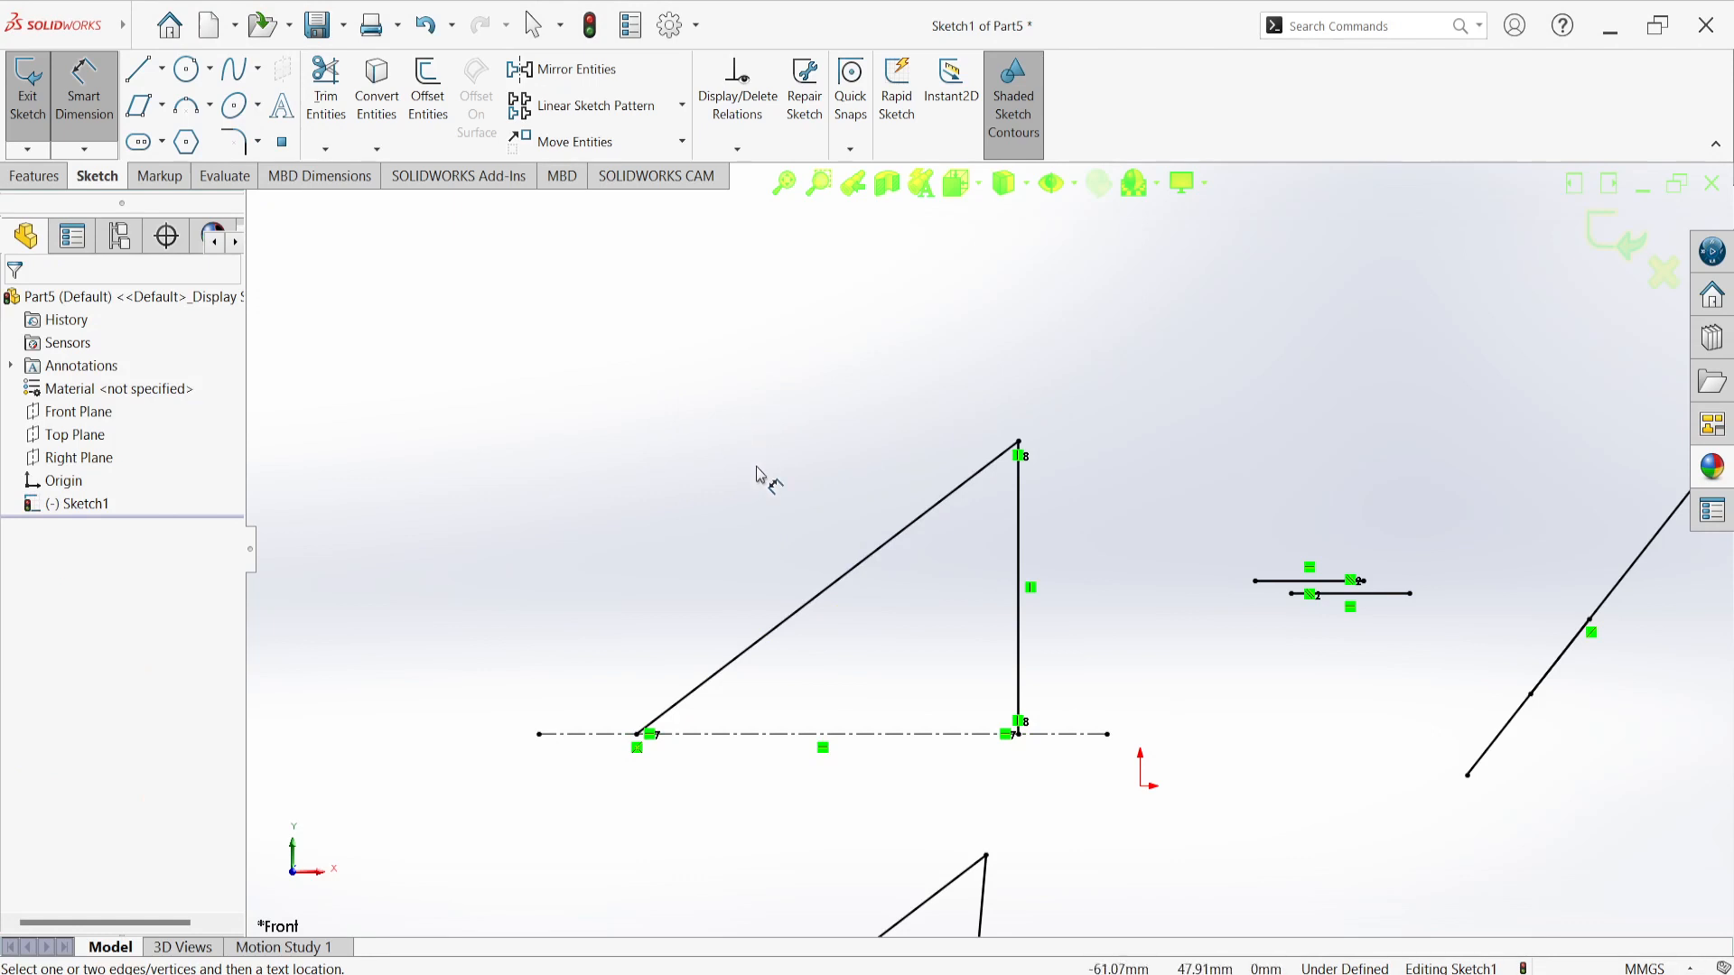
scroll(771, 434, up, 5)
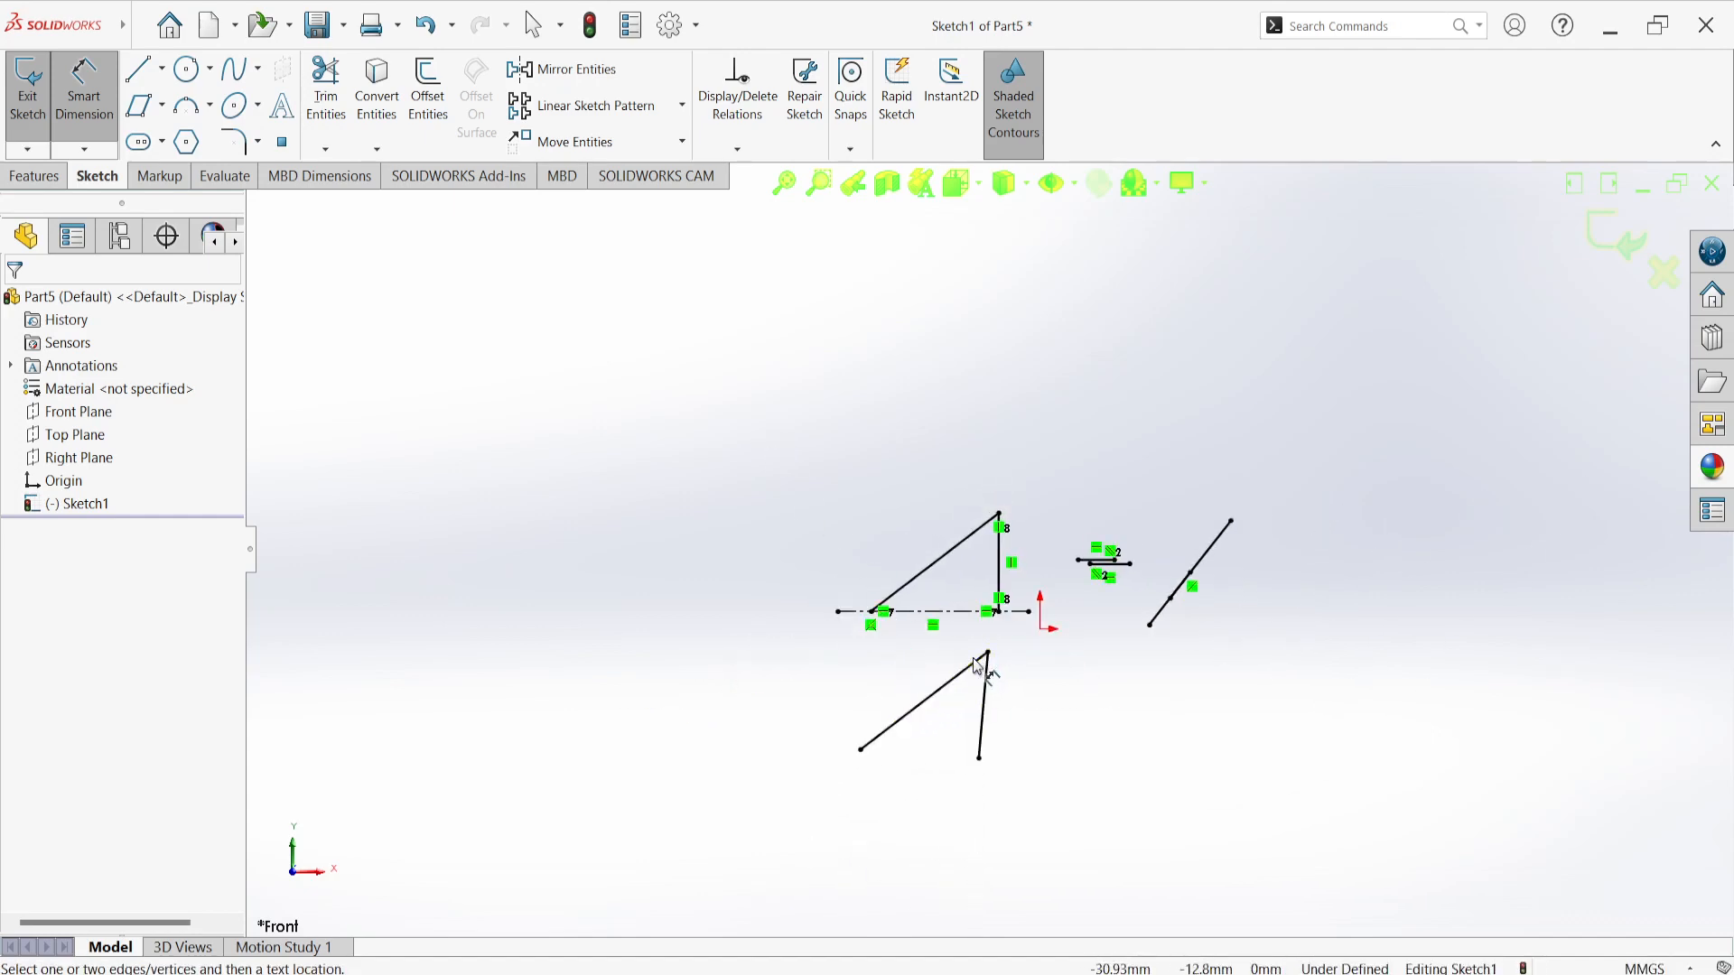
click(981, 661)
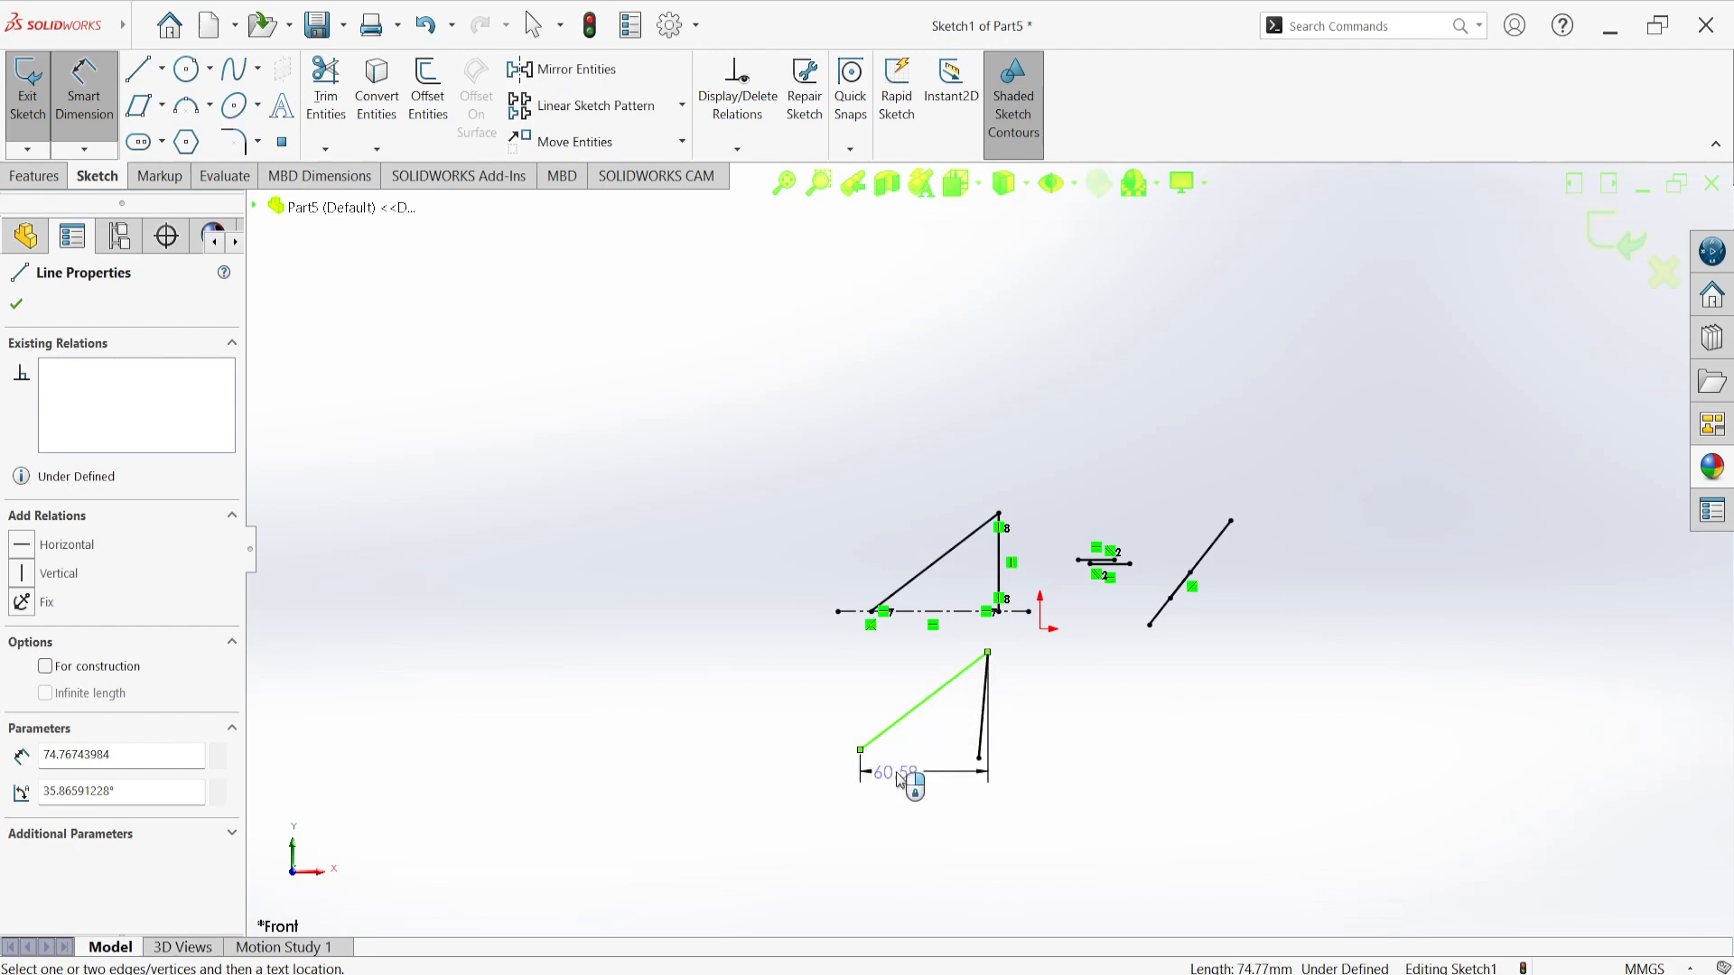
key(Escape)
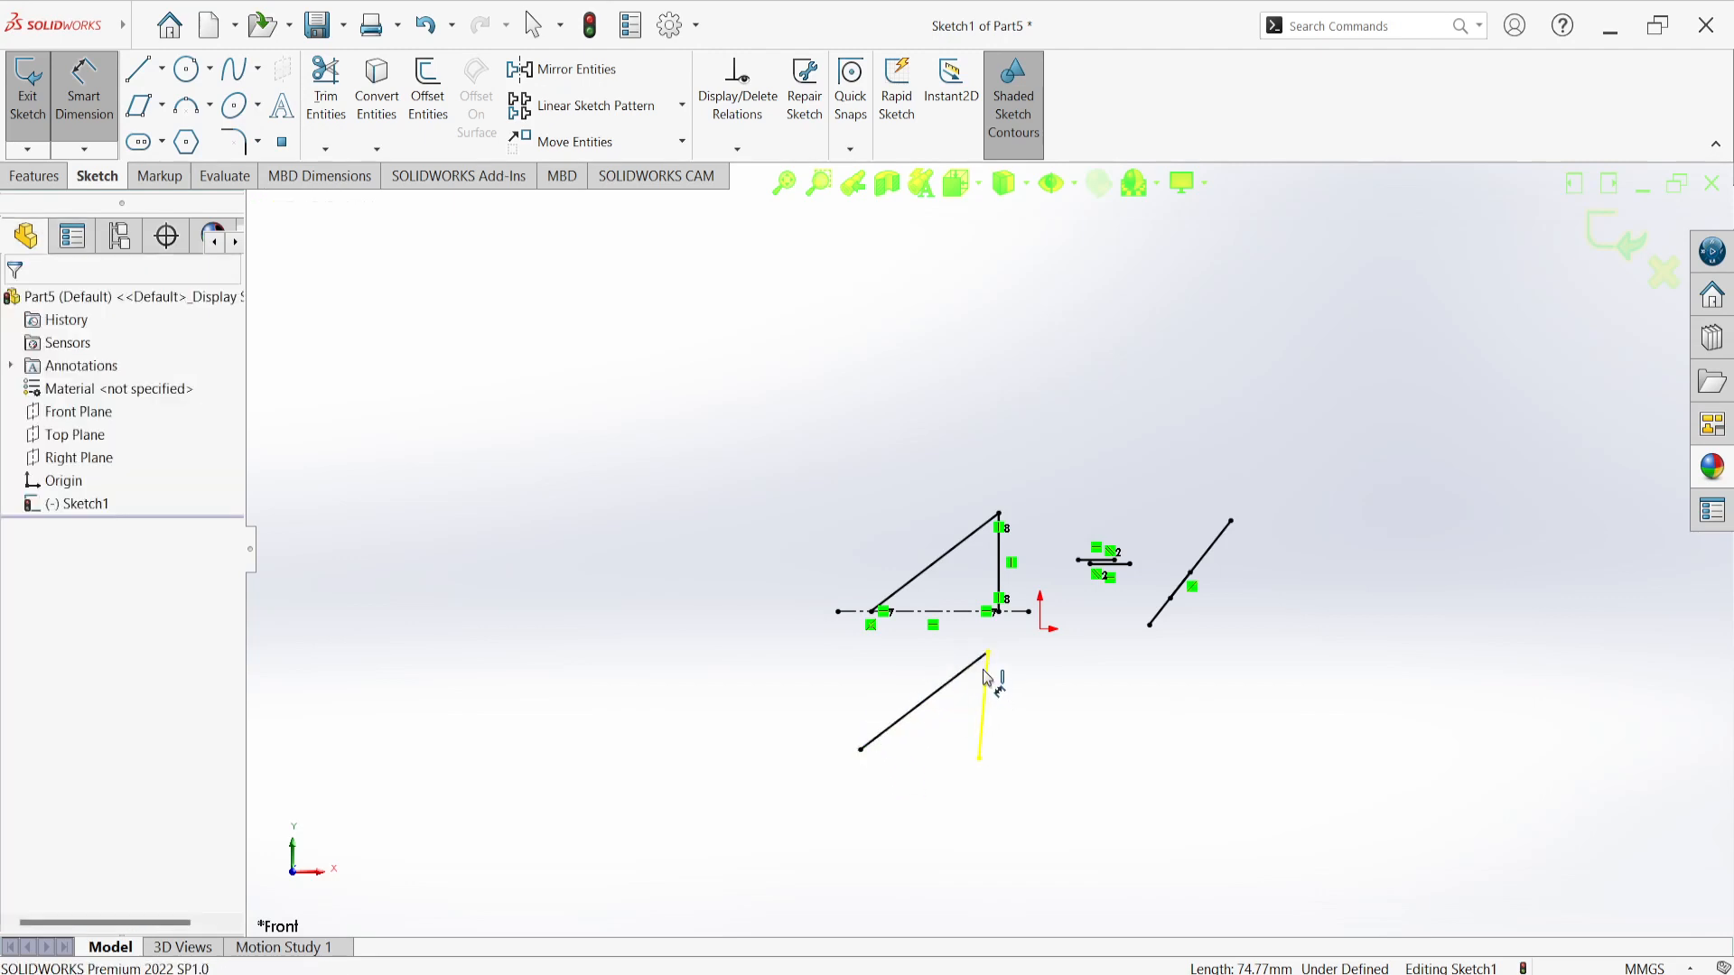
scroll(987, 677, down, 6)
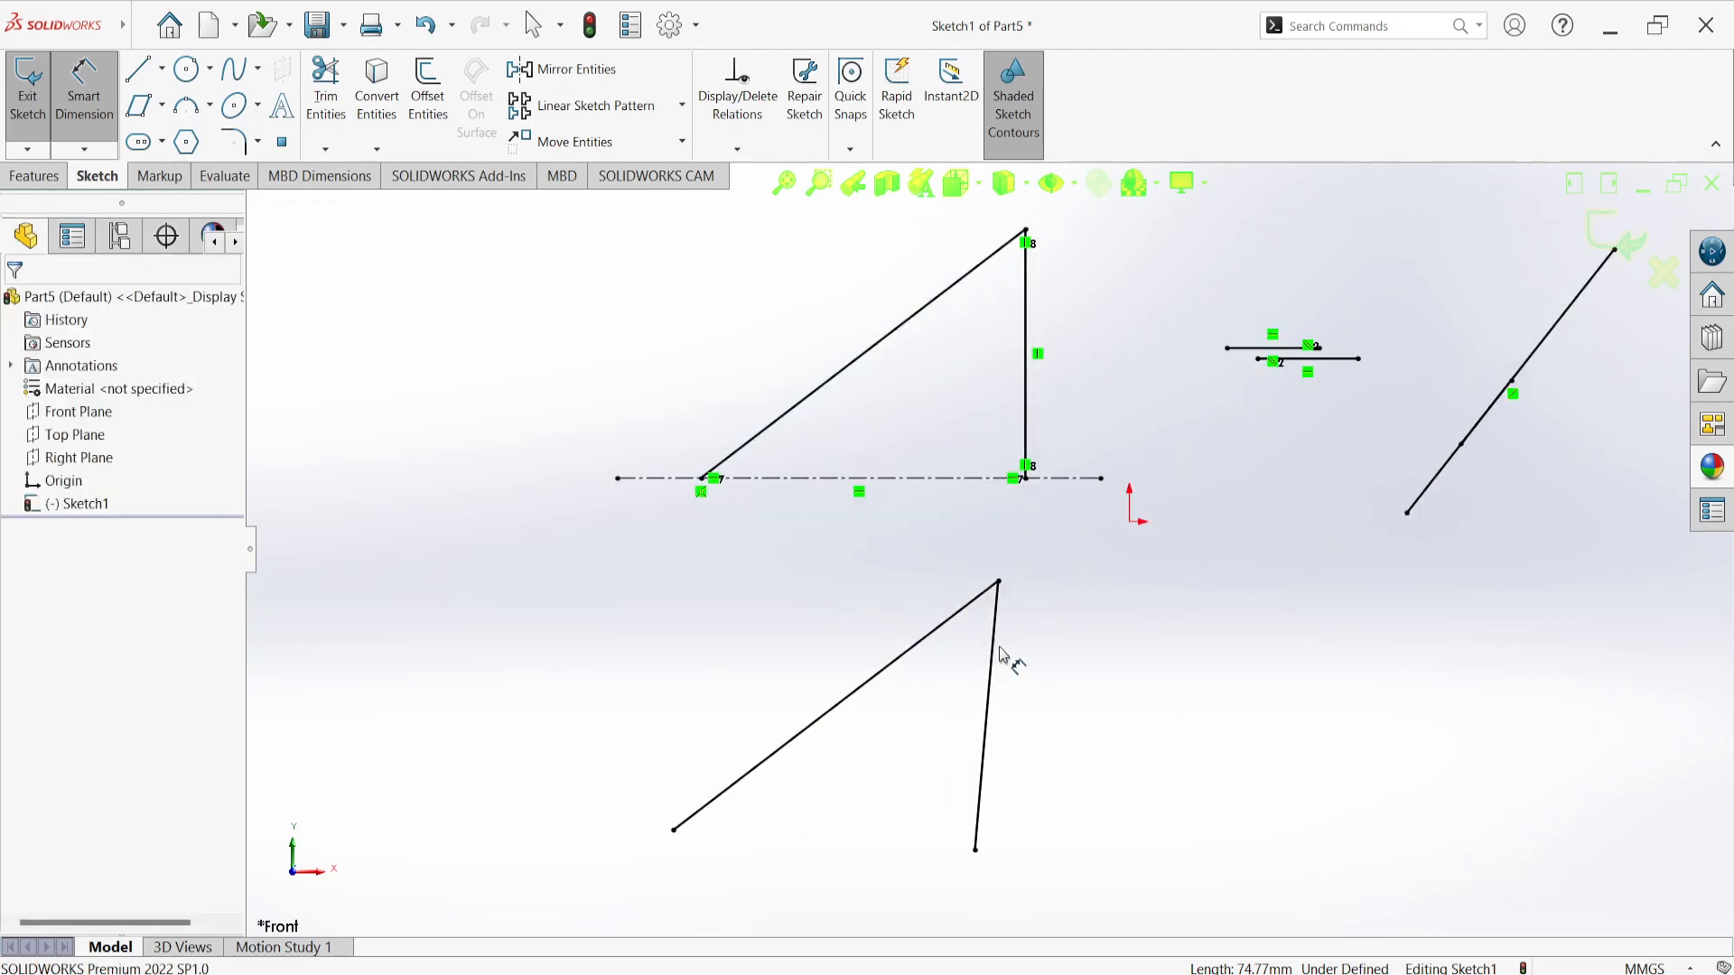
click(992, 560)
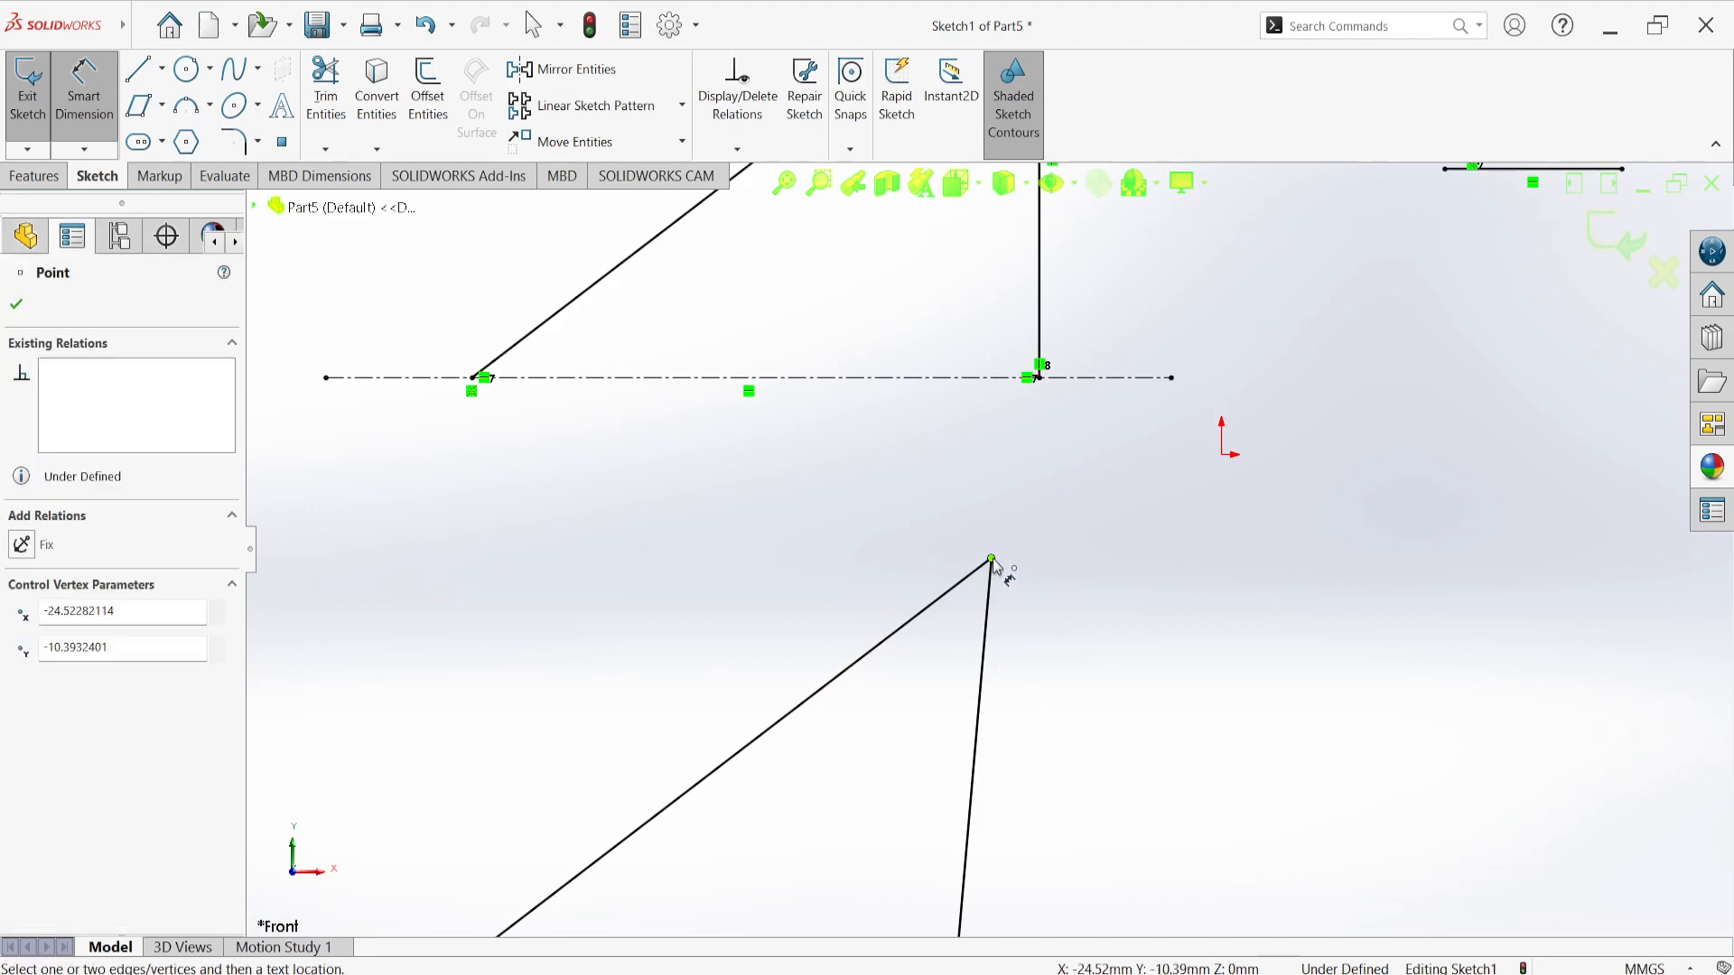
click(987, 612)
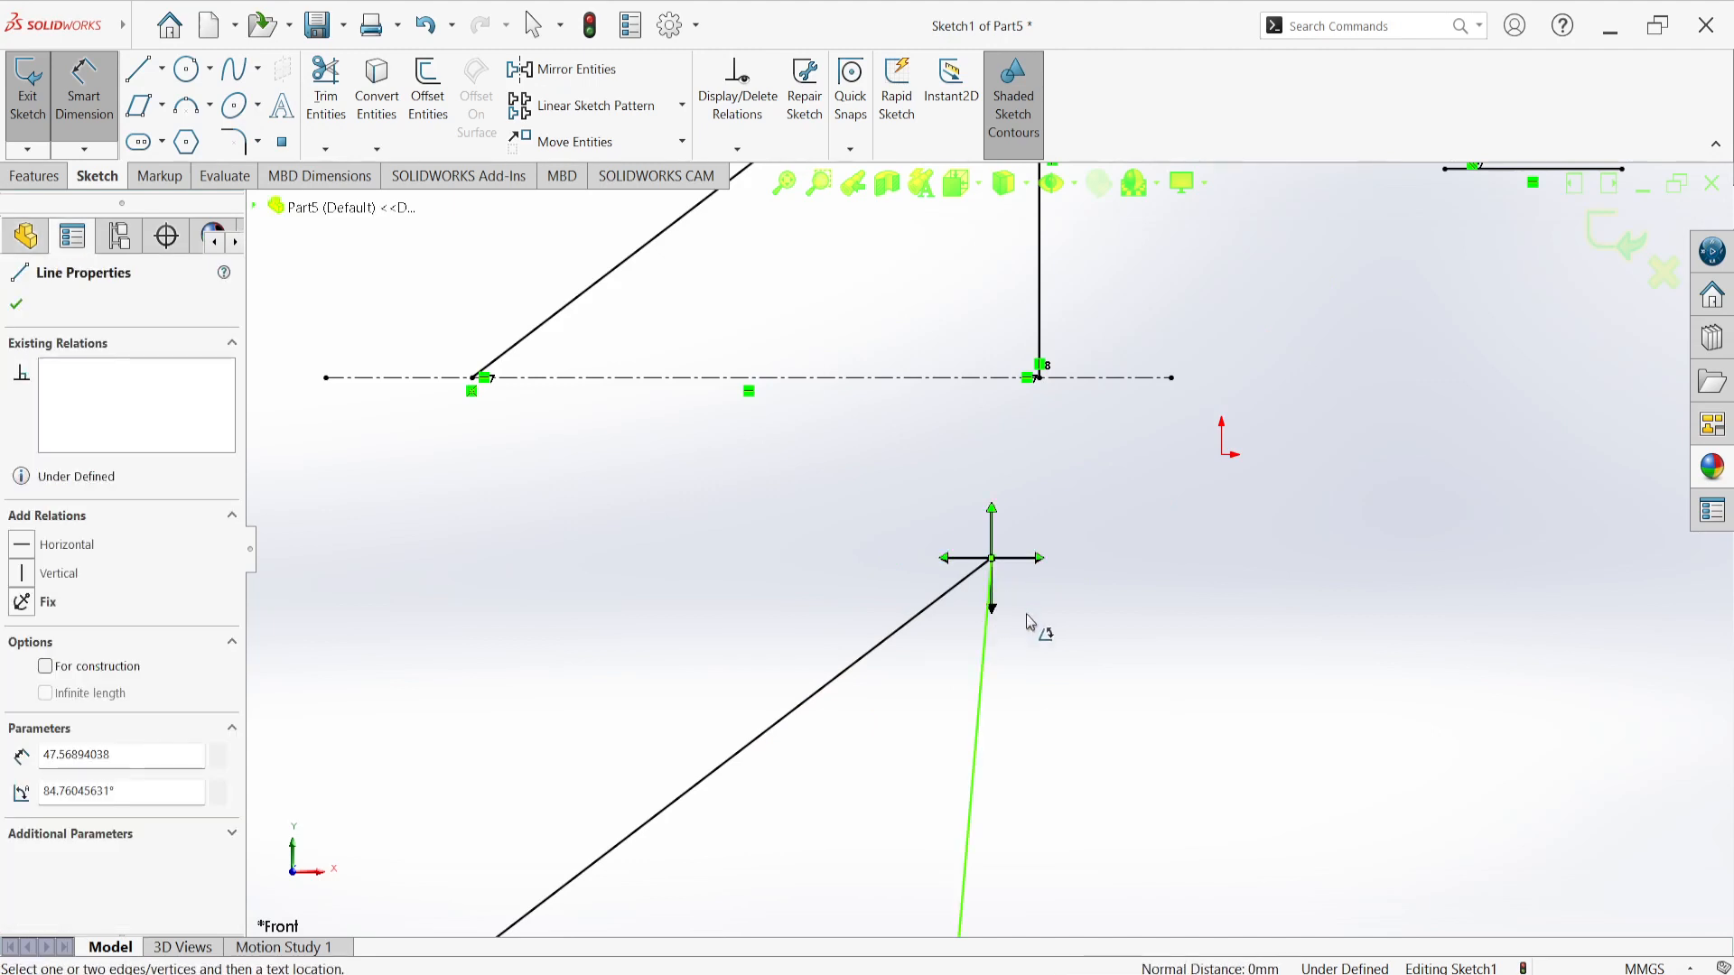
click(810, 616)
key(Escape)
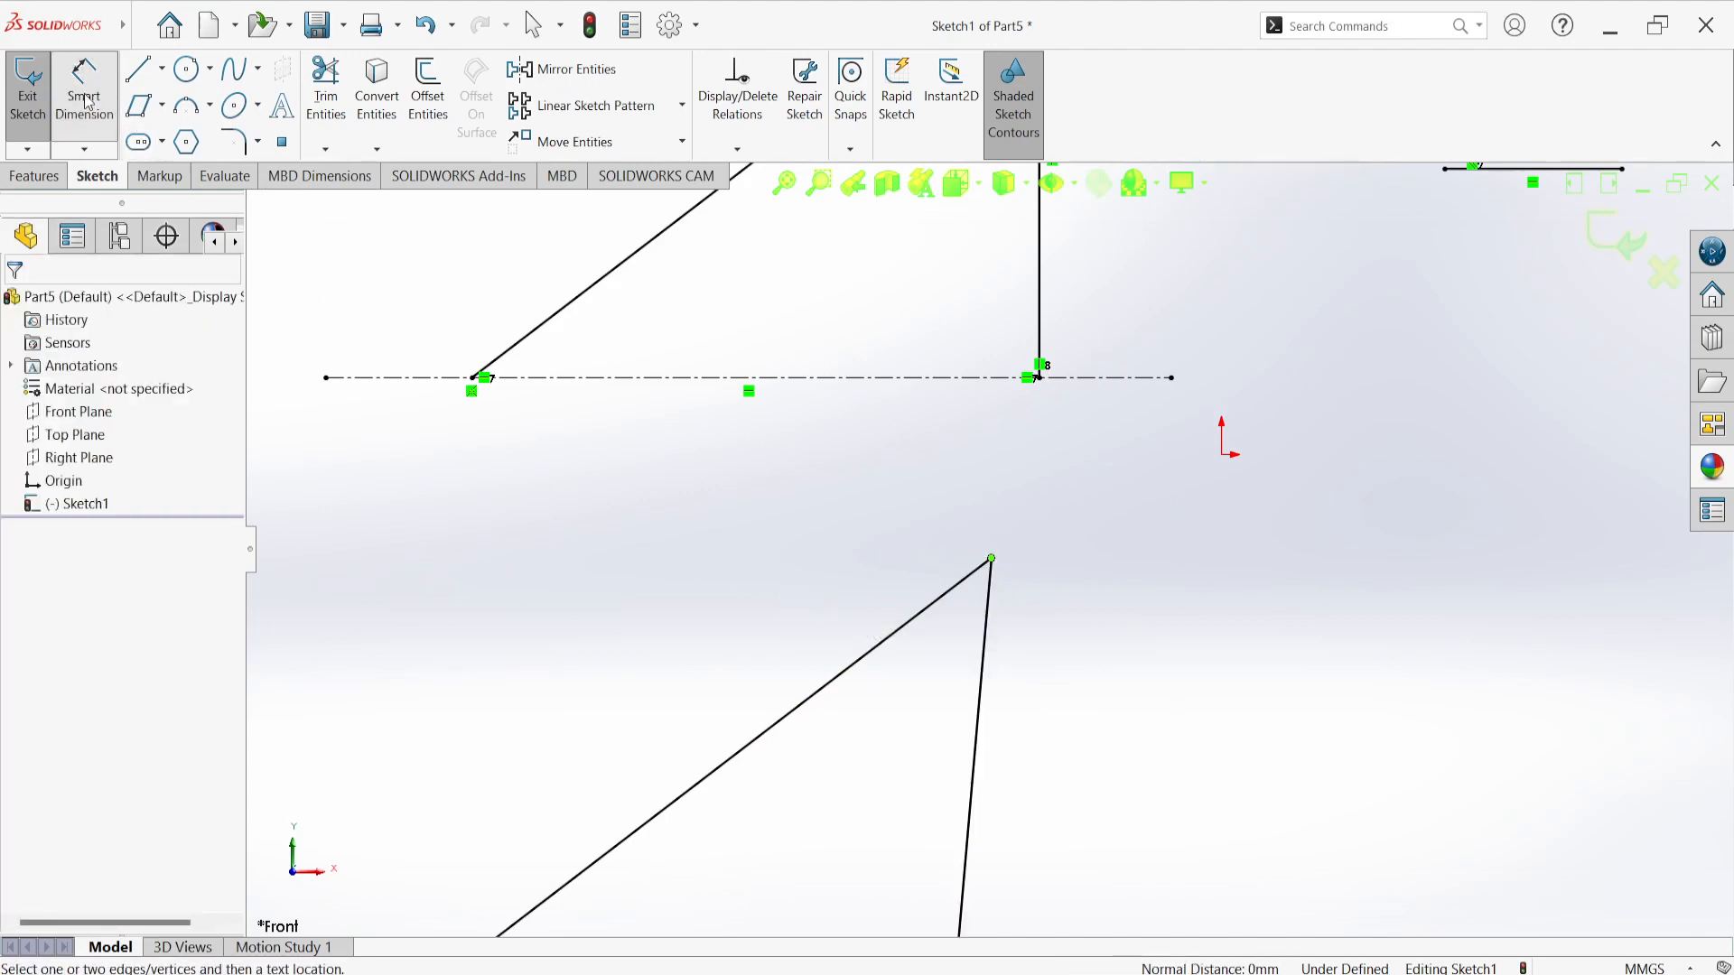
click(876, 647)
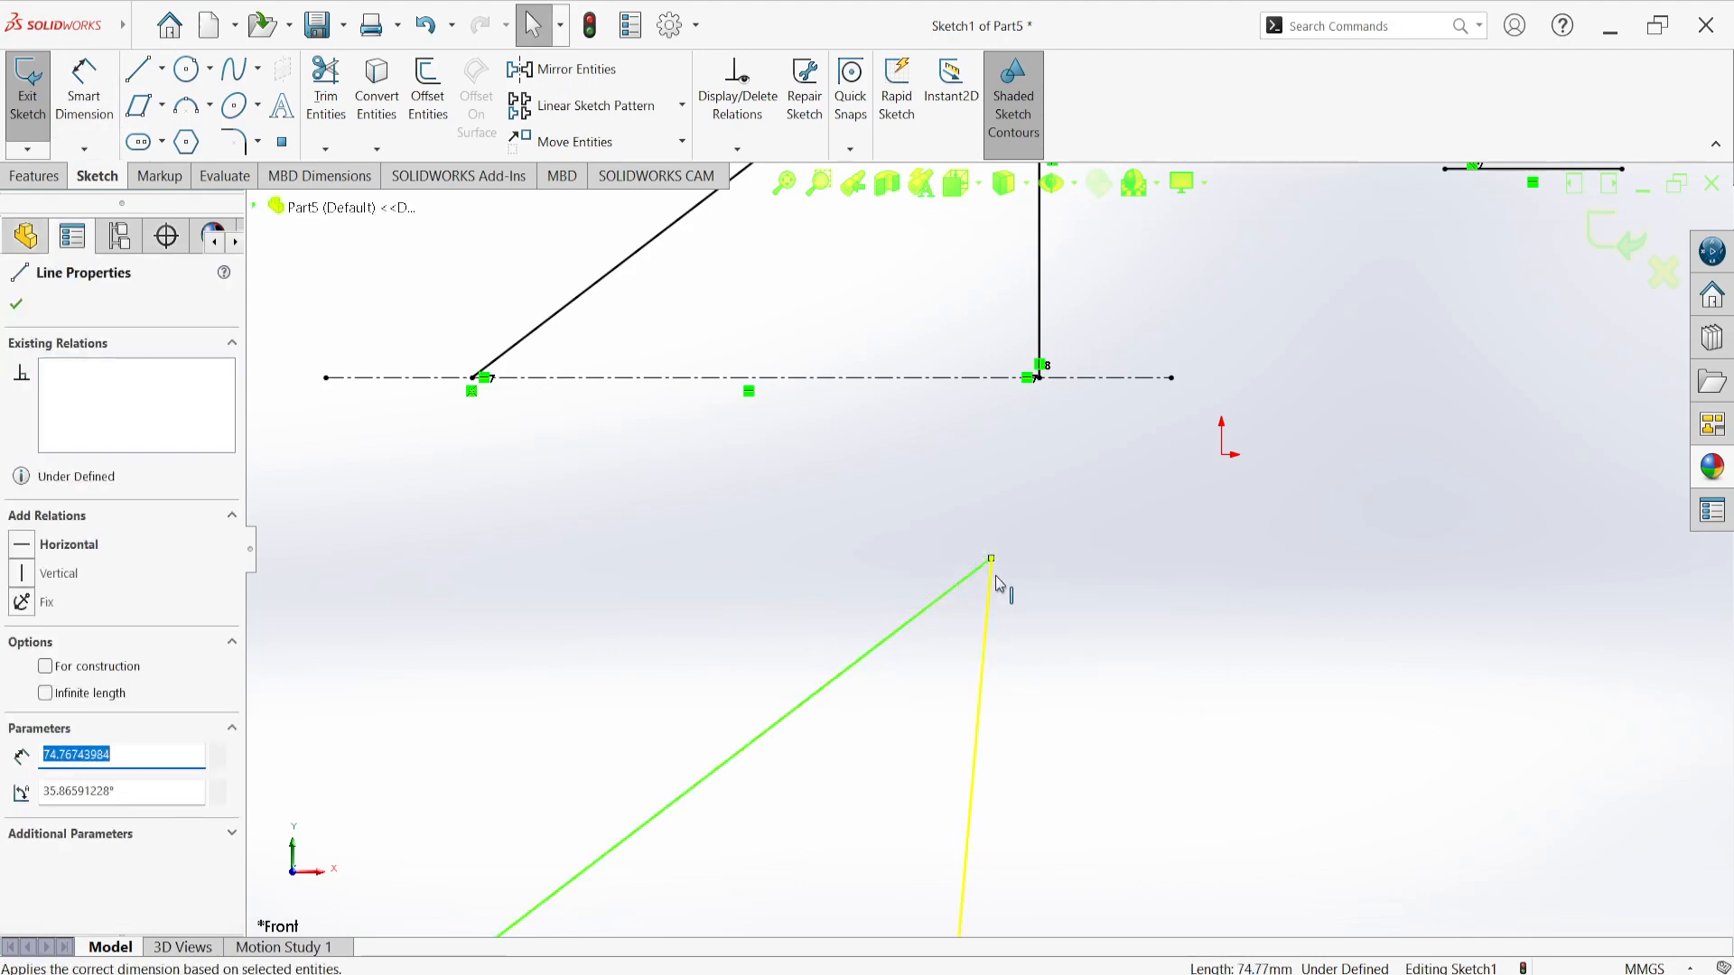
click(994, 557)
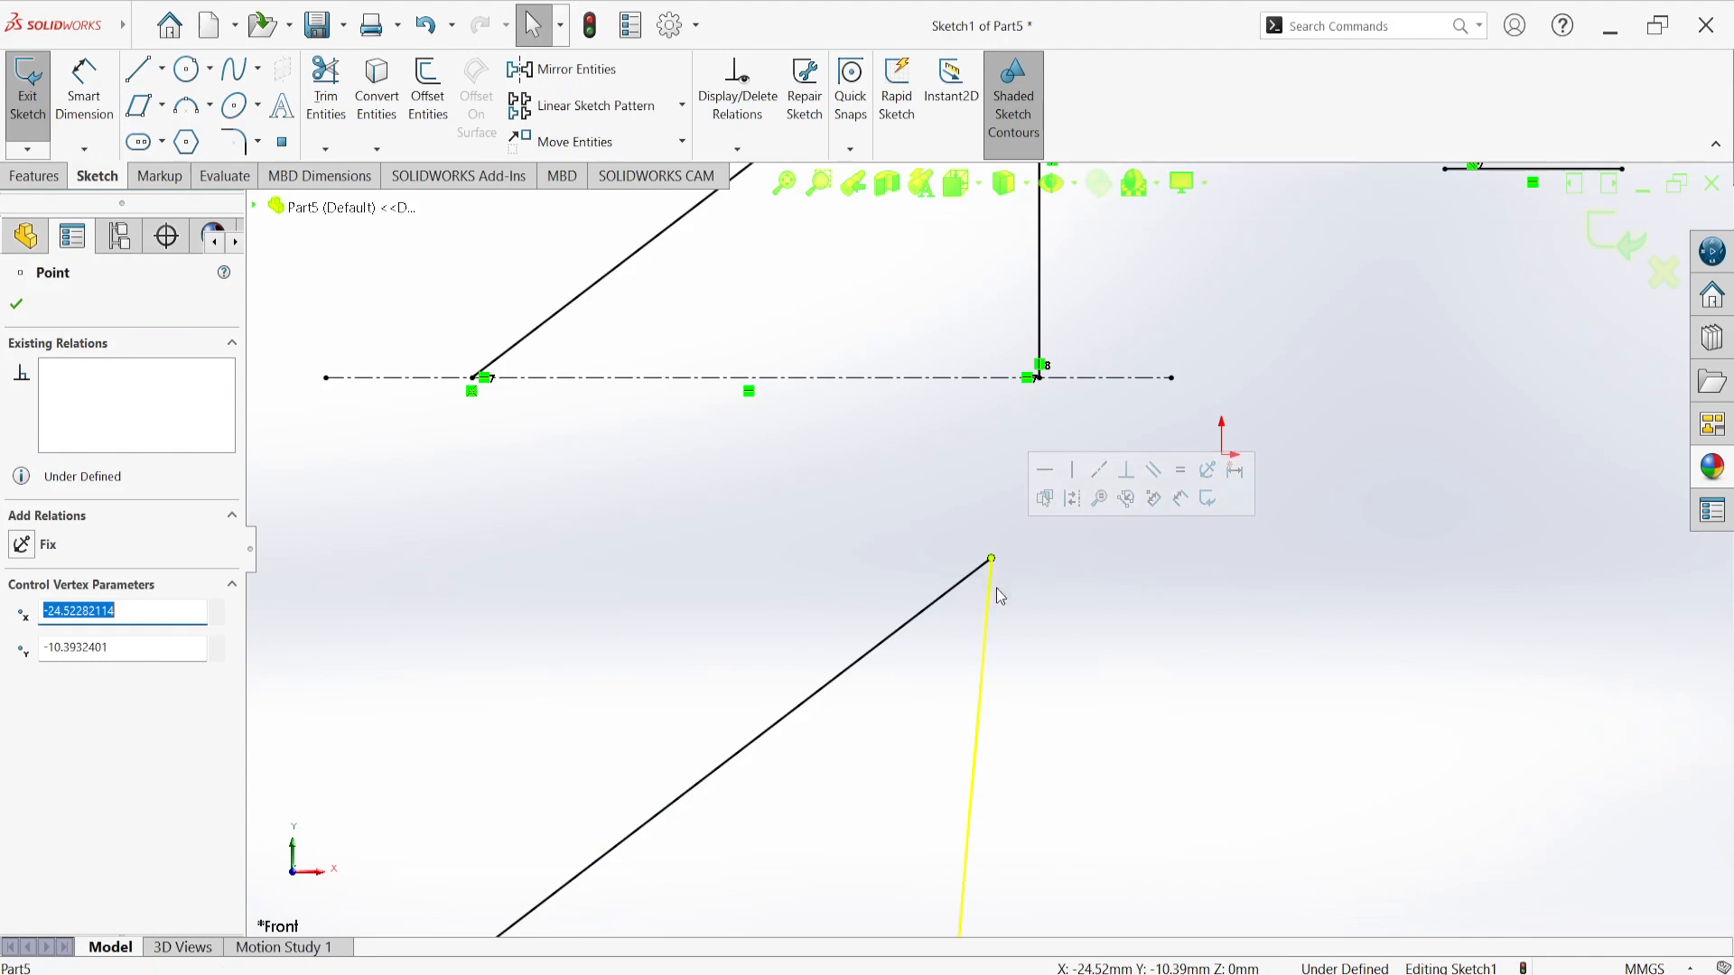
scroll(992, 553, up, 5)
scroll(1043, 630, up, 3)
click(1060, 554)
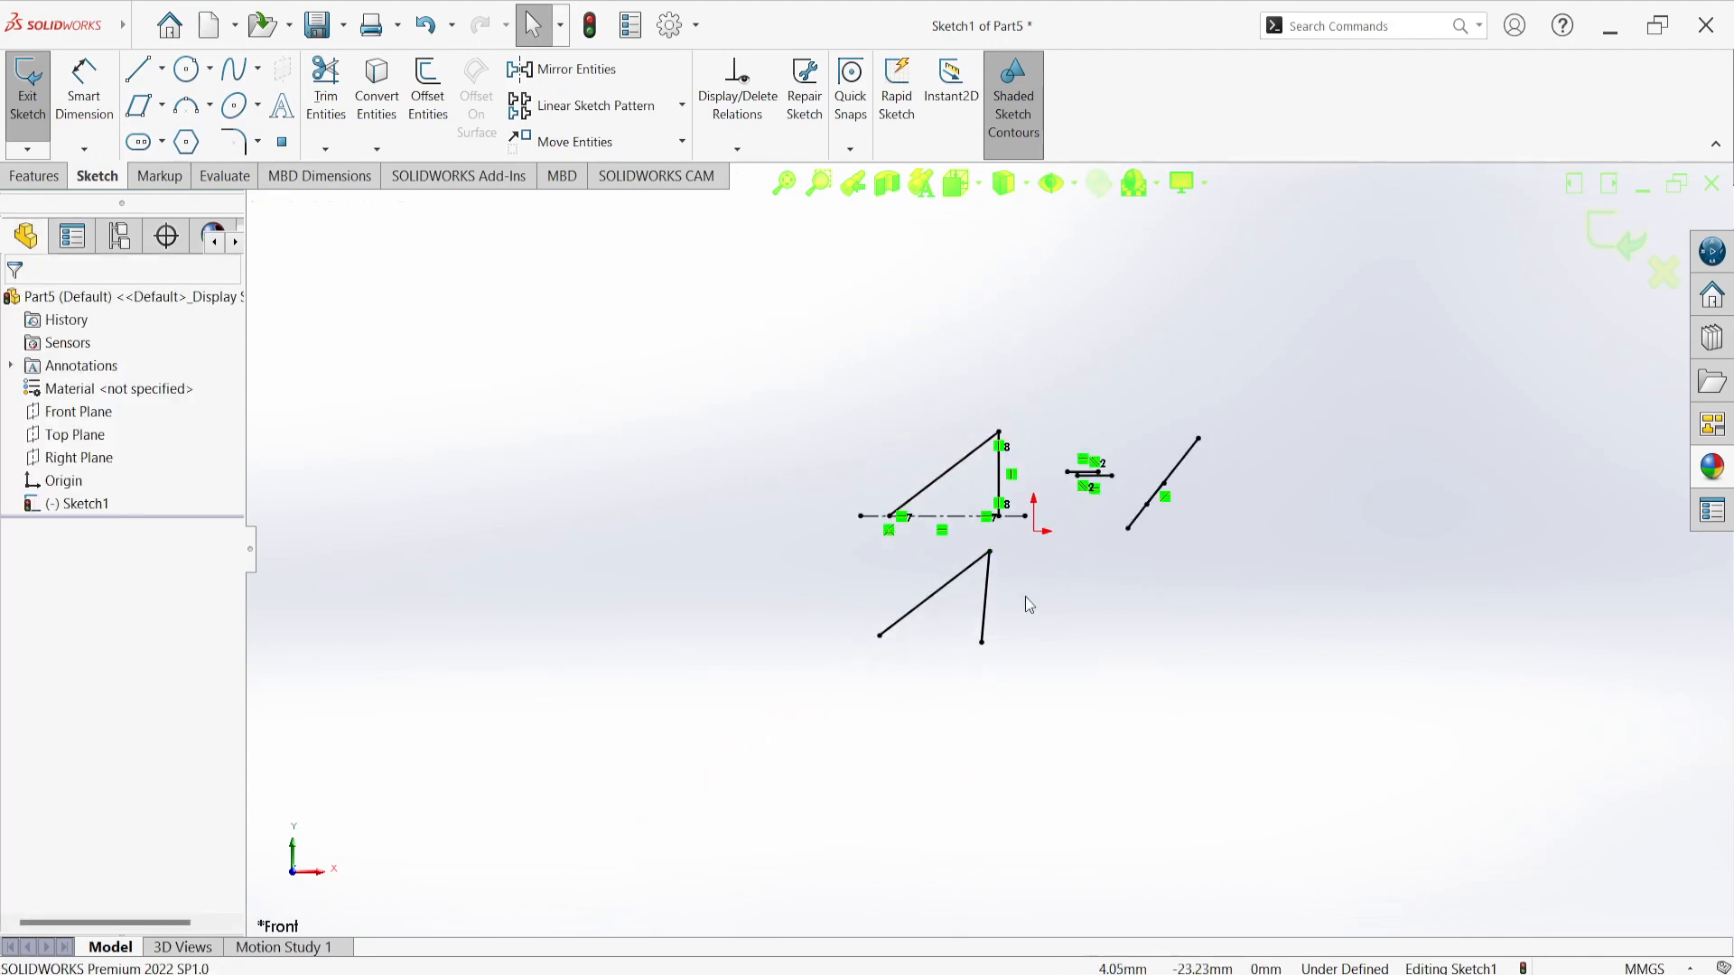
Step: Sketch an inclined line about 72 mm long at about 49.5° in the empty area left of the existing line pairs
scroll(696, 557, down, 3)
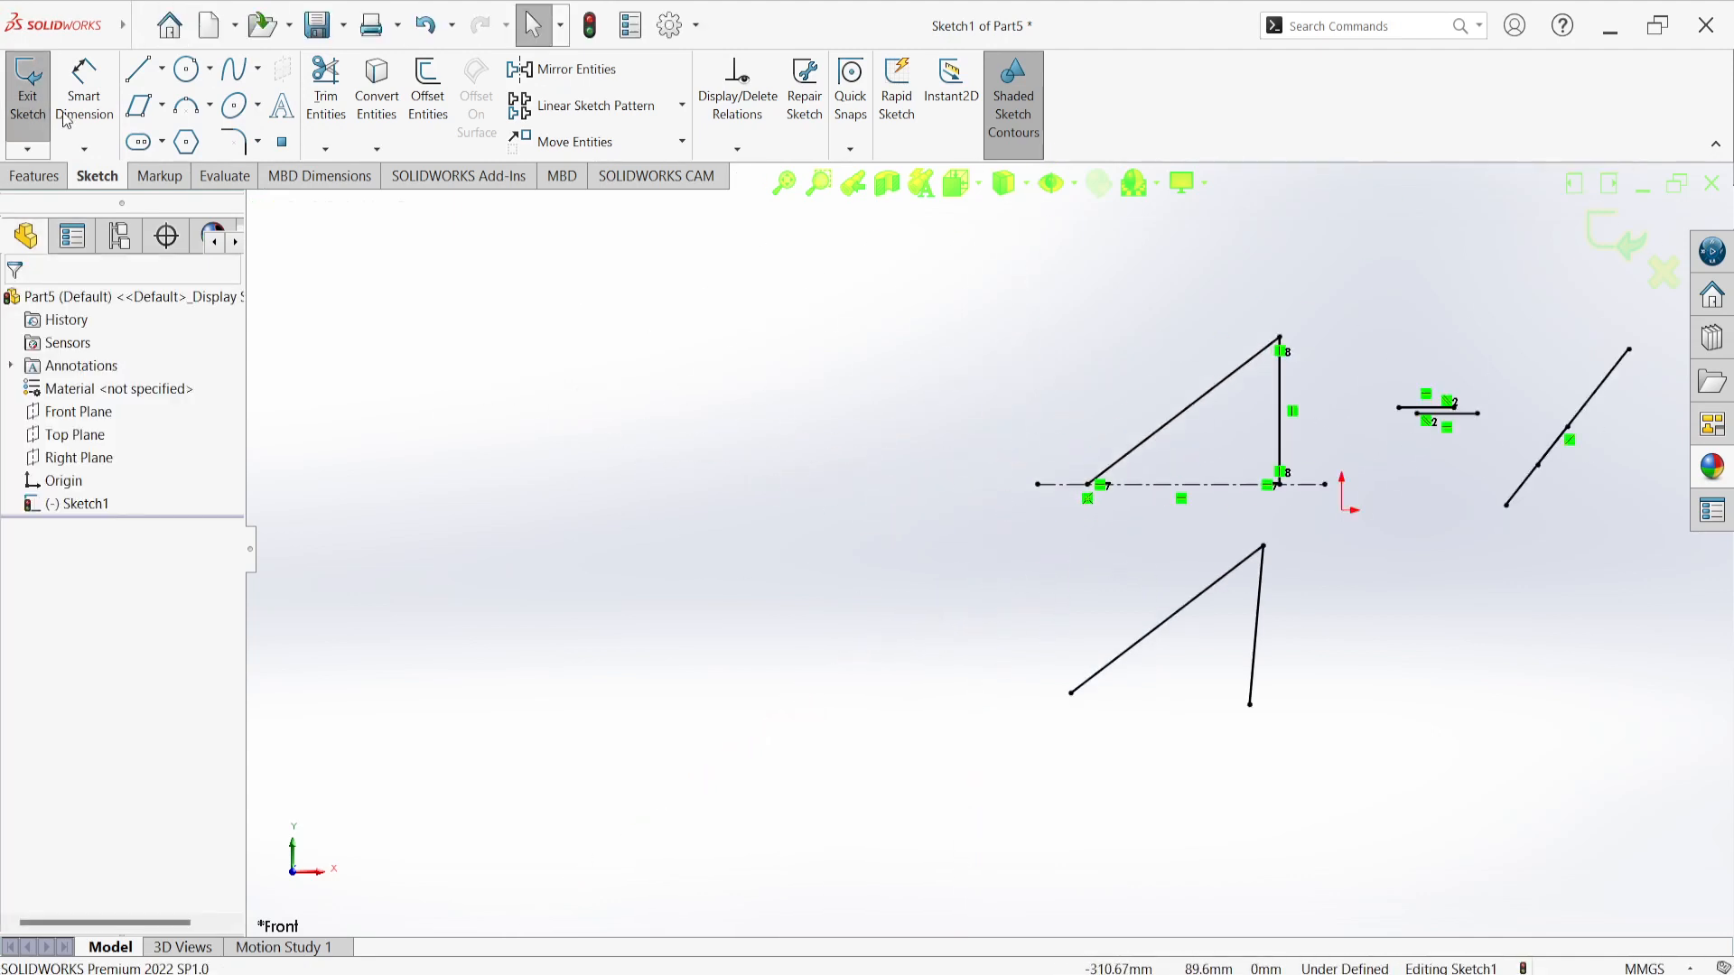
click(138, 69)
click(547, 521)
click(694, 337)
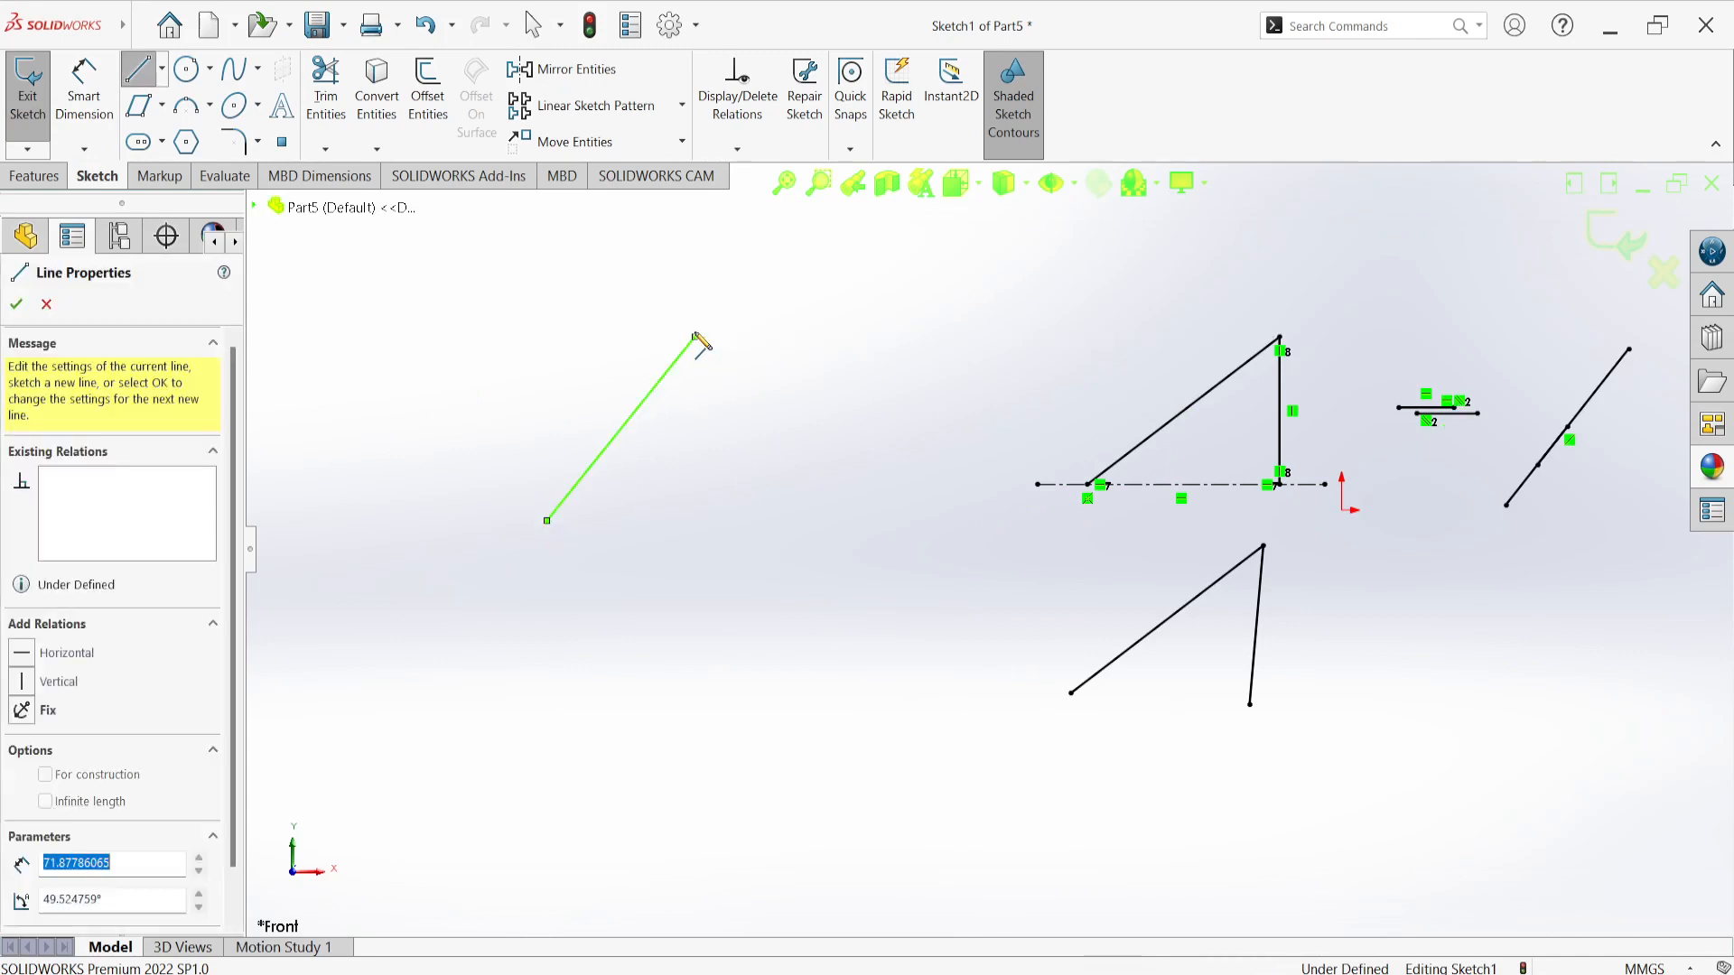
key(Escape)
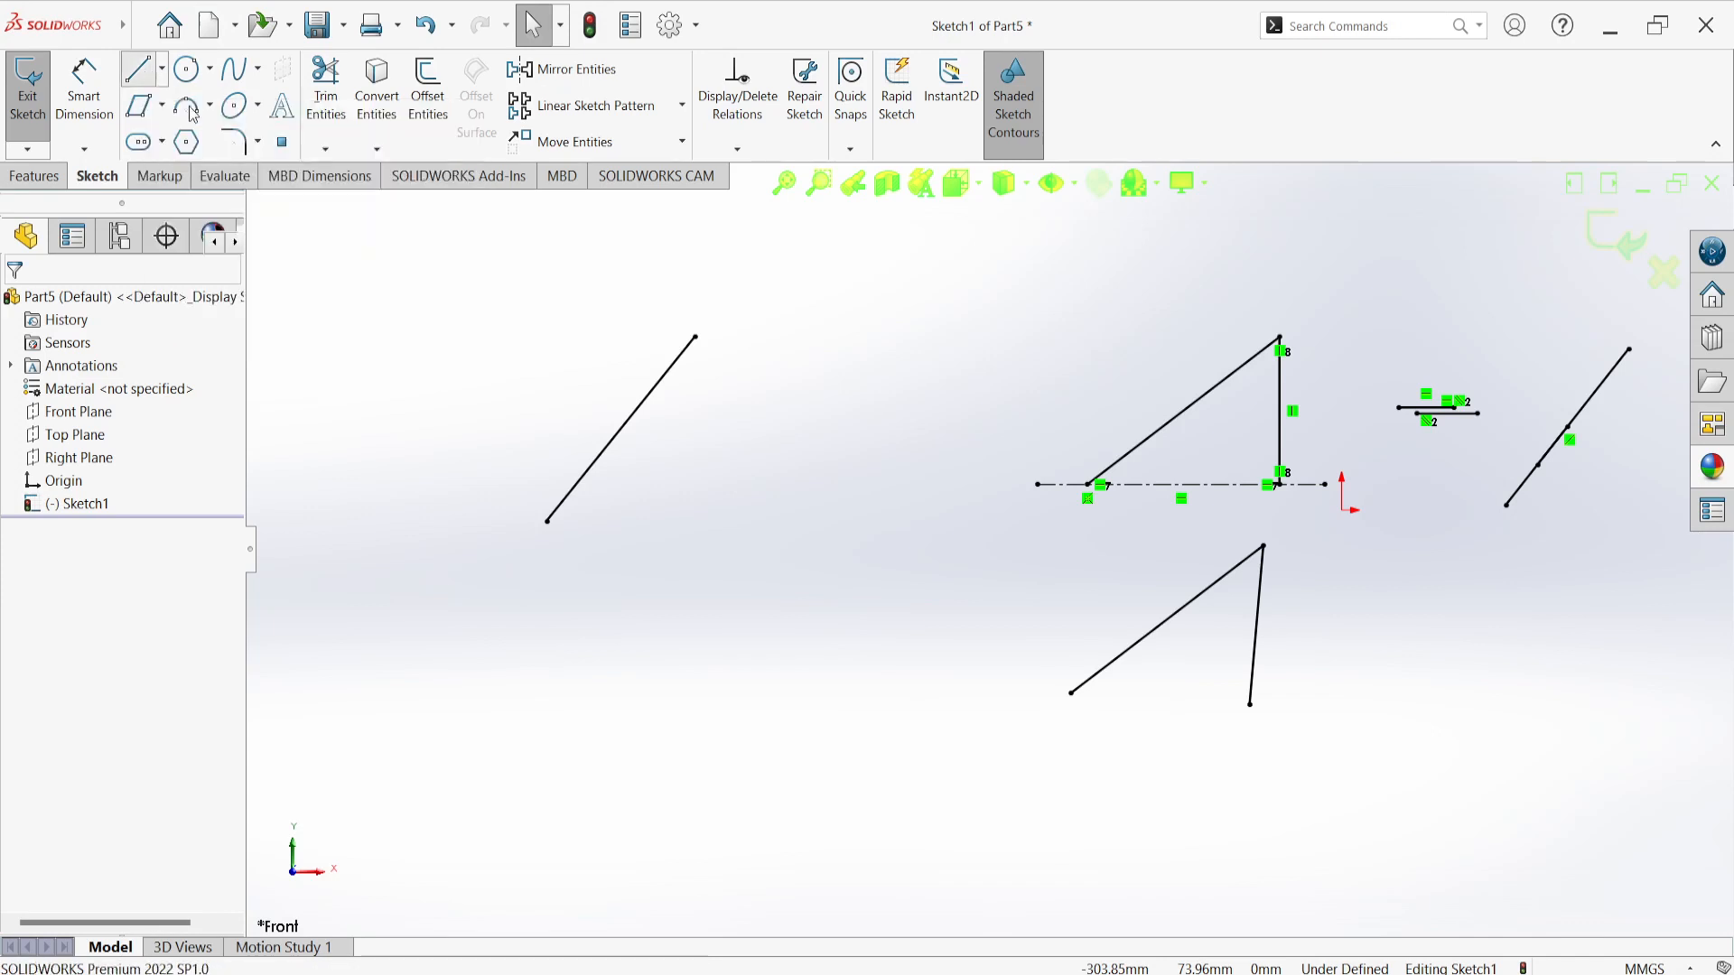
Step: Sketch a shorter, steeper separate line just to the lower right of the 72 mm inclined line
key(l)
click(657, 560)
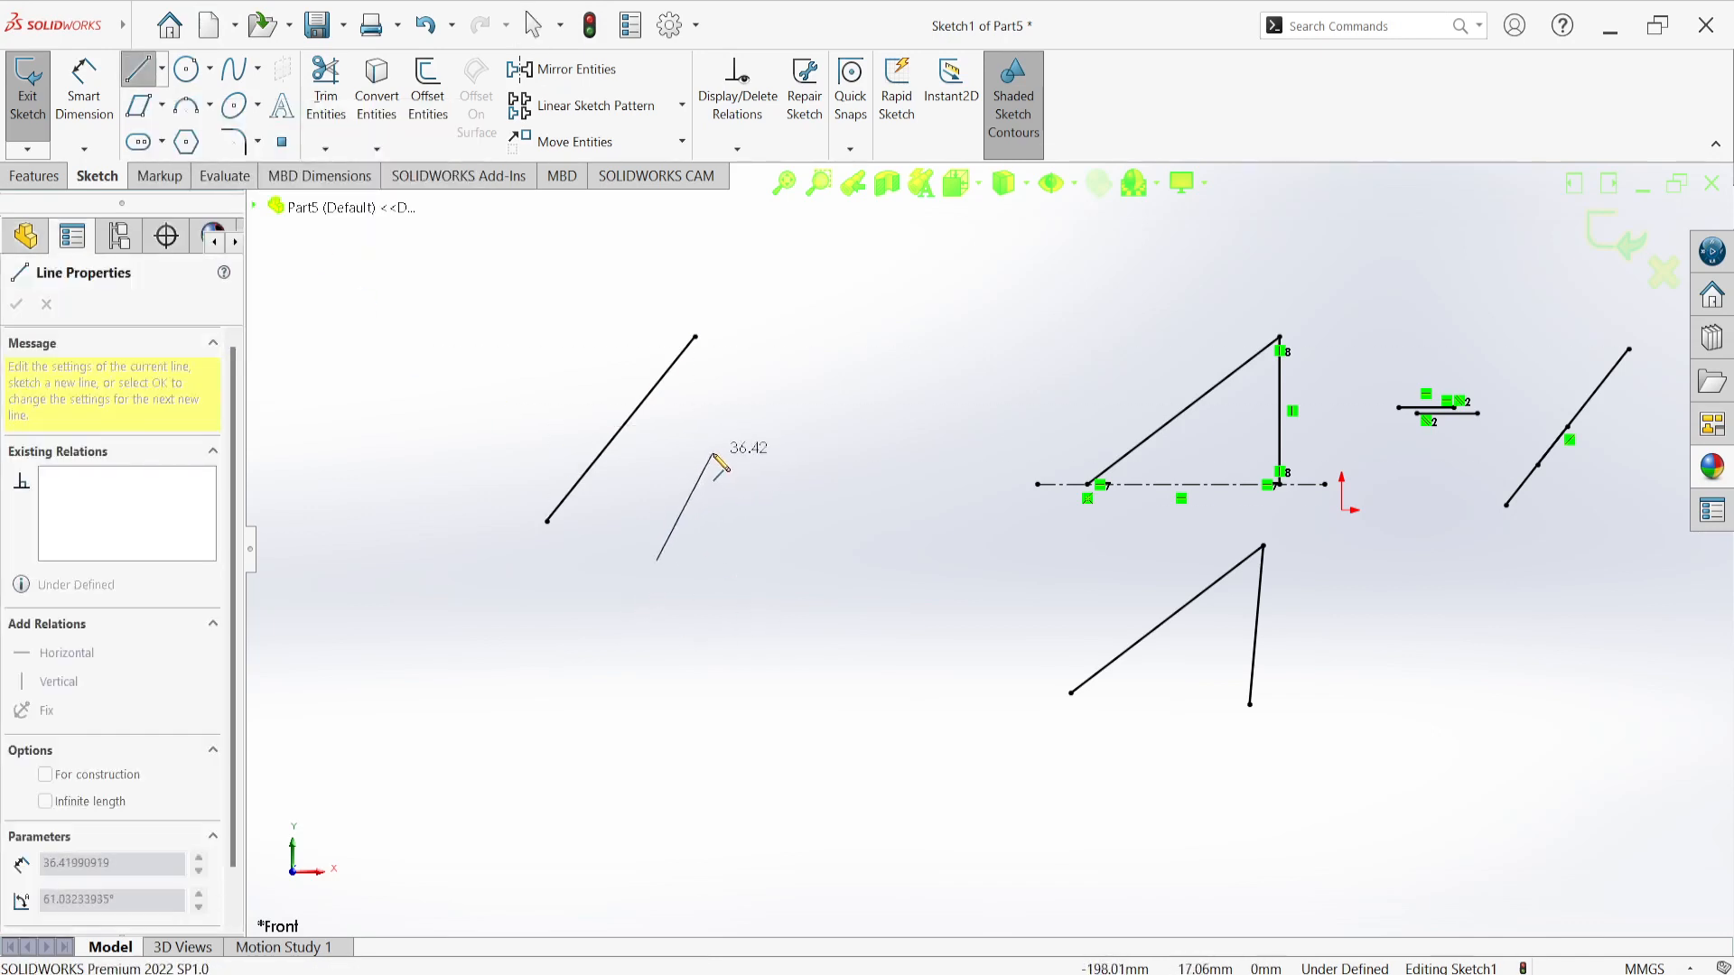
click(711, 447)
right_click(748, 330)
click(798, 340)
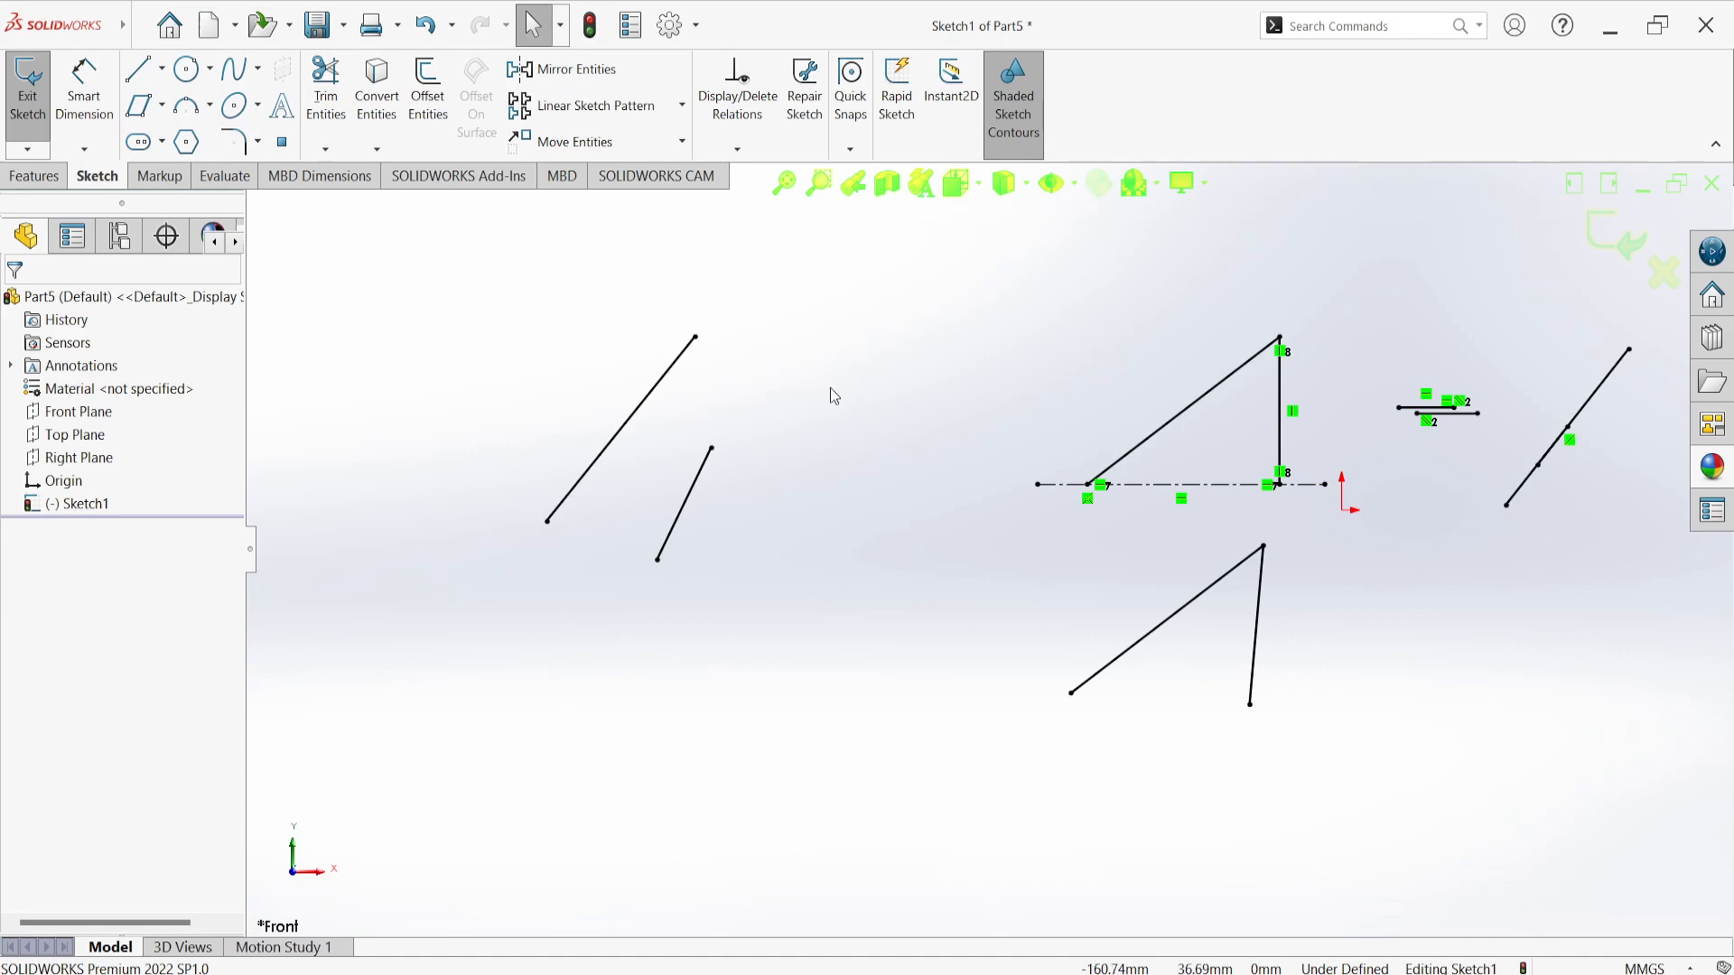
Step: Add an Equal relation between the two new inclined lines
click(652, 409)
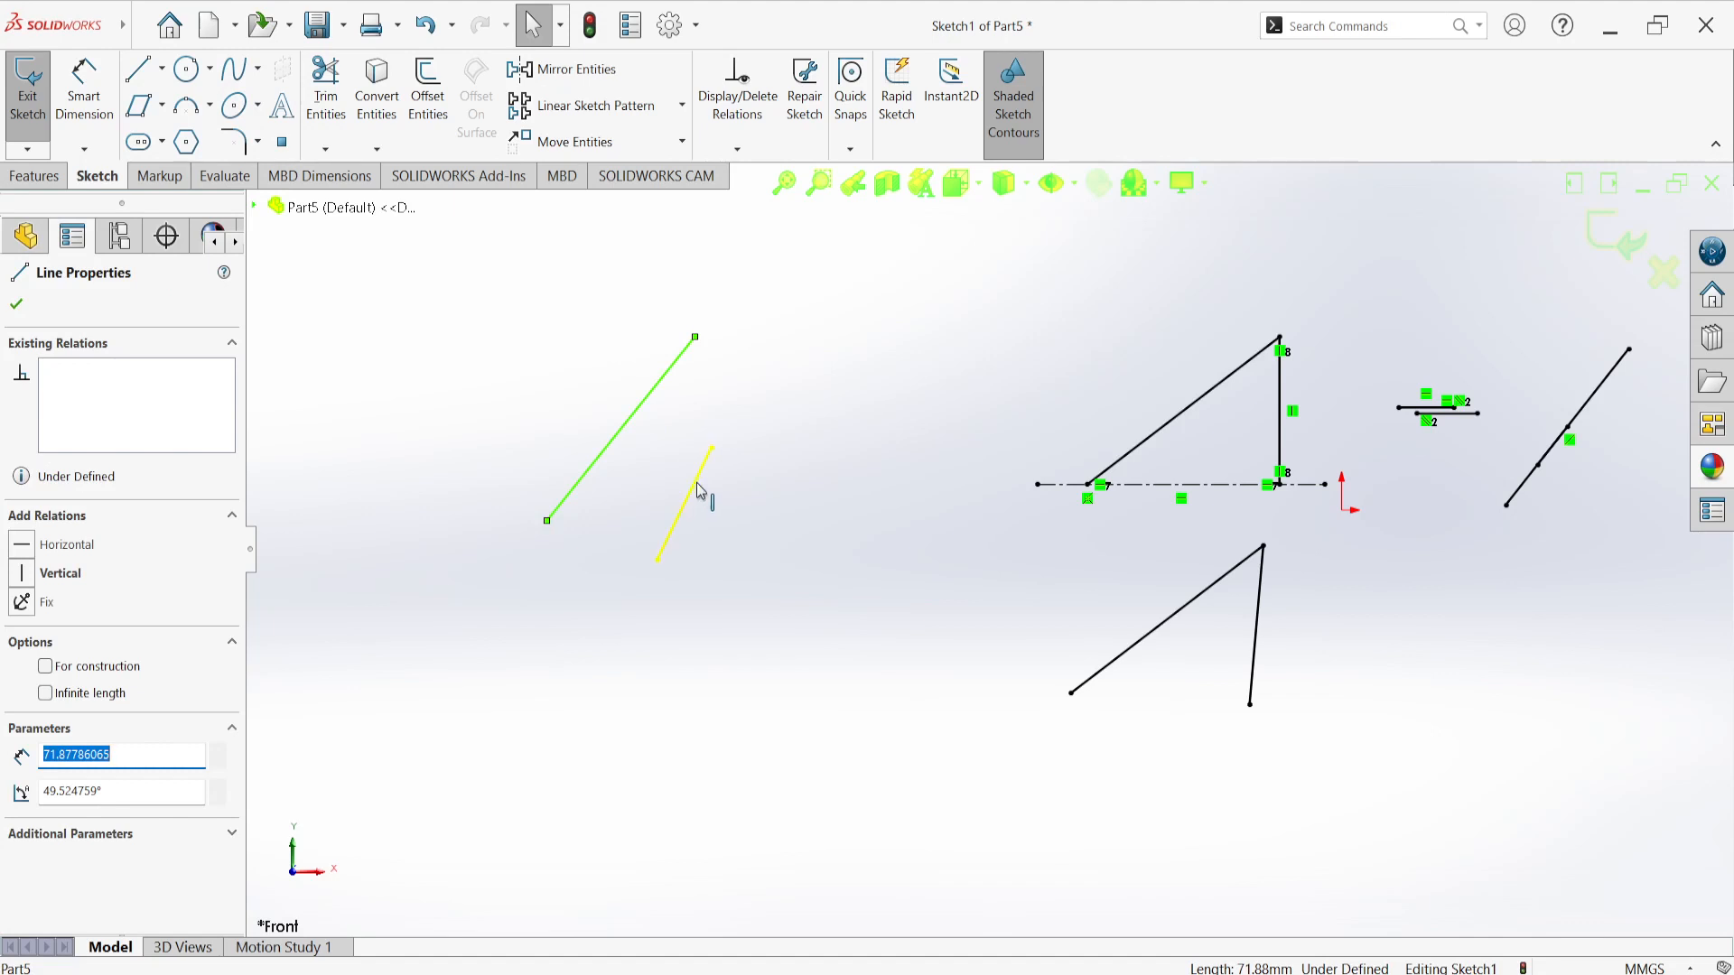
ctrl+click(698, 490)
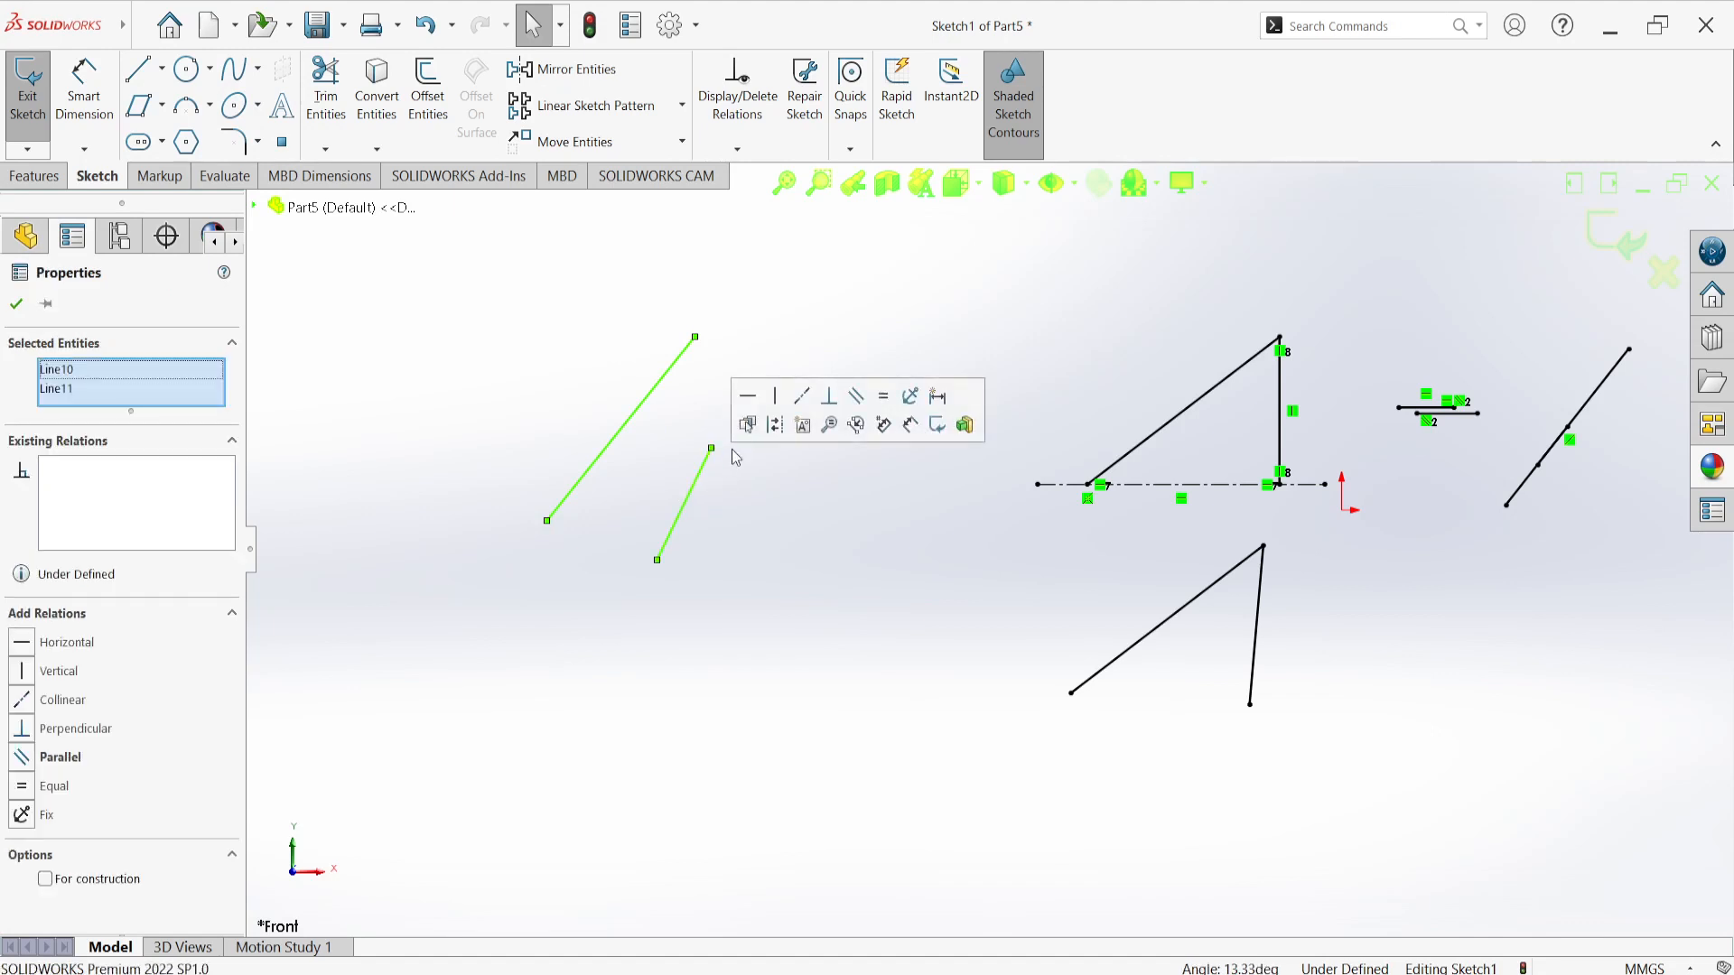
click(882, 406)
click(845, 311)
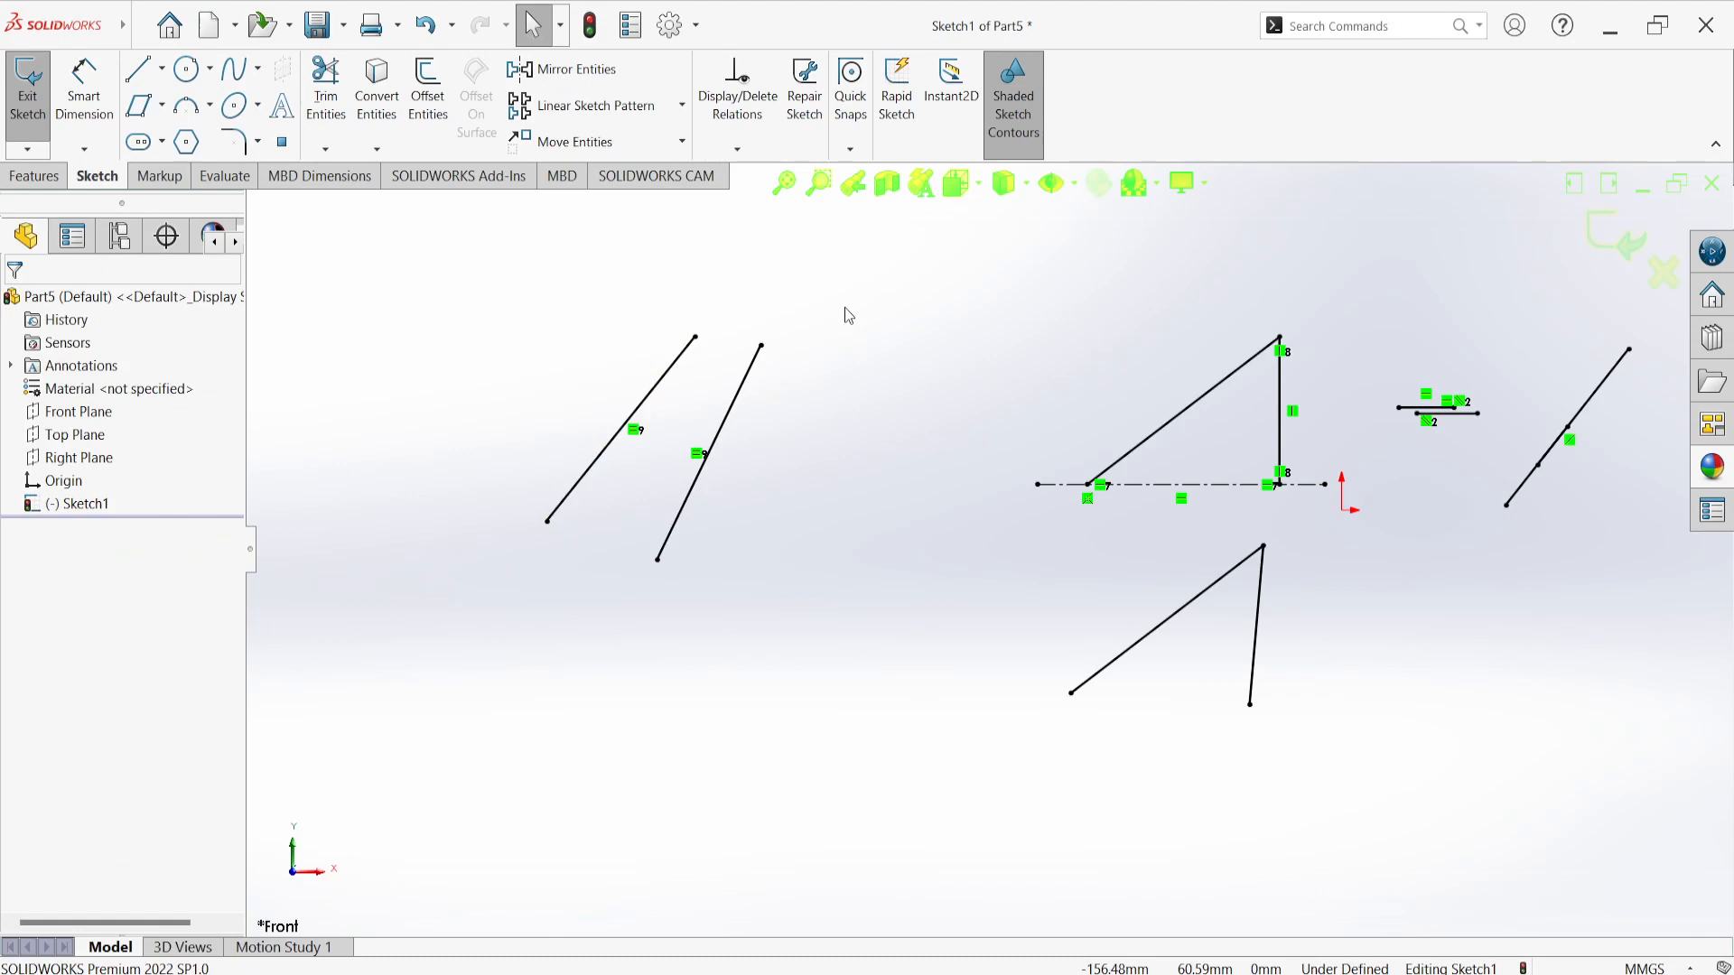
Step: Sketch a circle with a radius of about 53 mm to the upper left of the equal-length lines
scroll(805, 637, up, 3)
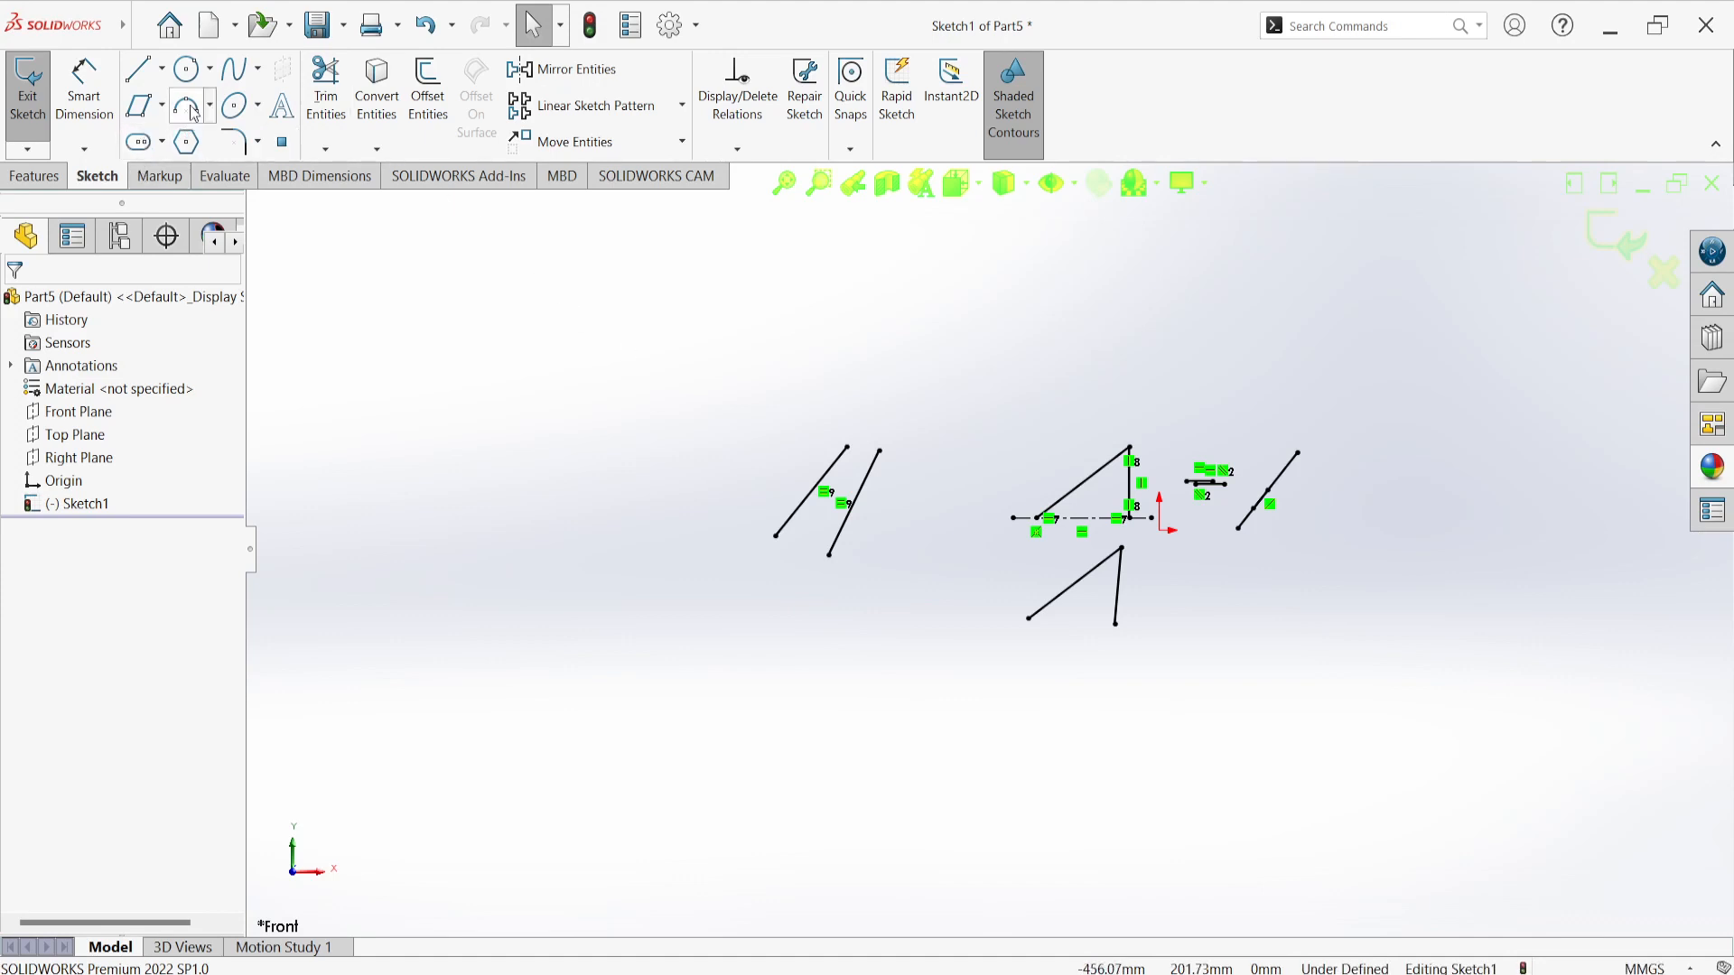
click(187, 69)
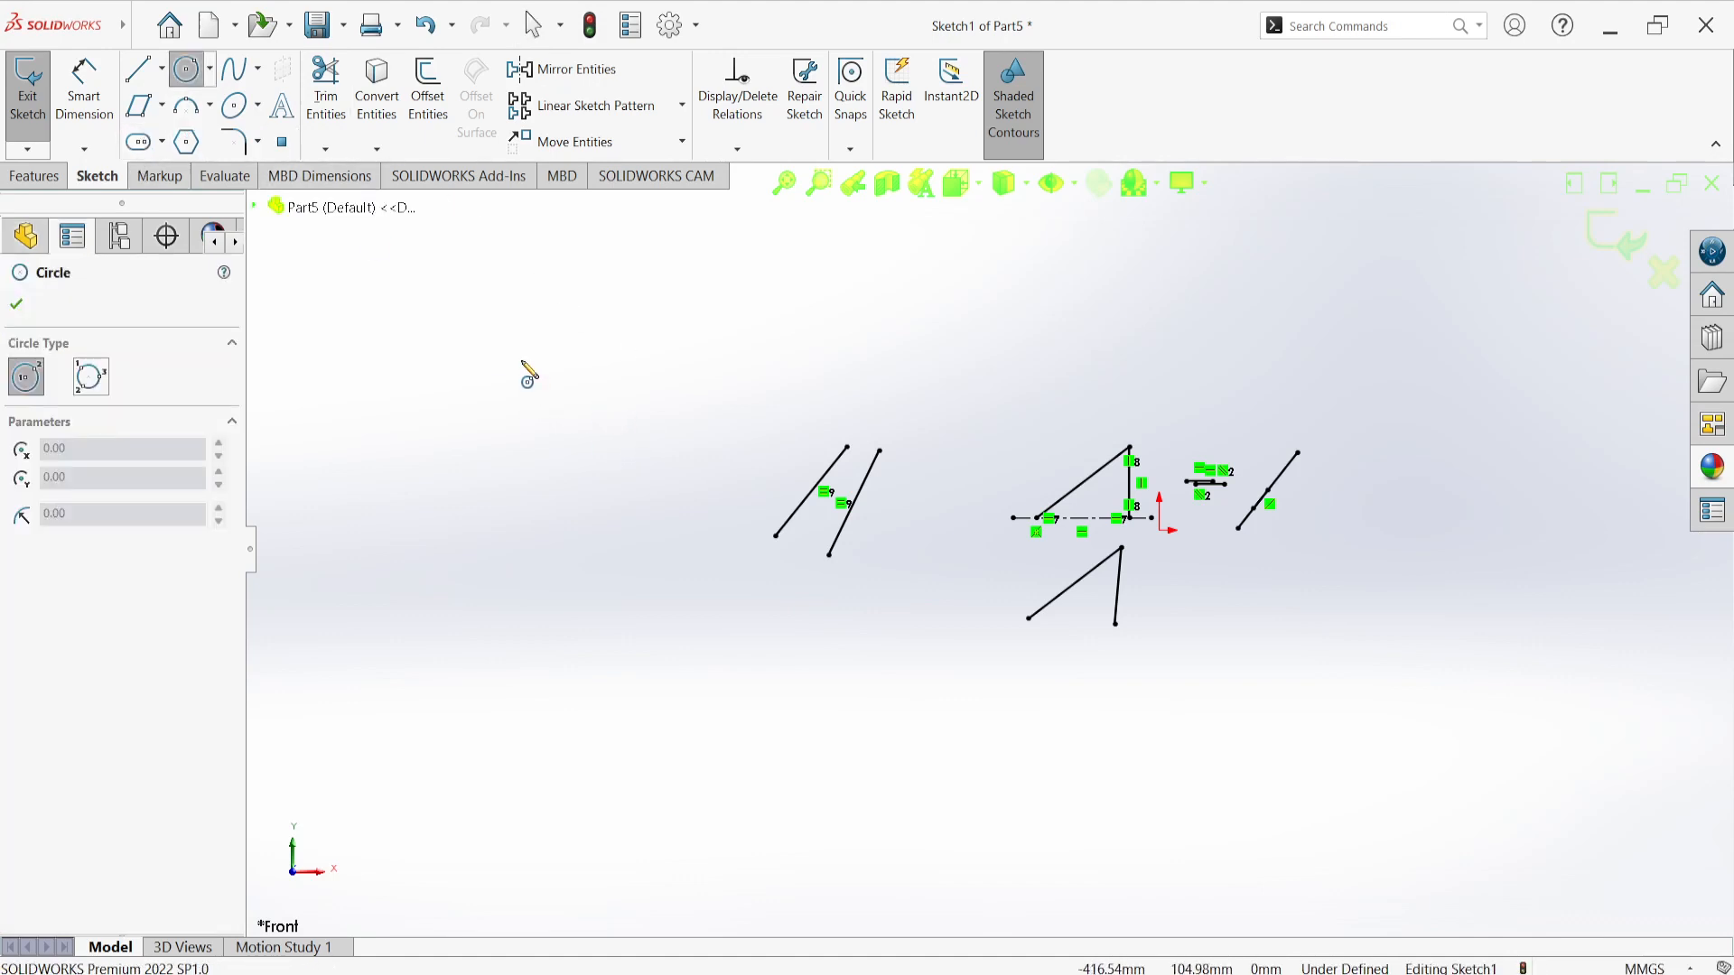
mouse_move(522, 359)
mouse_down()
mouse_move(599, 464)
mouse_move(591, 402)
mouse_up()
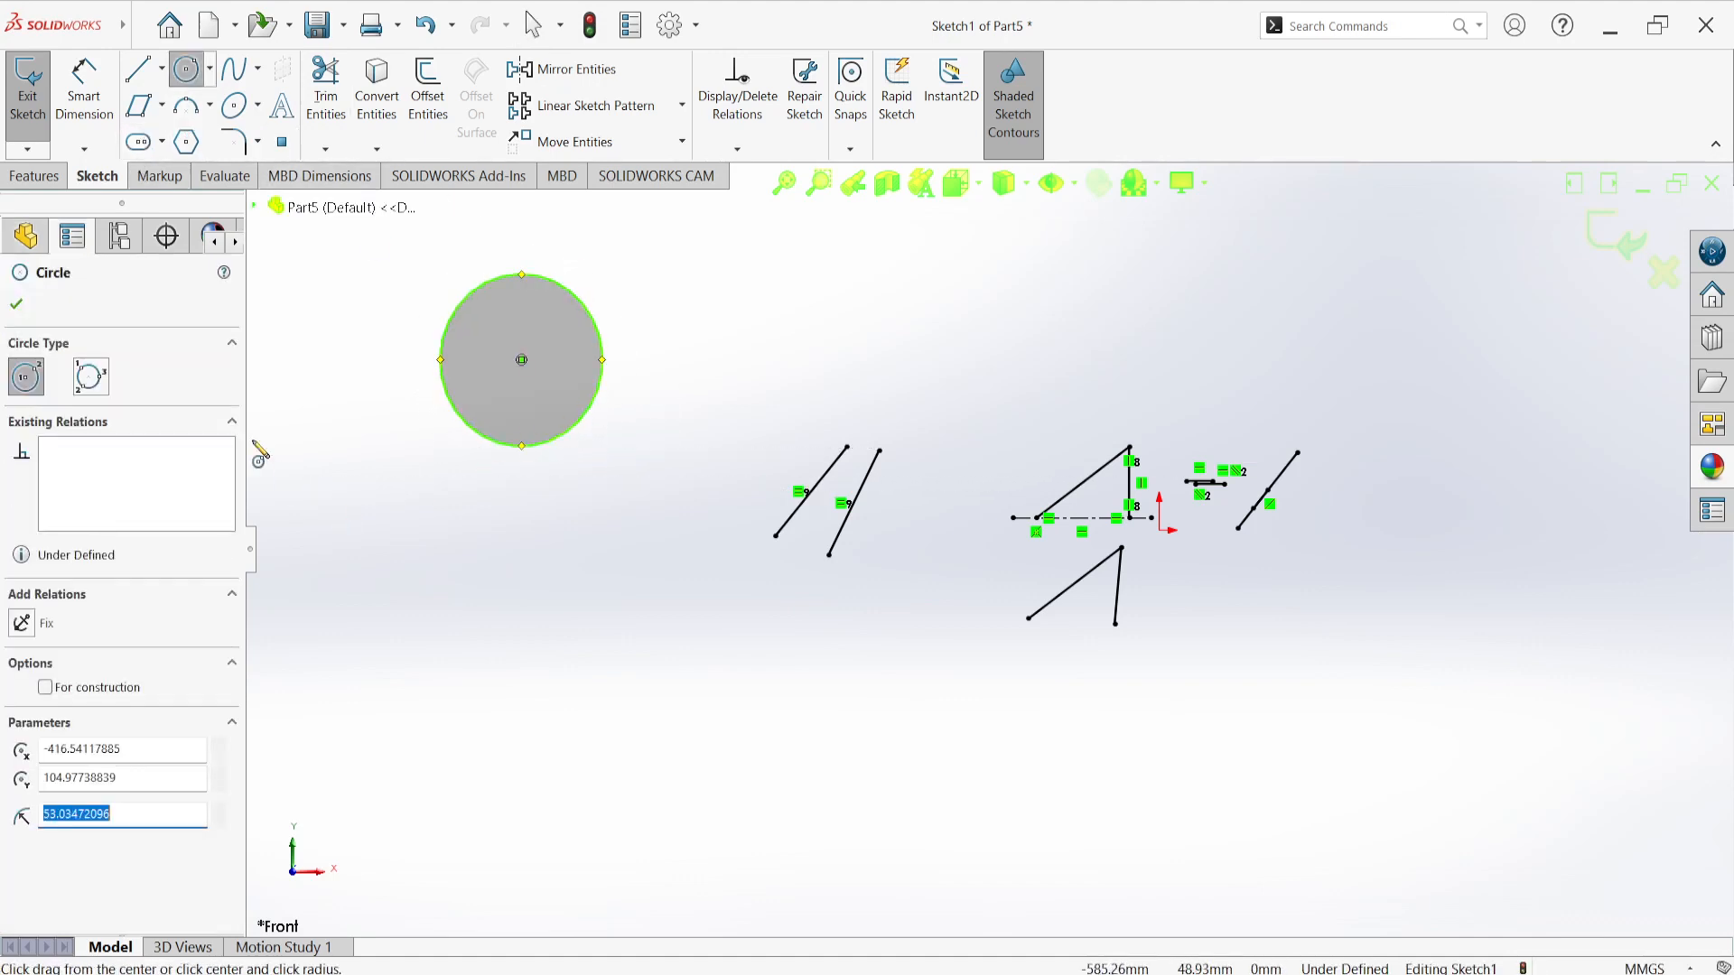
right_click(333, 395)
click(345, 402)
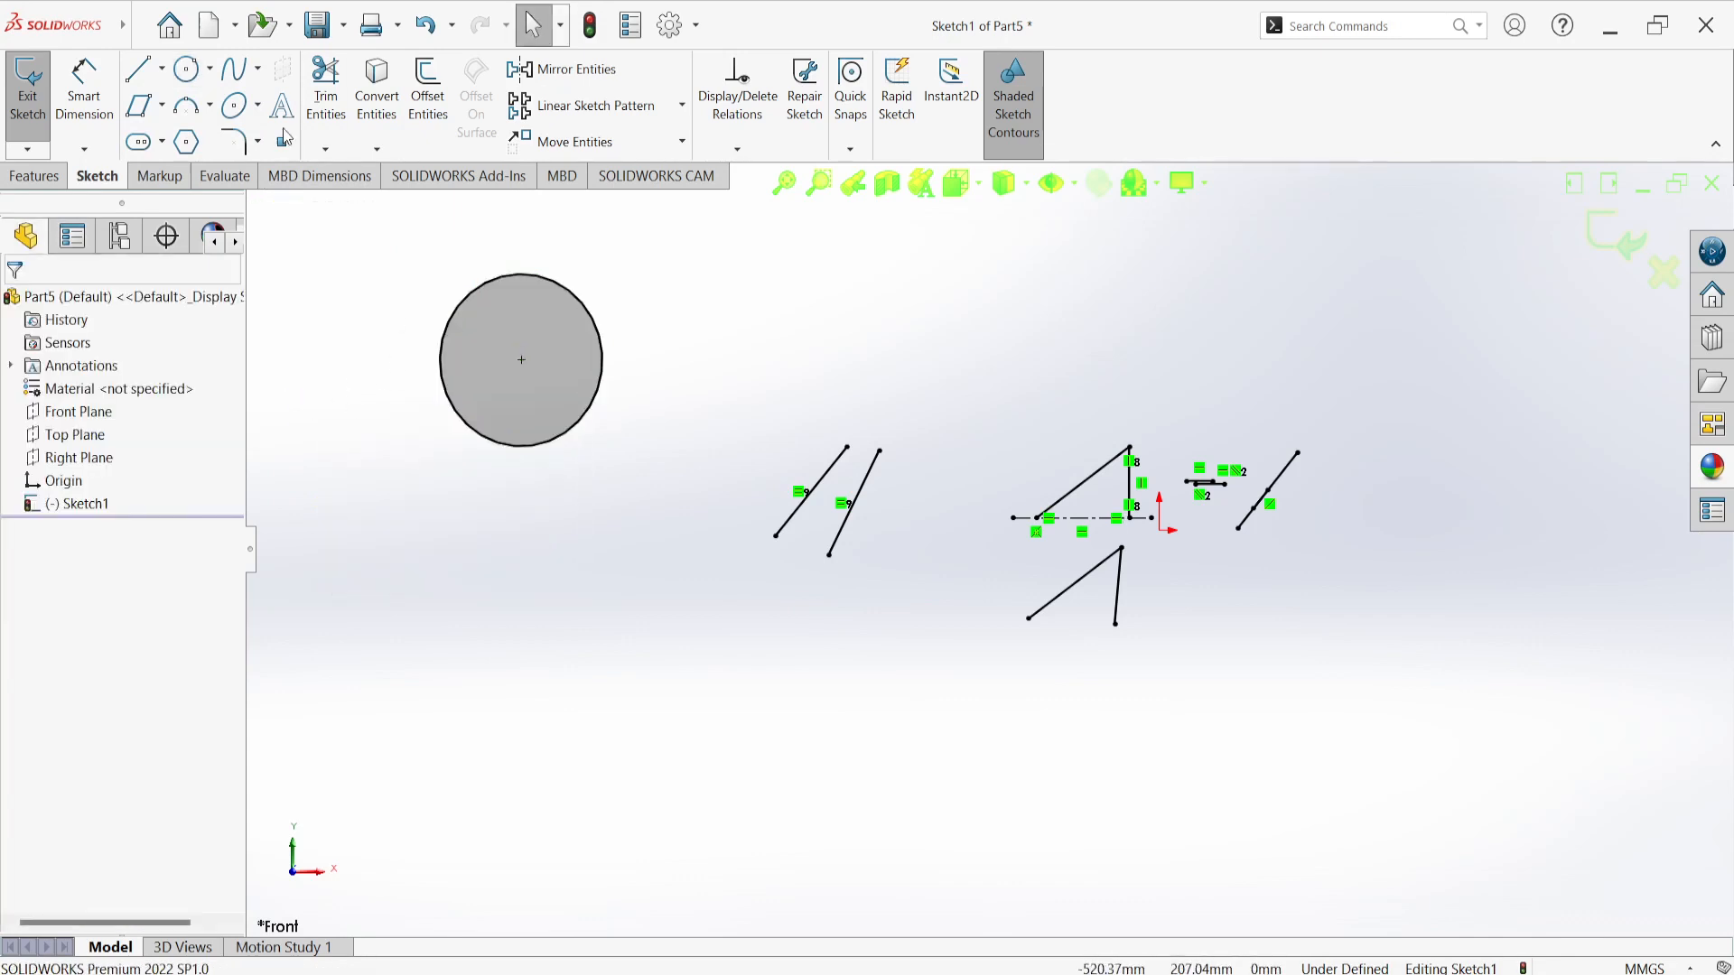
Step: Sketch a second circle with a radius of about 50 mm to the upper right of the first circle, without overlapping it
click(190, 76)
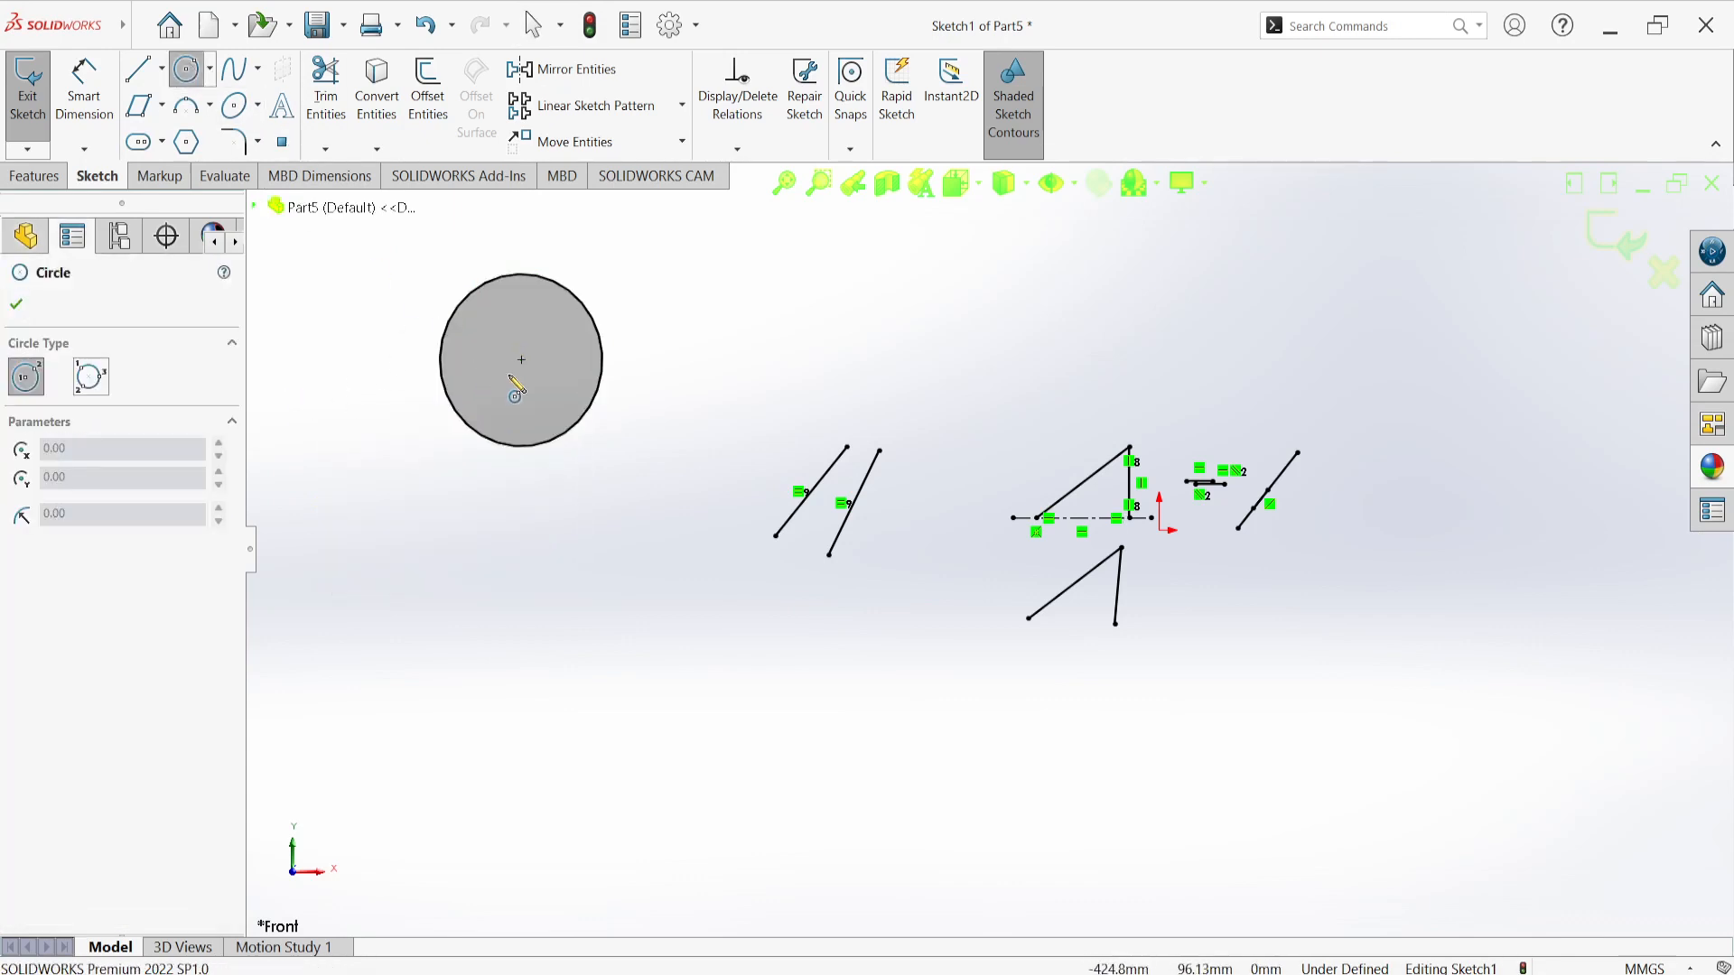
mouse_move(695, 316)
mouse_down()
mouse_move(782, 376)
mouse_move(794, 282)
mouse_up()
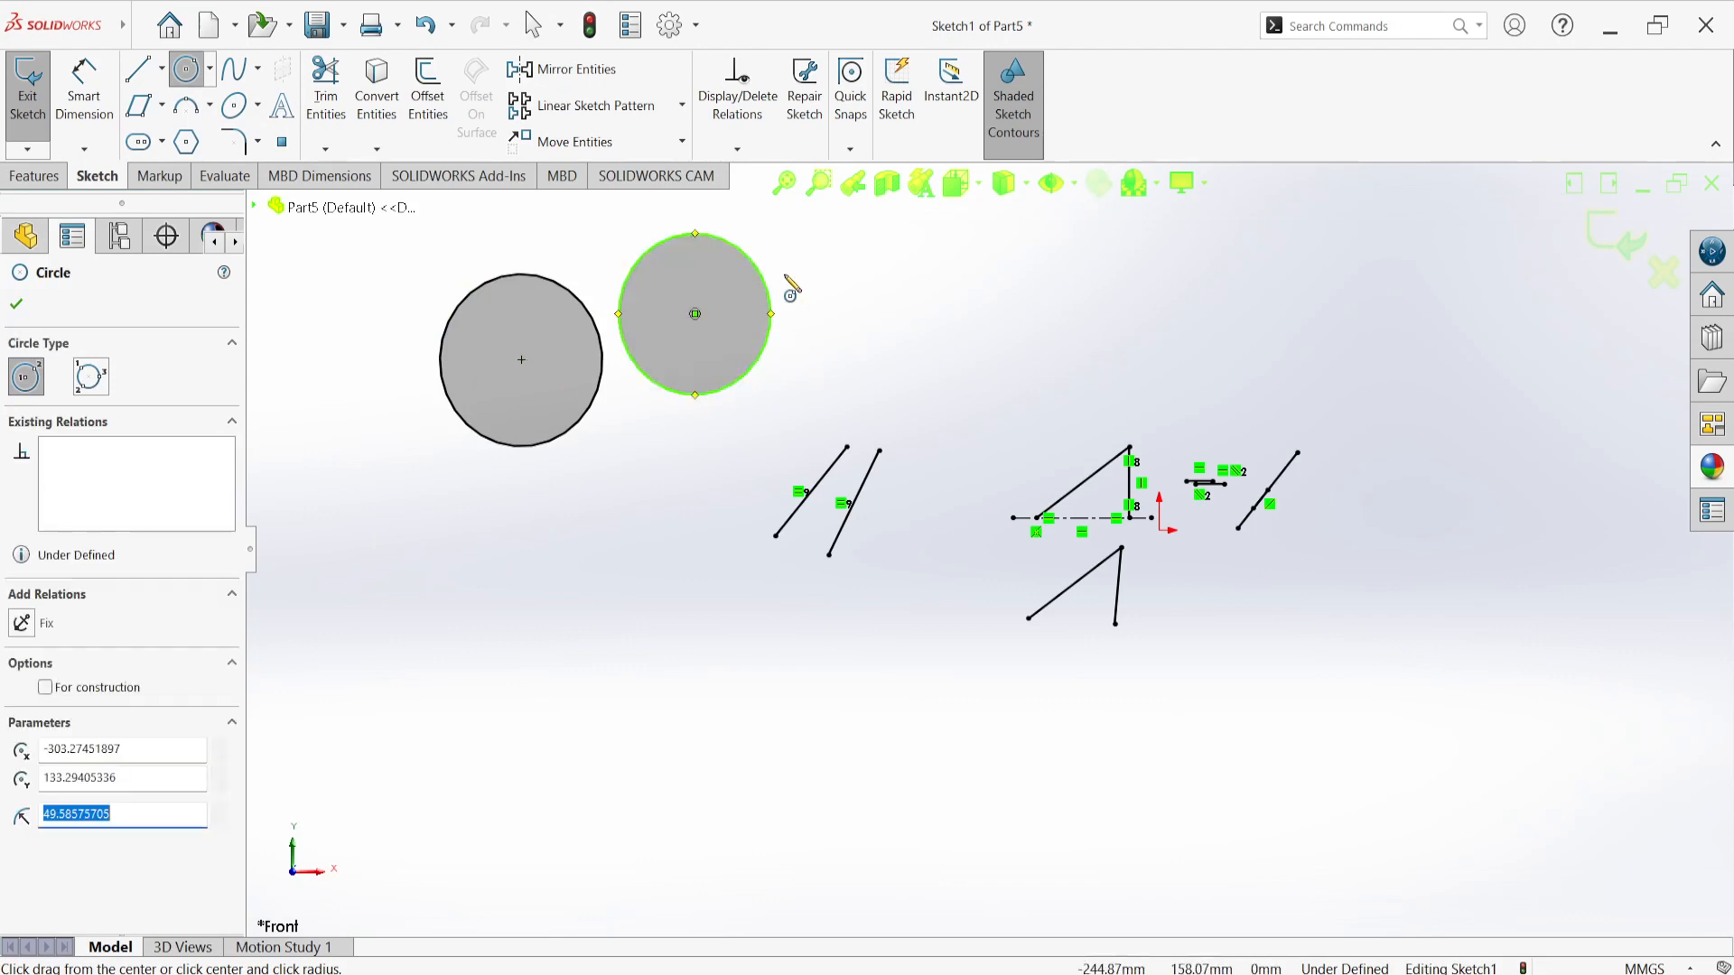
right_click(794, 287)
click(846, 289)
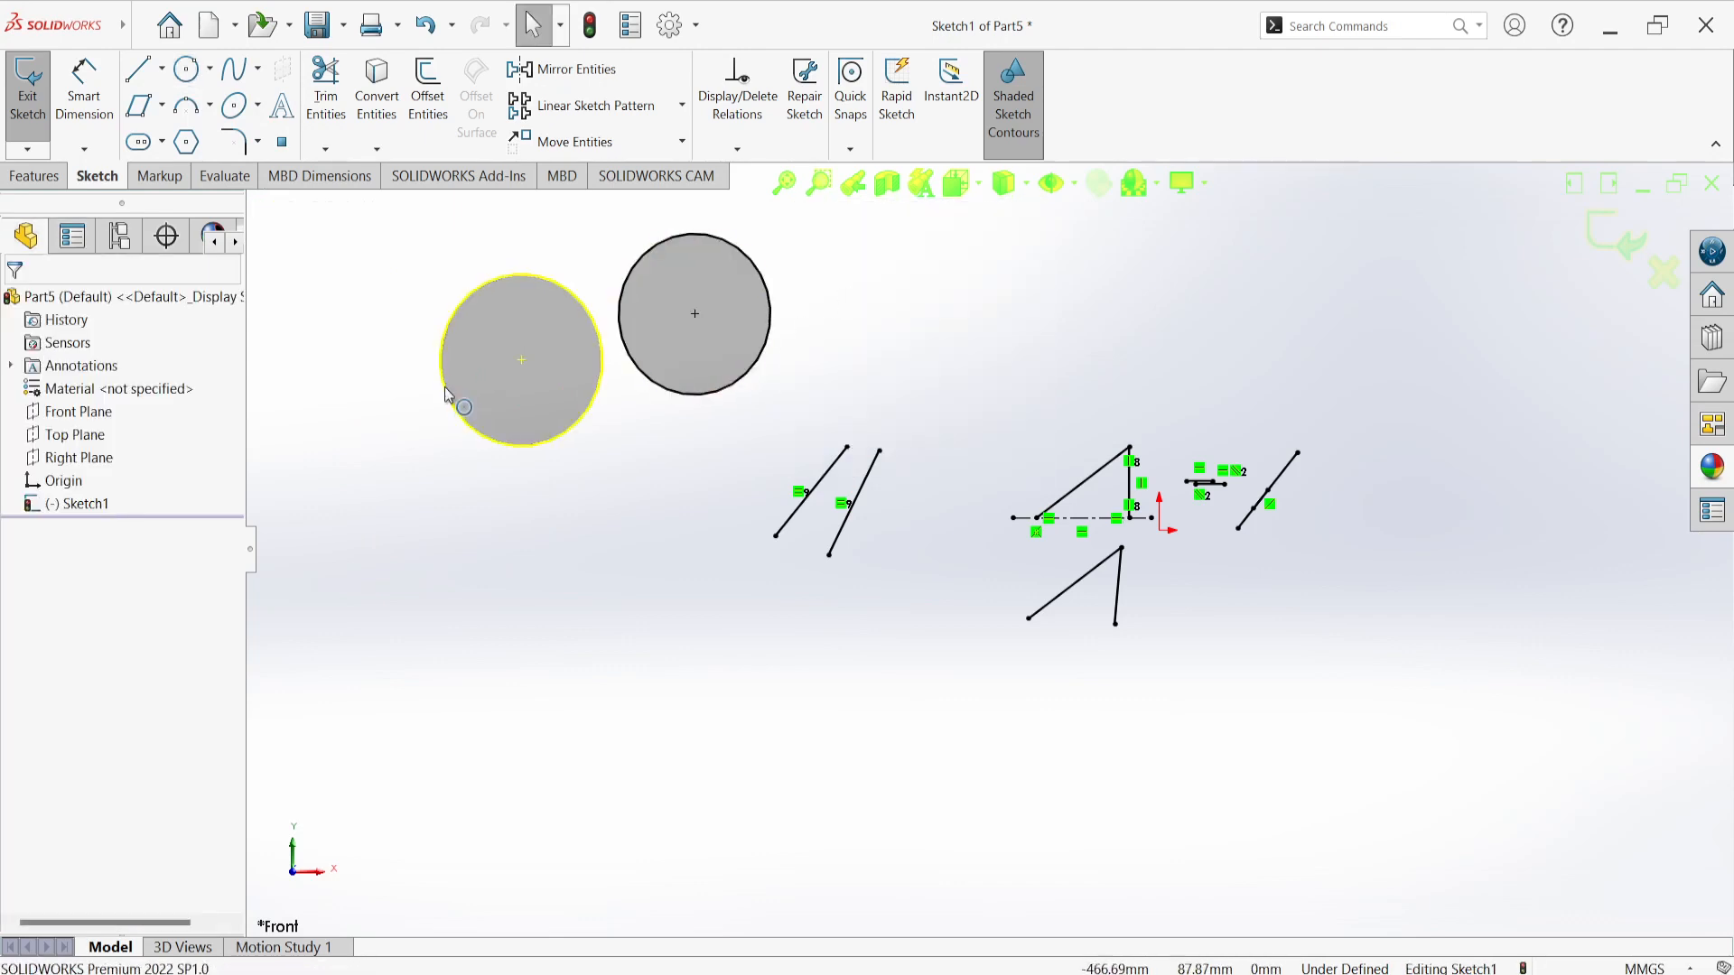
Step: Add a Coincident relation between the center points of the two circles
click(522, 360)
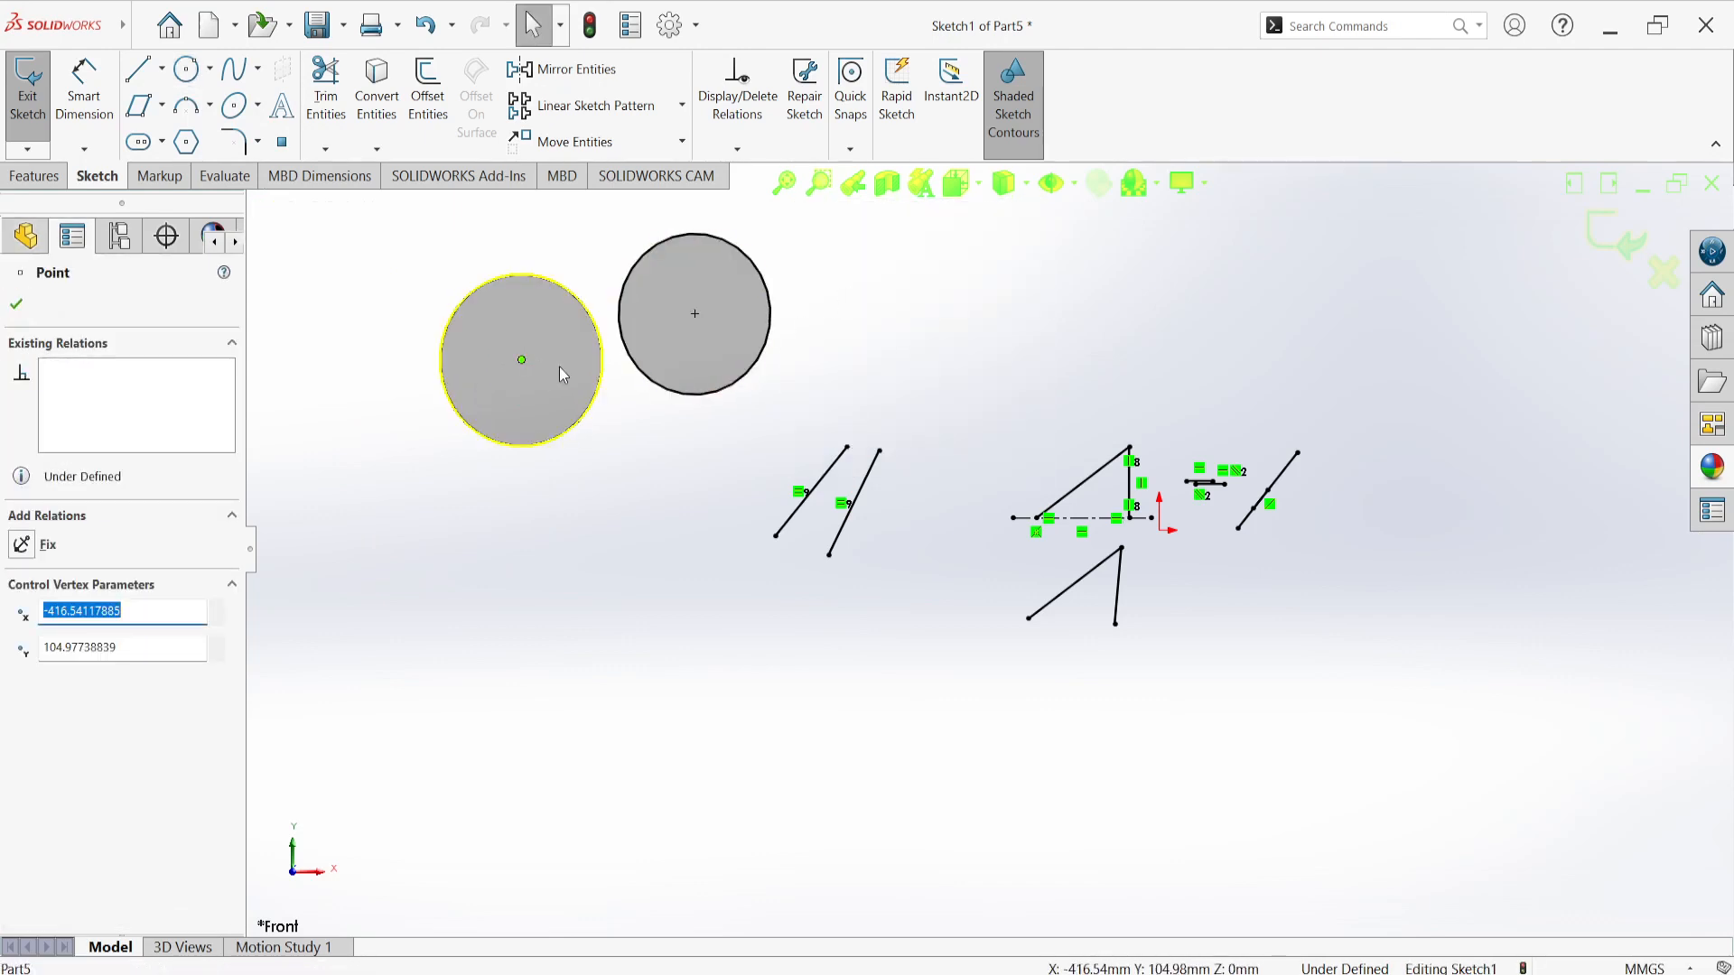
ctrl+click(694, 314)
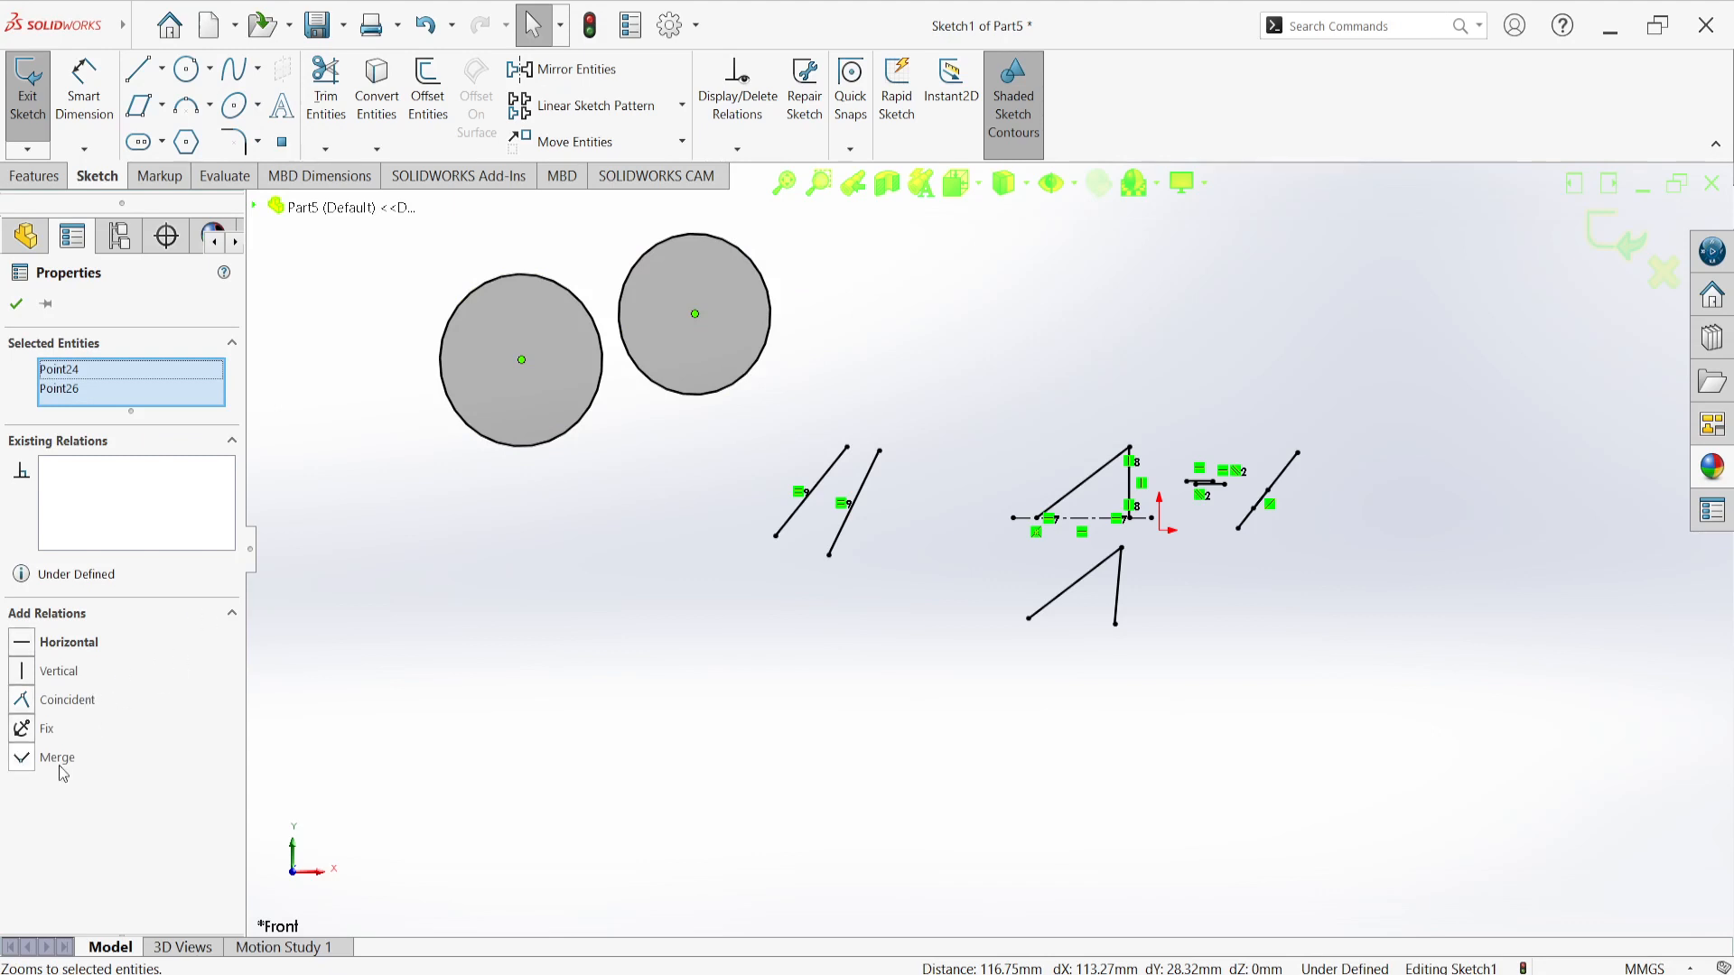
click(82, 703)
Step: Sketch a circle with a radius of about 40 mm well to the left of the two circles sharing a center
scroll(514, 329, down, 5)
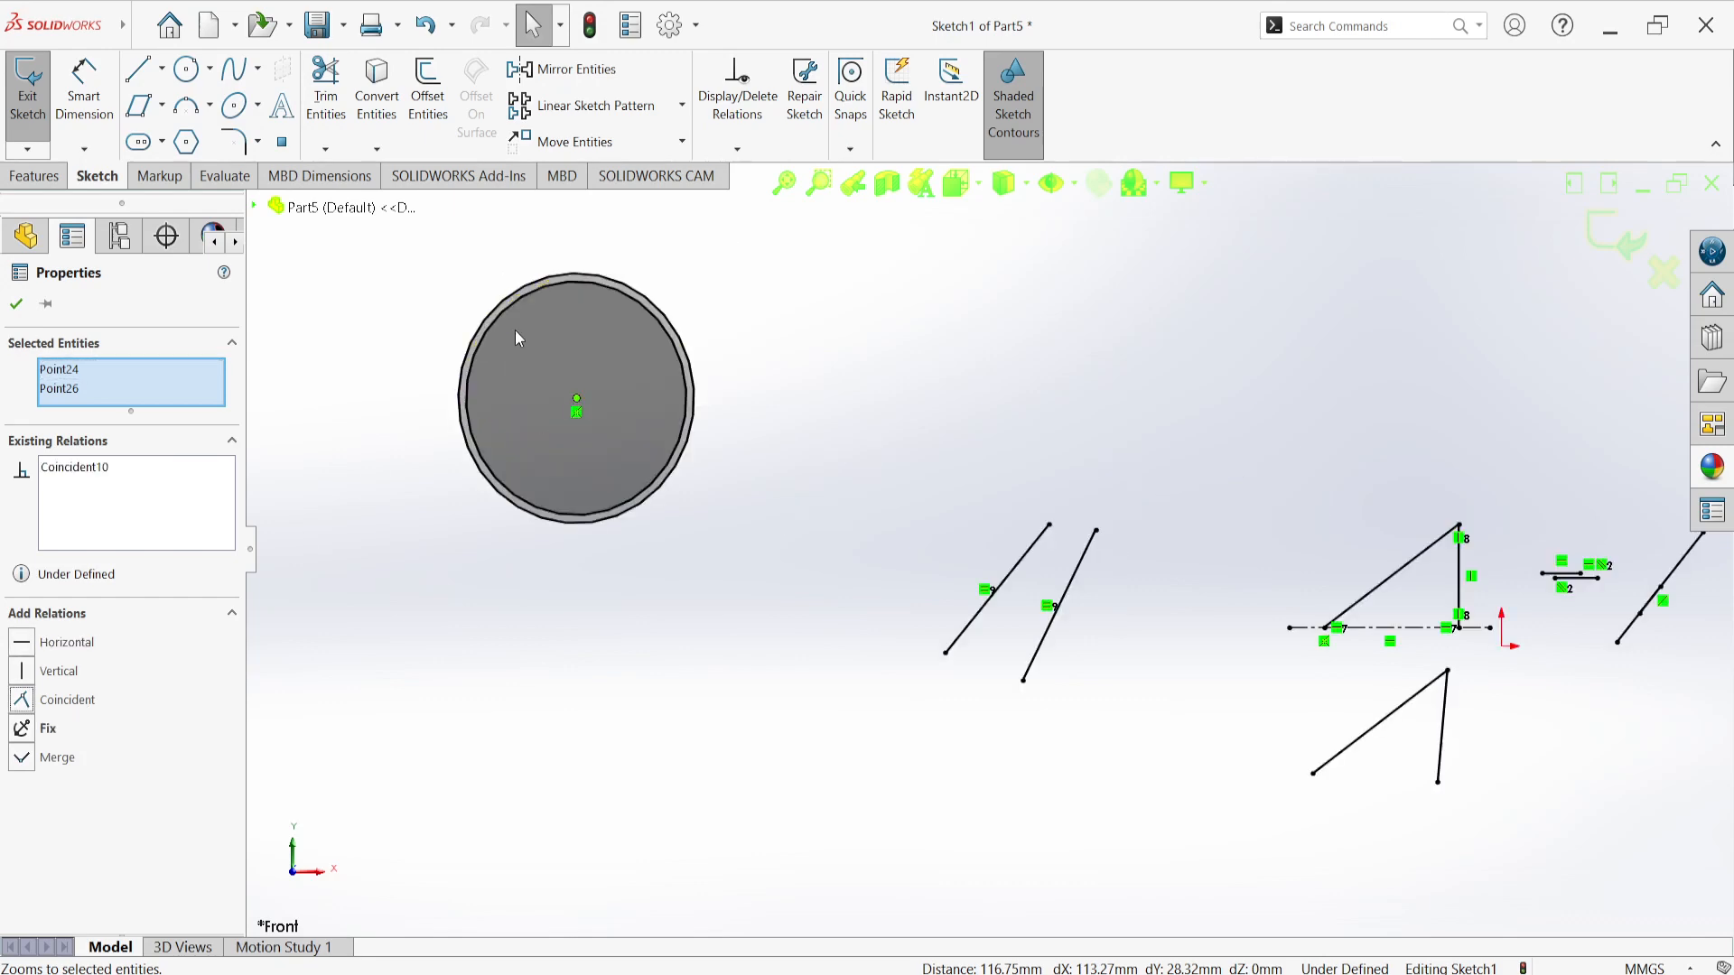
scroll(755, 367, down, 2)
scroll(767, 496, up, 8)
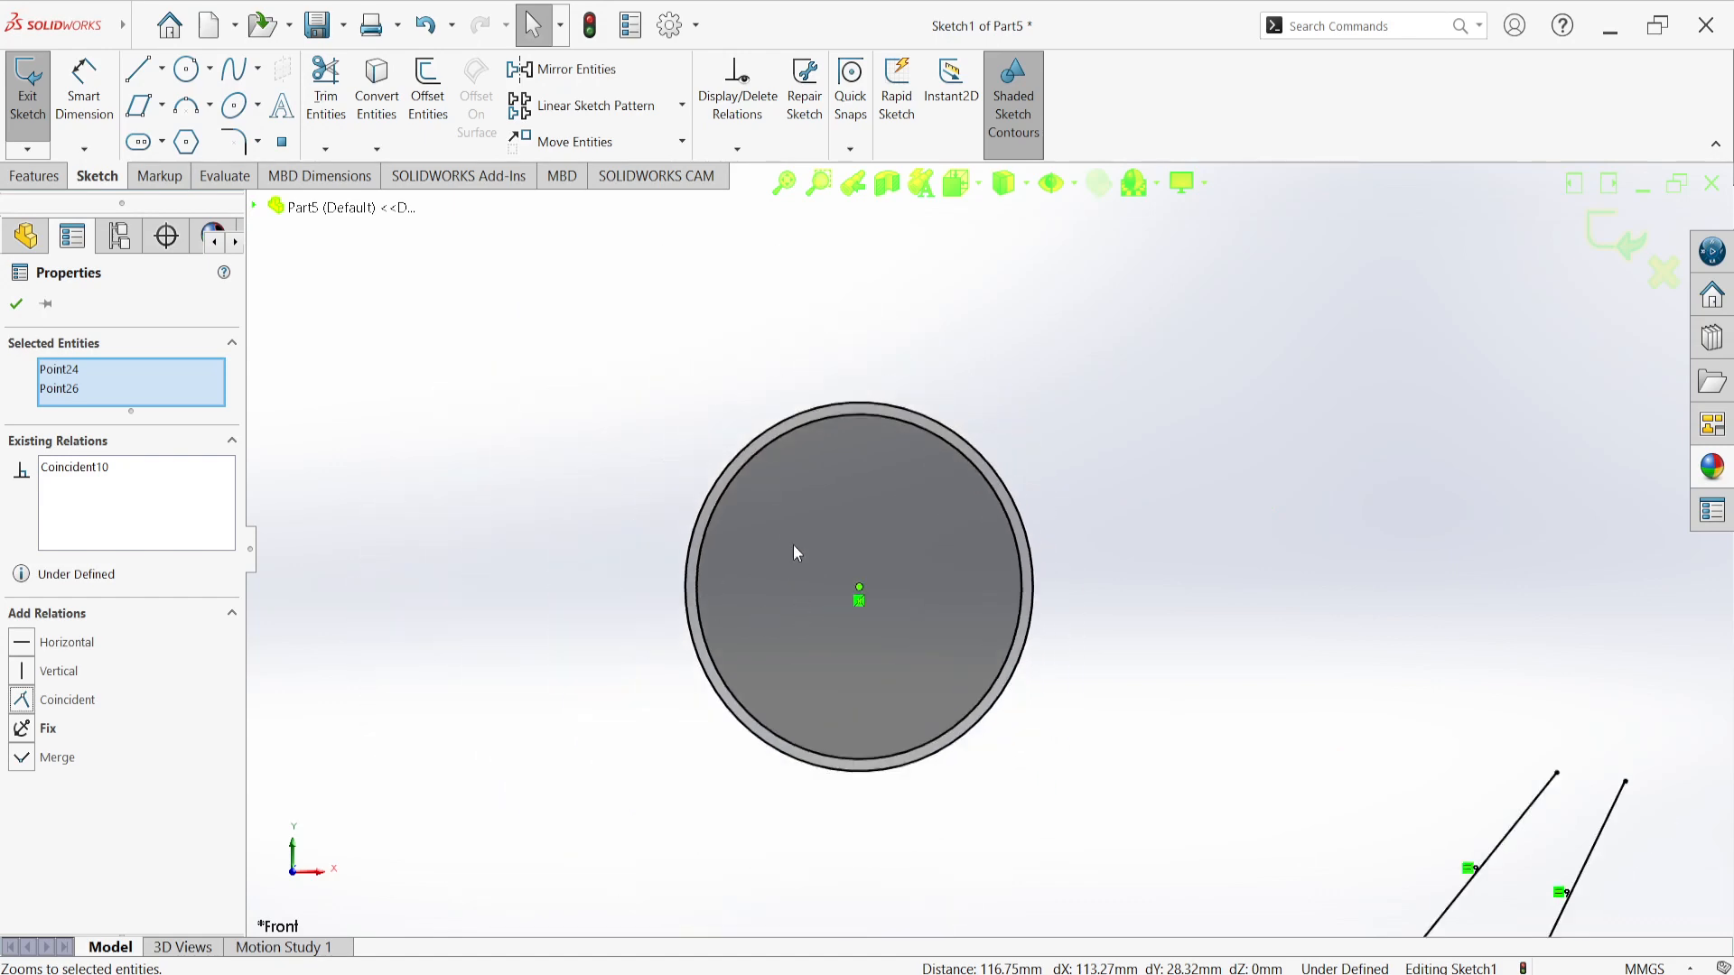
scroll(995, 608, down, 3)
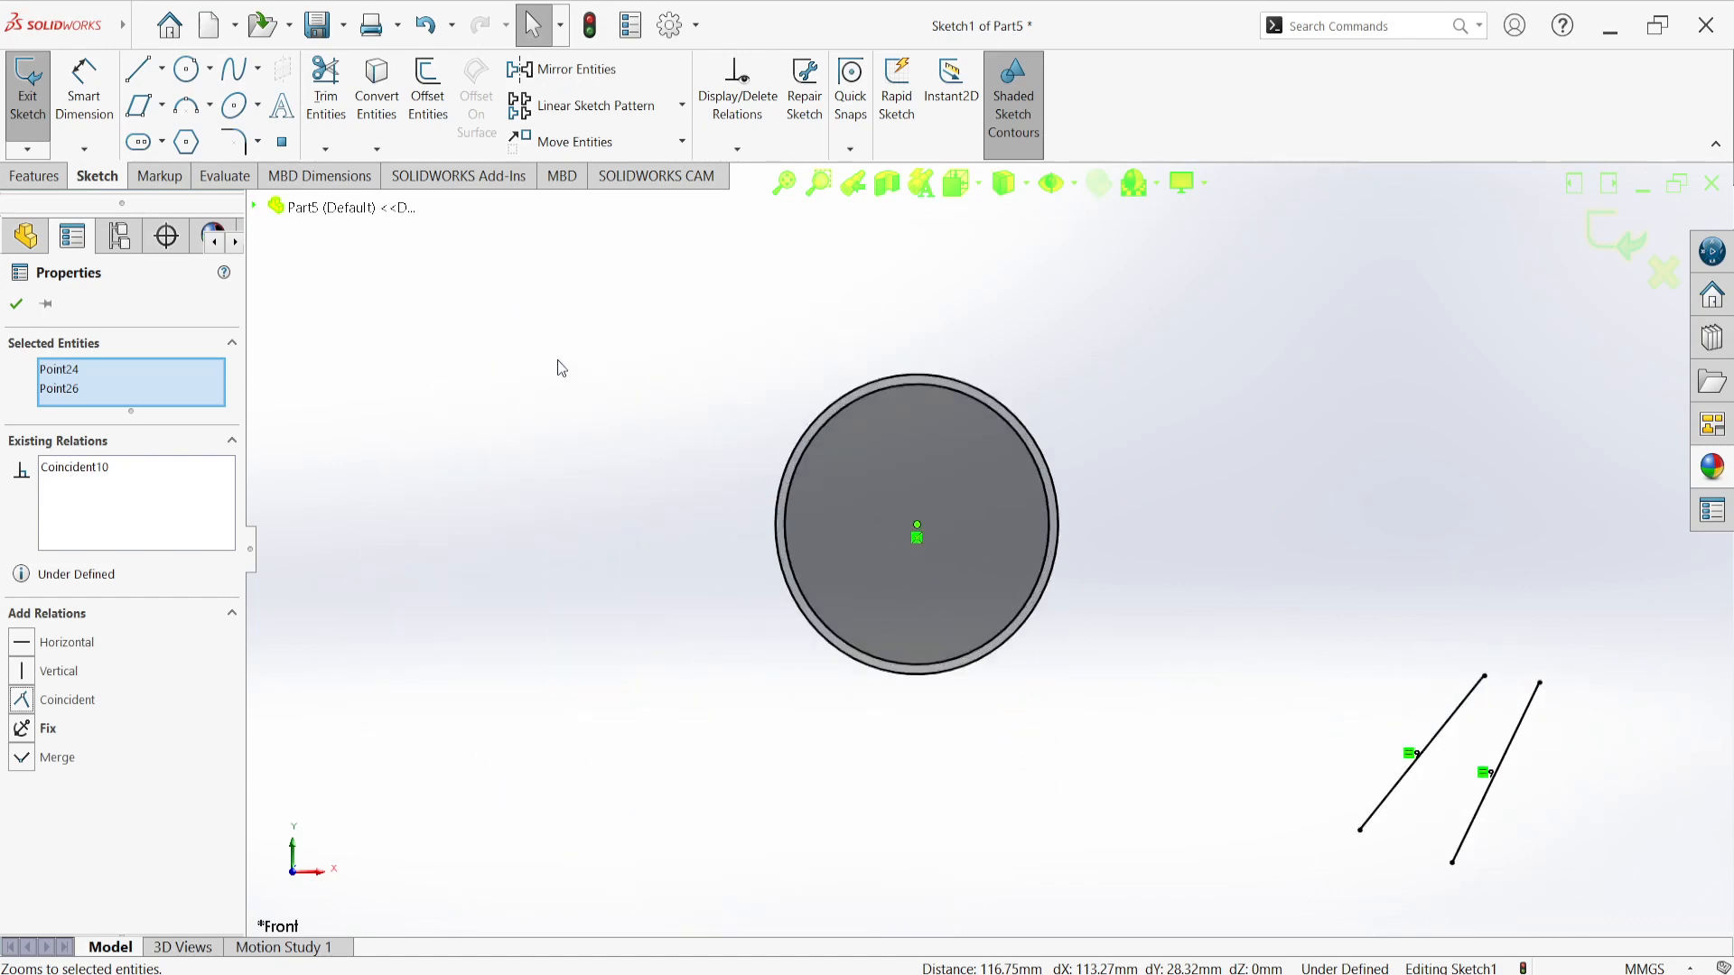
click(187, 70)
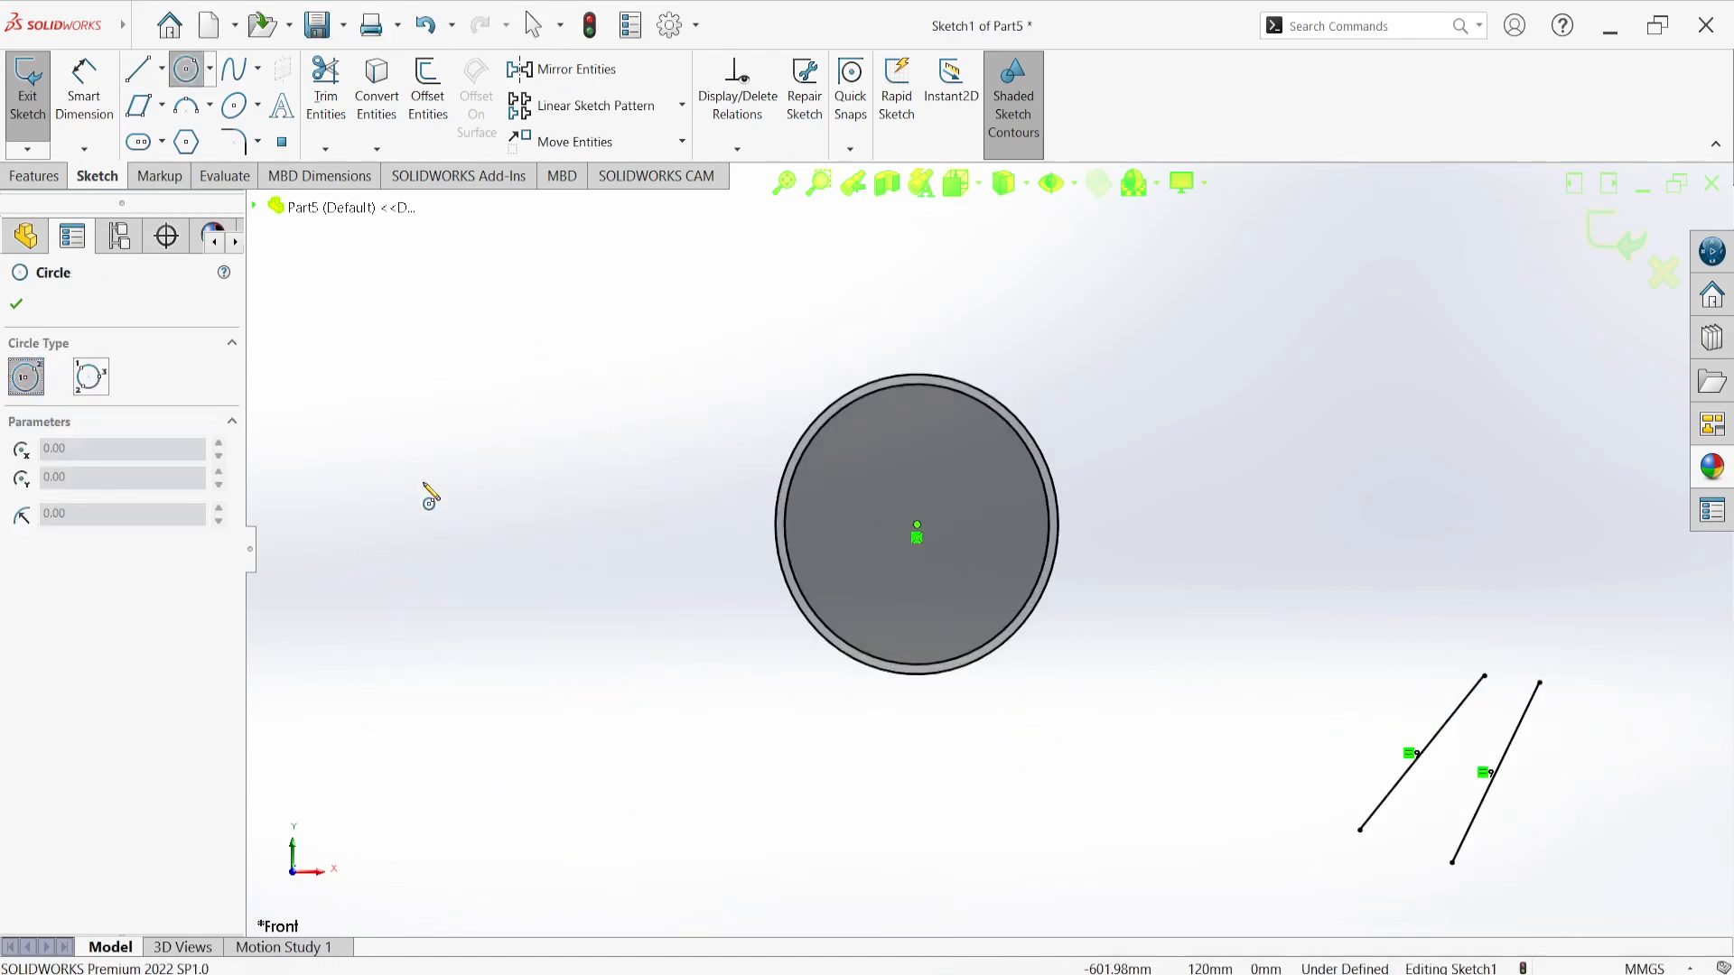
click(398, 416)
click(505, 425)
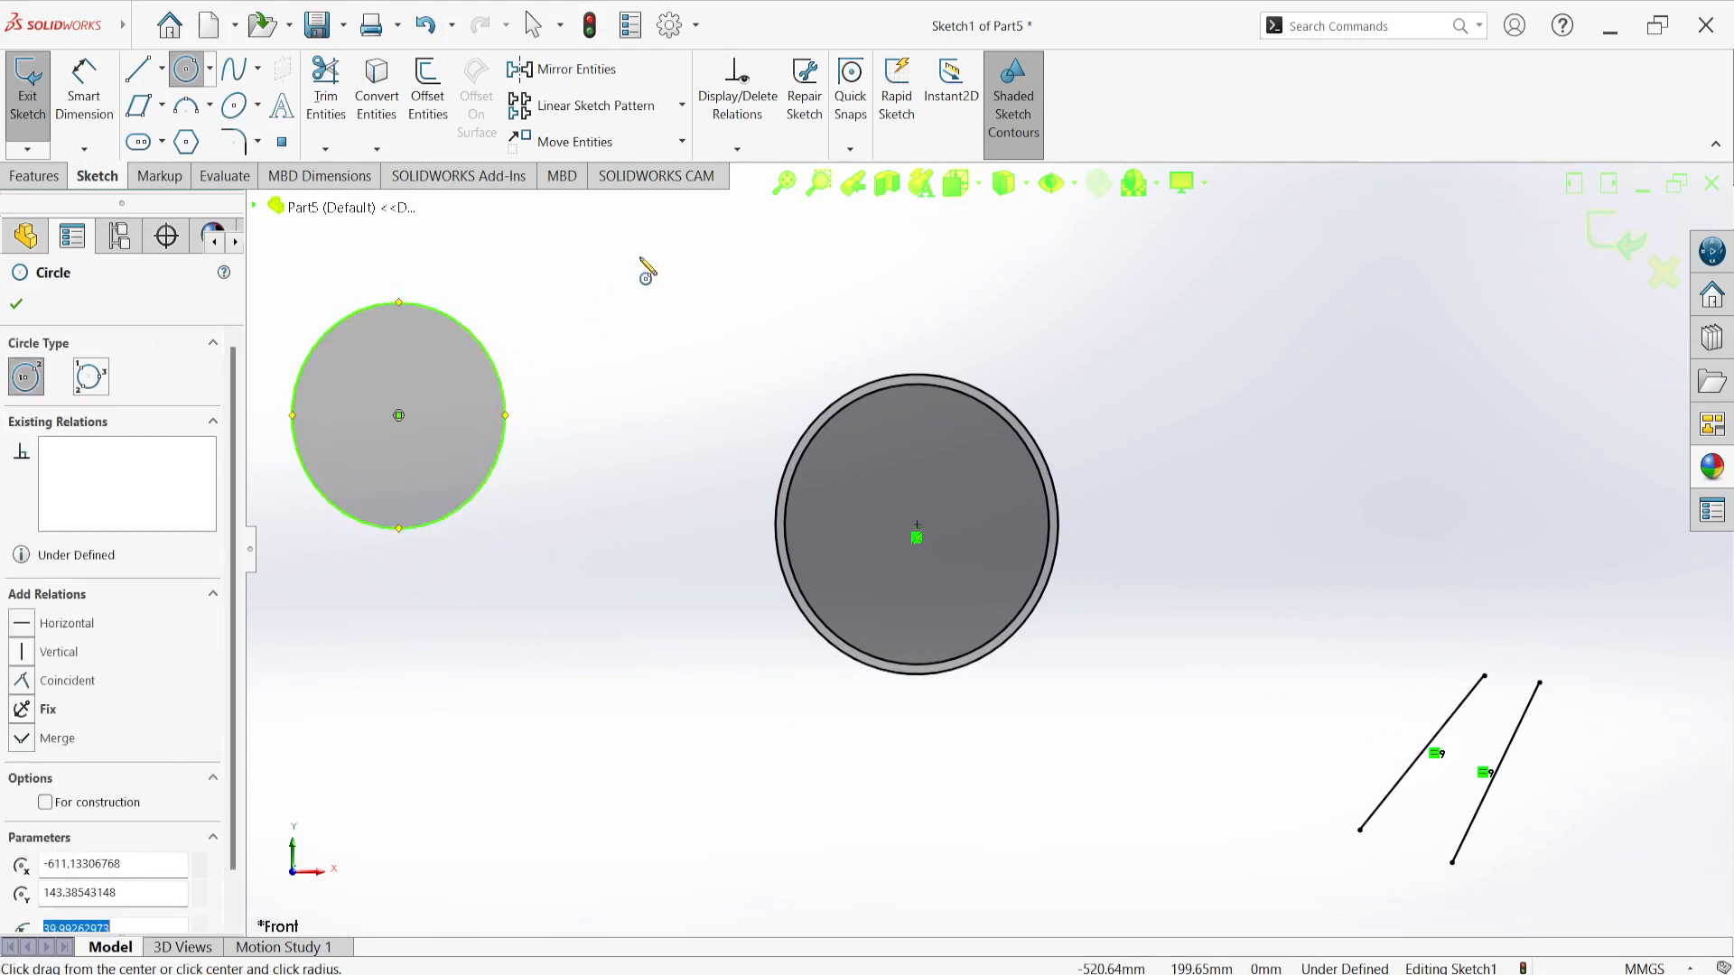
Step: Sketch a smaller circle with a radius of about 29 mm to the upper right of the 40 mm radius circle
click(604, 317)
click(675, 350)
right_click(722, 275)
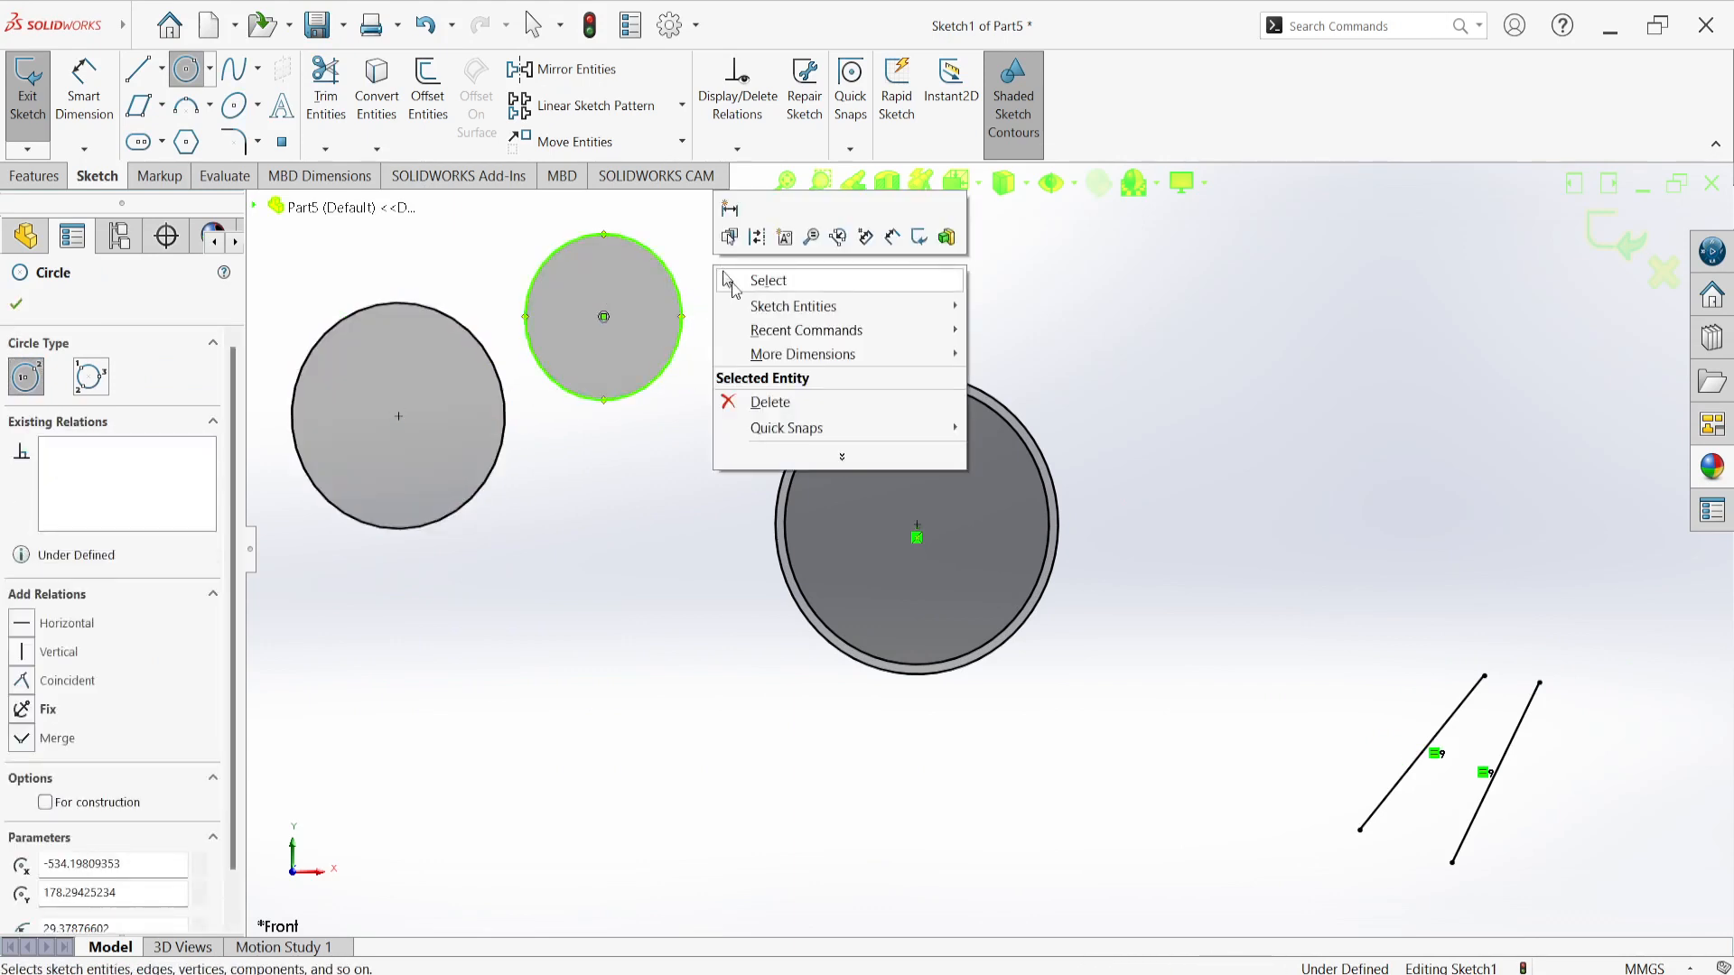
click(731, 288)
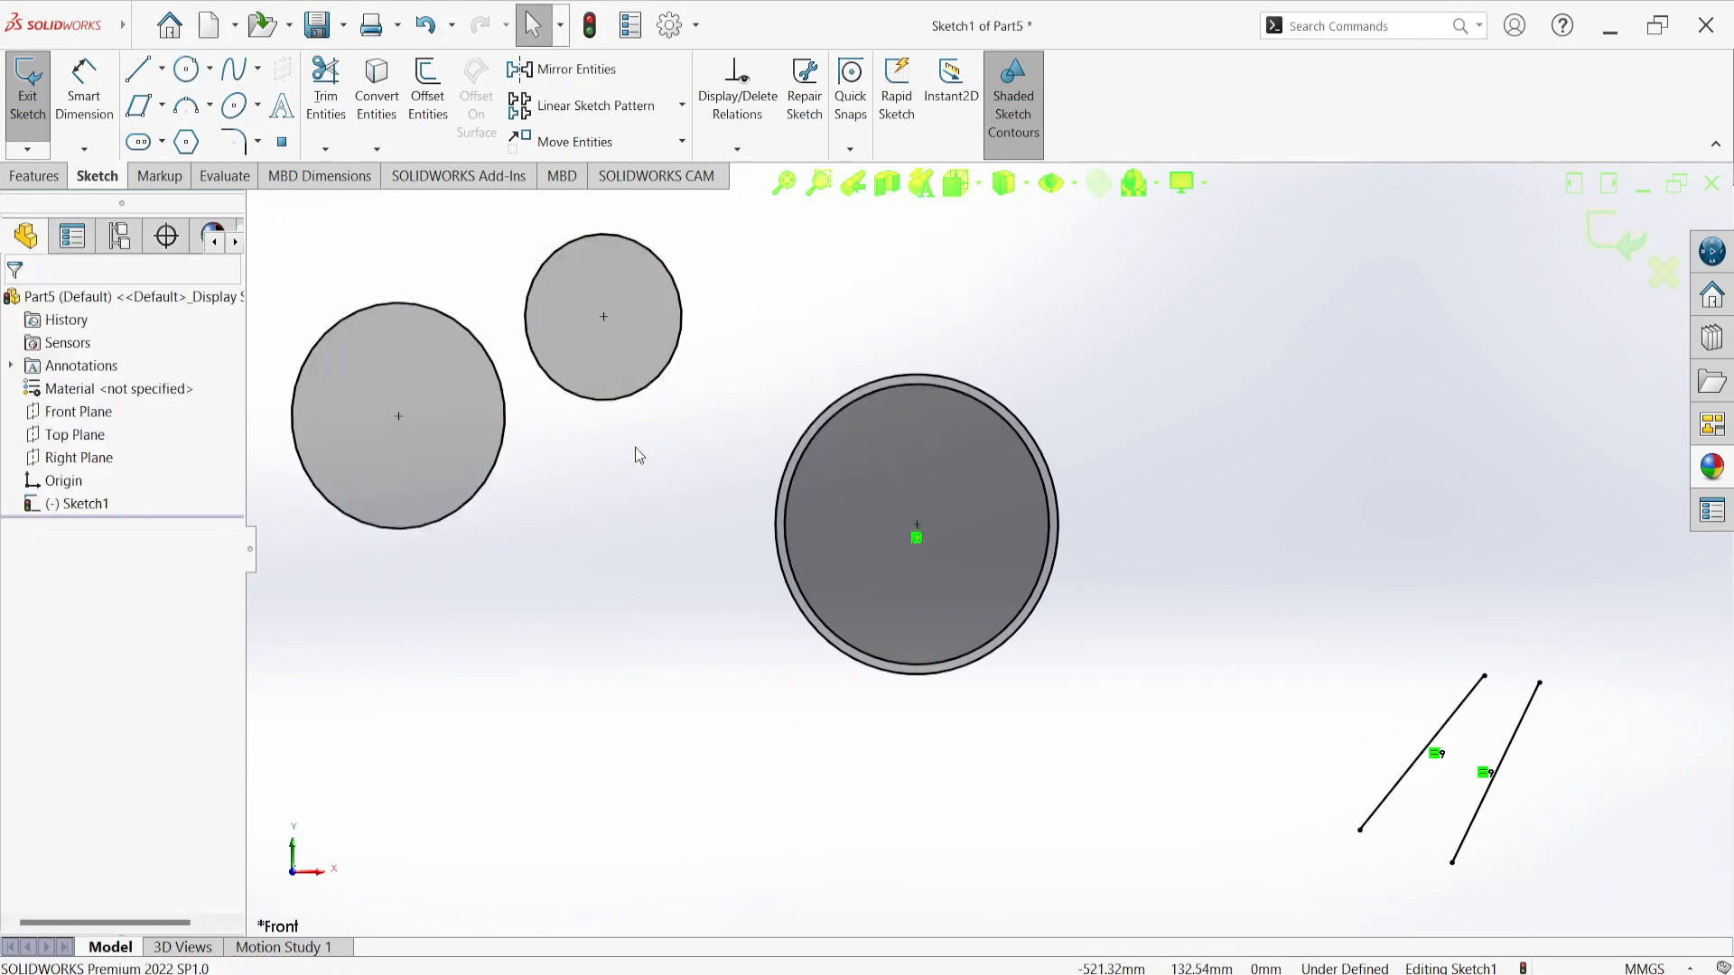
Step: Add a Concentric relation between the 29 mm radius circle and the 40 mm radius circle
click(644, 399)
ctrl+click(501, 465)
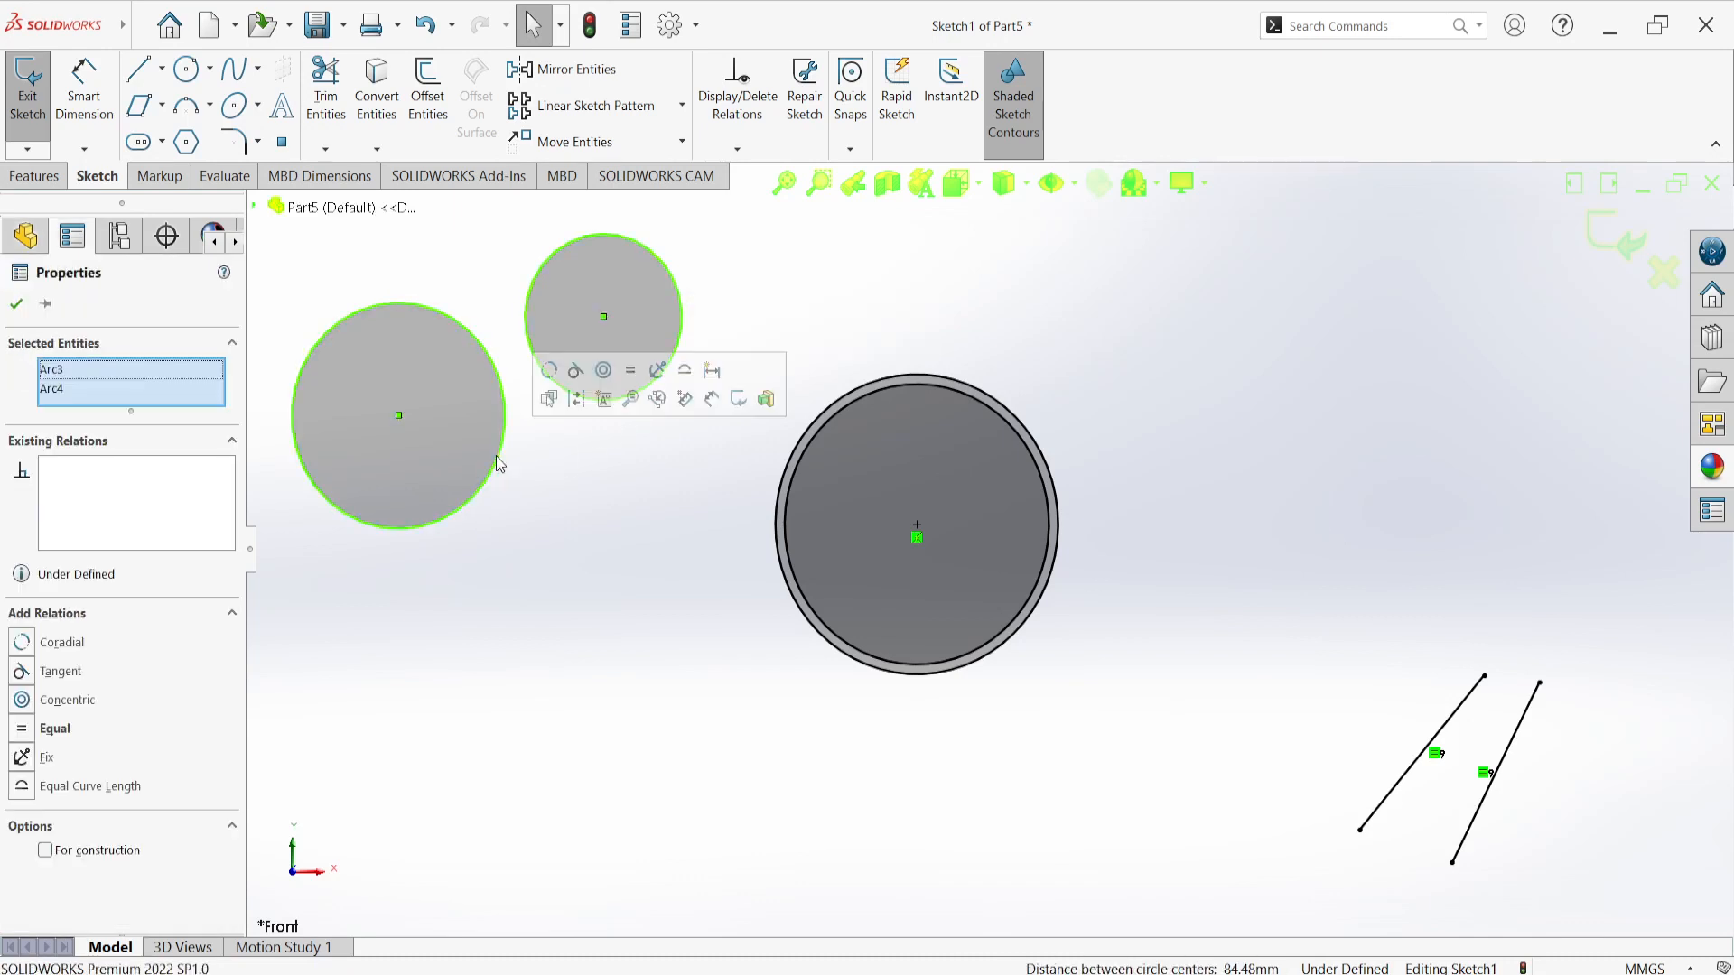
click(604, 371)
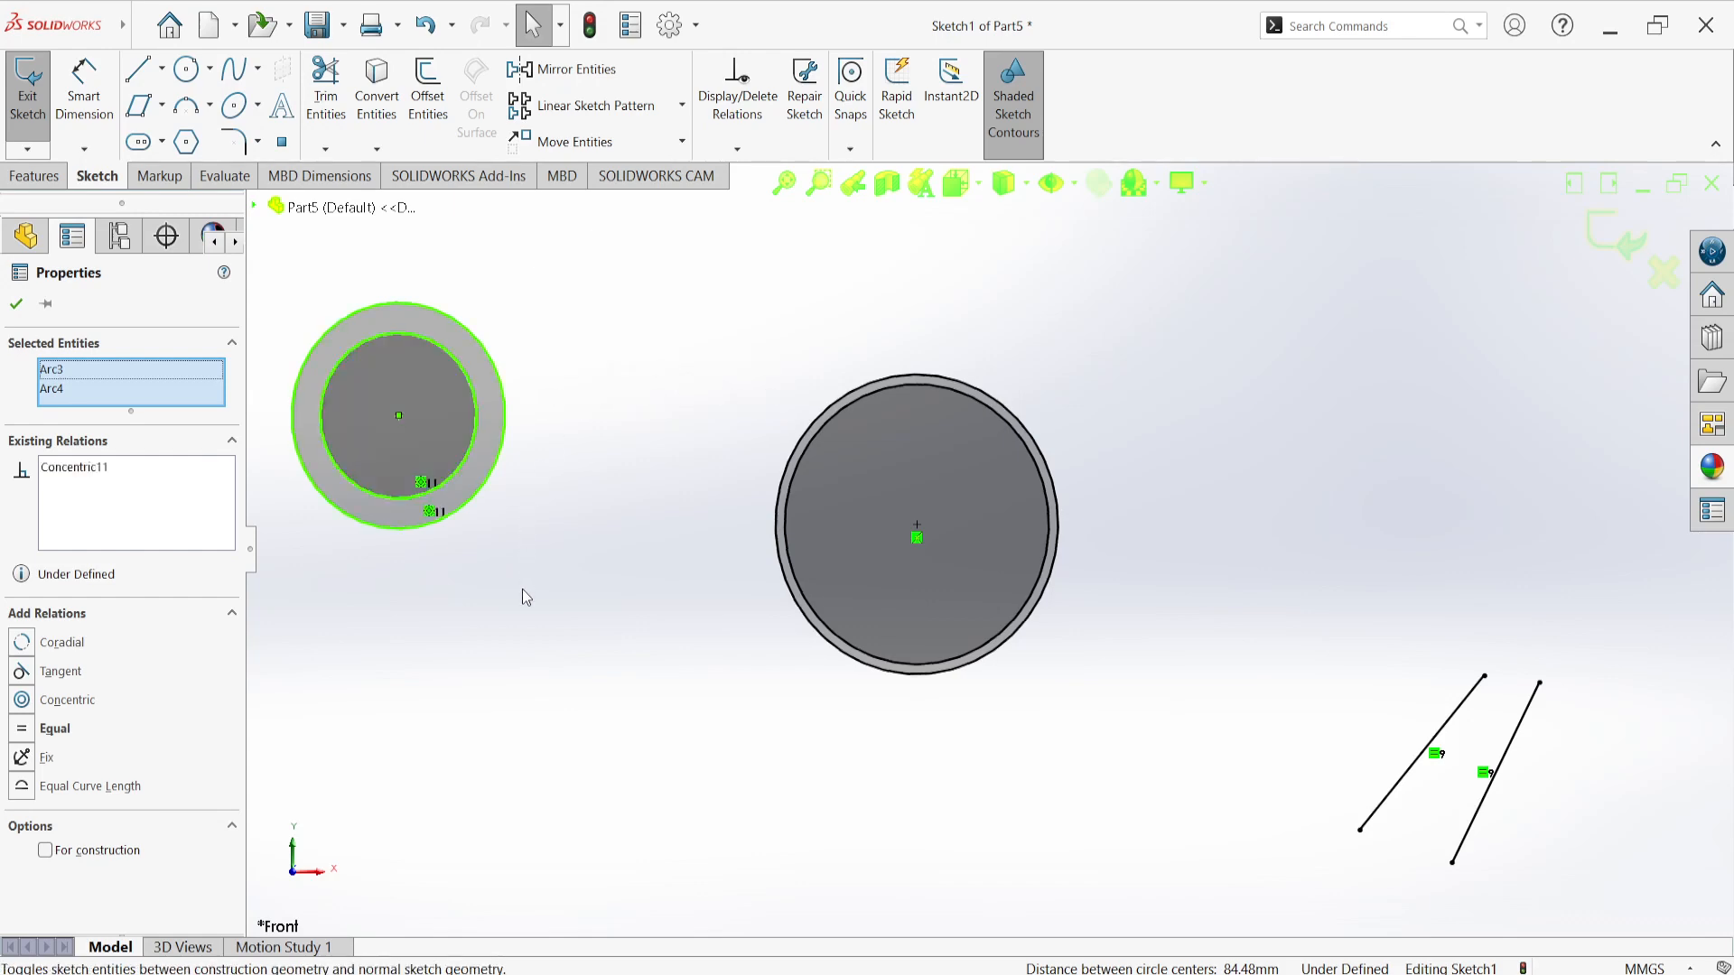
click(548, 576)
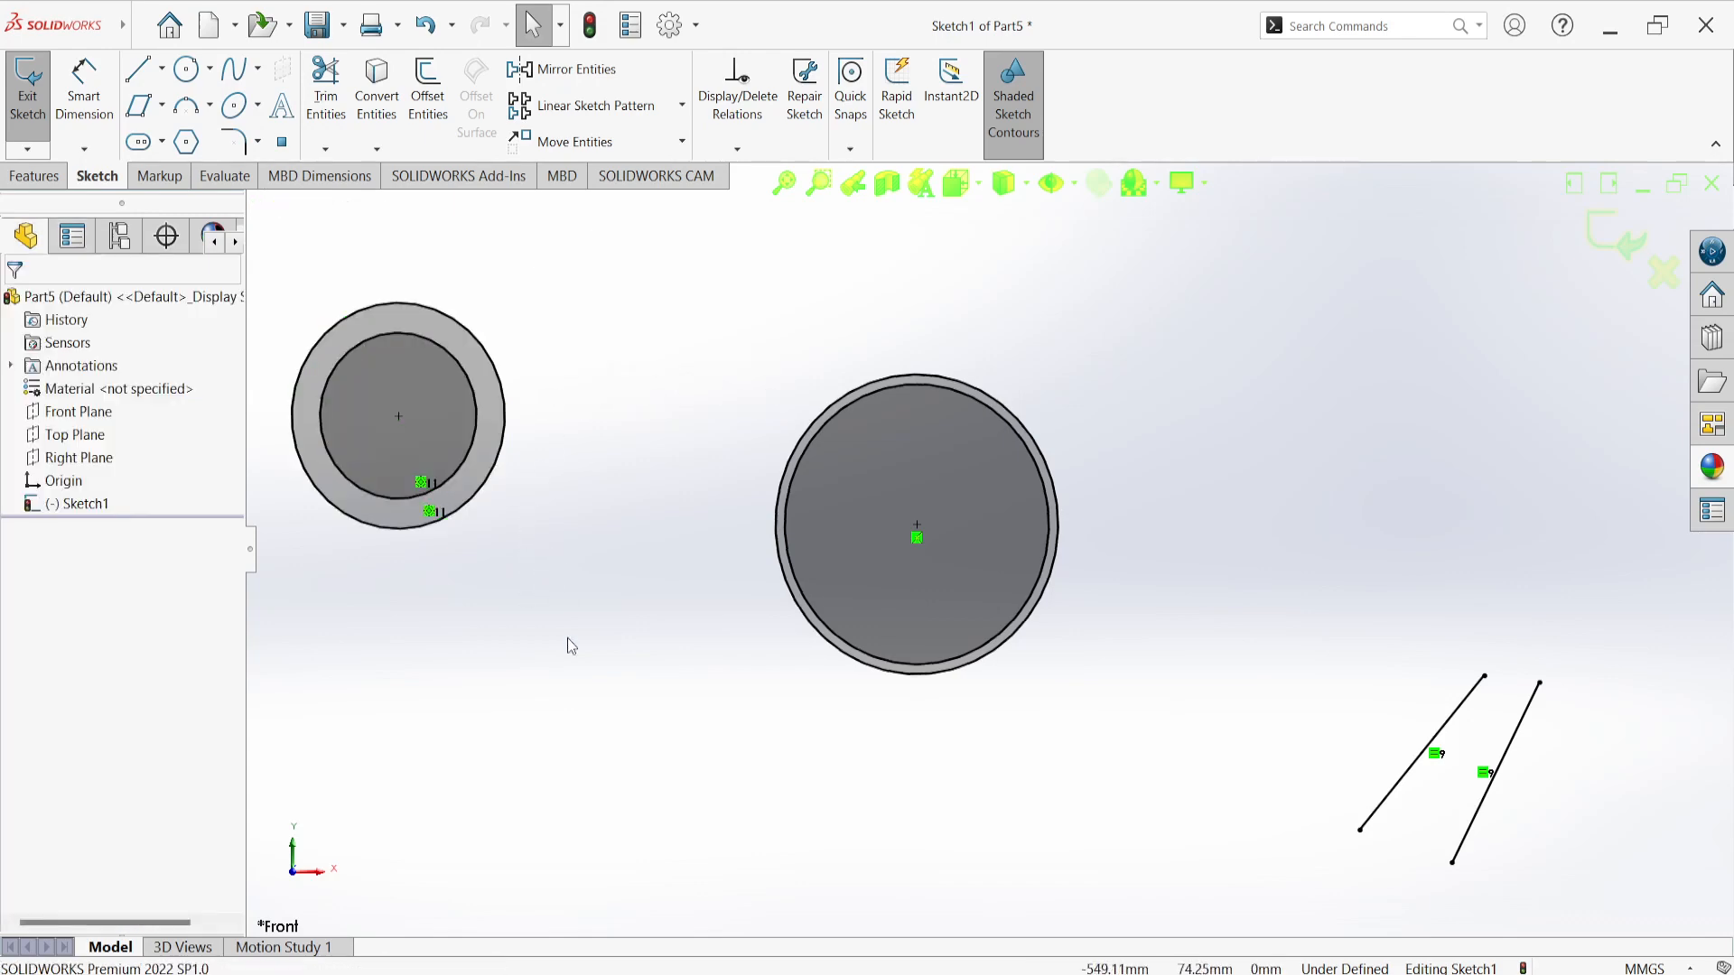
Step: Sketch another circle with a radius of about 45 mm to the upper left of the concentric circles
scroll(571, 686, up, 5)
scroll(1044, 572, down, 3)
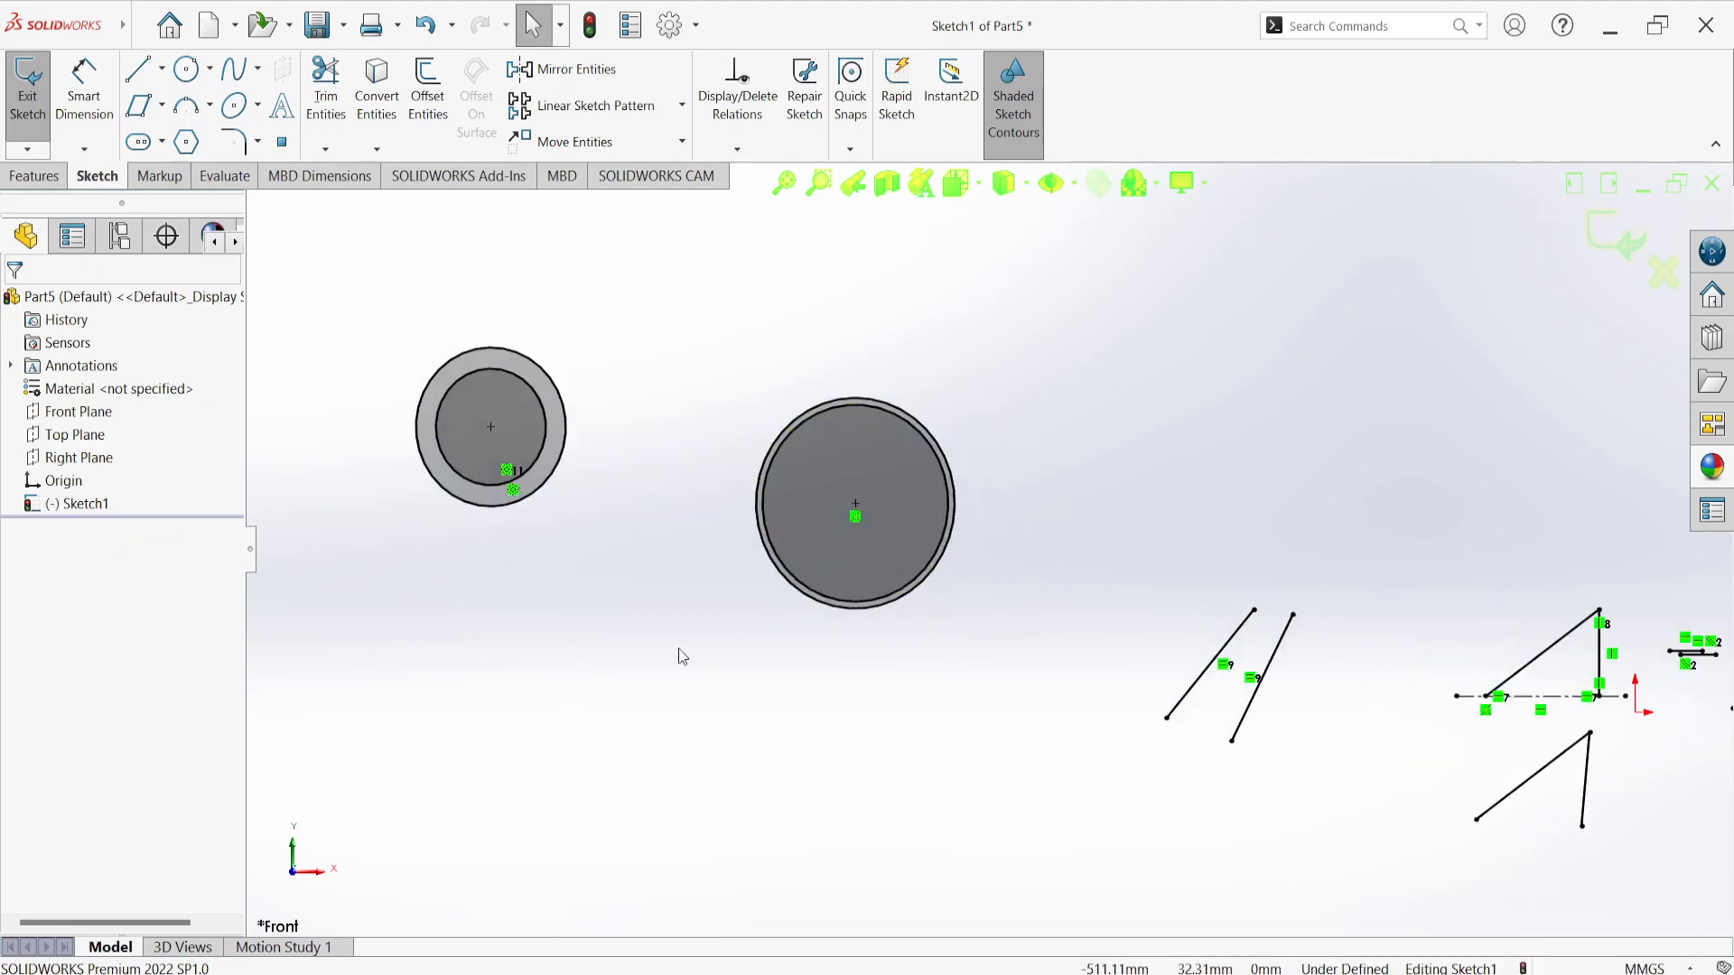
scroll(679, 649, up, 1)
scroll(885, 480, down, 5)
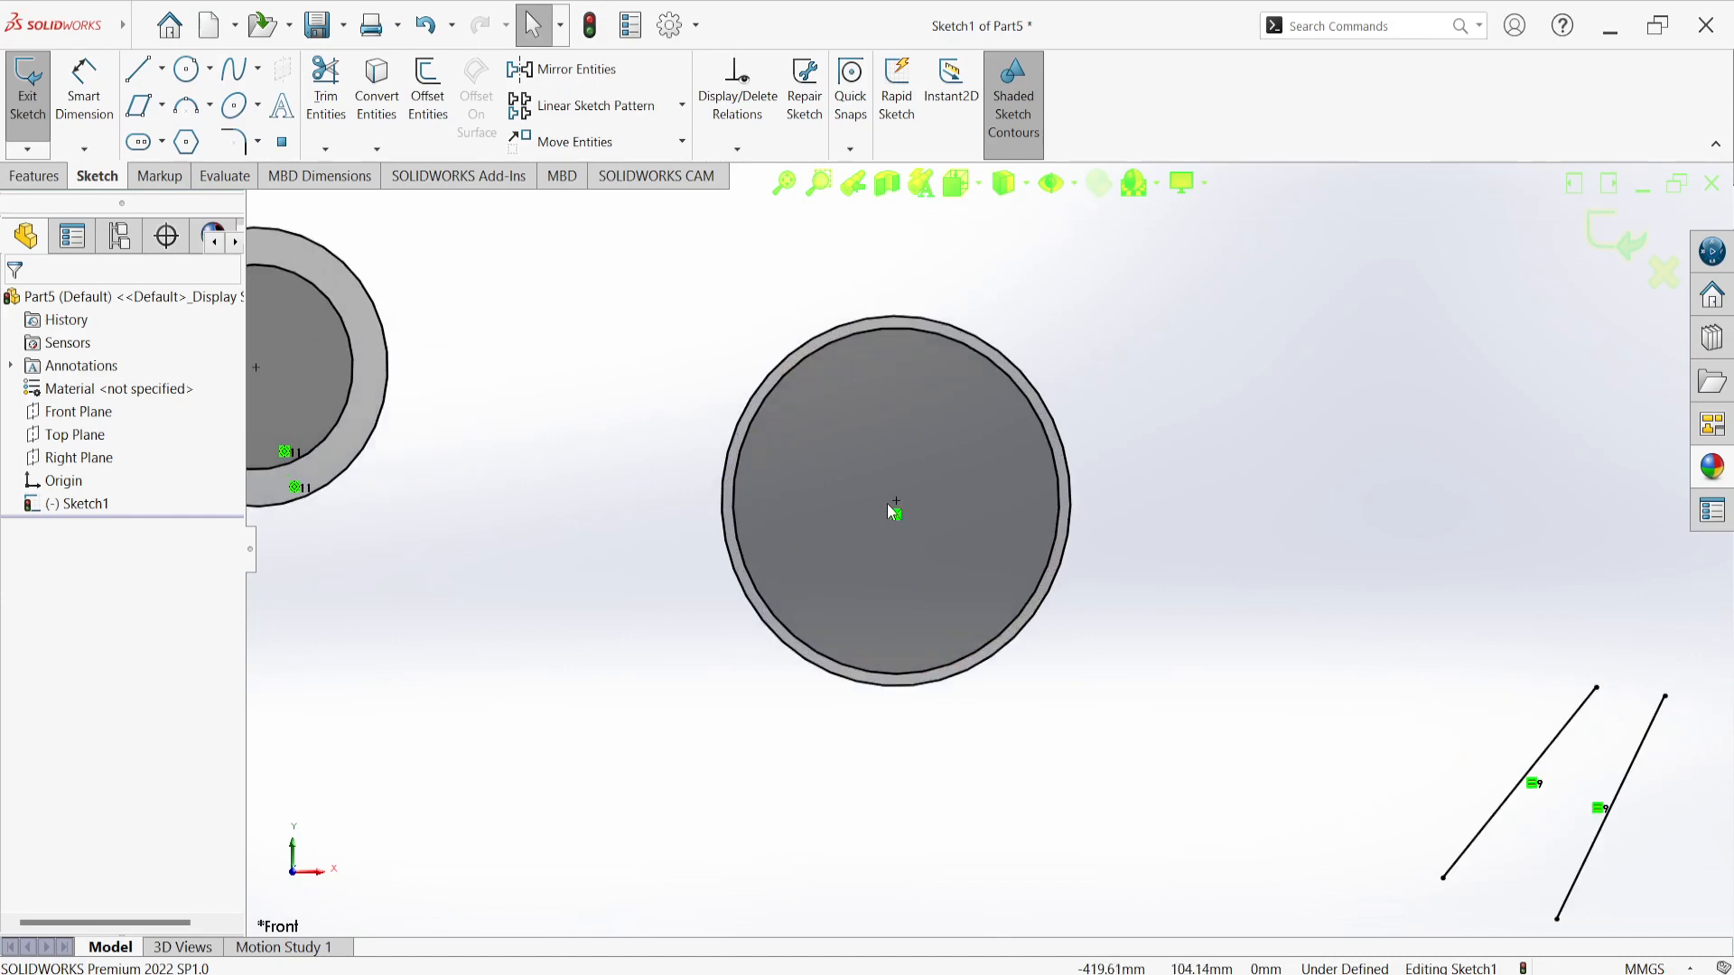
scroll(898, 529, up, 4)
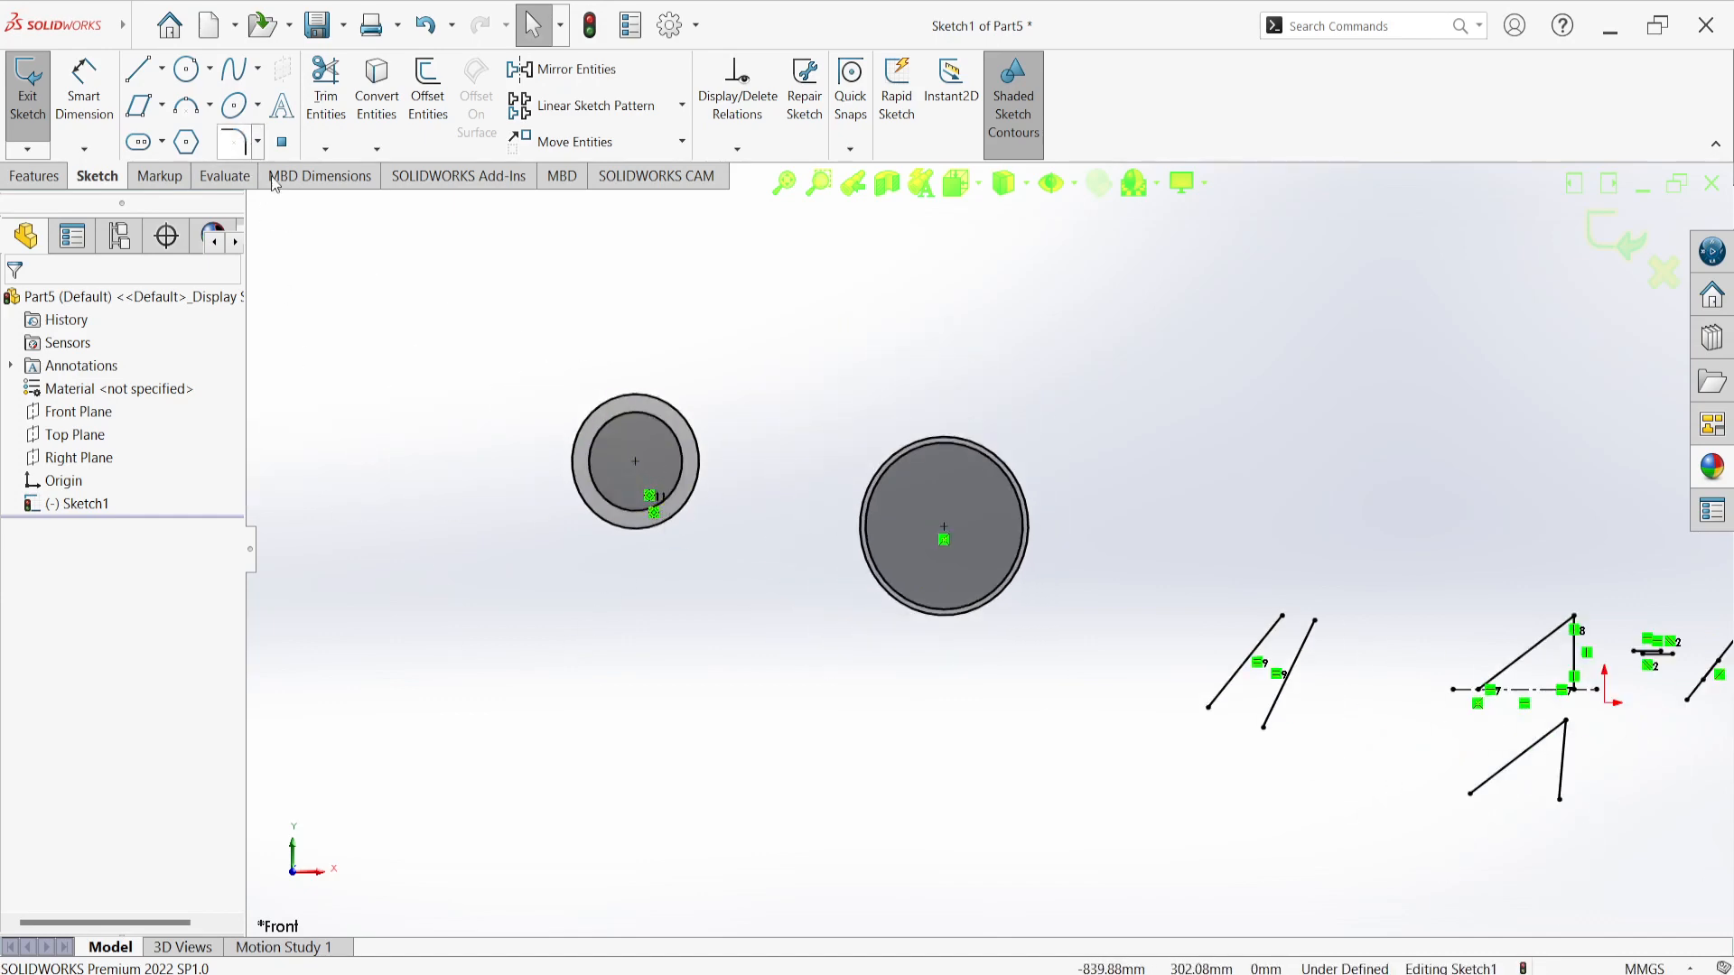
click(187, 69)
mouse_move(296, 374)
mouse_down()
mouse_move(389, 378)
mouse_move(394, 356)
mouse_move(366, 361)
mouse_up()
Step: Sketch a small circle with a radius of about 21 mm beside the upper right of the 45 mm radius circle
key(z)
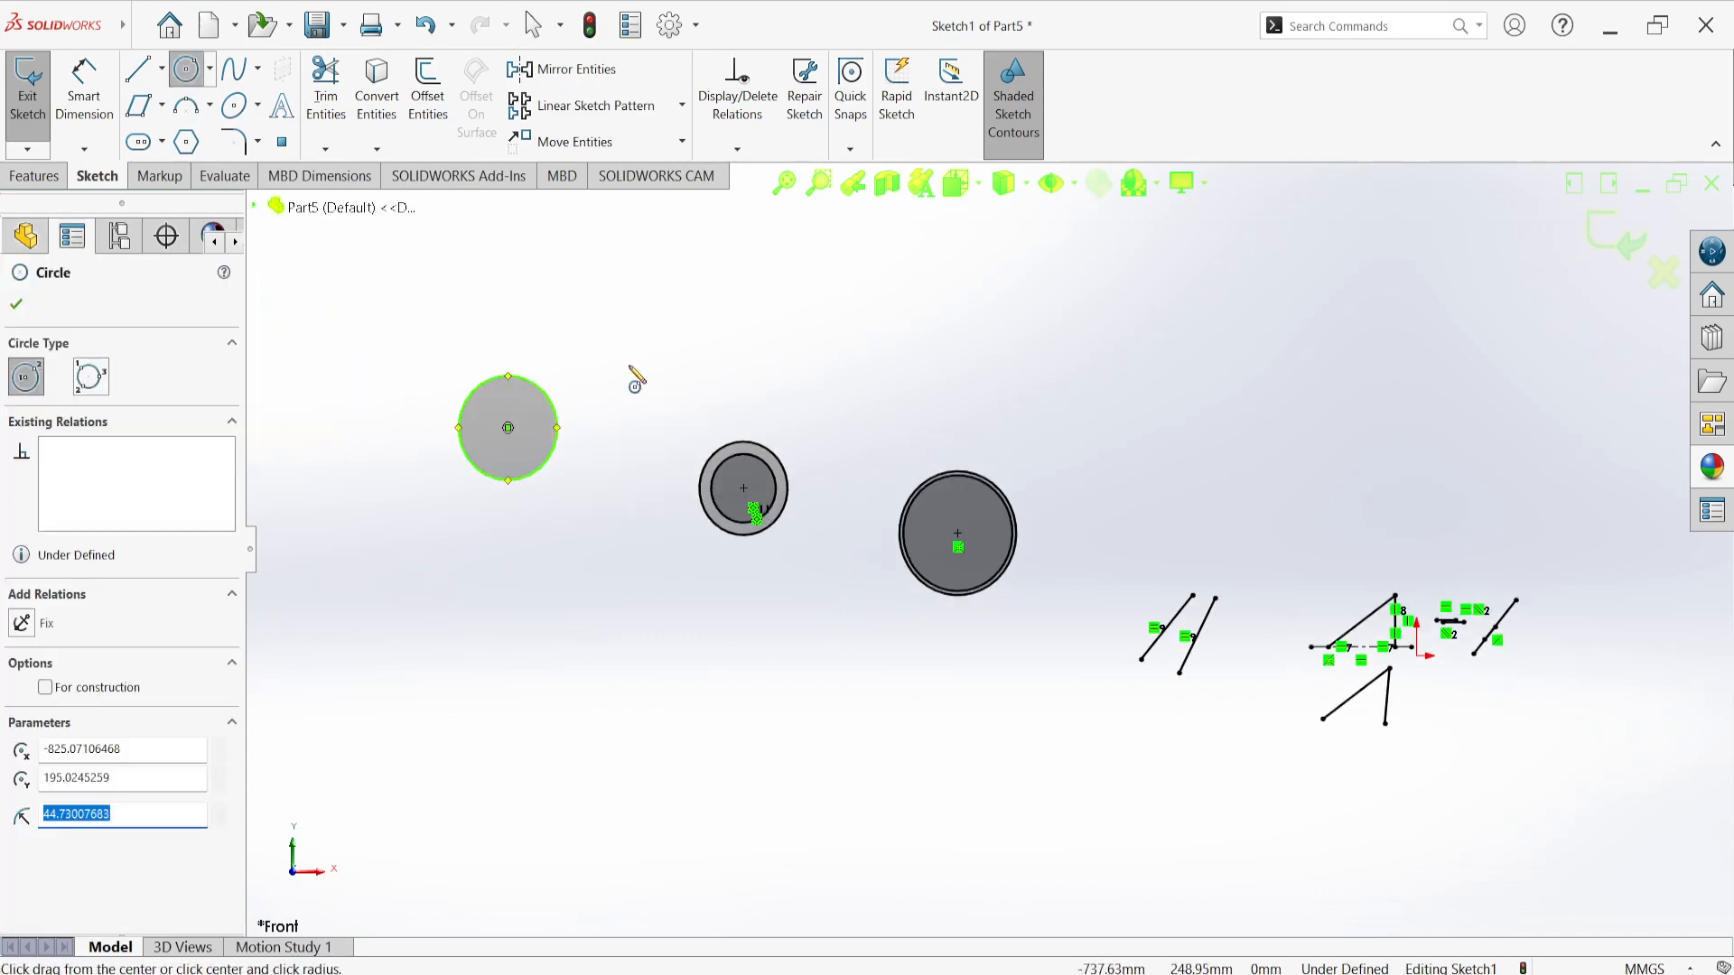
scroll(637, 380, up, 2)
mouse_move(607, 418)
mouse_down()
mouse_move(684, 457)
mouse_move(664, 424)
mouse_move(642, 434)
mouse_up()
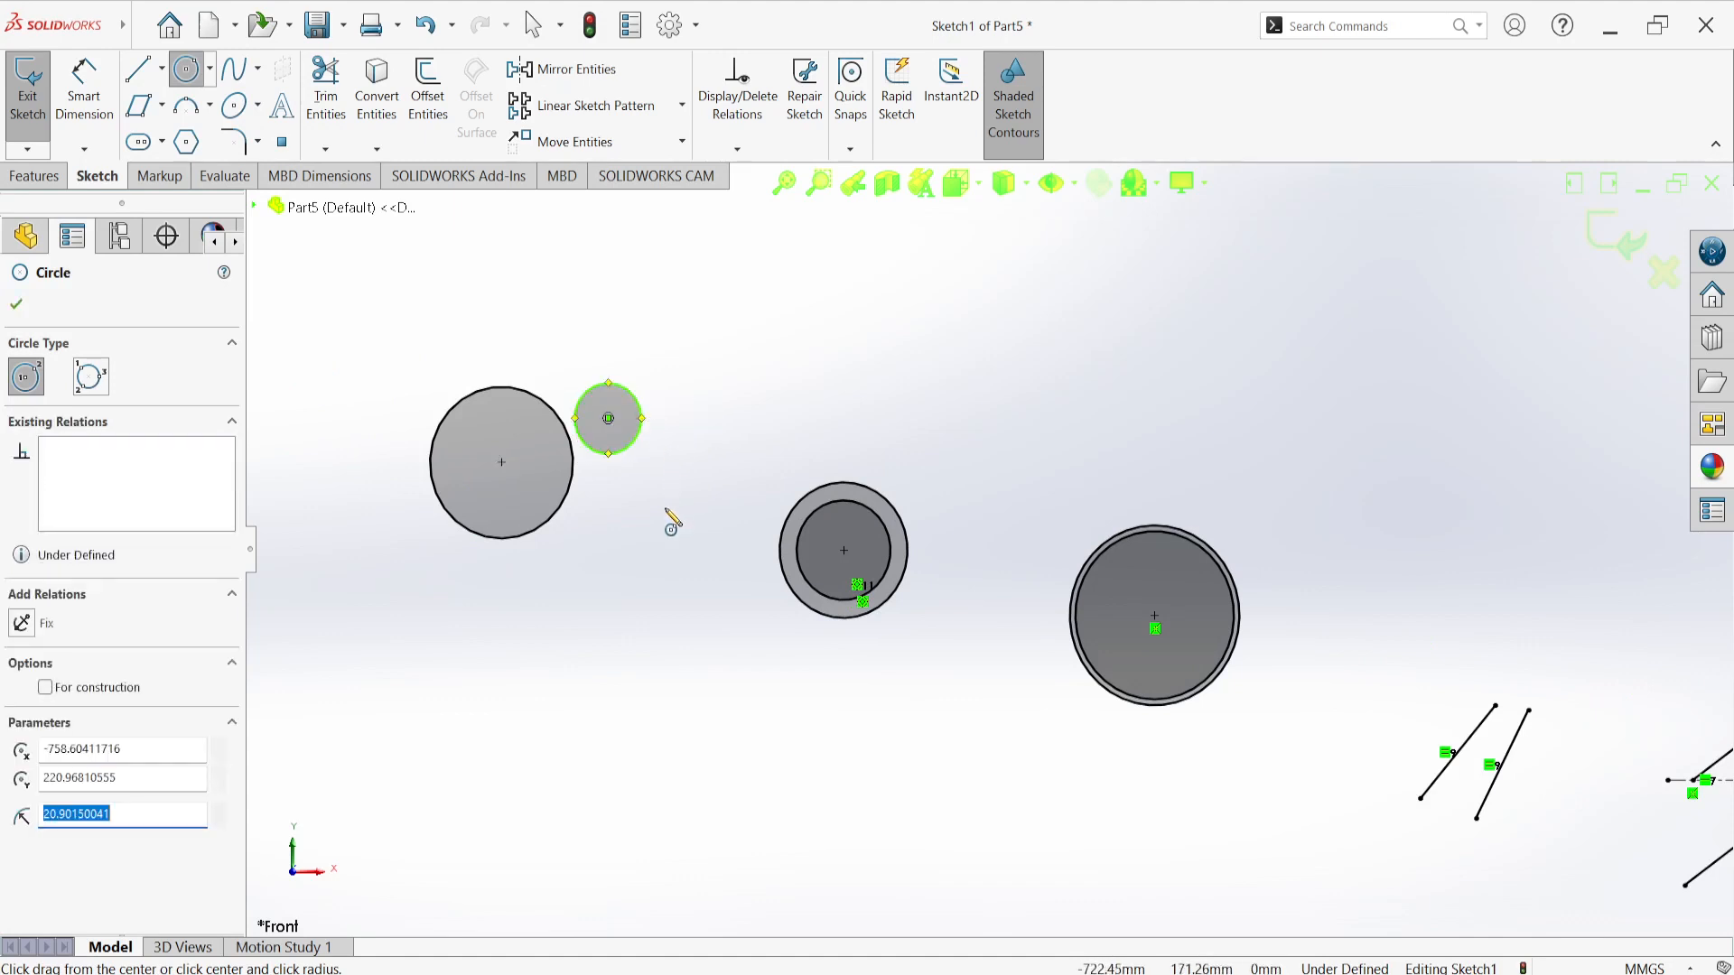
Step: Try a Coradial relation between the 45 mm radius circle and the 21 mm radius circle beside it
right_click(669, 517)
click(685, 538)
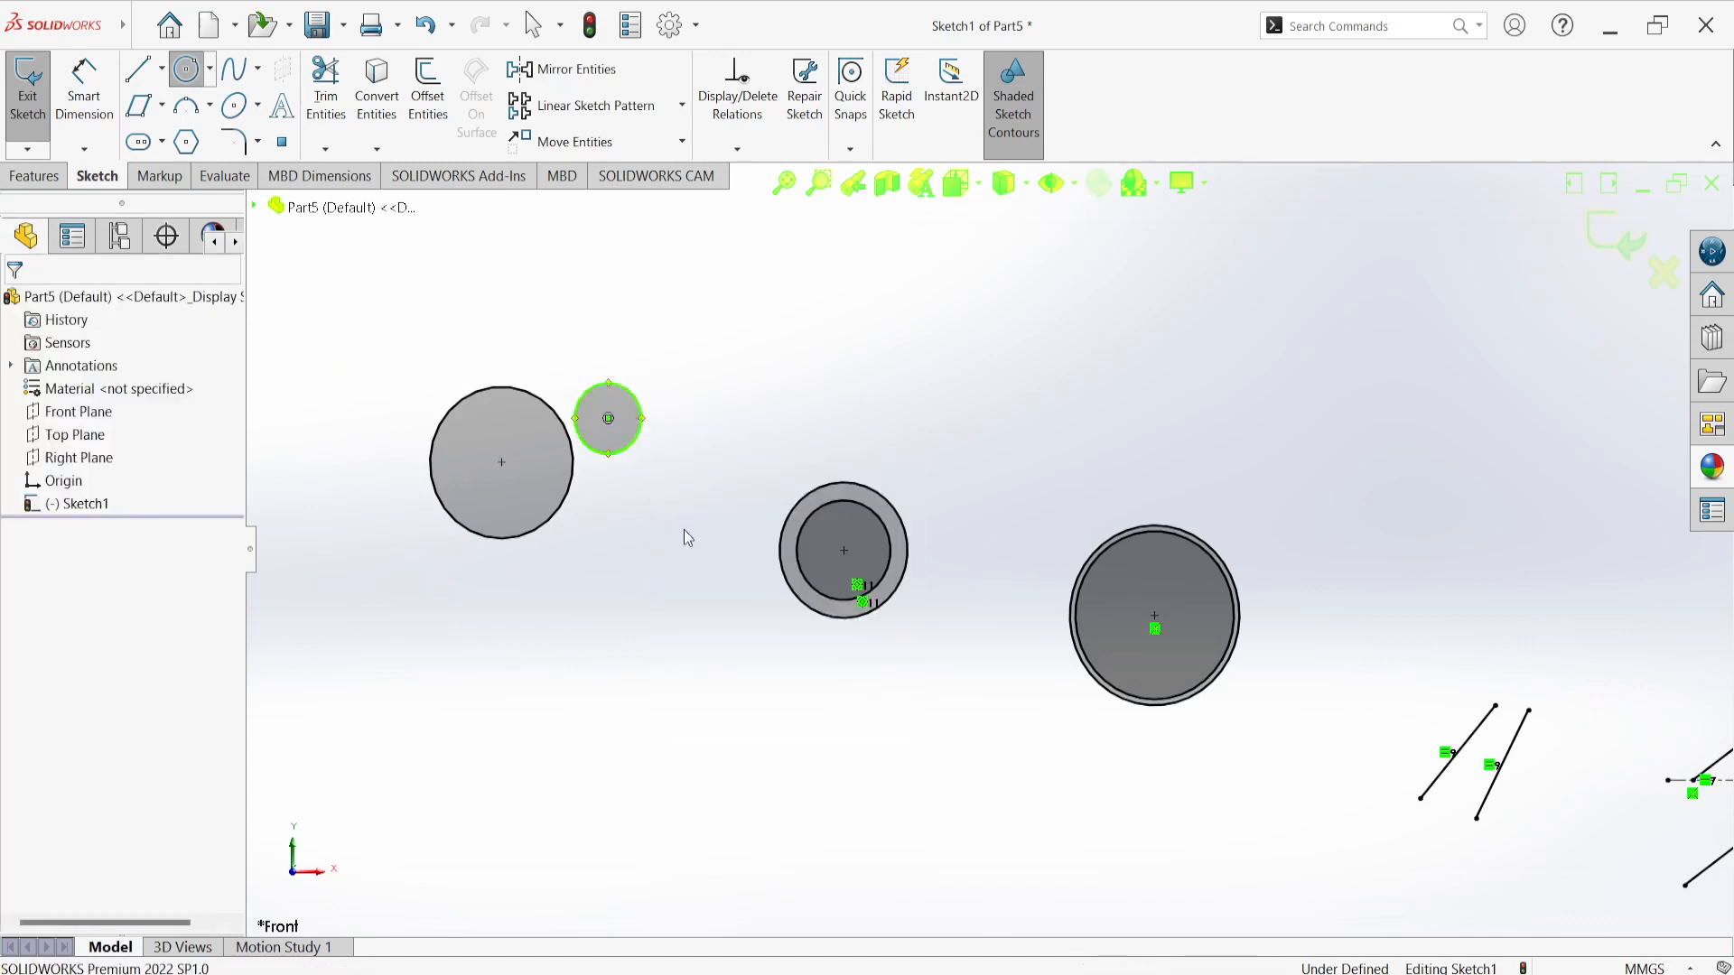
click(573, 466)
ctrl+click(588, 449)
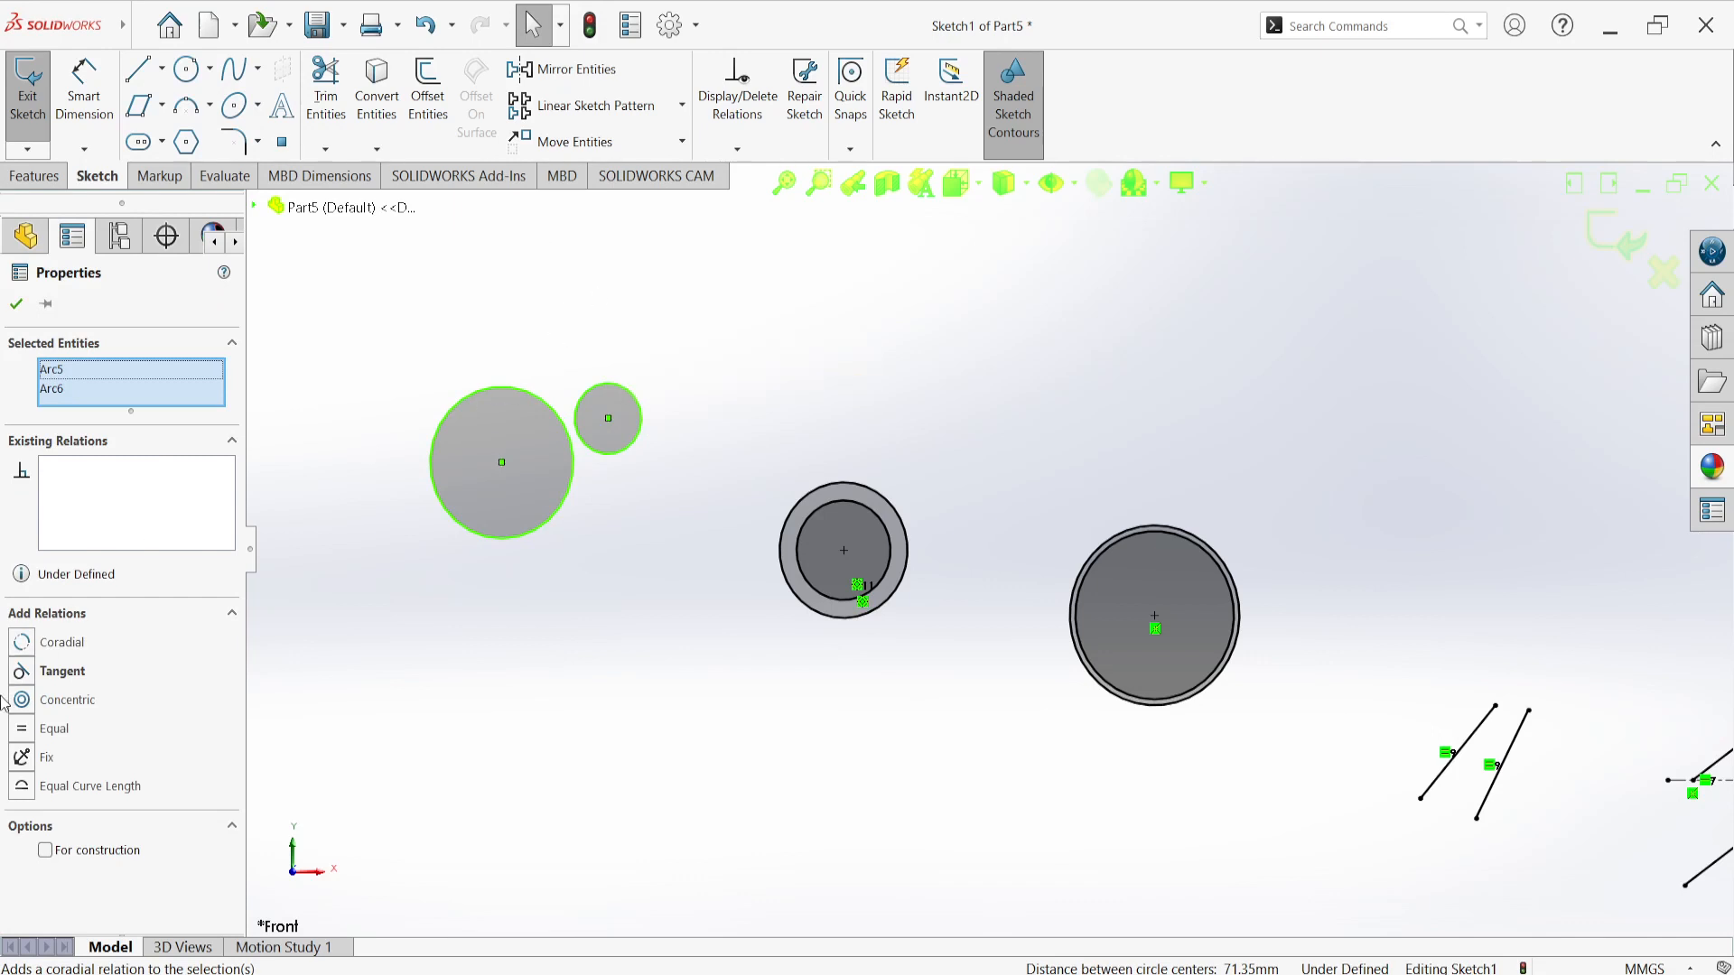
click(64, 643)
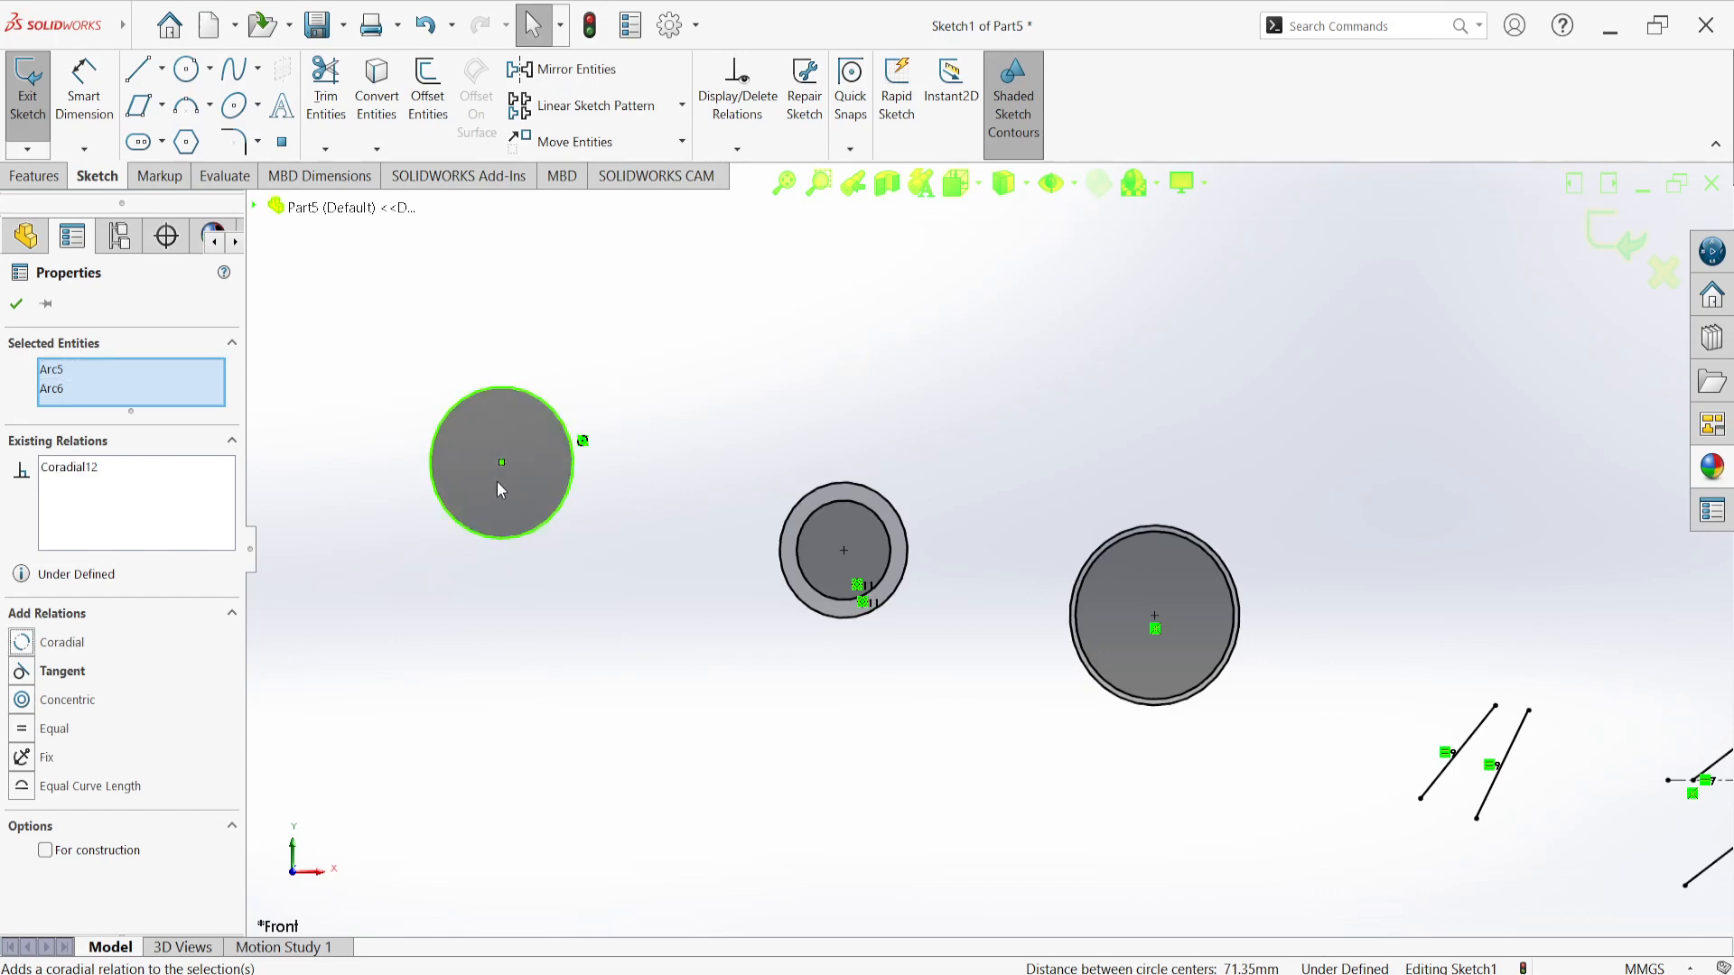
scroll(689, 432, down, 8)
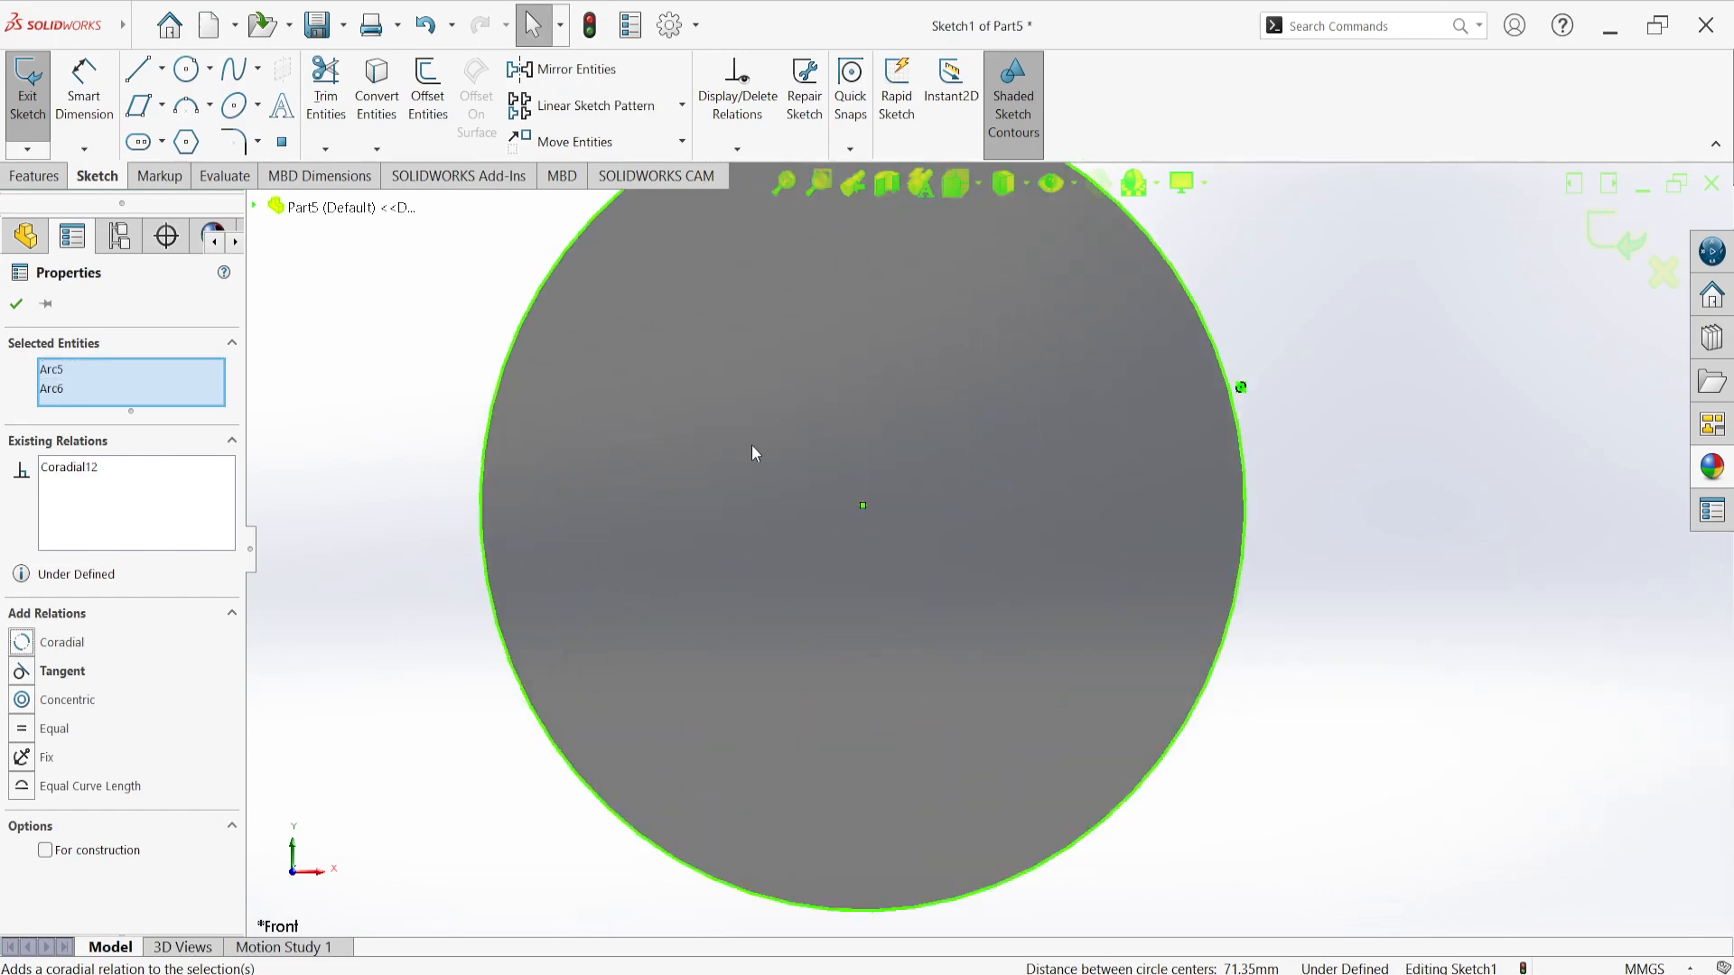
Step: Undo the Coradial relation between the two circles
key(ctrl+z)
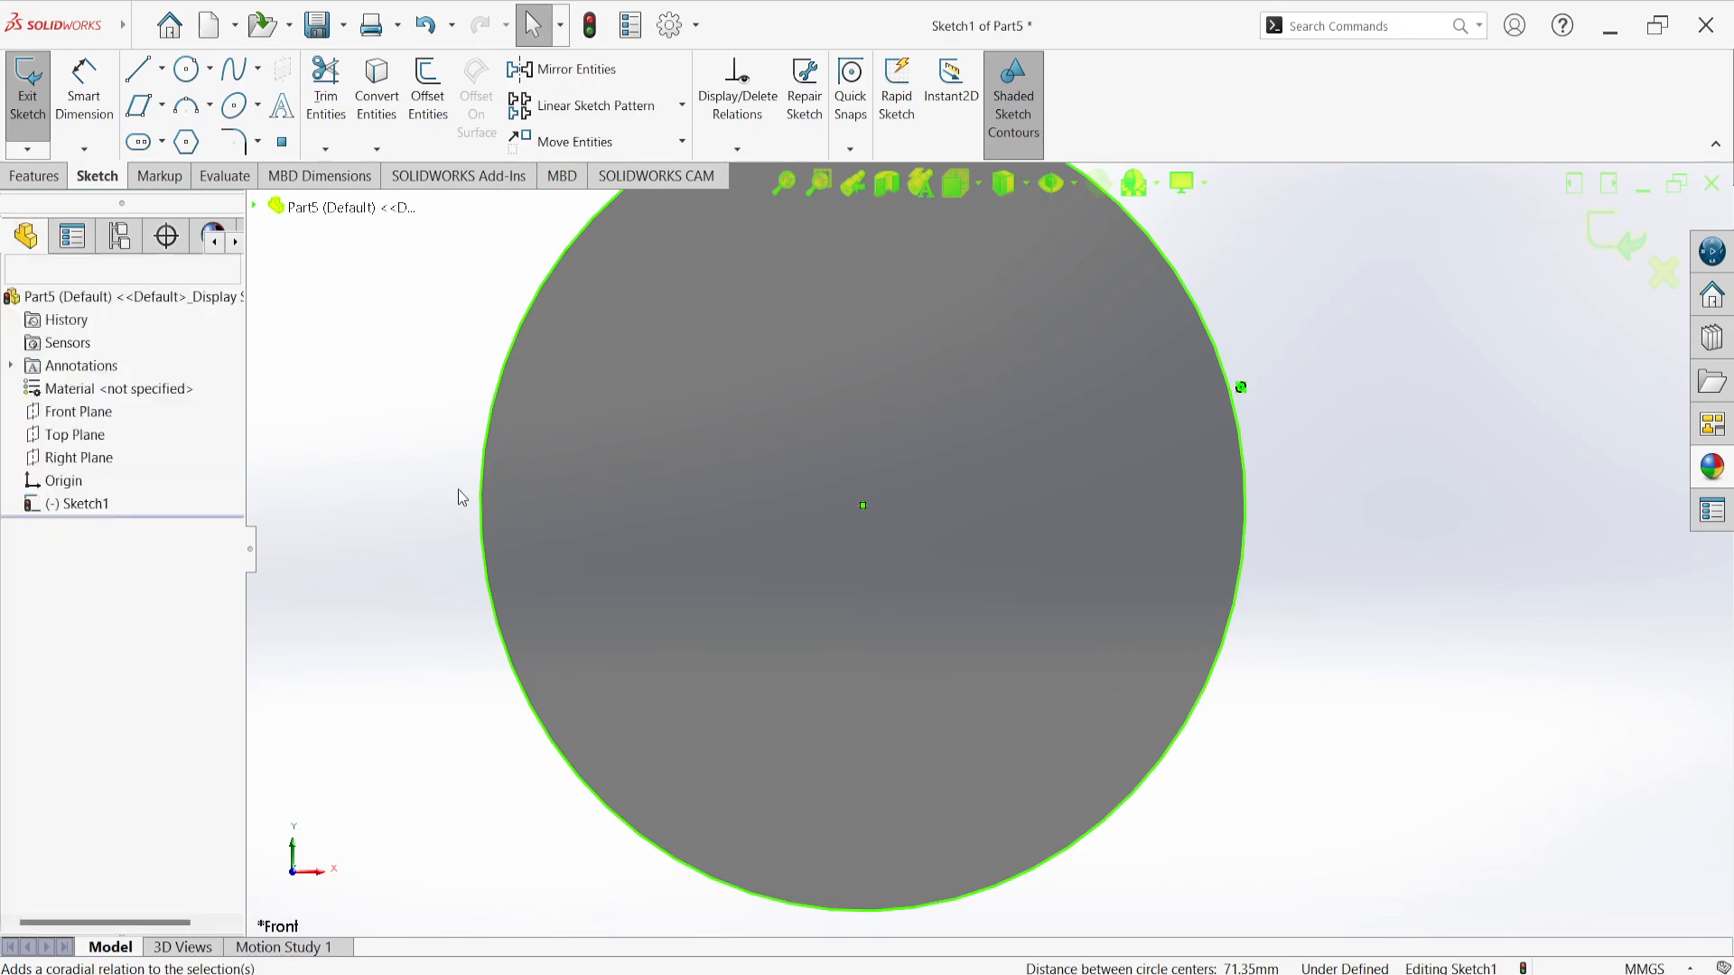
scroll(483, 580, up, 5)
scroll(1015, 577, up, 2)
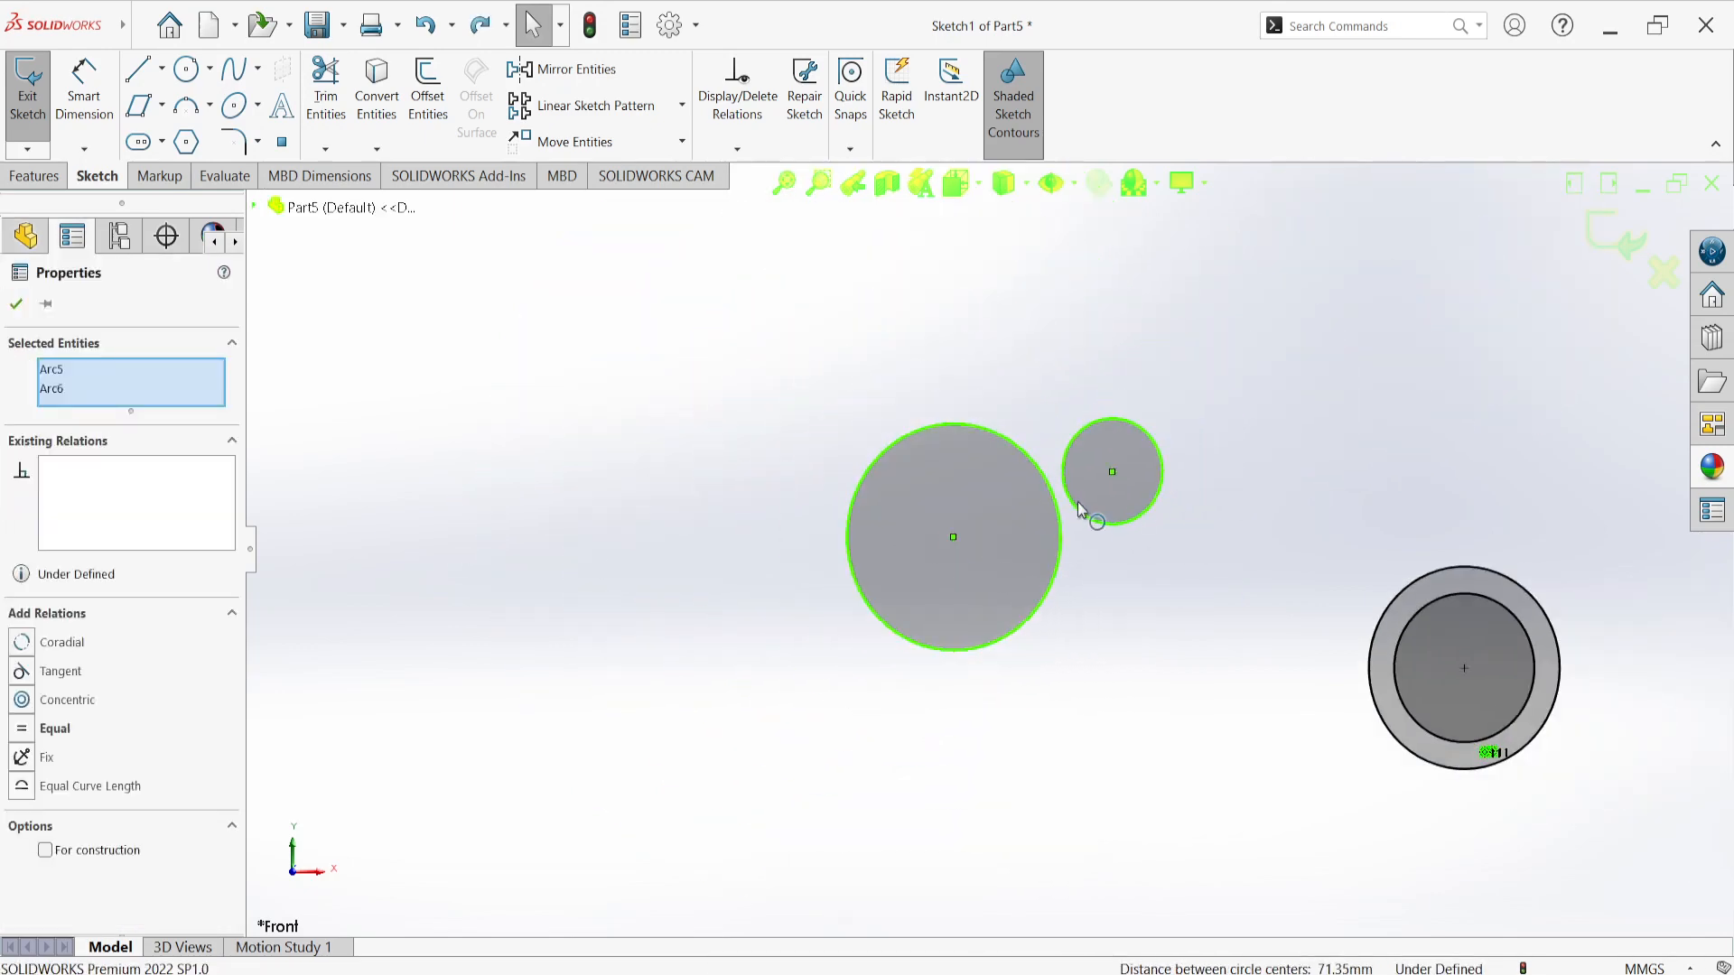
Step: Try an Equal relation between the 45 mm and 21 mm radius circles, and undo it
scroll(1067, 491, down, 5)
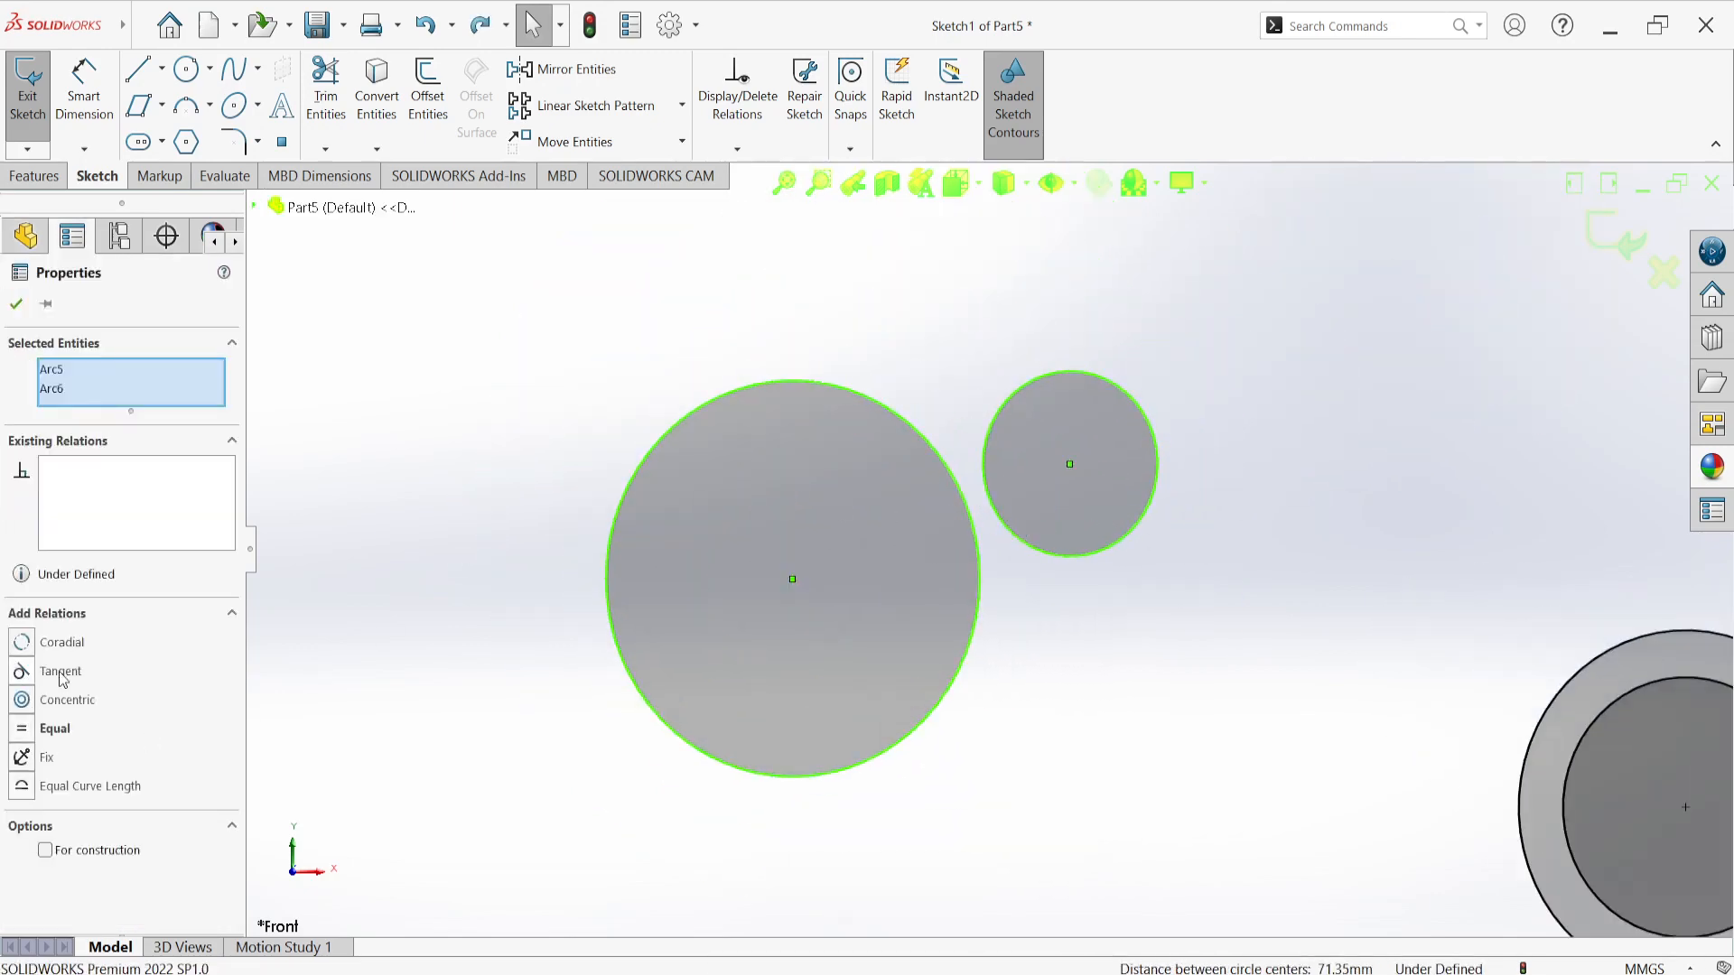
click(55, 730)
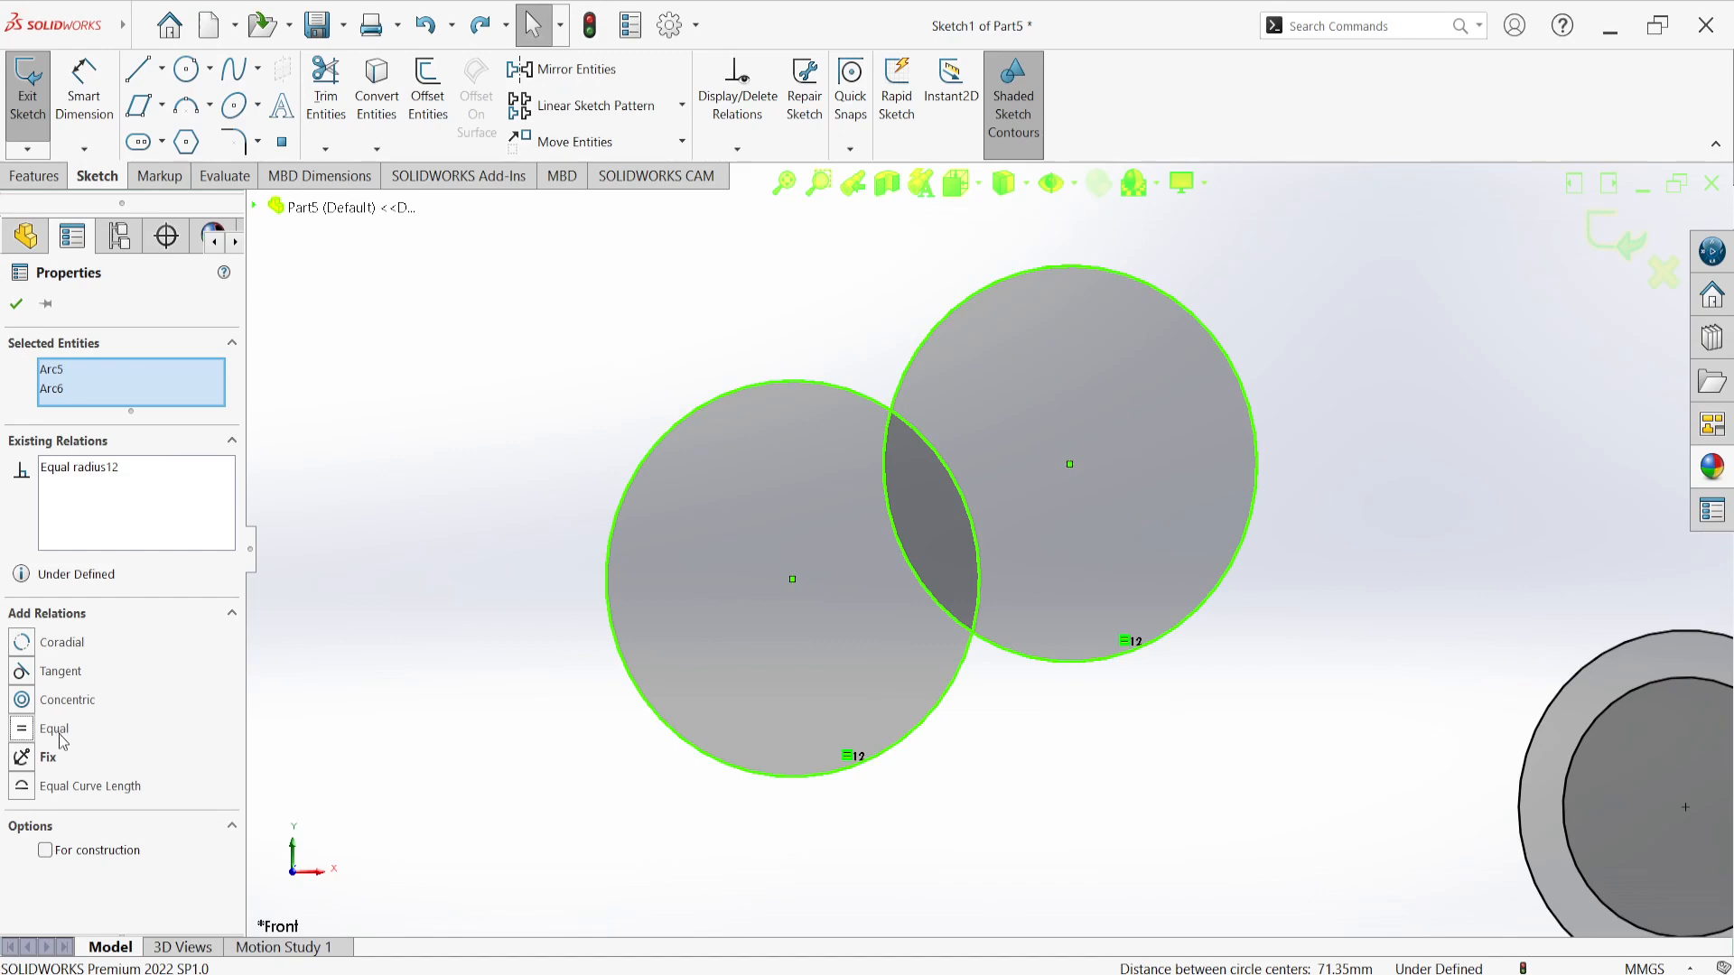
click(458, 572)
key(ctrl+z)
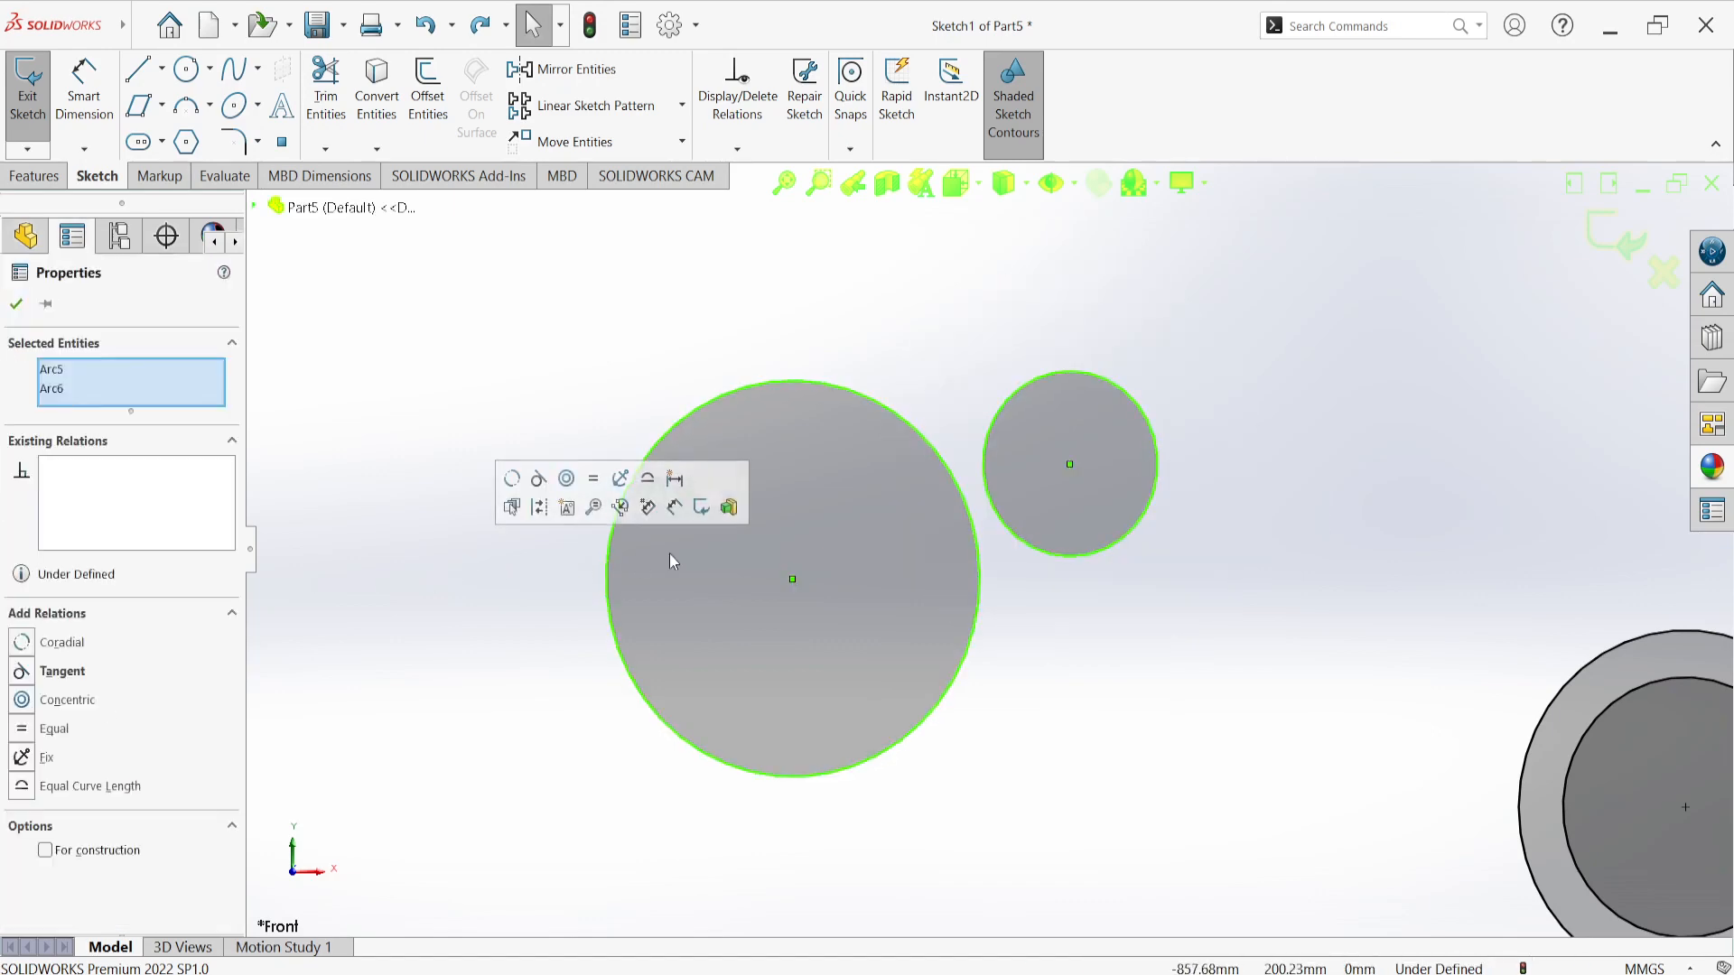
Step: Try a Tangent relation between the 45 mm and 21 mm radius circles, and undo it
click(592, 243)
click(738, 393)
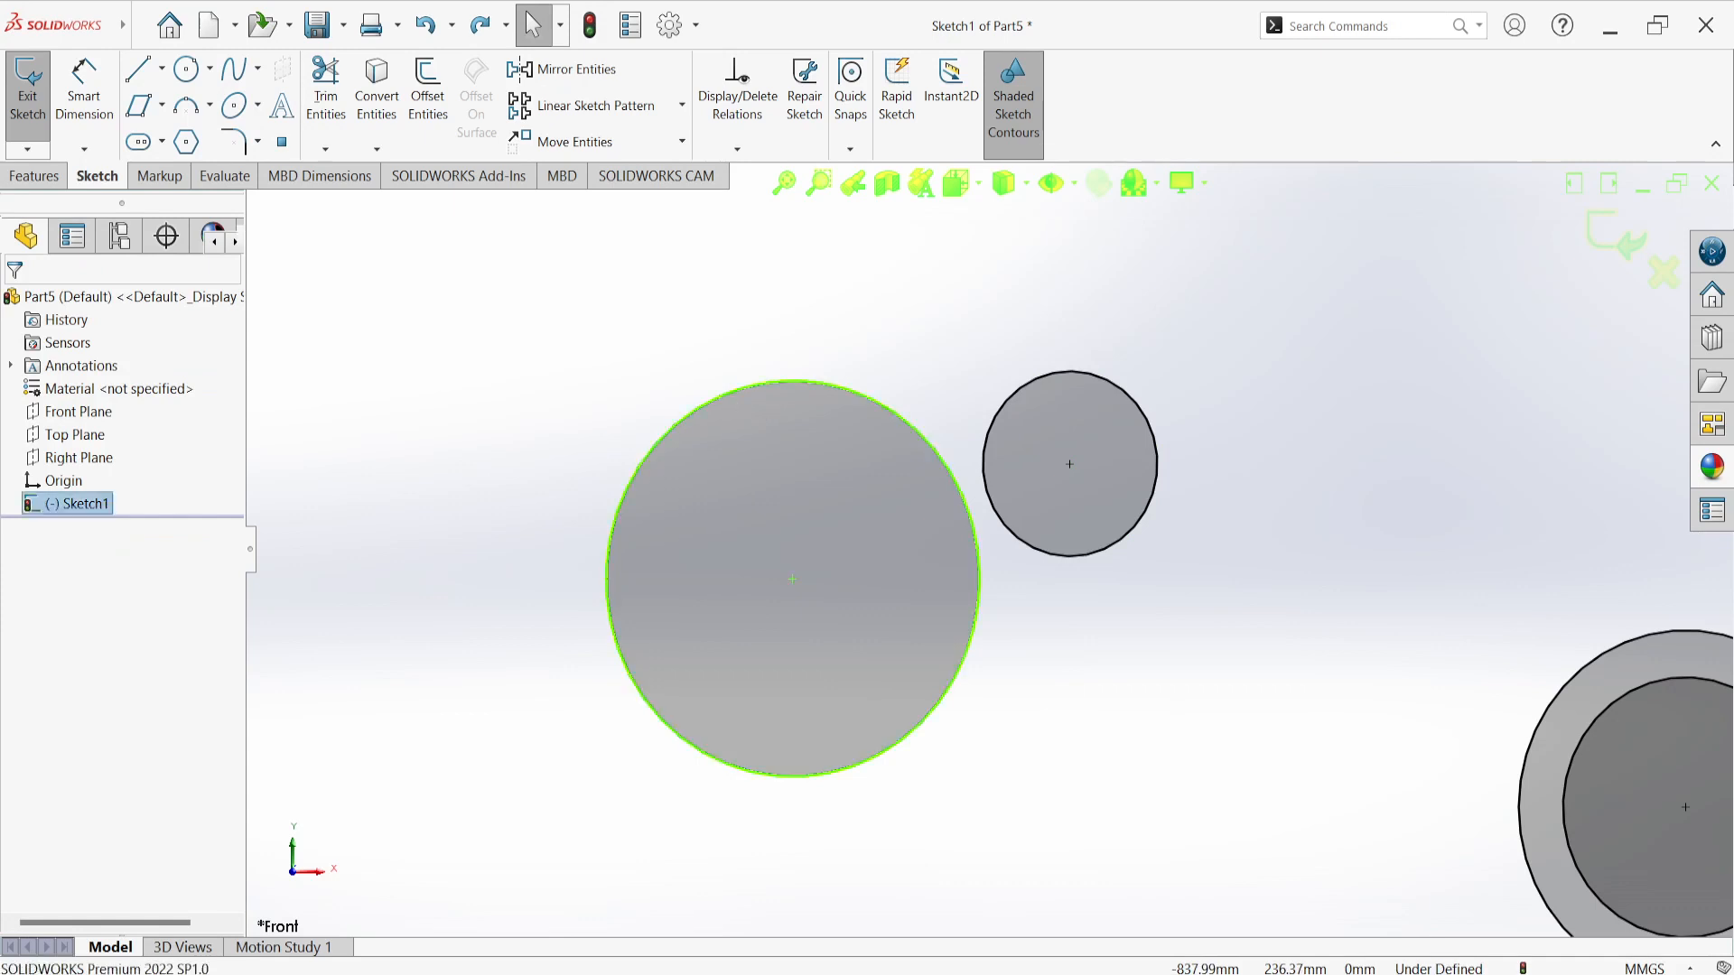
ctrl+click(986, 421)
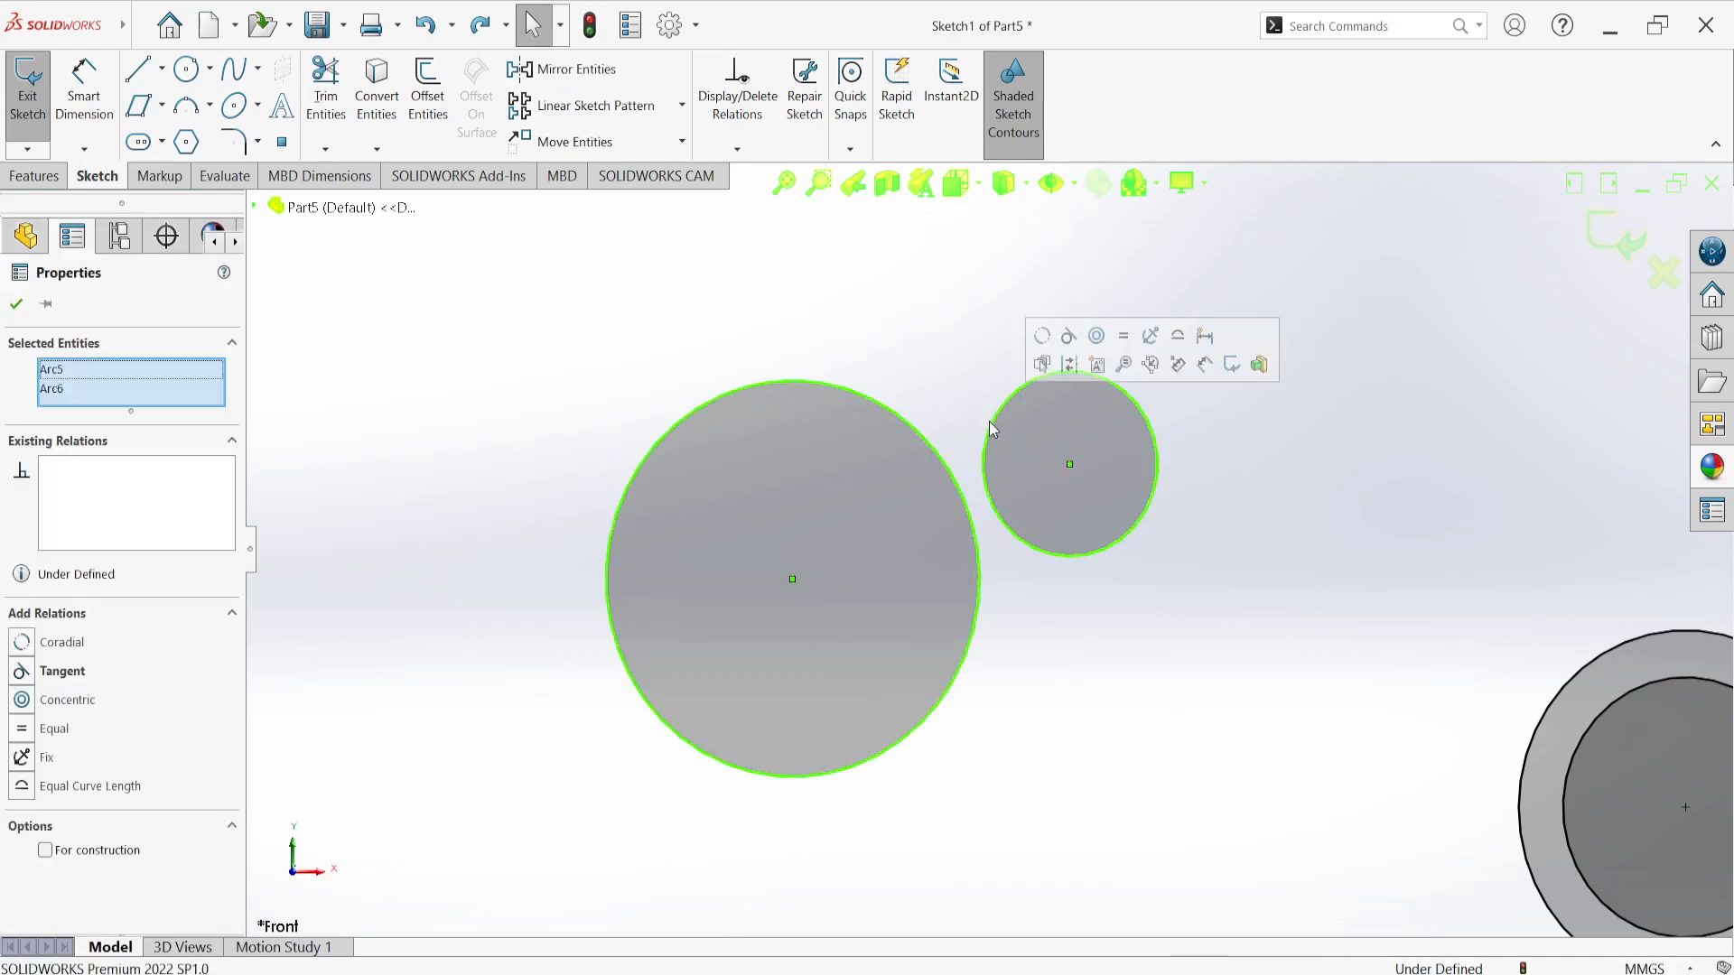
click(1068, 339)
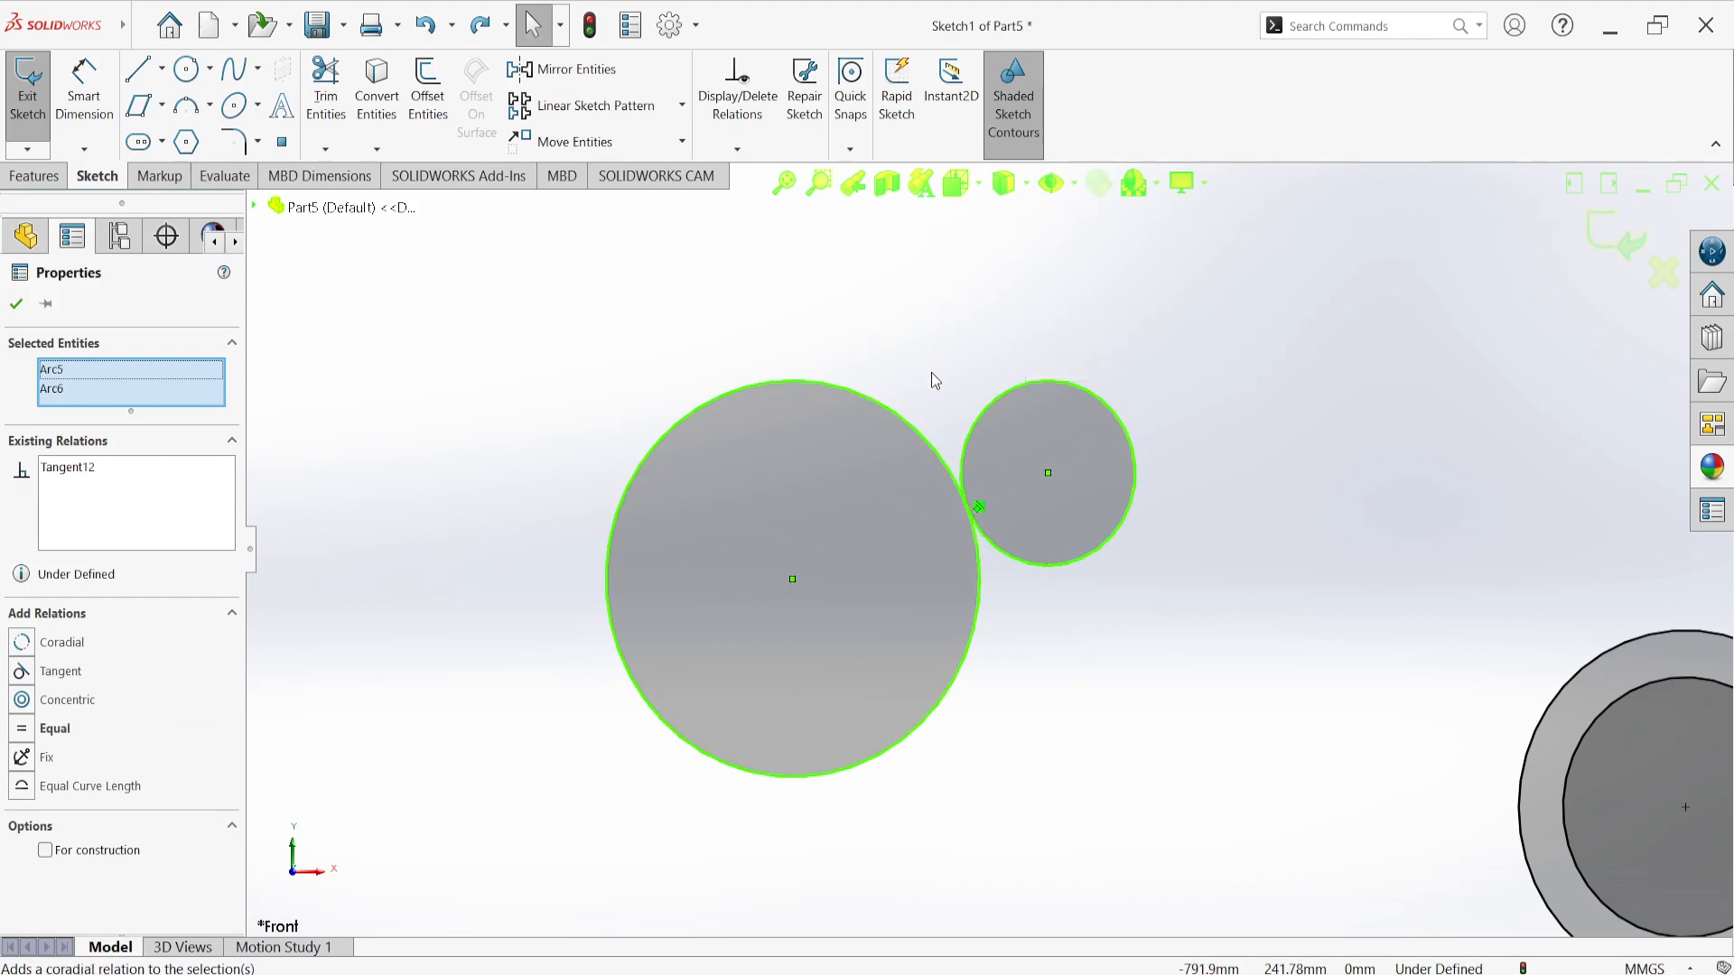
key(ctrl+z)
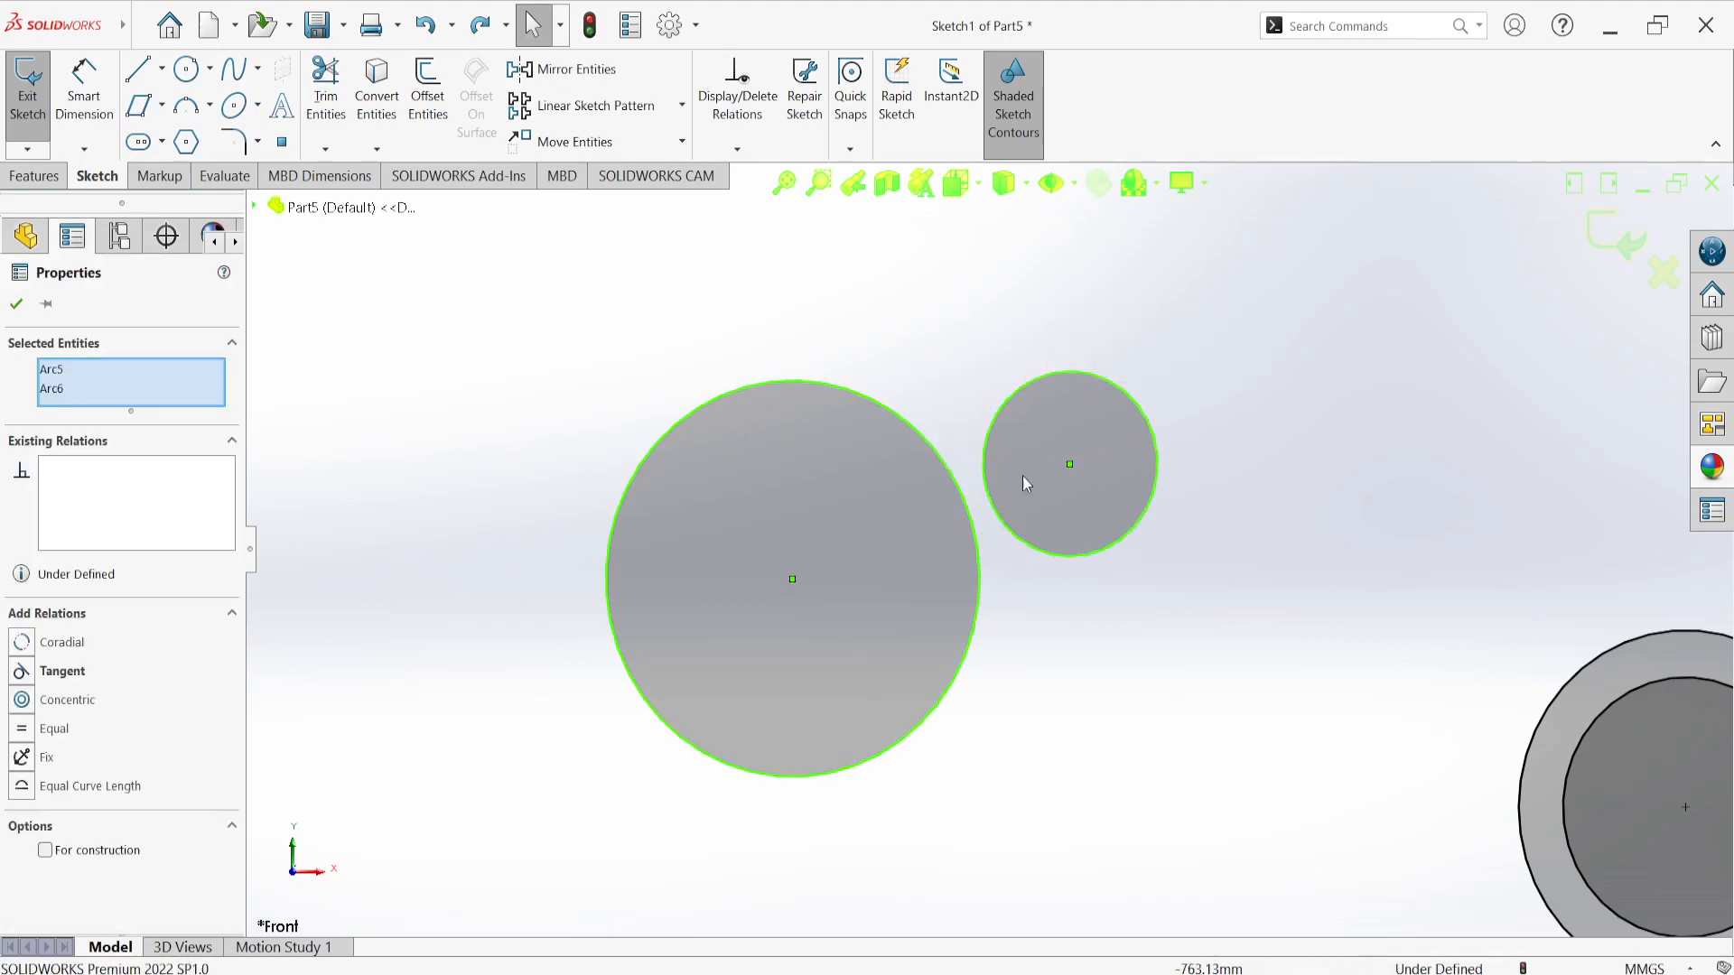
Step: Add an Equal Curve Length relation between the 45 mm radius circle and the 21 mm radius circle
click(1001, 417)
ctrl+click(1000, 417)
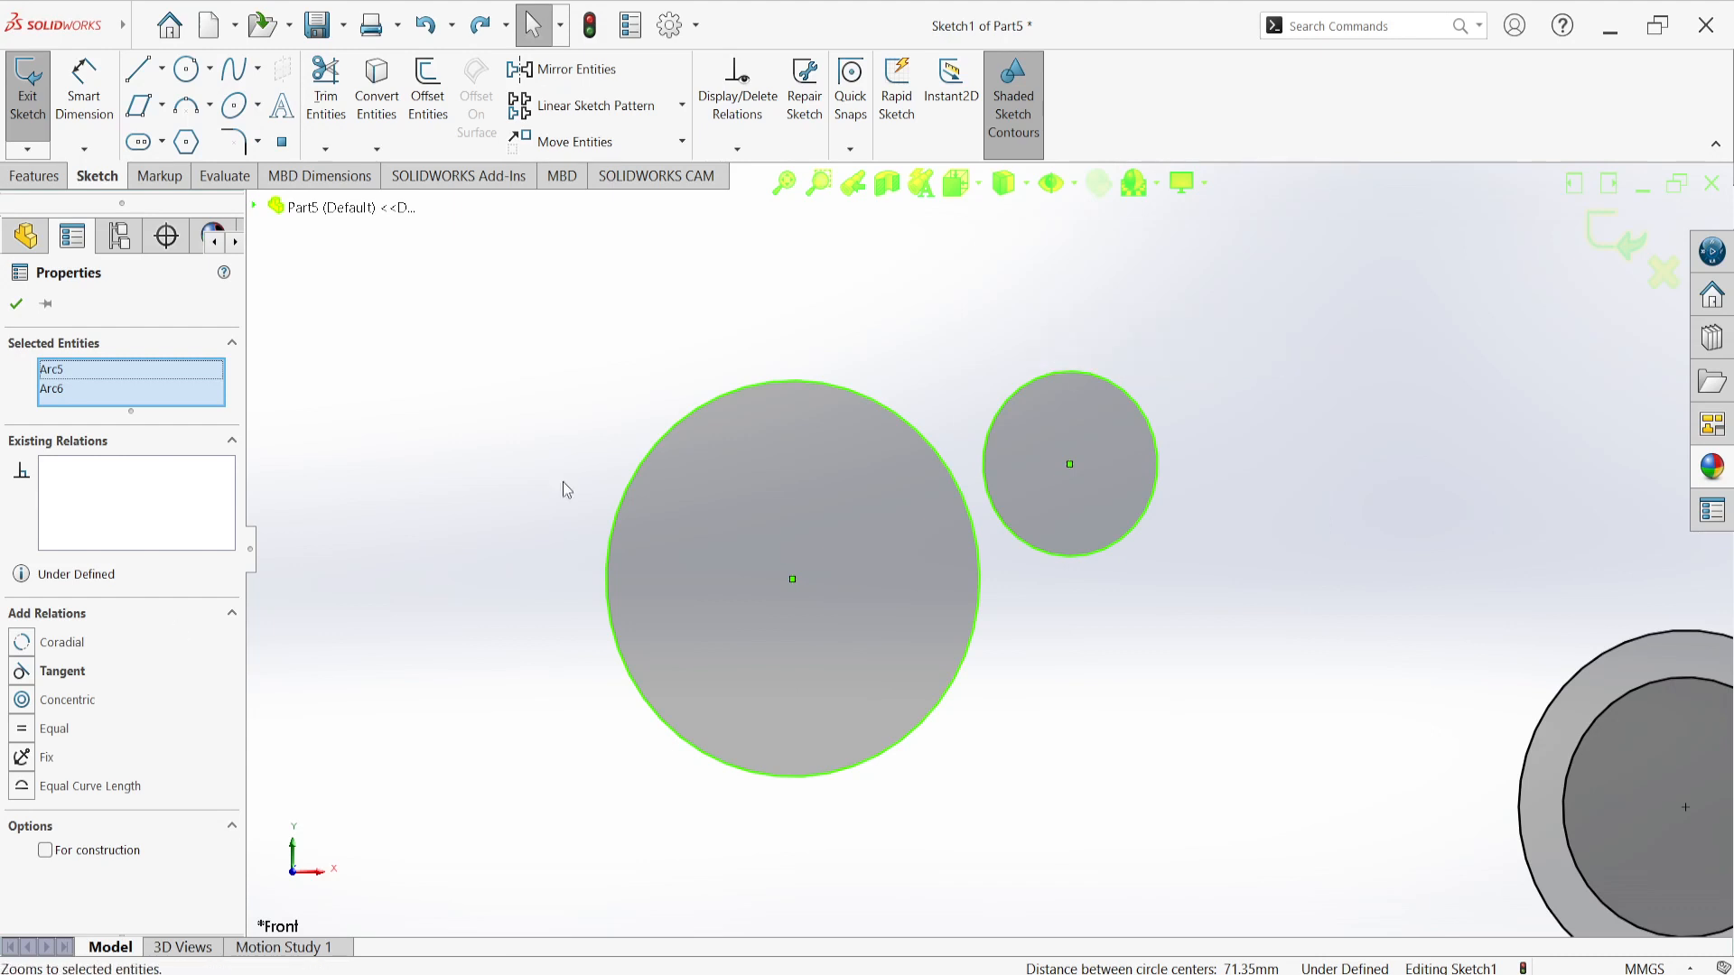
click(106, 798)
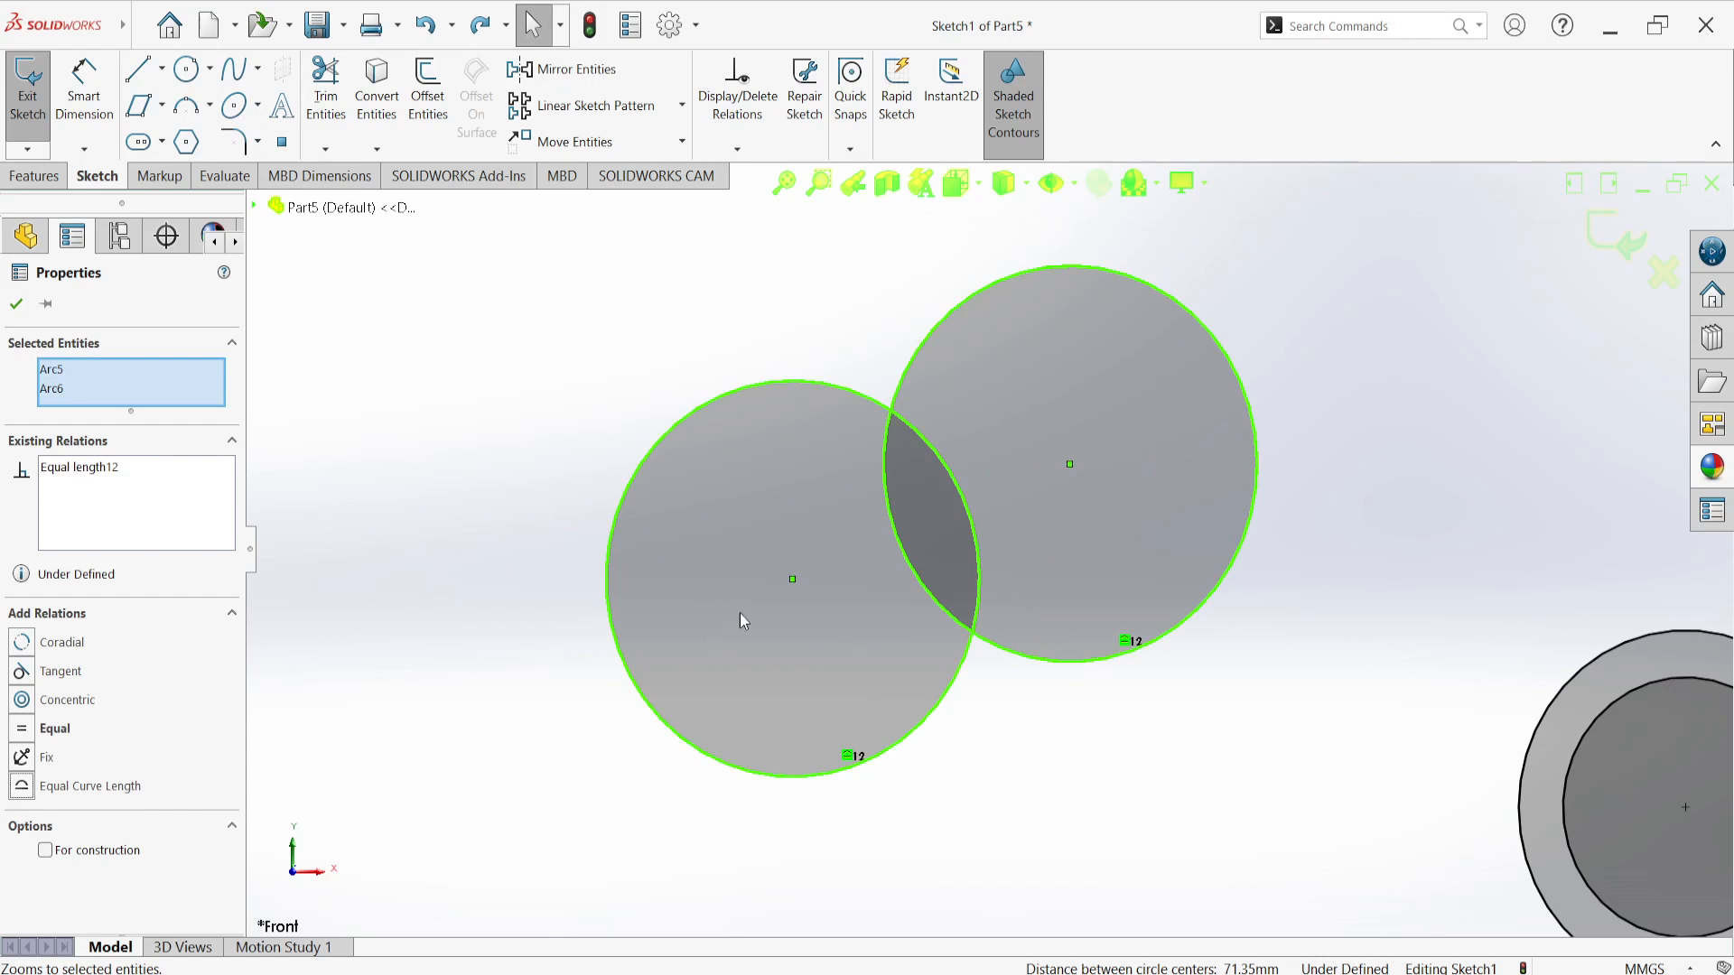
scroll(739, 614, up, 5)
click(651, 553)
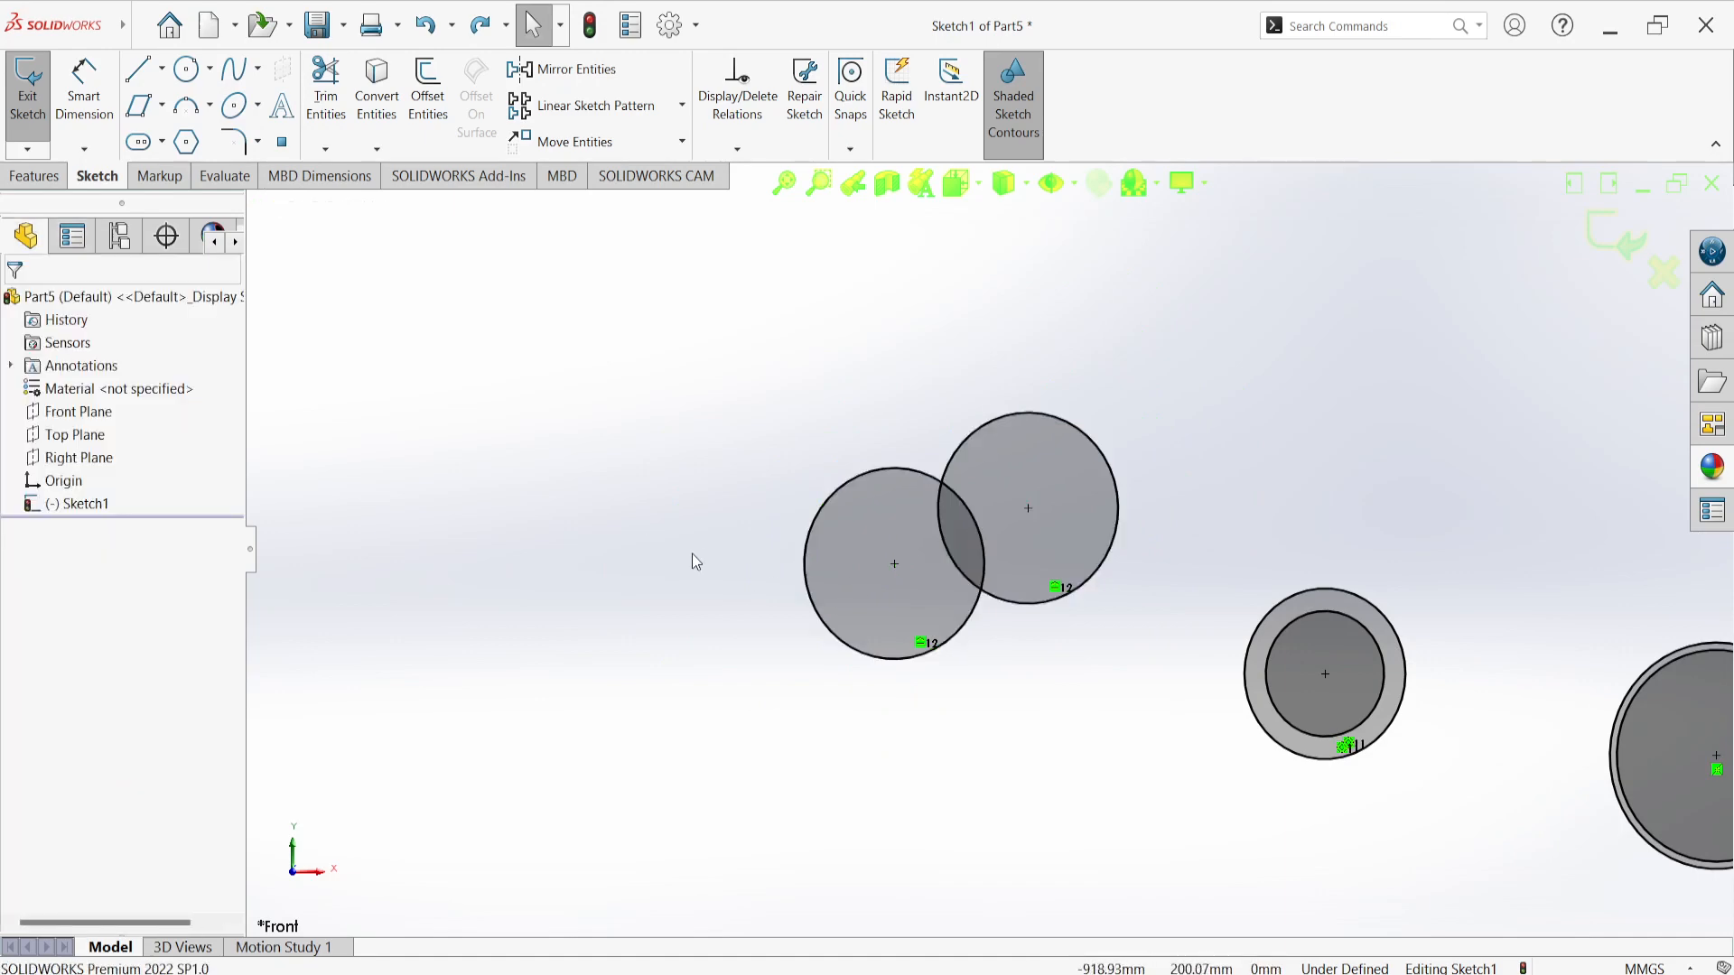
Step: Sketch a circle with a radius of about 42 mm to the upper left of the two overlapping circles
click(186, 68)
click(420, 440)
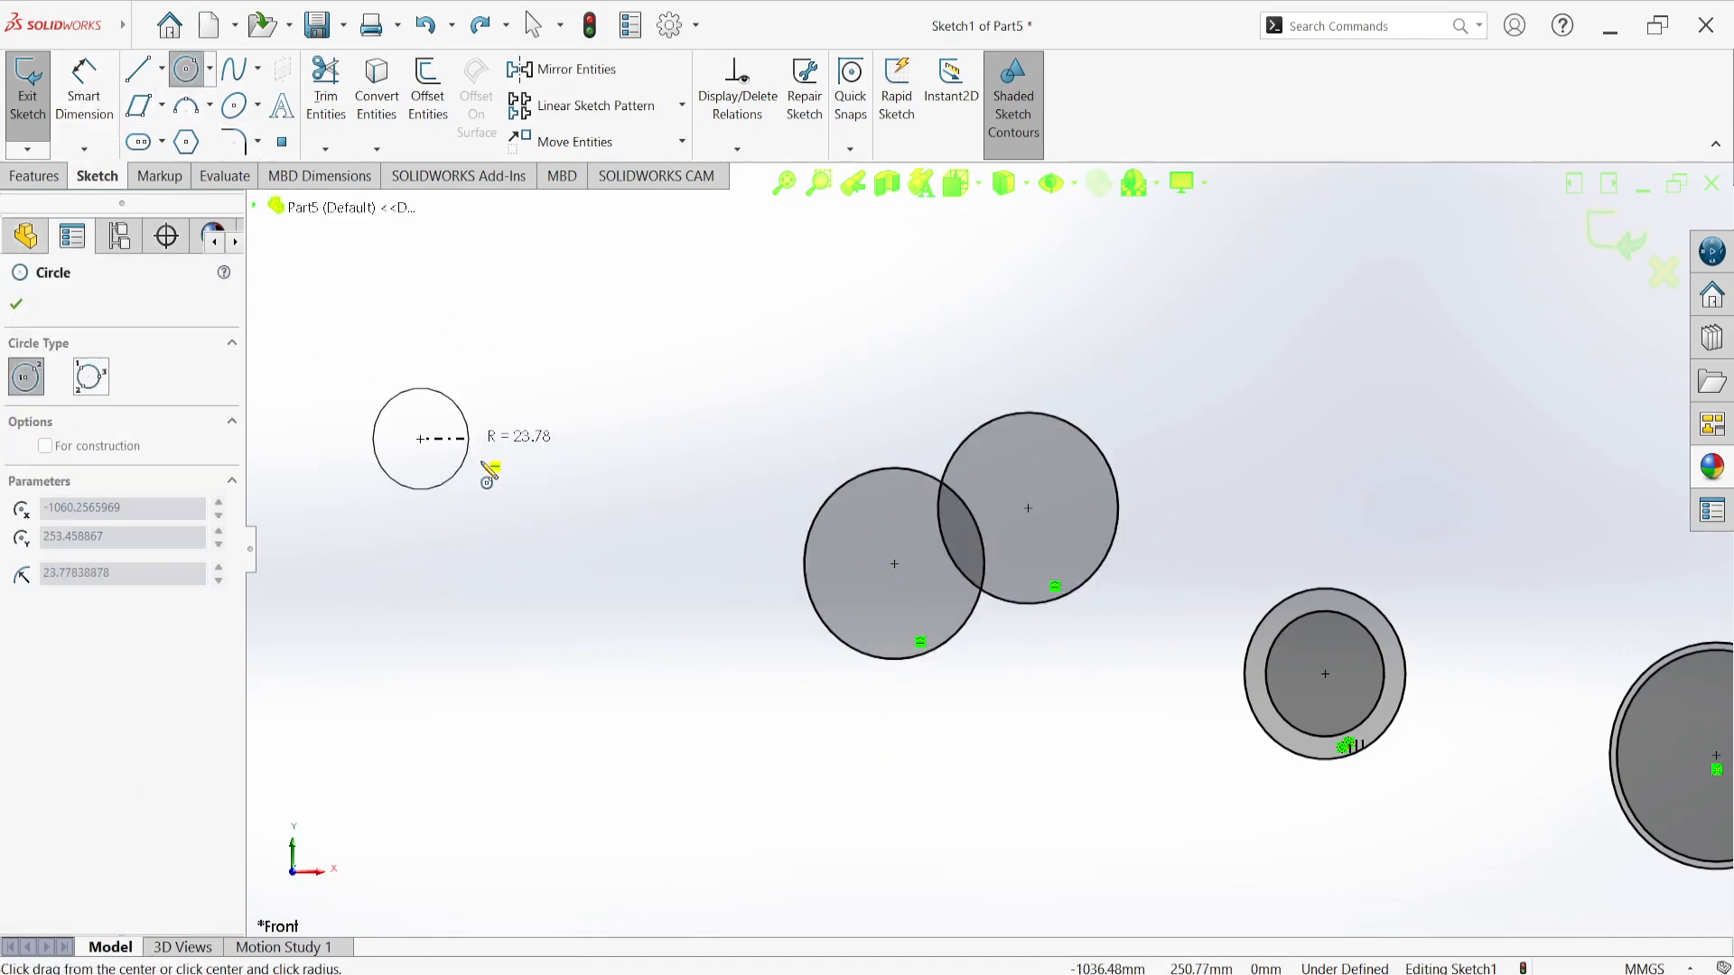
click(490, 492)
click(141, 27)
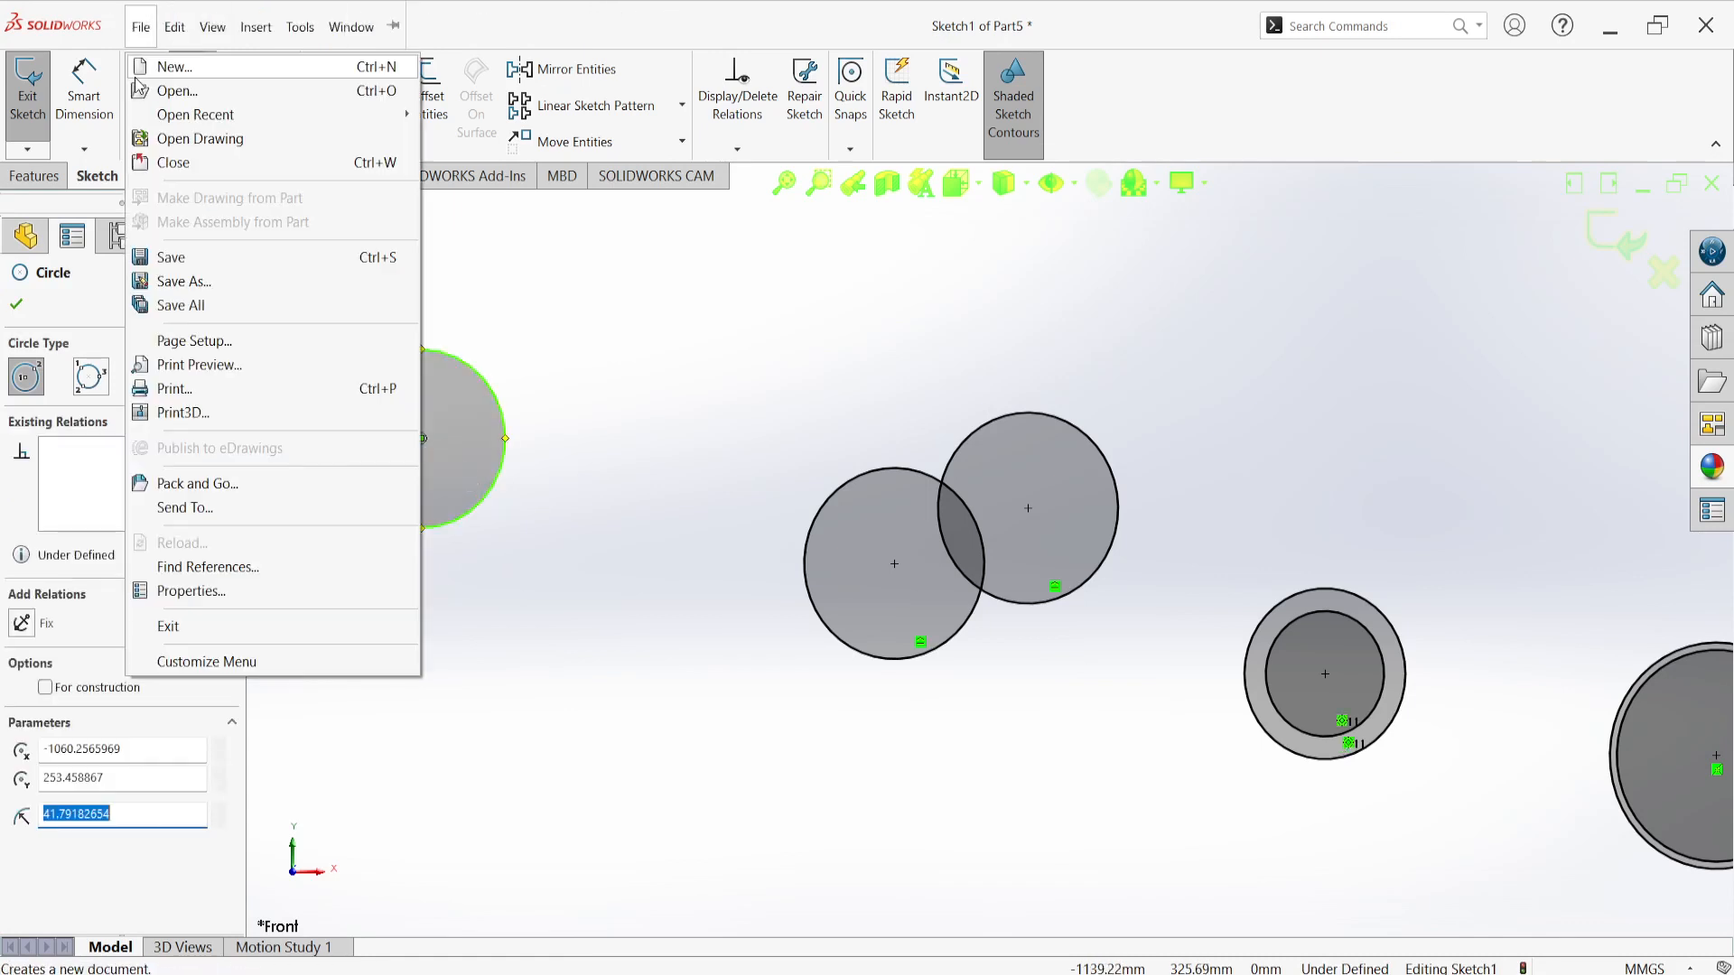
click(474, 279)
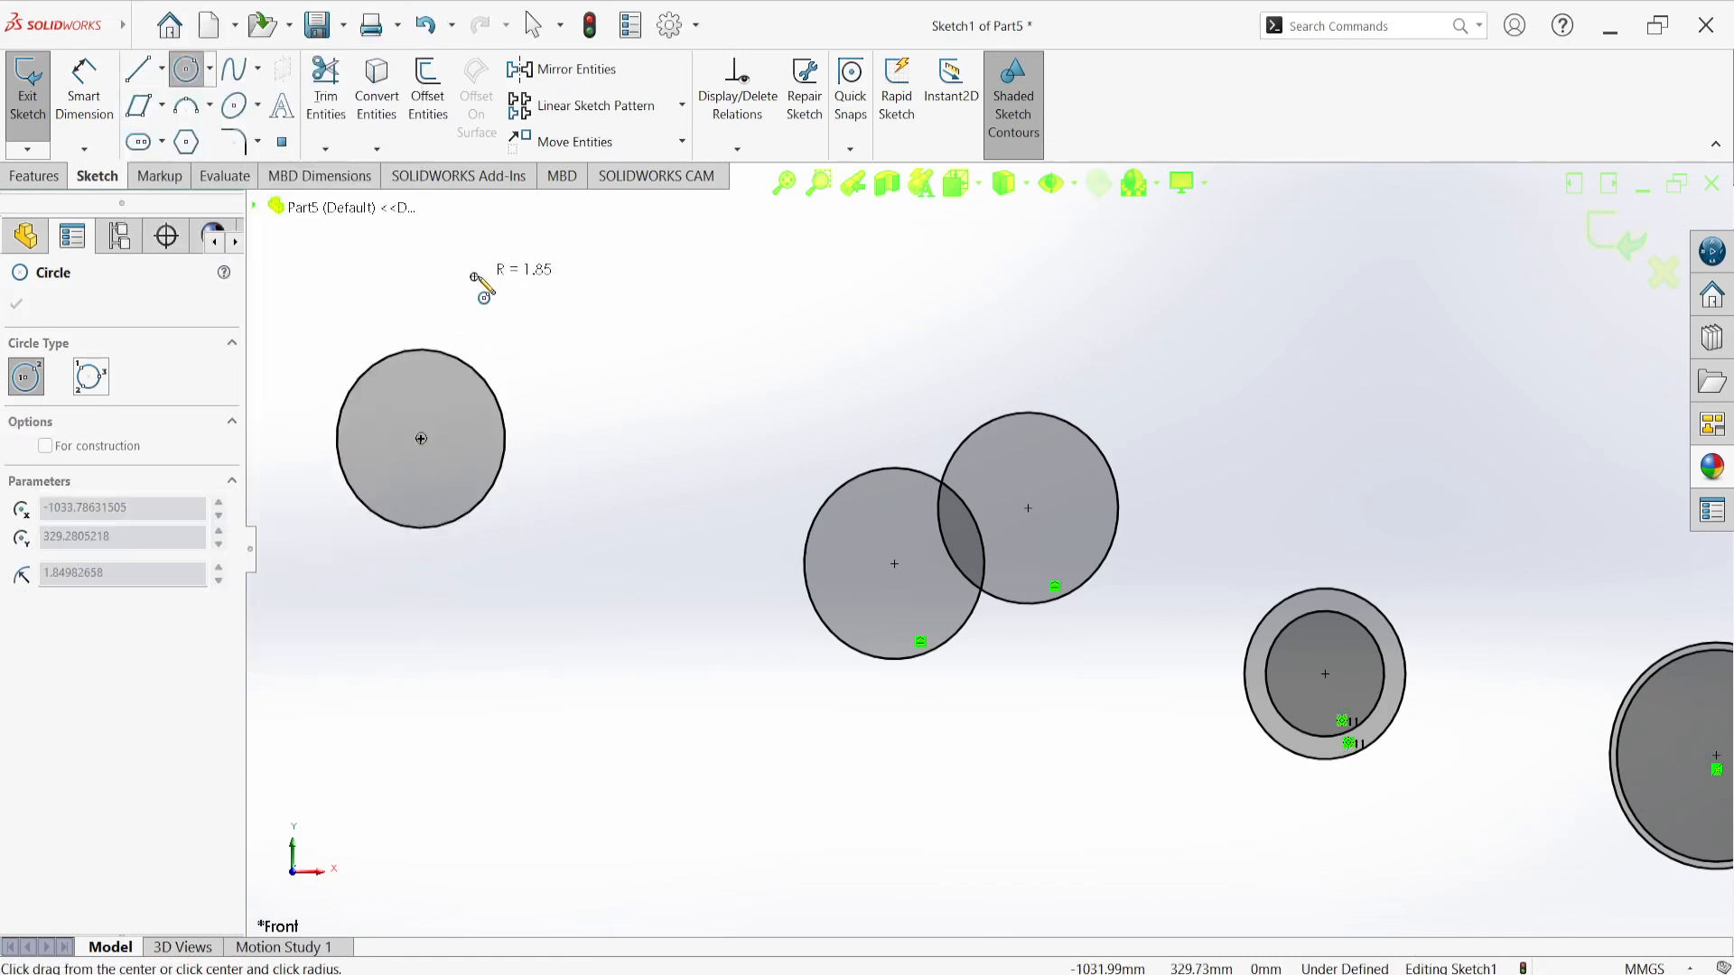
key(Escape)
Step: Sketch a single diagonal line sloping down to the right, between the 42 mm radius circle and the overlapping circles
click(137, 68)
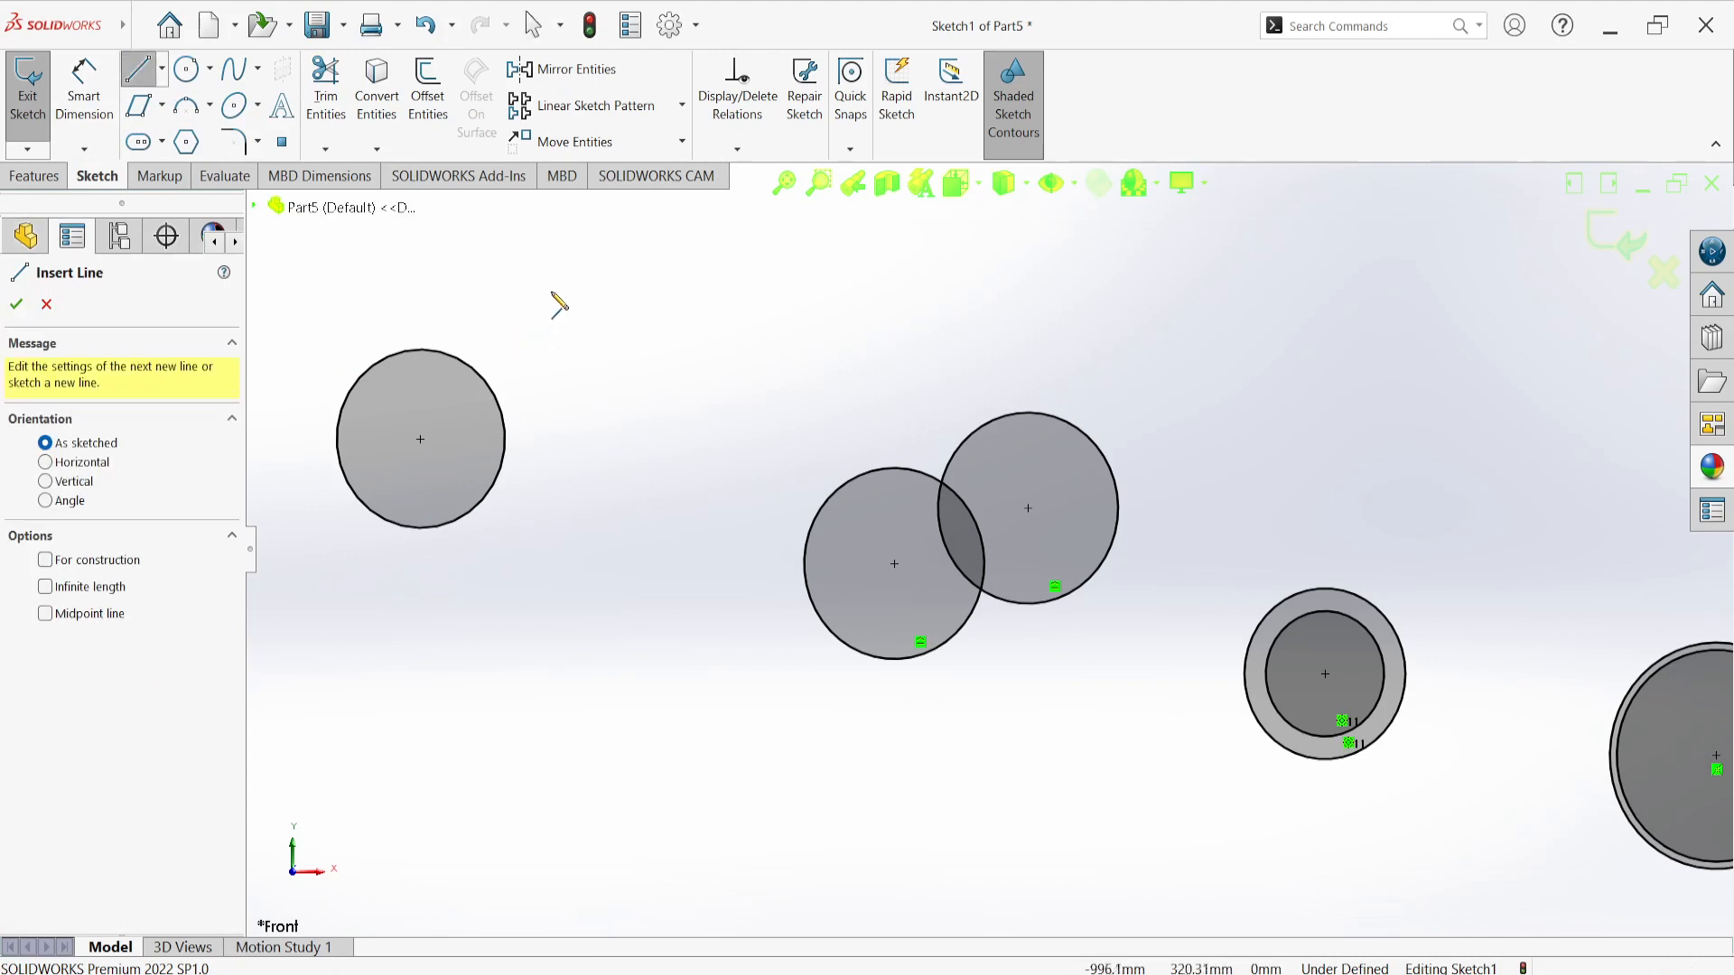
click(551, 290)
click(686, 434)
right_click(718, 332)
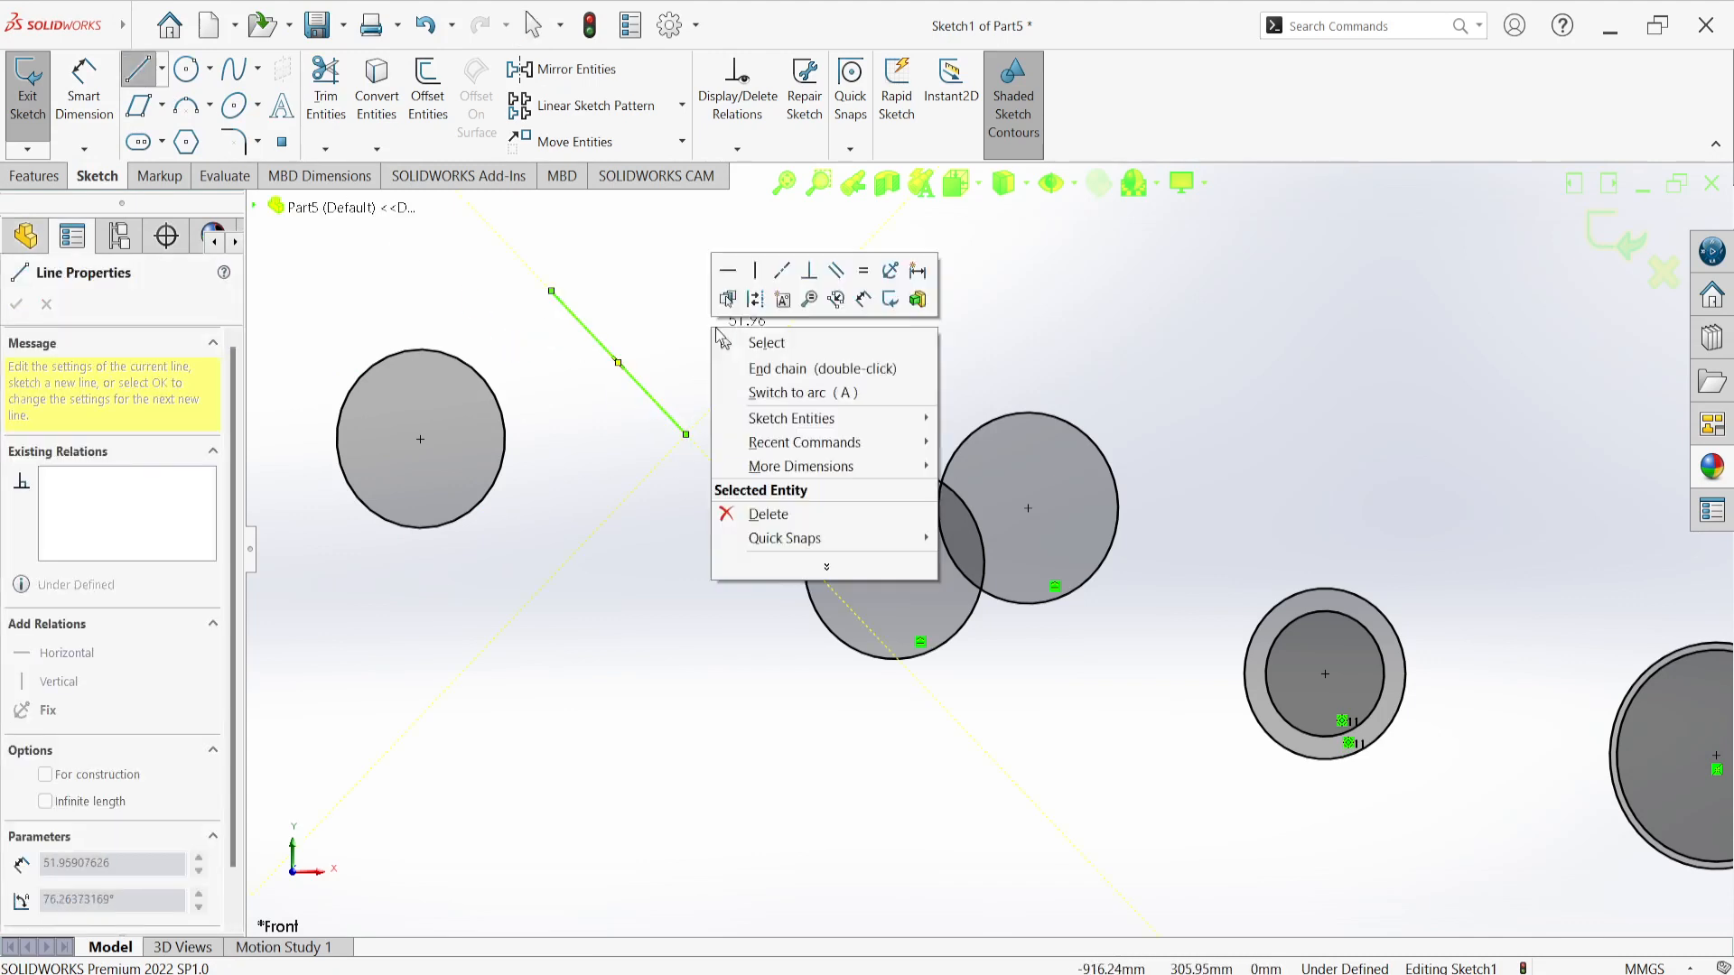
click(727, 341)
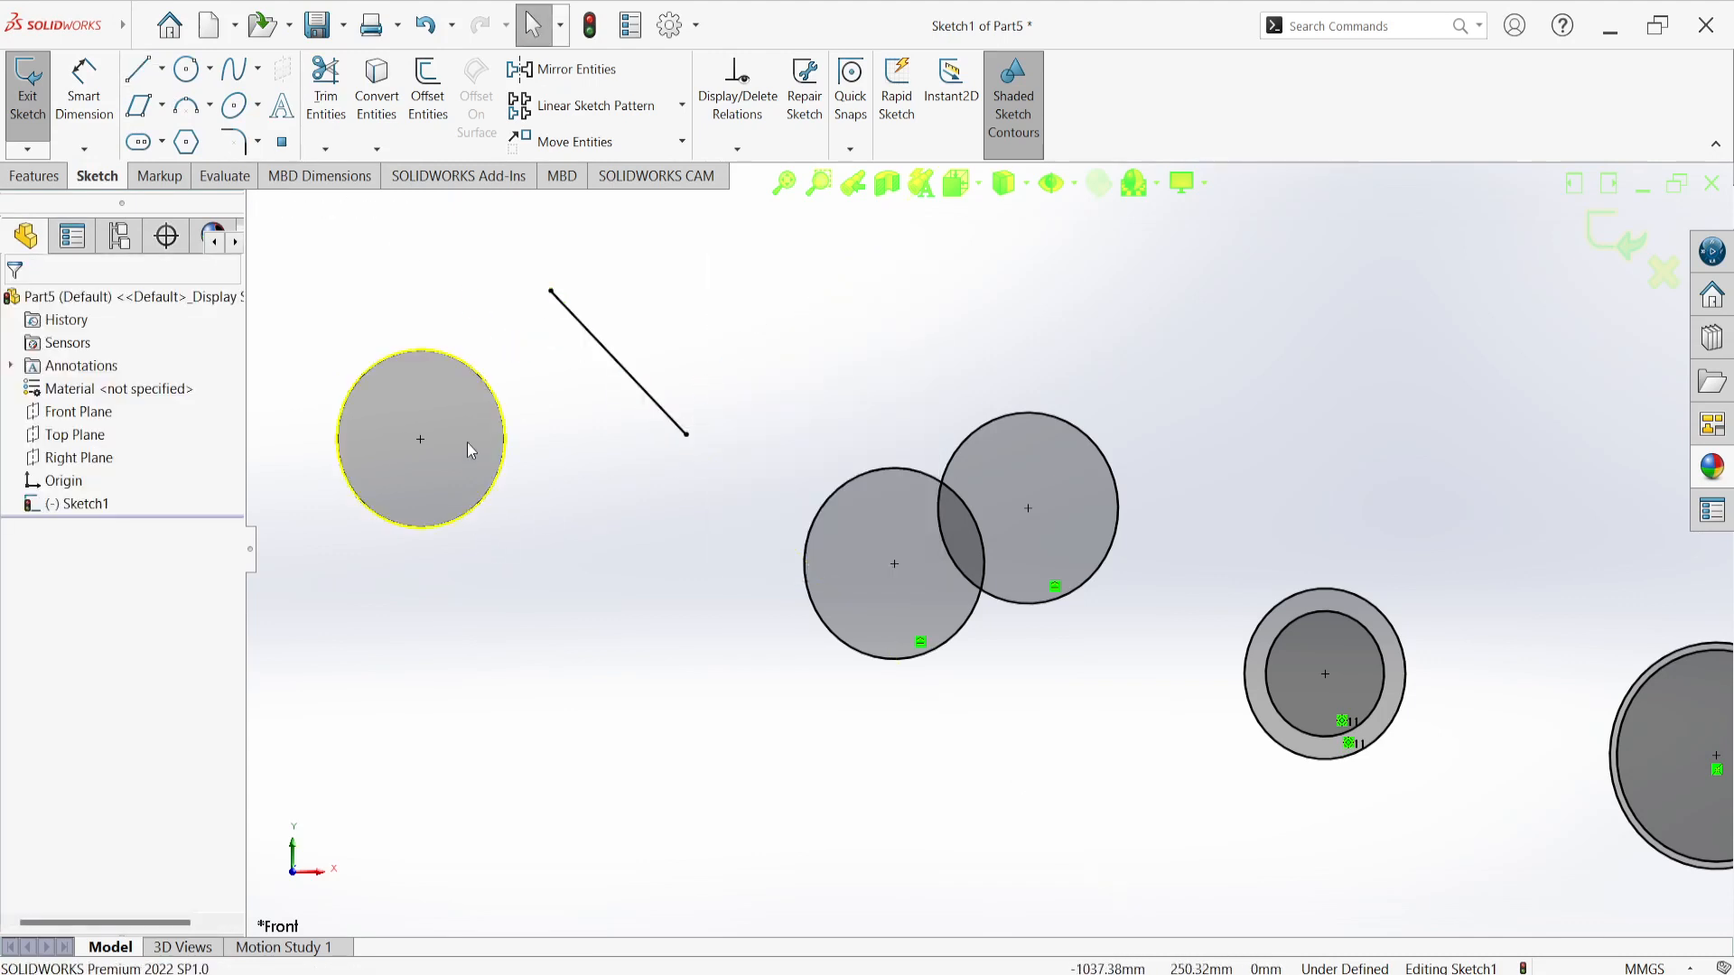
Step: Add a Tangent relation between the 42 mm radius circle and the diagonal line beside it
click(479, 384)
ctrl+click(587, 340)
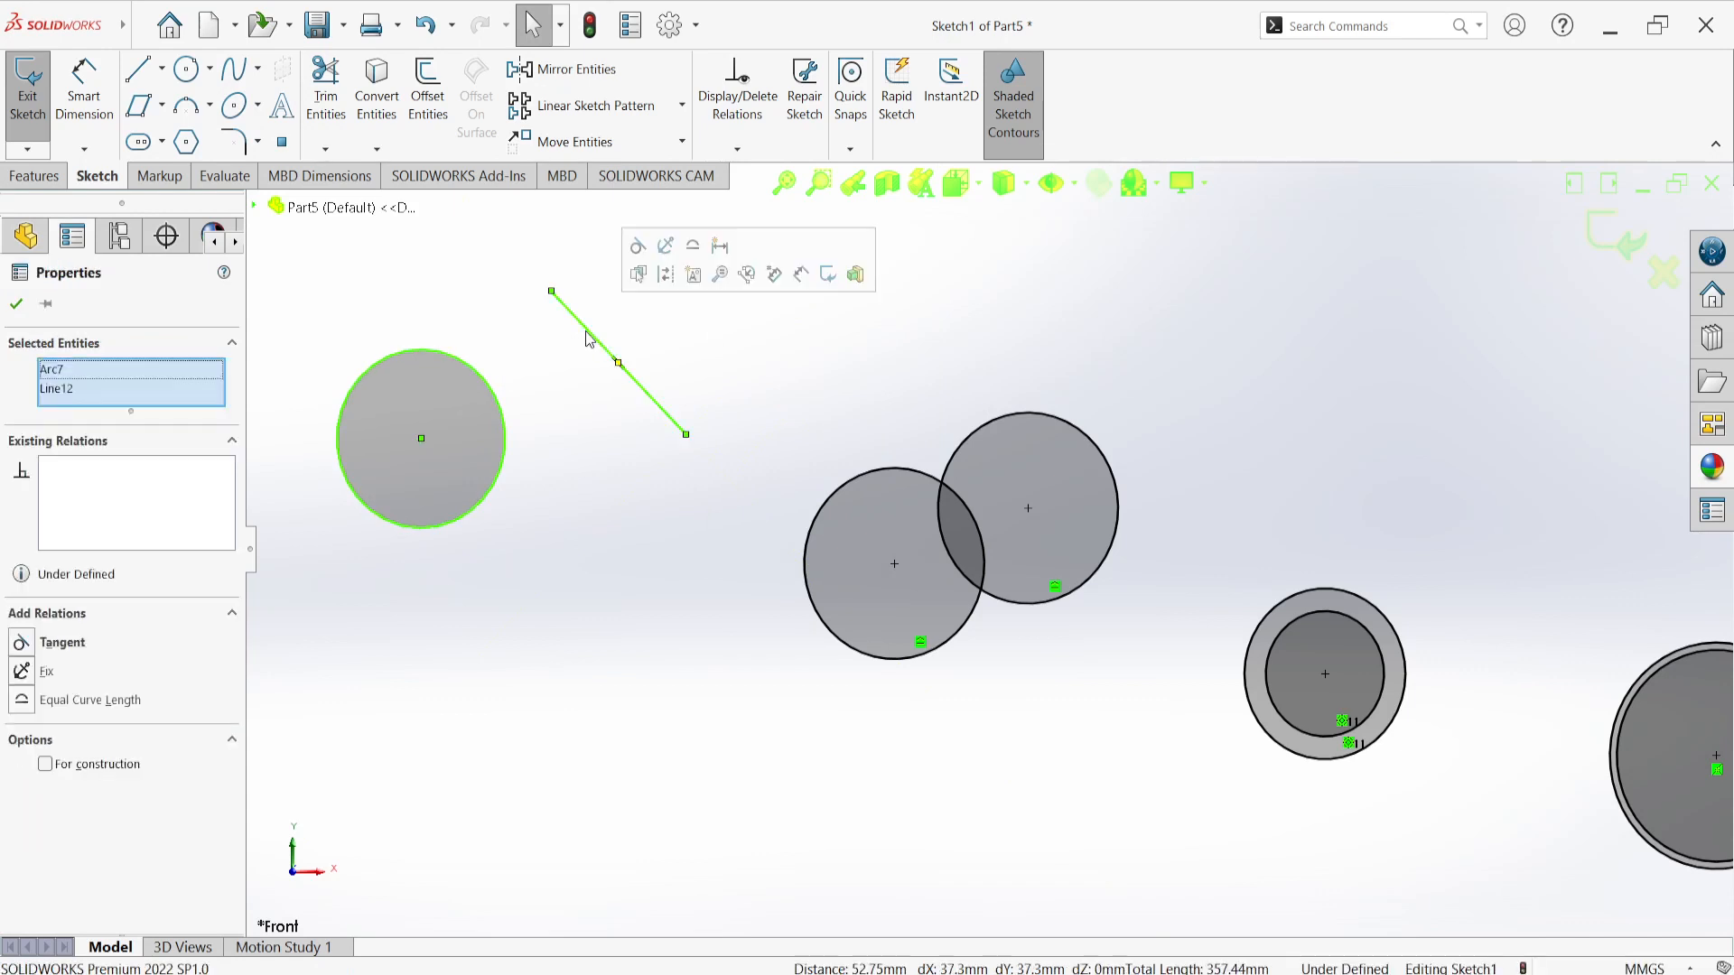
click(638, 247)
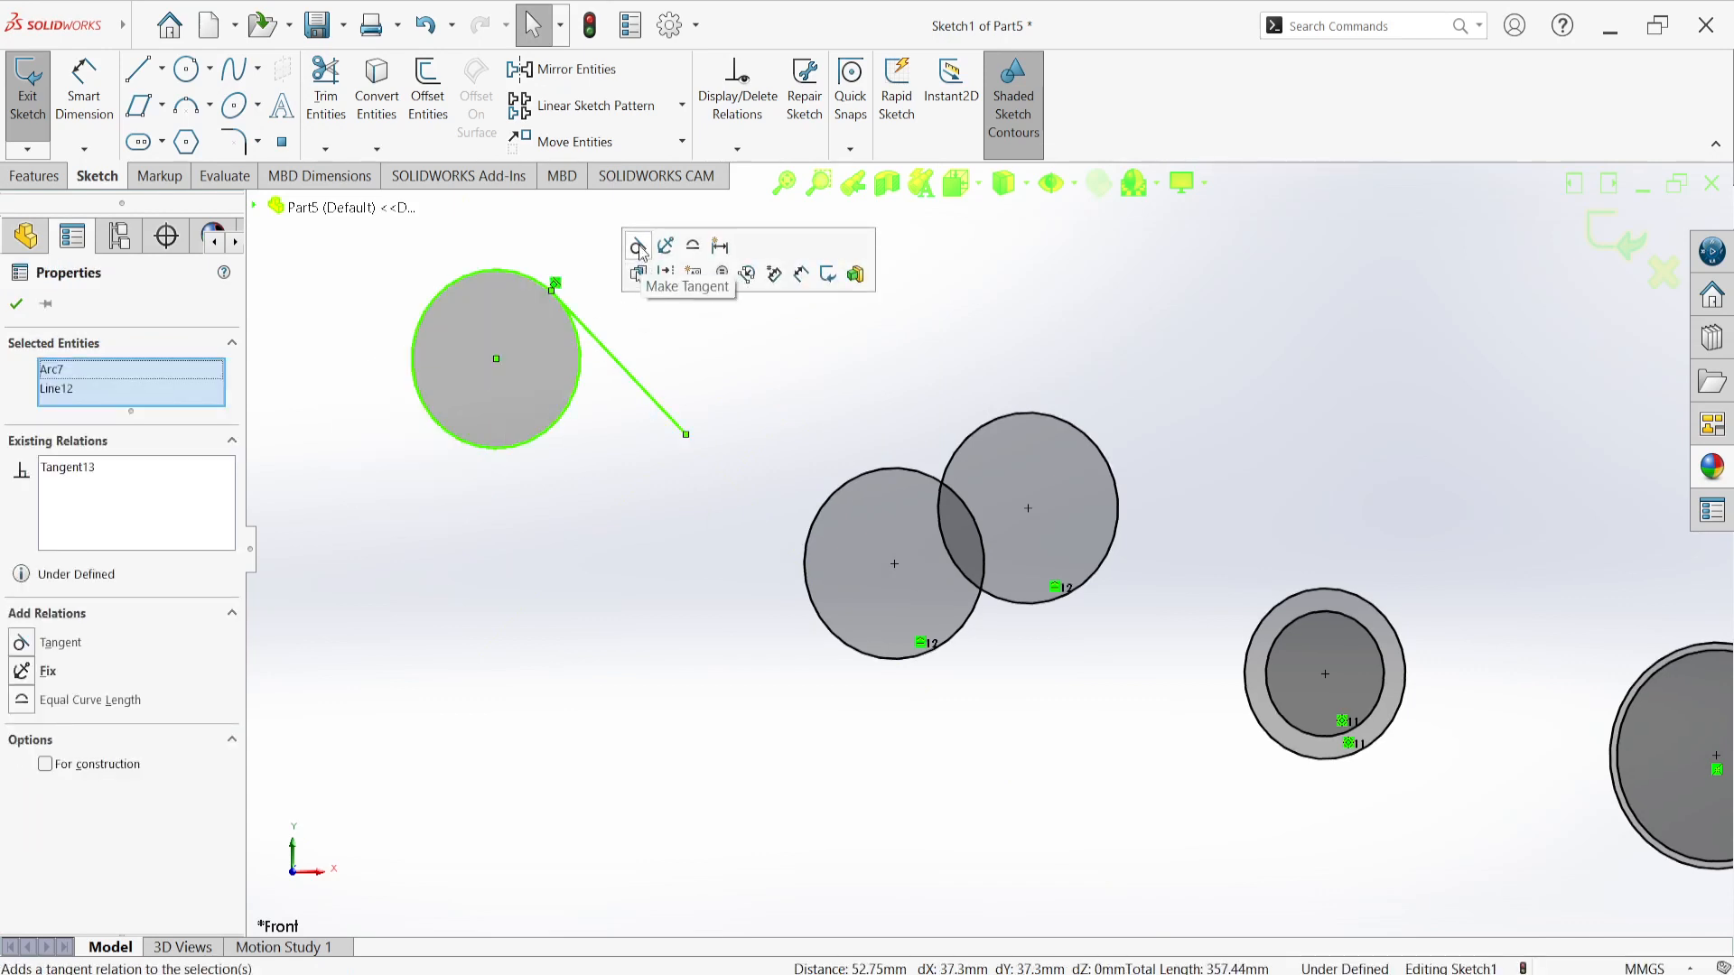
click(568, 624)
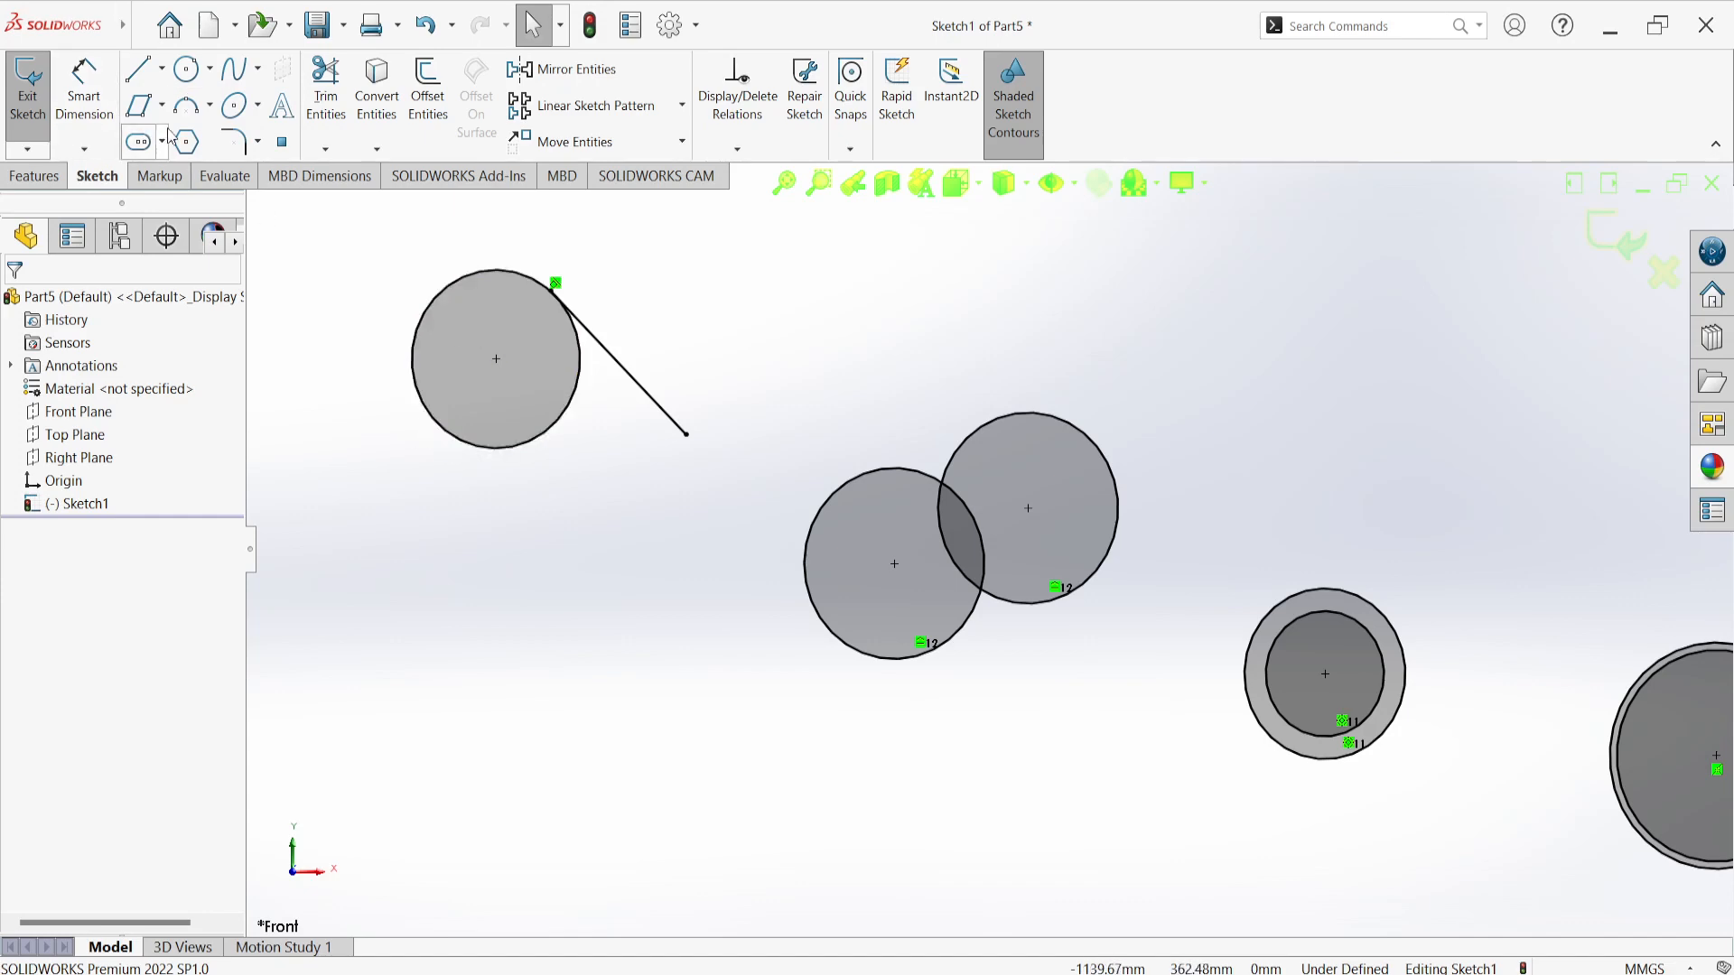
Step: Sketch a 3-point arc with a radius of about 56 mm and a 90° sweep below the 42 mm radius circle
click(185, 107)
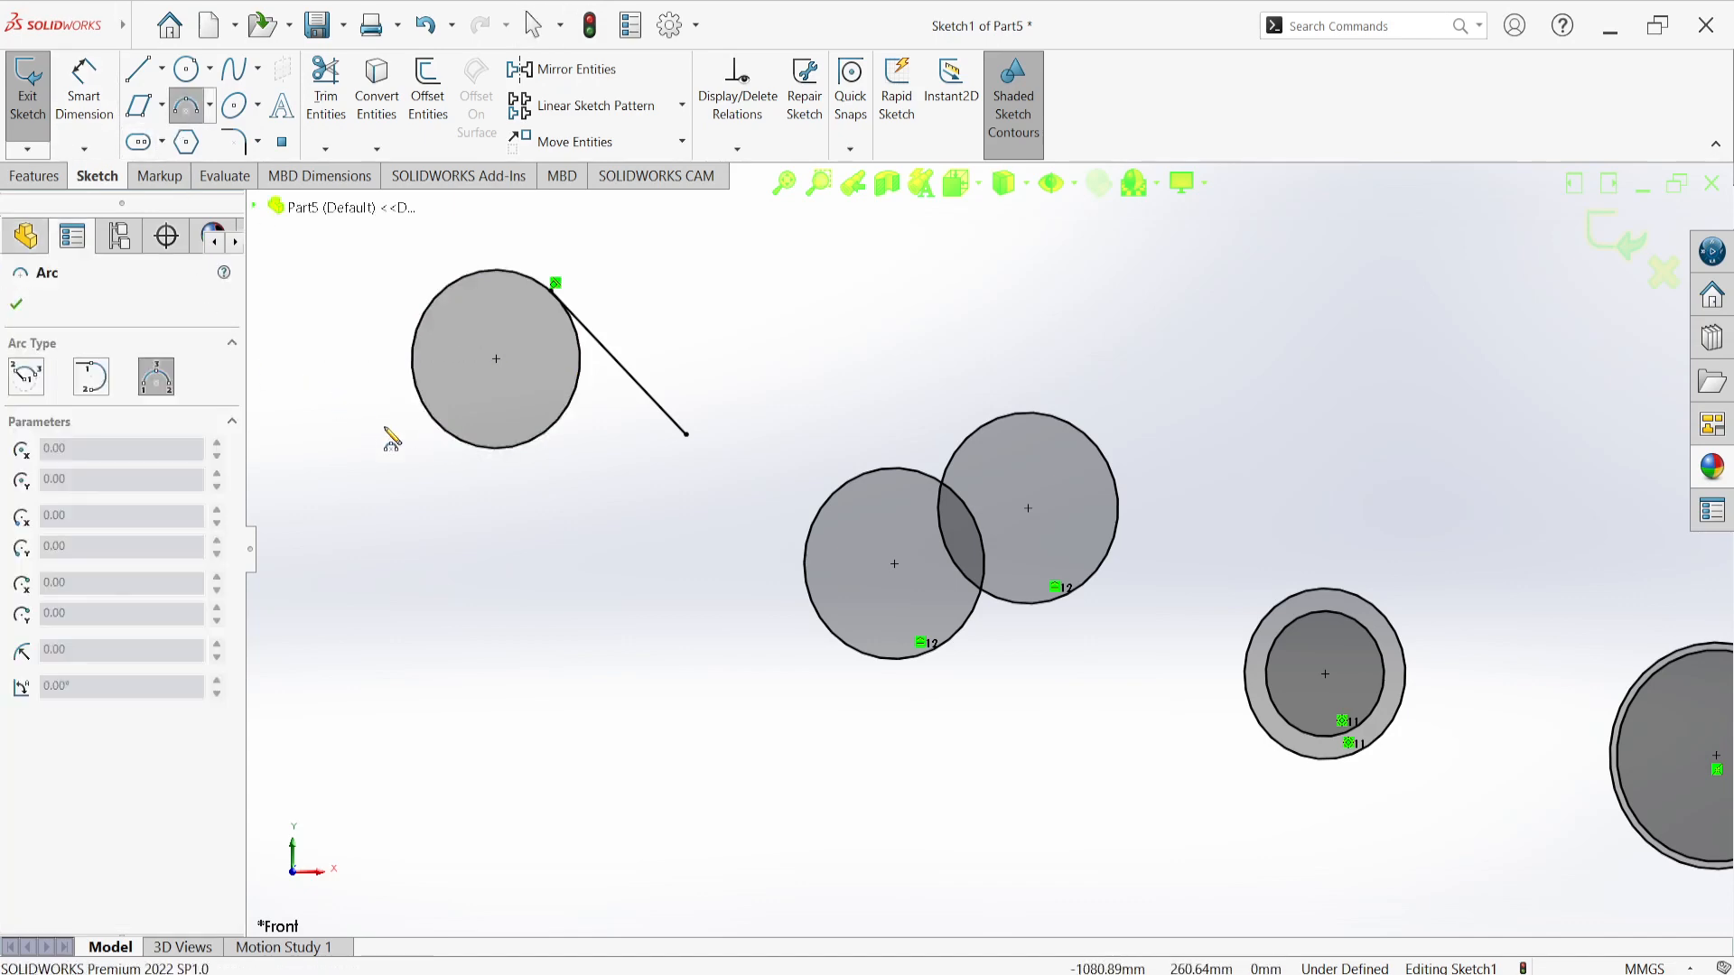
click(476, 598)
click(600, 714)
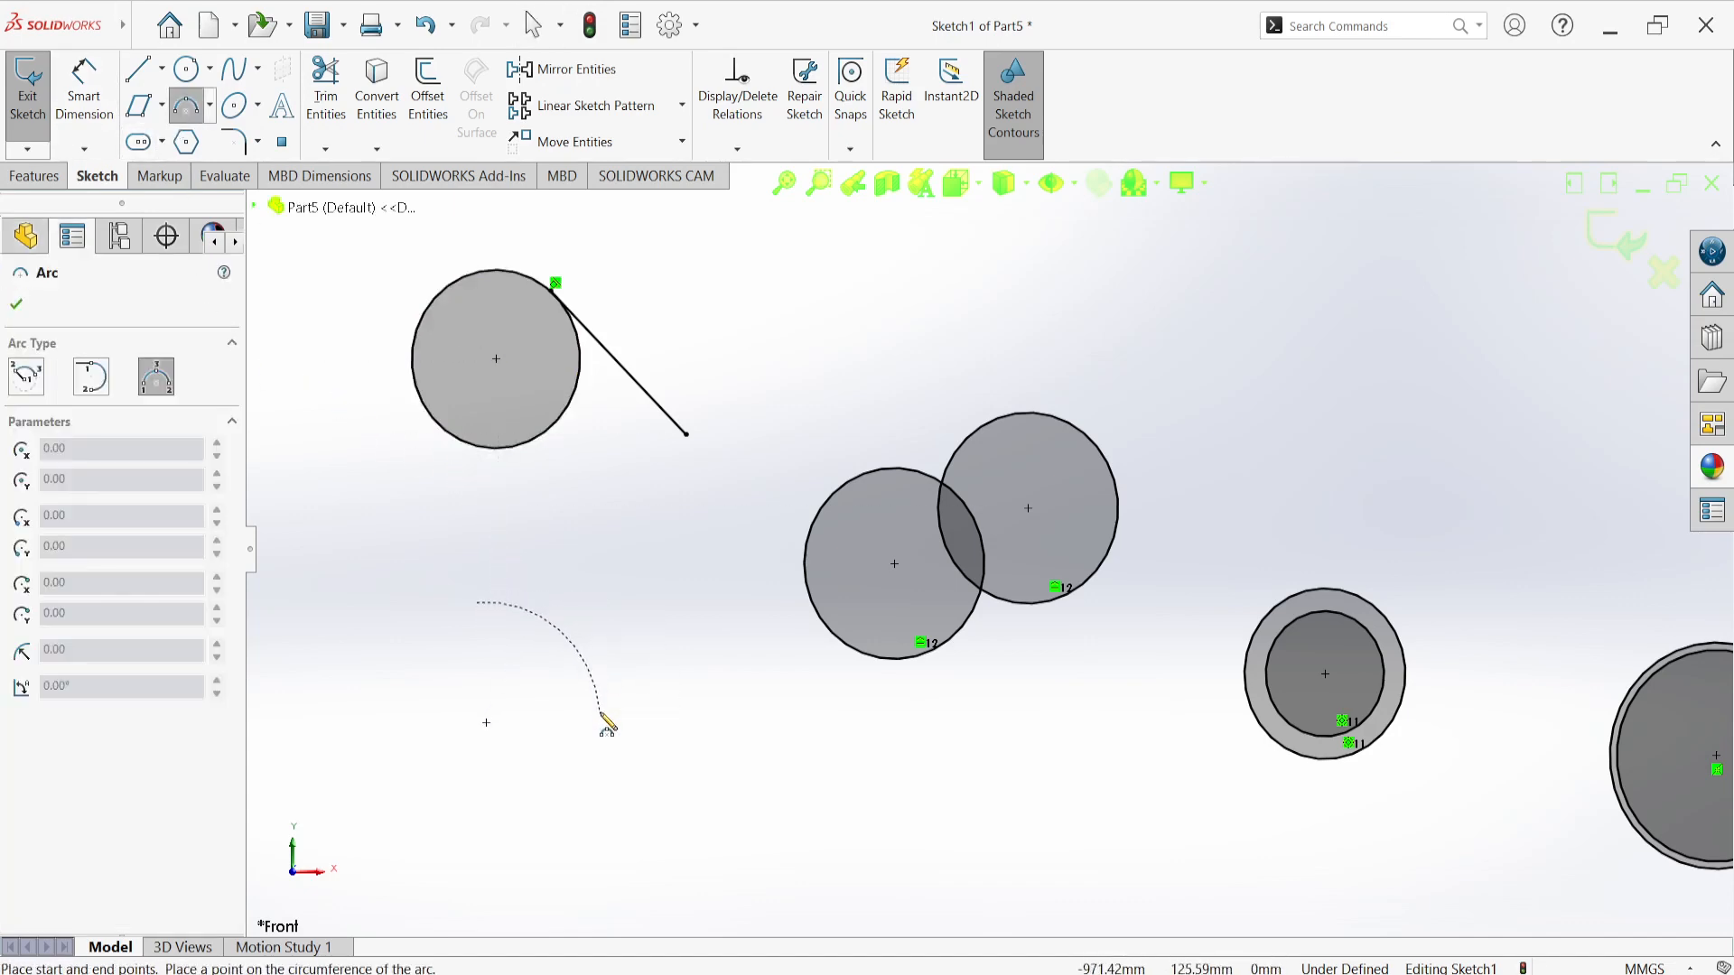
click(585, 673)
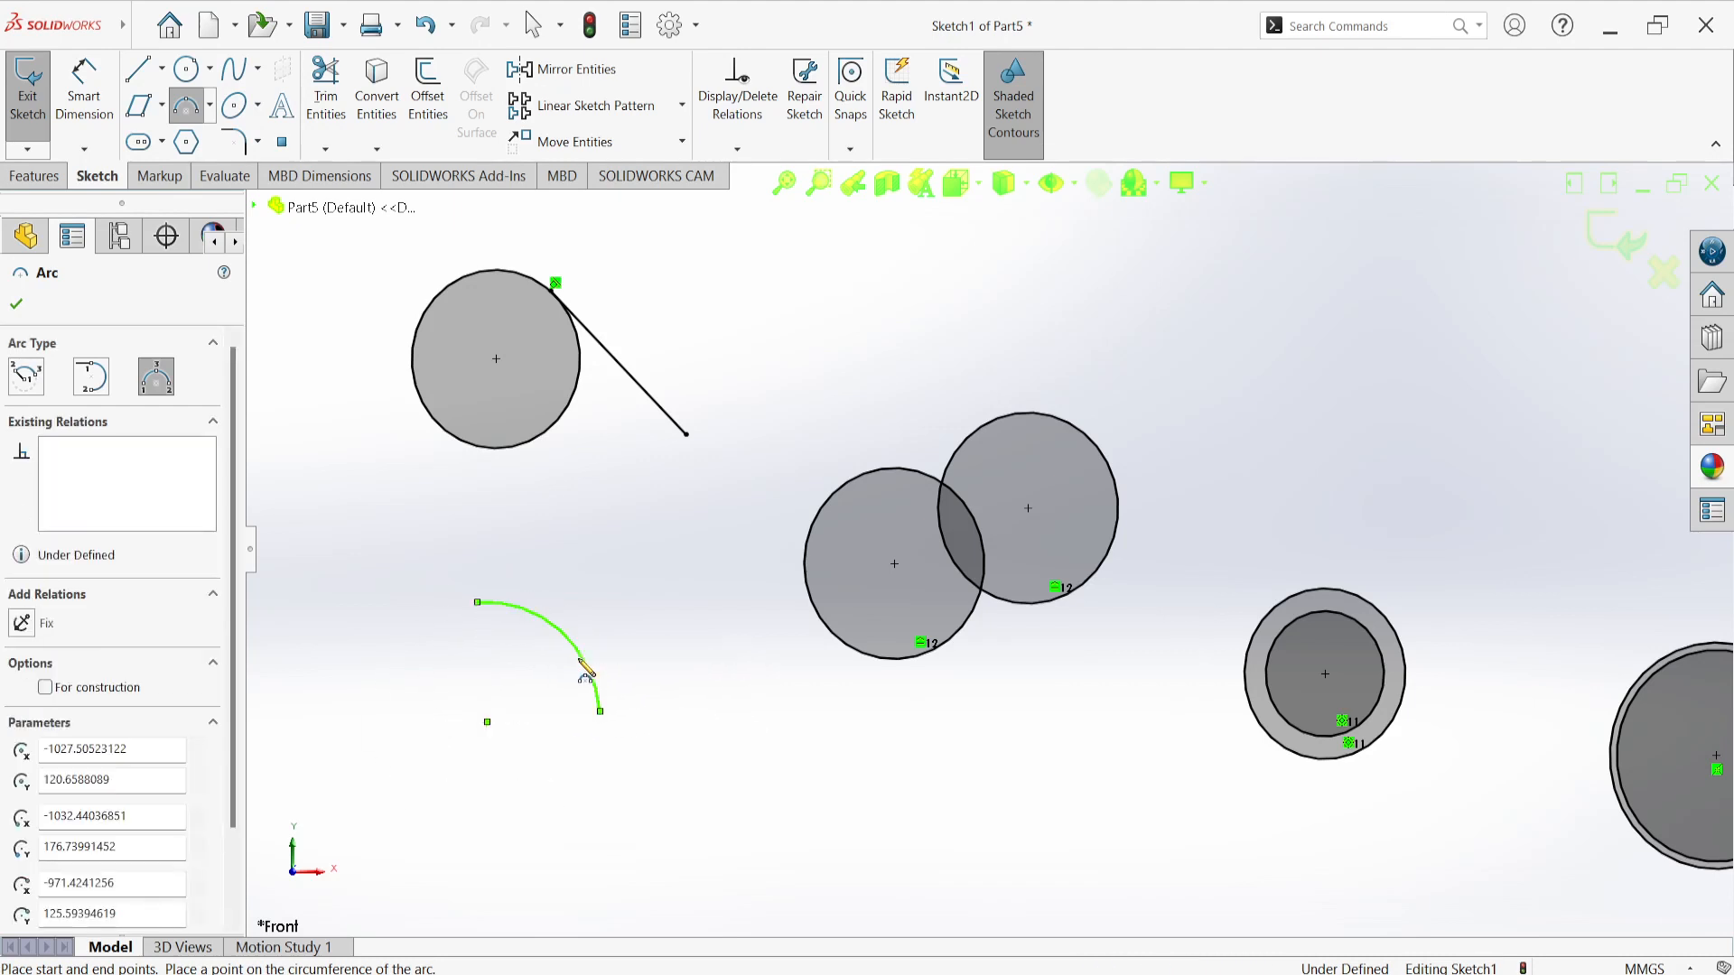
Step: Sketch a single diagonal line sloping down to the right, just to the right of the arc
click(138, 68)
drag(599, 610, 747, 784)
right_click(735, 456)
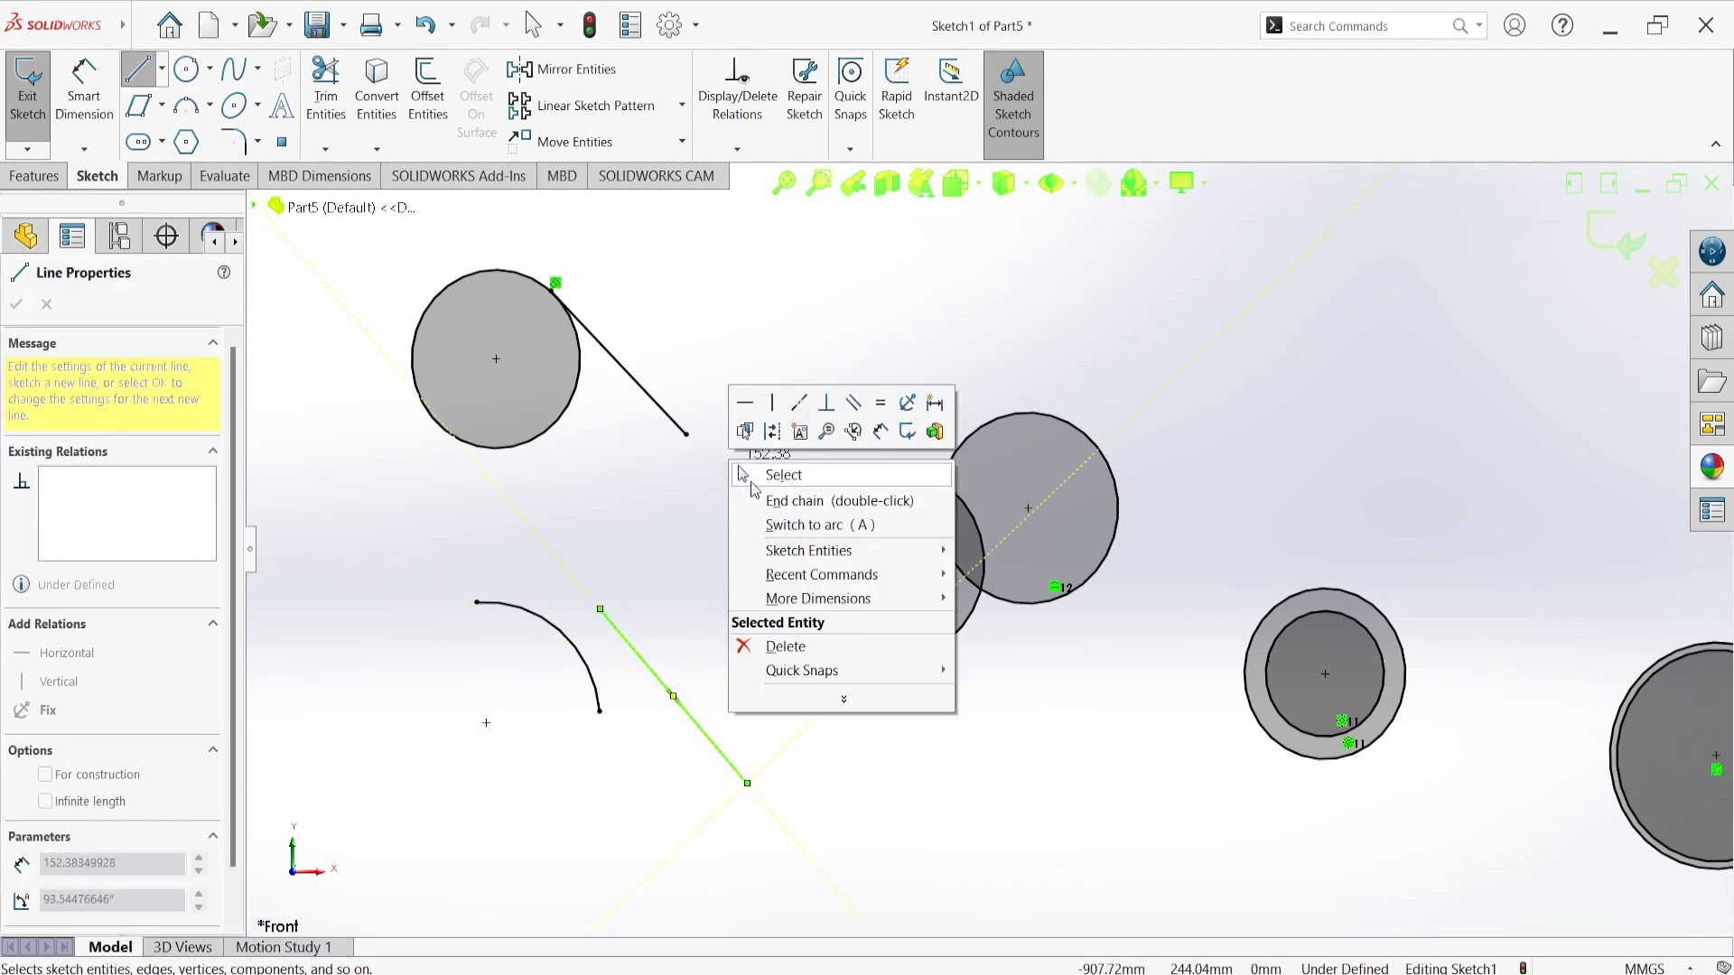
click(772, 472)
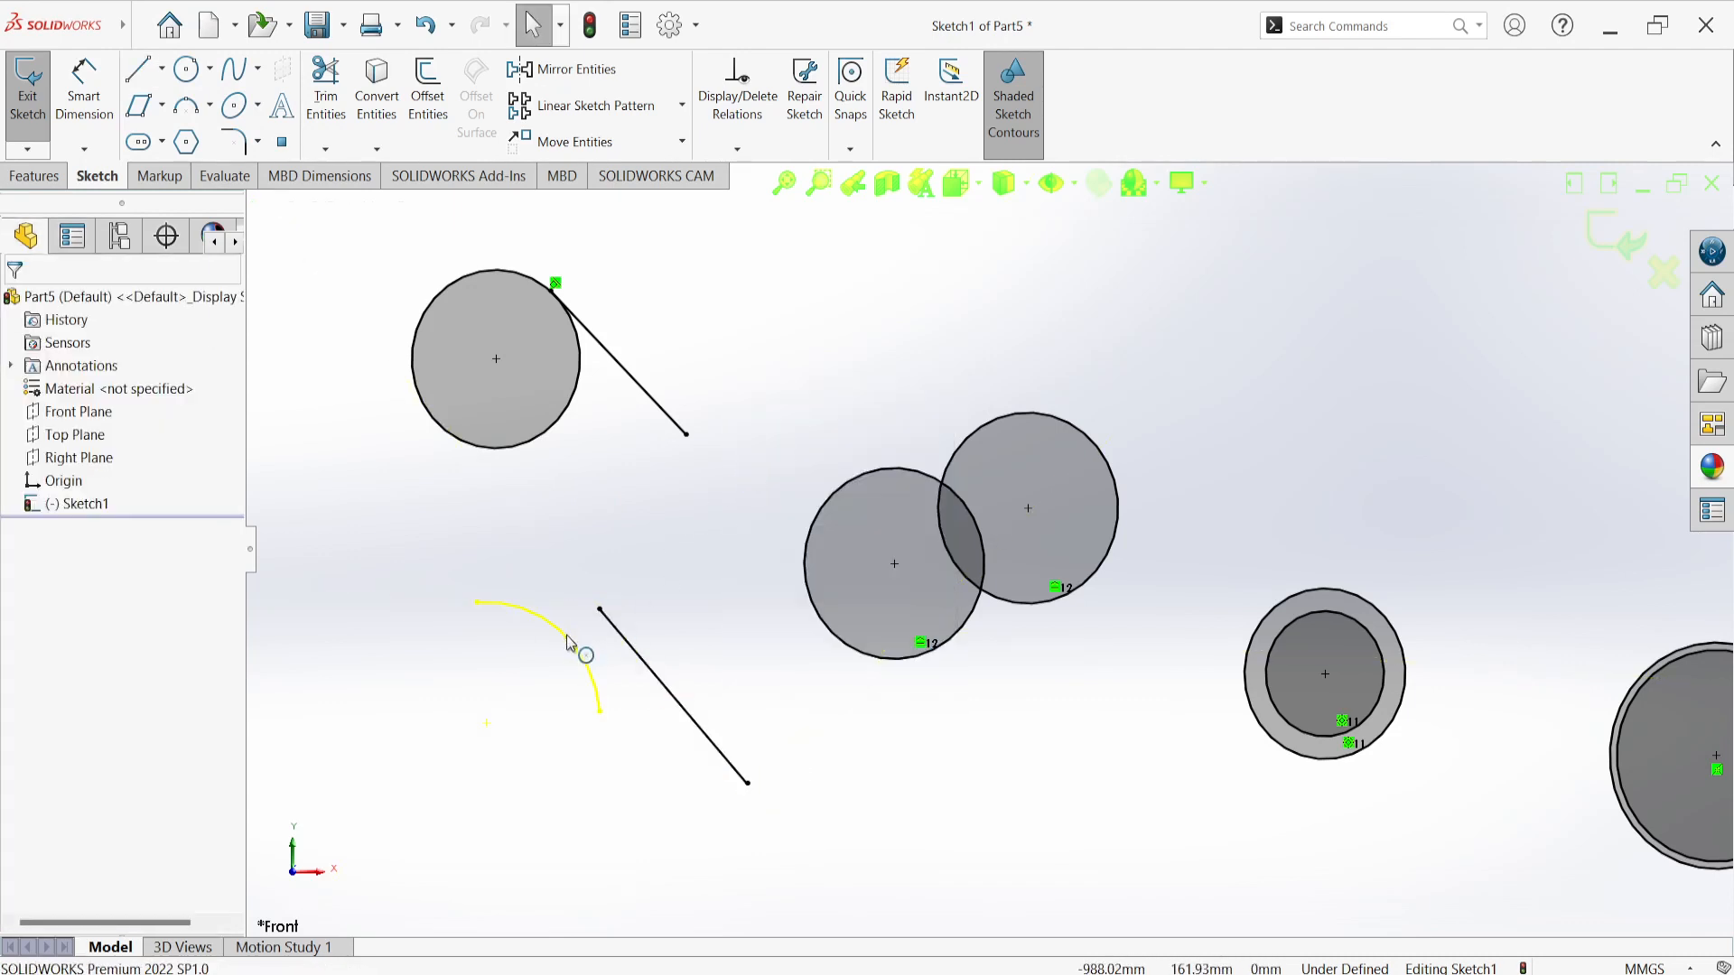
Step: Add a Tangent relation between the 56 mm radius arc and the diagonal line beside it
click(569, 627)
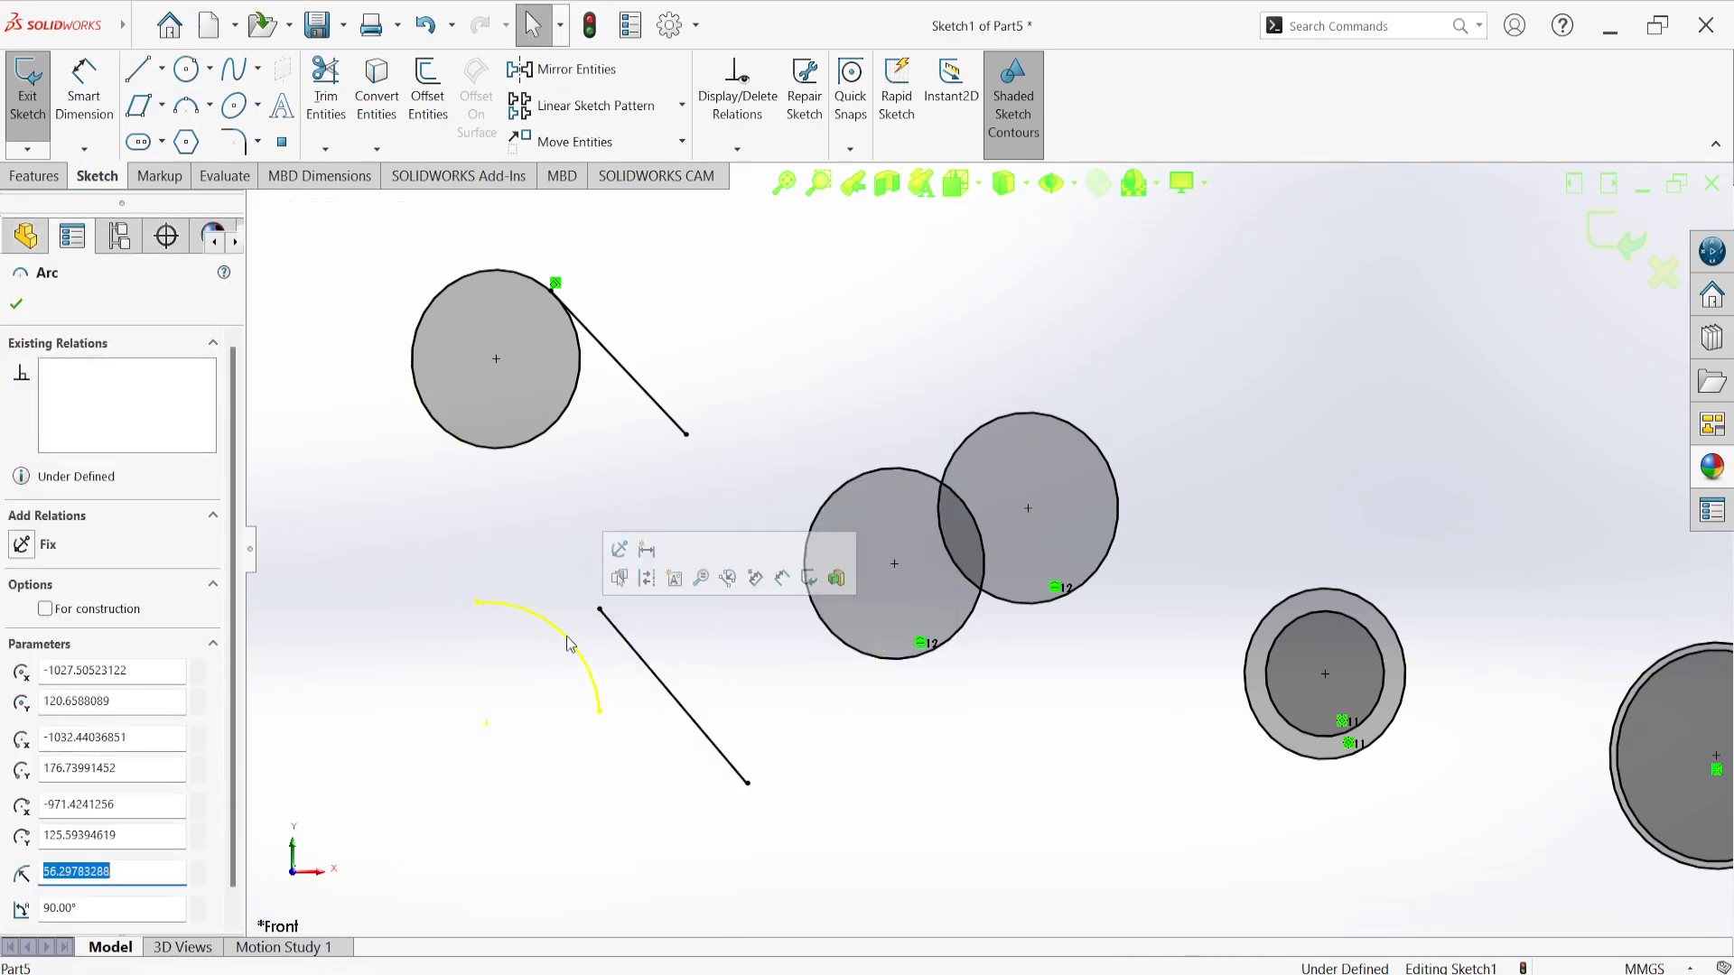
ctrl+click(632, 645)
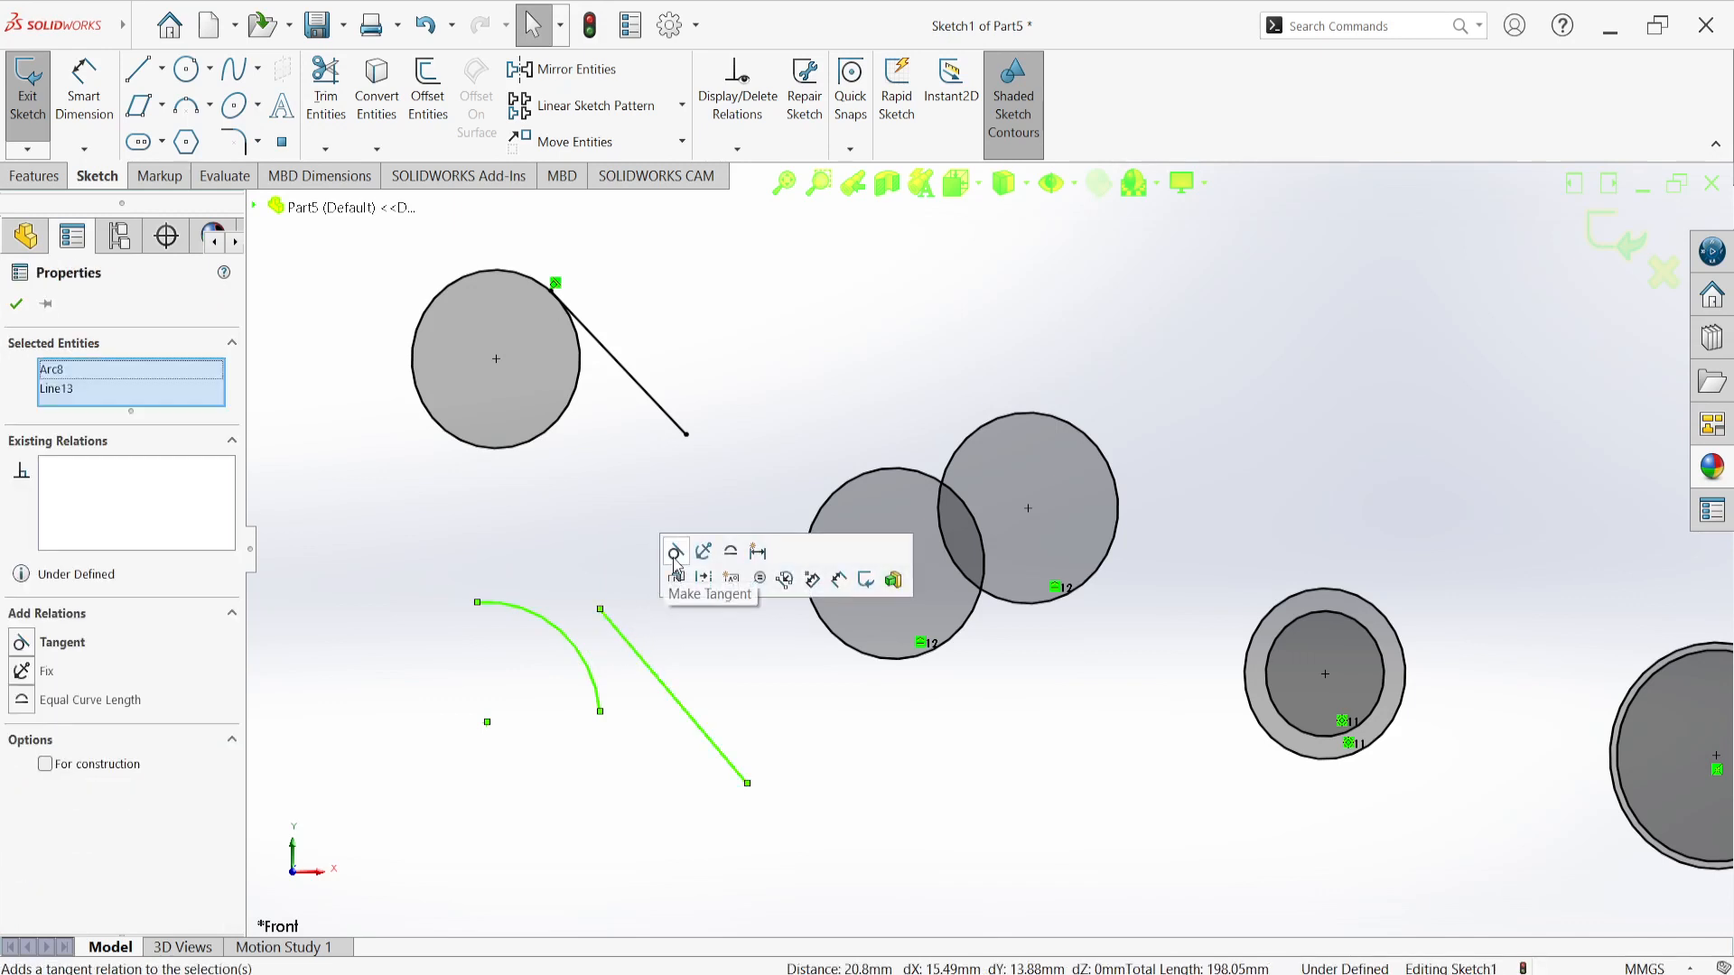
click(674, 555)
click(681, 508)
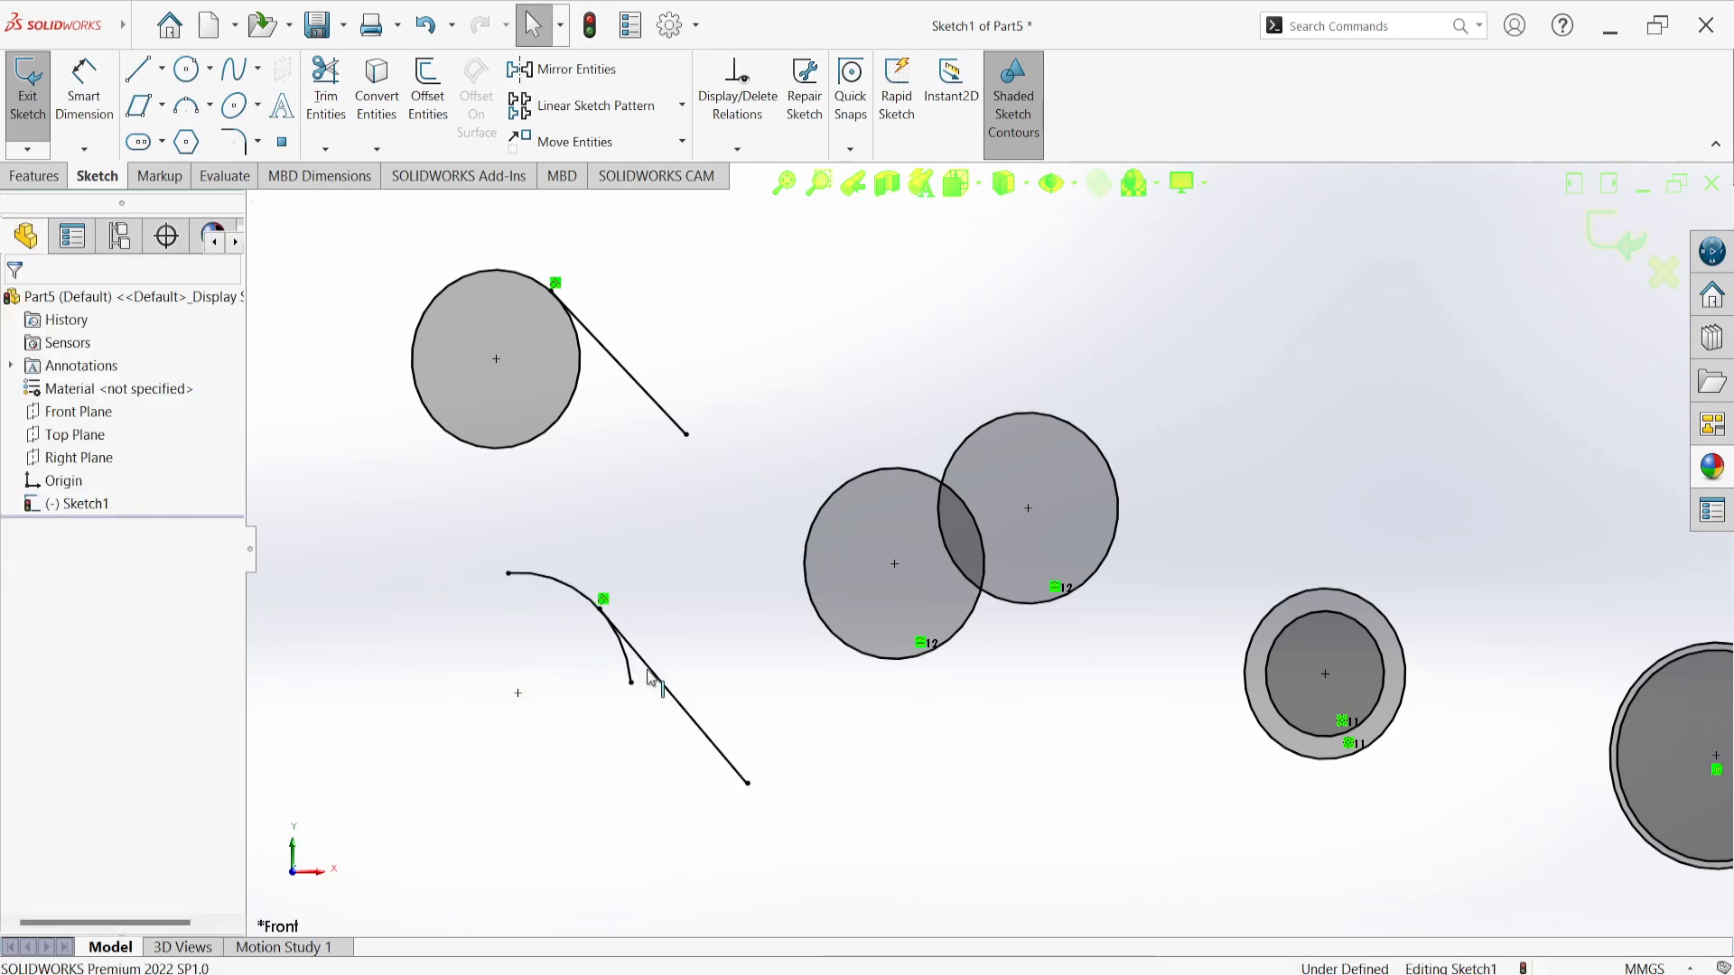
key(f)
scroll(1027, 496, up, 6)
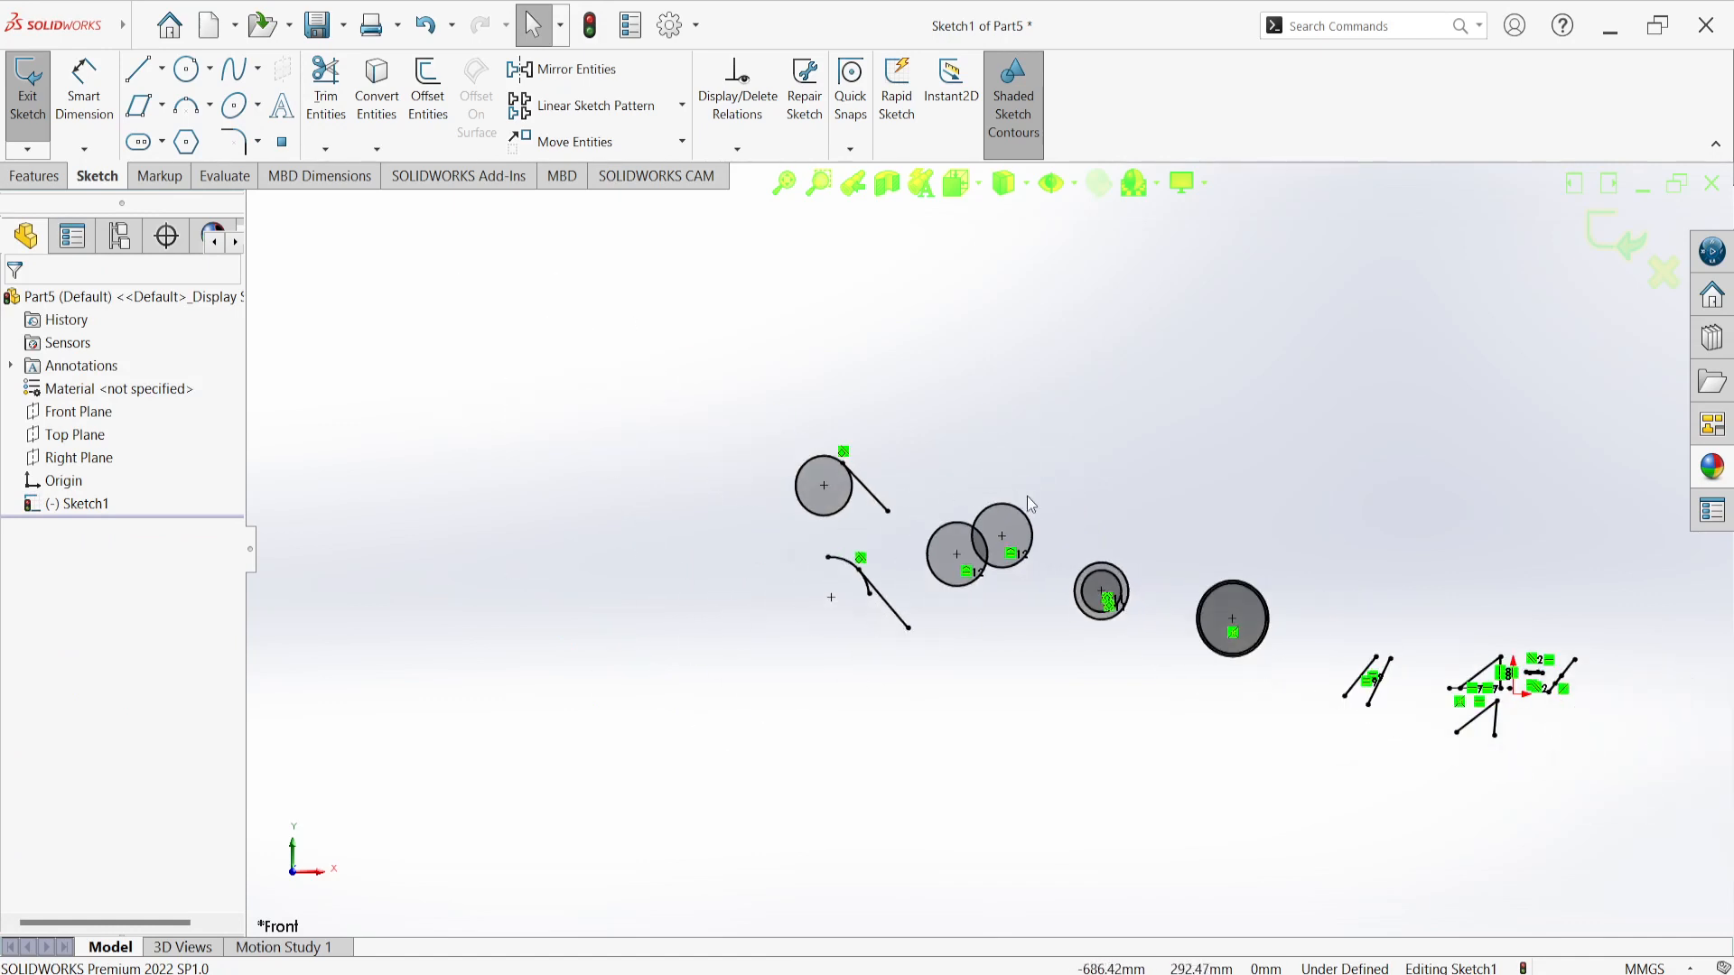
scroll(1063, 539, down, 5)
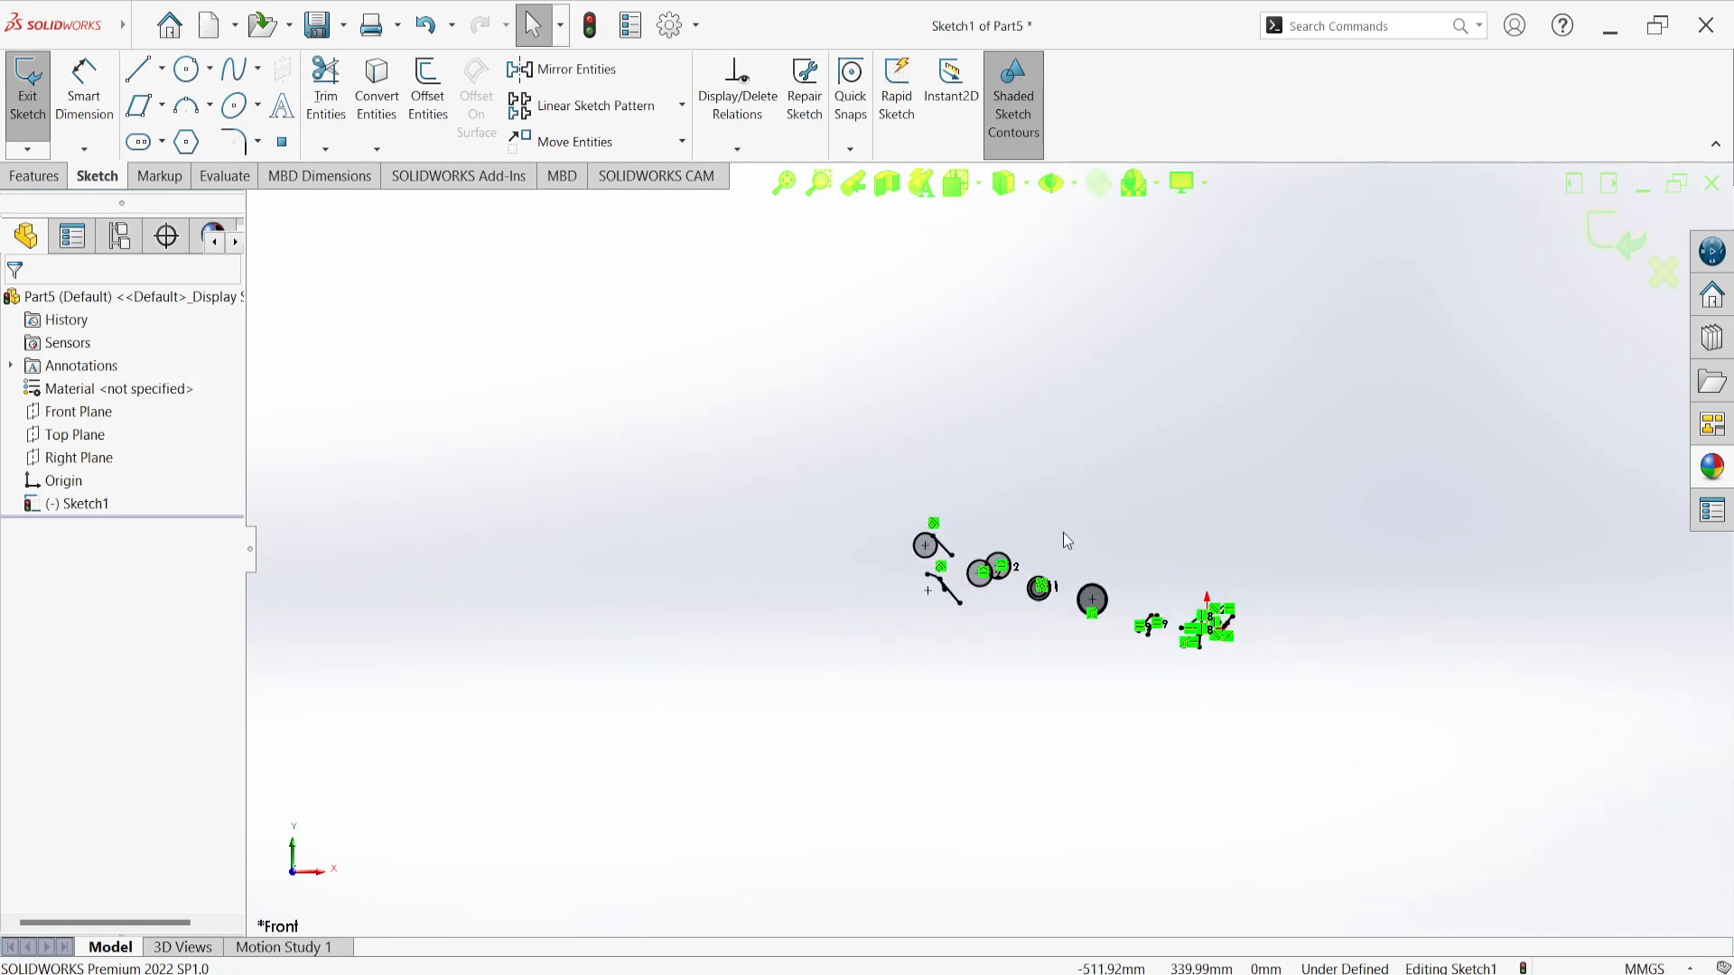
scroll(1080, 744, down, 3)
scroll(993, 632, up, 3)
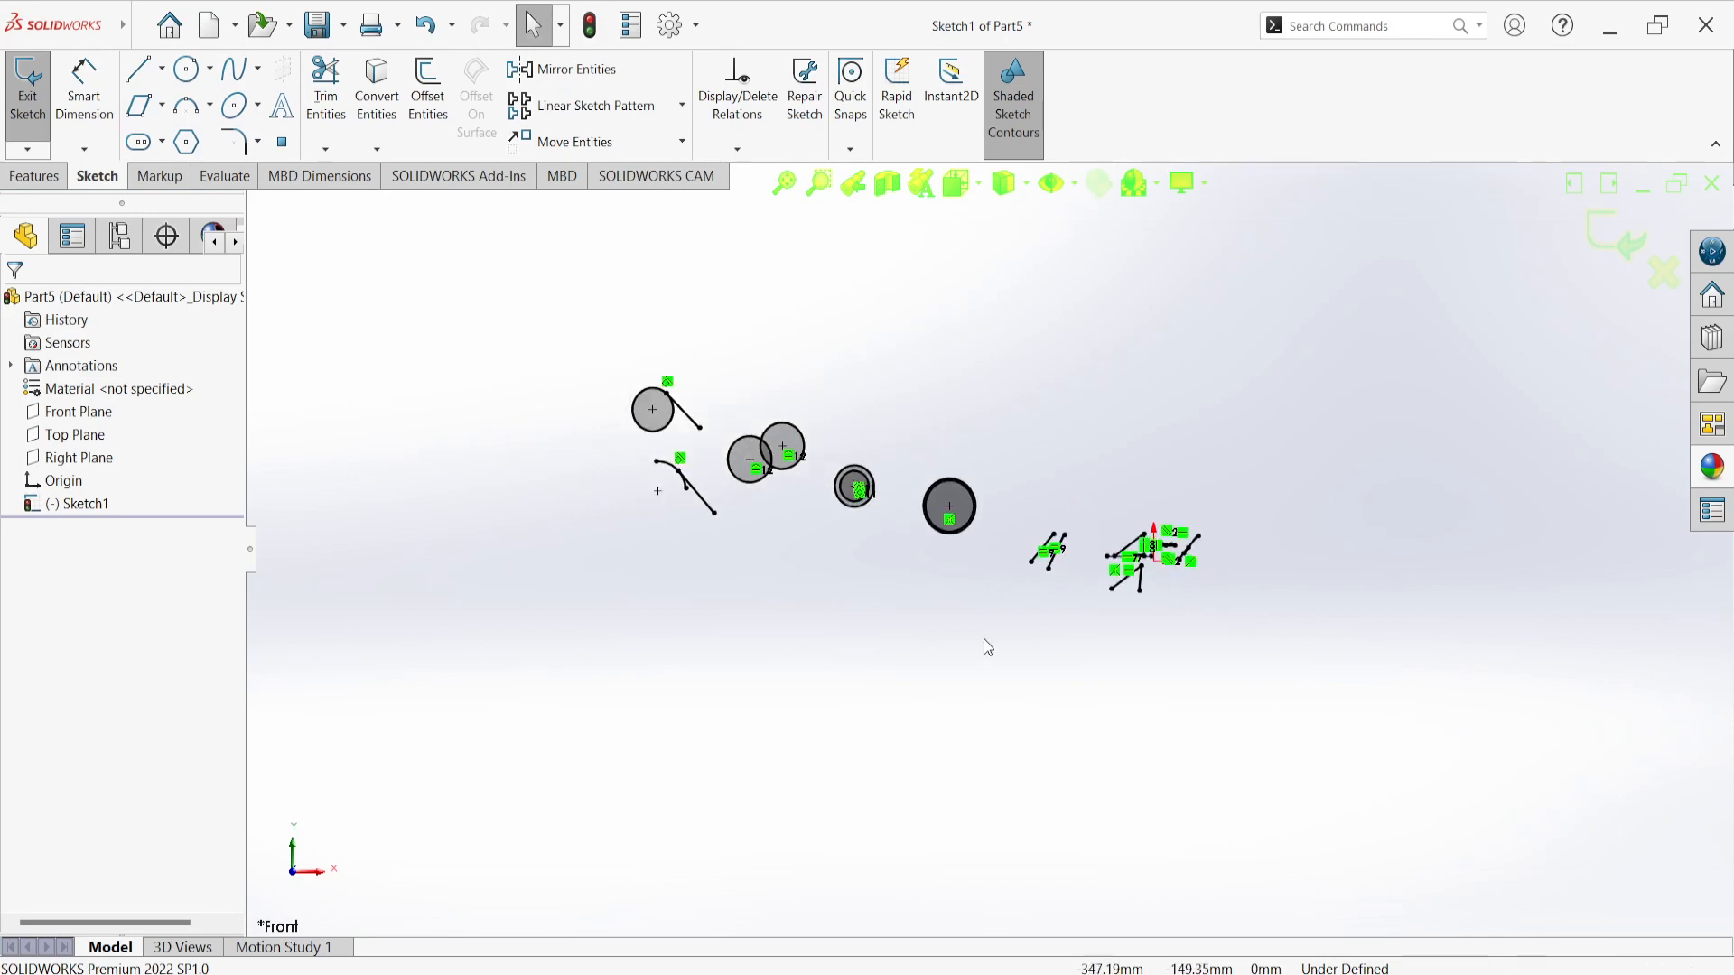